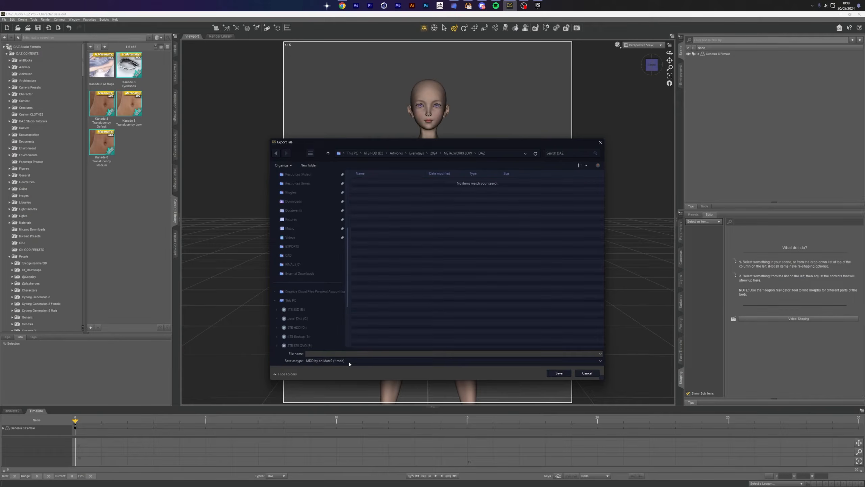
- Export the character as a Wavefront Object named Character Base OBJ, adjusting the export scale and accepting the OBJ options
{"action": "left_click", "coordinate": [348, 361]}
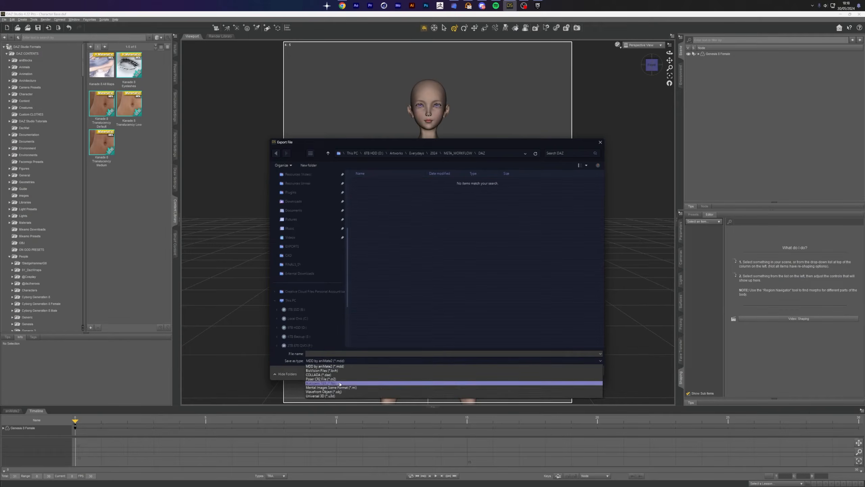
{"action": "left_click", "coordinate": [339, 393]}
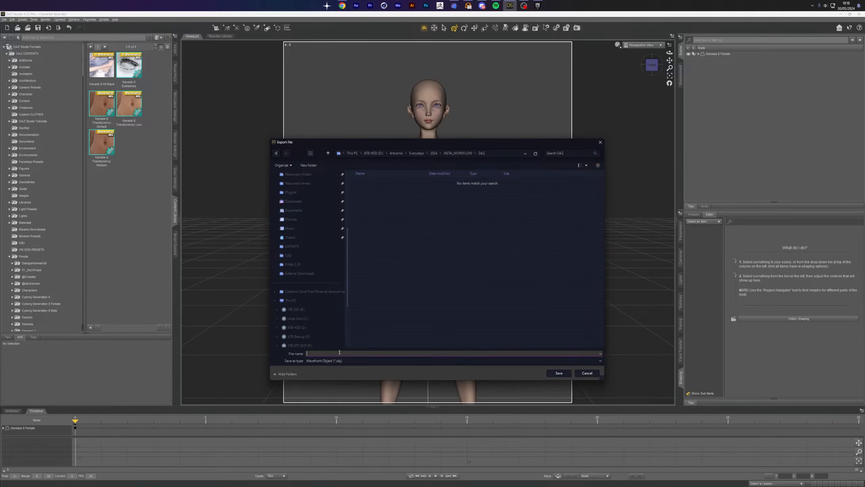
{"action": "type", "text": "Character"}
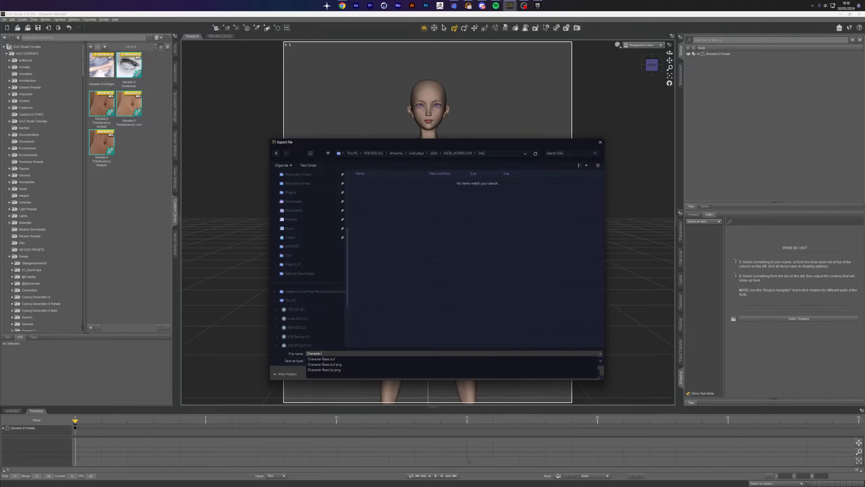
{"action": "type", "text": " Base OBJ"}
{"action": "key", "text": "Return"}
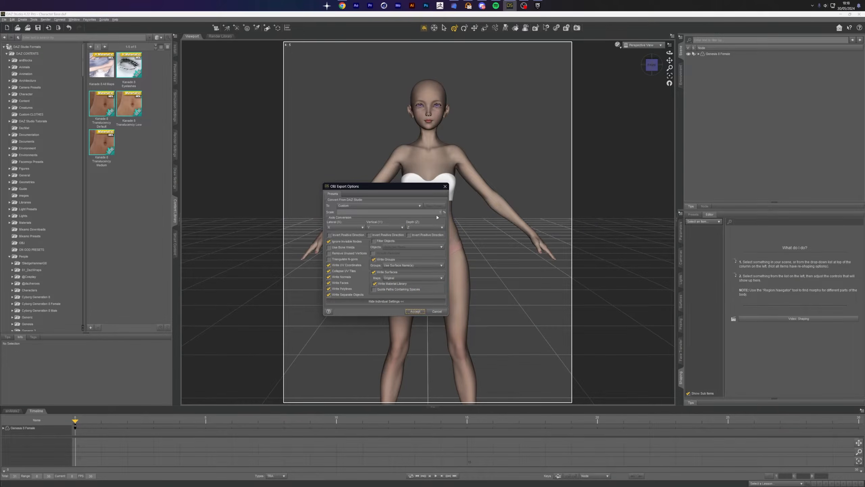
{"action": "left_click_drag", "start_coordinate": [437, 213], "coordinate": [477, 214]}
{"action": "key", "text": "Return"}
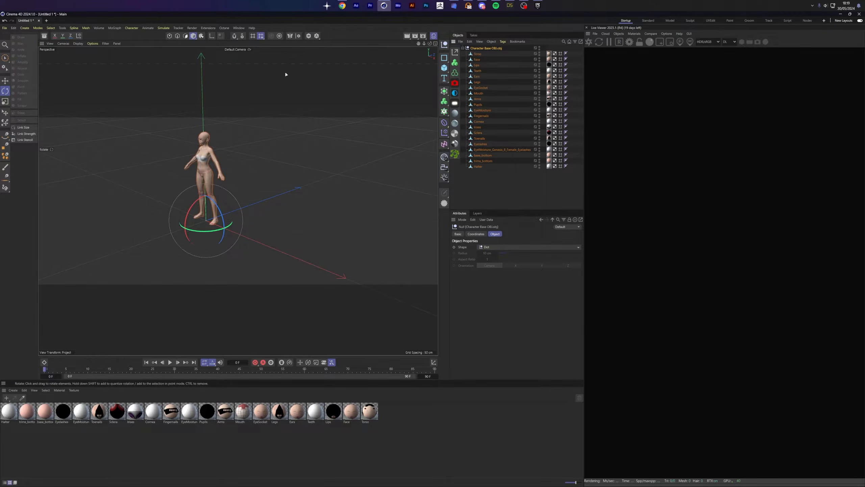
- In Cinema 4D, move the Torso, Face, Lips, Ears, Pupils, Irises and Sclera meshes out of the Character Base OBJ group and hide that group
{"action": "scroll", "coordinate": [170, 141], "scroll_direction": "up", "scroll_amount": 8}
{"action": "scroll", "coordinate": [192, 157], "scroll_direction": "up", "scroll_amount": 5}
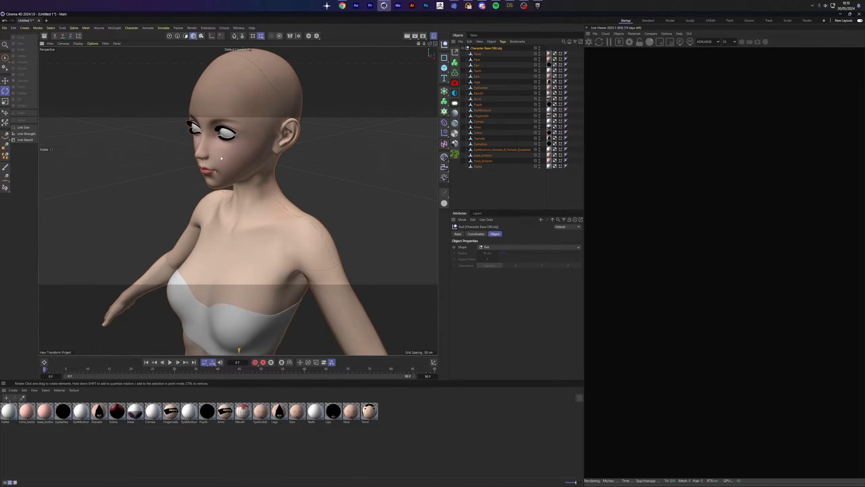
{"action": "left_click", "coordinate": [221, 158]}
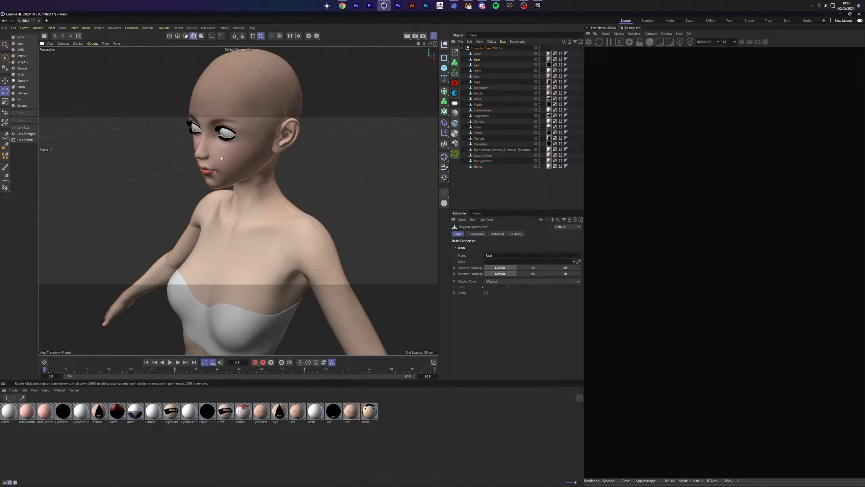
{"action": "left_click", "coordinate": [476, 77], "text": "ctrl"}
{"action": "left_click", "coordinate": [476, 65], "text": "ctrl"}
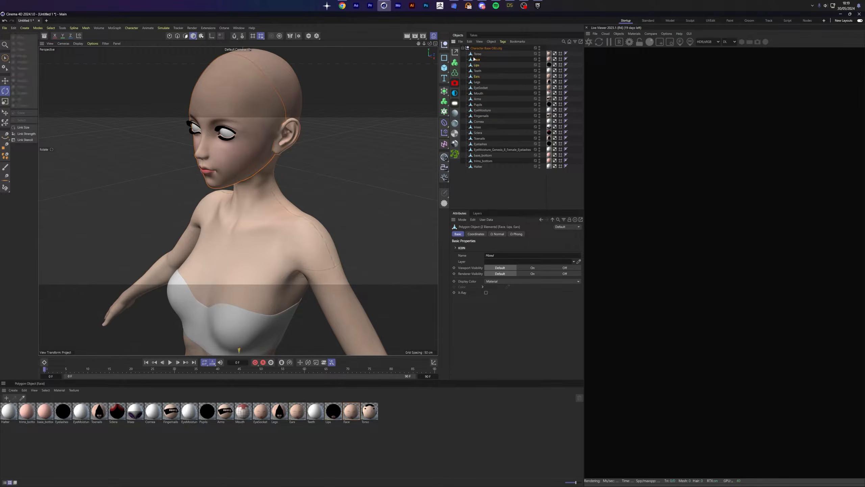
{"action": "left_click", "coordinate": [477, 54], "text": "ctrl"}
{"action": "left_click", "coordinate": [477, 127], "text": "ctrl"}
{"action": "left_click", "coordinate": [478, 133], "text": "ctrl"}
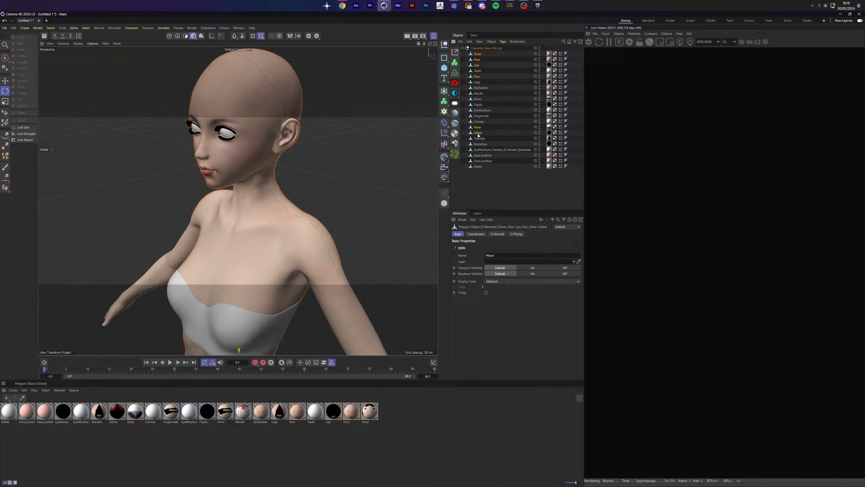
{"action": "left_click", "coordinate": [478, 105], "text": "ctrl"}
{"action": "left_click_drag", "start_coordinate": [480, 105], "coordinate": [478, 47]}
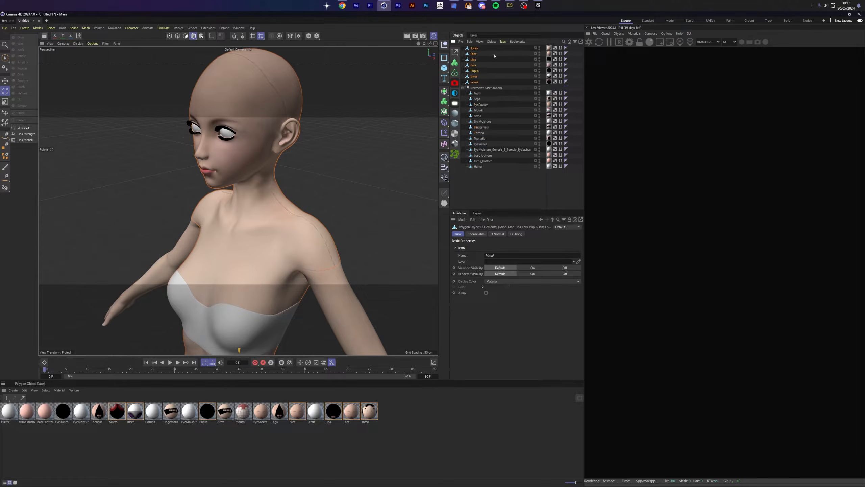
{"action": "double_click", "coordinate": [539, 87]}
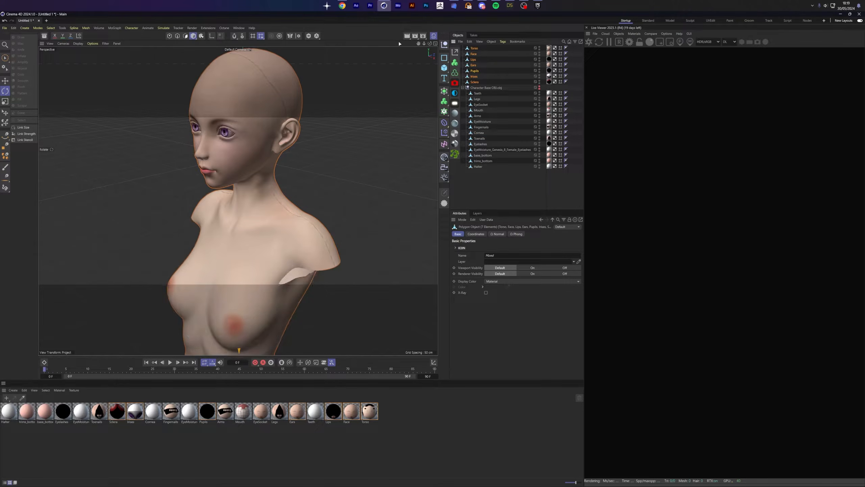
- Export the remaining head and torso meshes as a Wavefront OBJ named DAZ_Head
{"action": "left_click", "coordinate": [4, 28]}
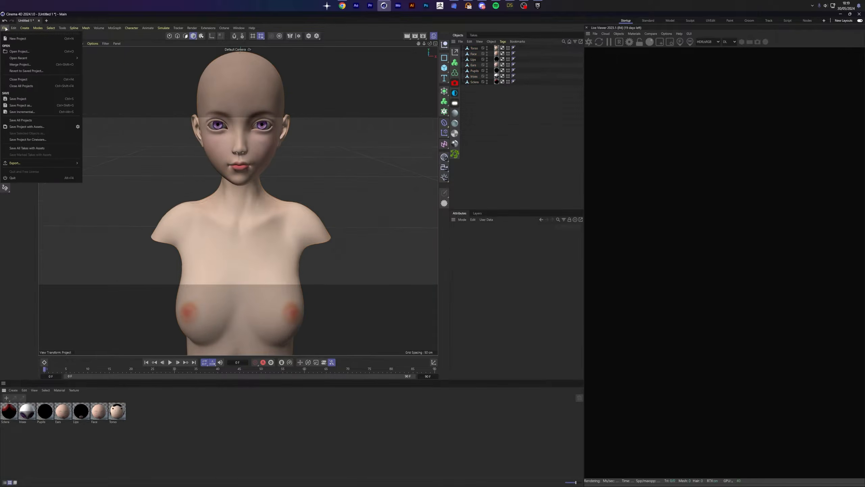
{"action": "mouse_move", "coordinate": [29, 163]}
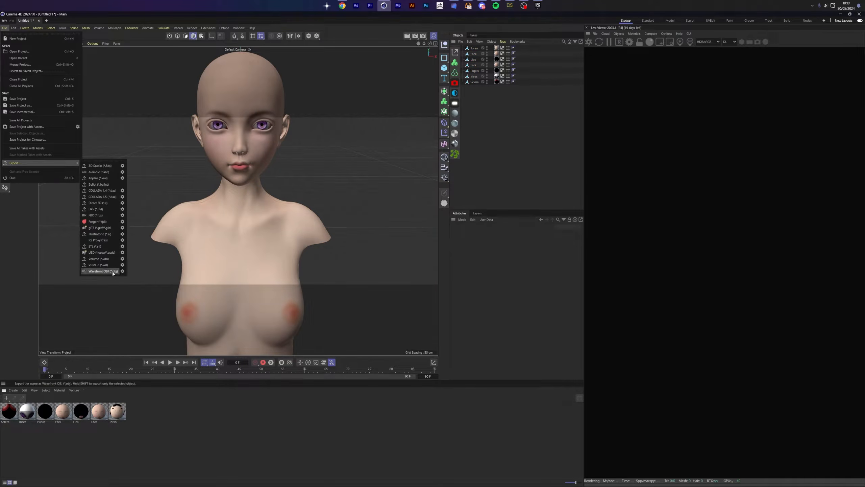
{"action": "left_click", "coordinate": [102, 271]}
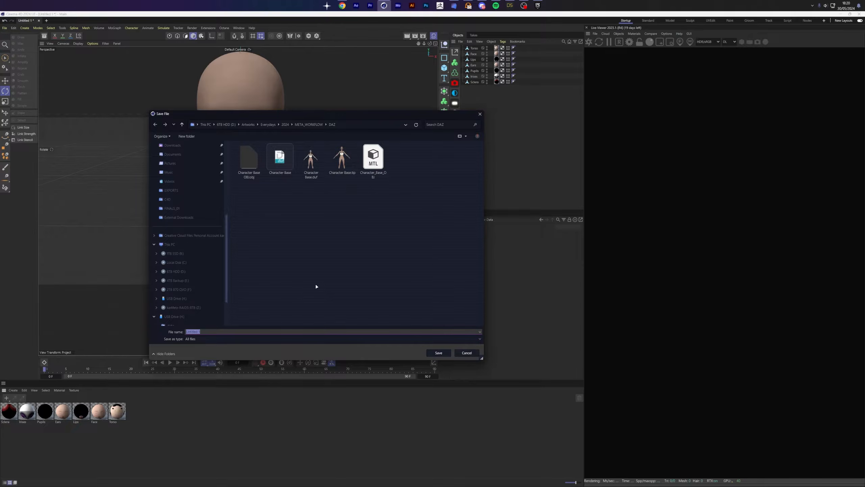
{"action": "type", "text": "DAZ_Head"}
{"action": "key", "text": "Return"}
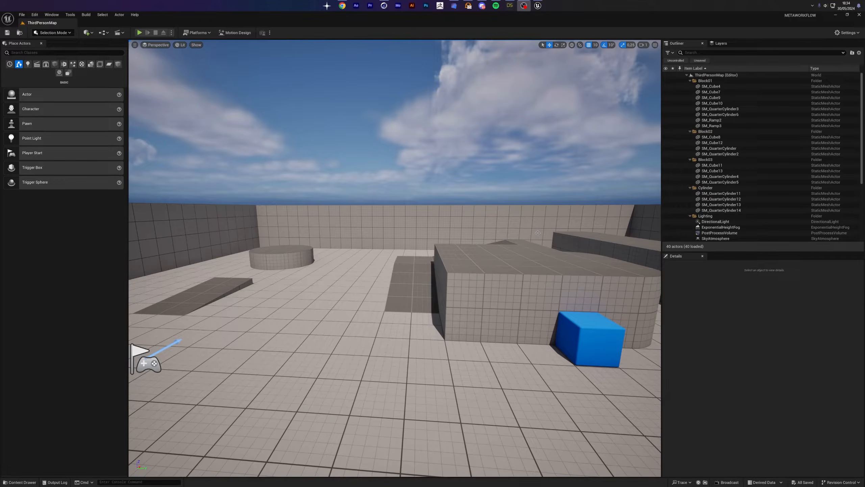
- In Unreal Engine, search the plugin list for the metahuman and daz plugins
{"action": "right_click_drag", "start_coordinate": [486, 251], "coordinate": [485, 276]}
{"action": "scroll", "coordinate": [395, 259], "scroll_direction": "up", "scroll_amount": 3}
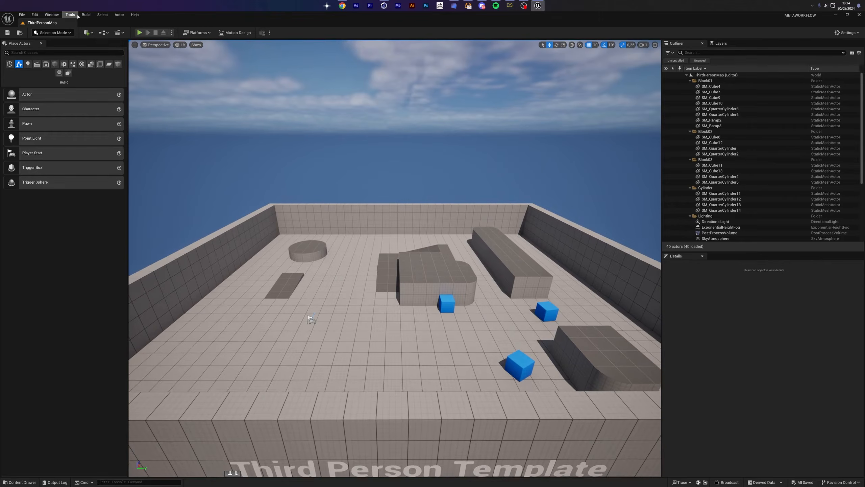
{"action": "left_click", "coordinate": [35, 15]}
{"action": "left_click", "coordinate": [48, 112]}
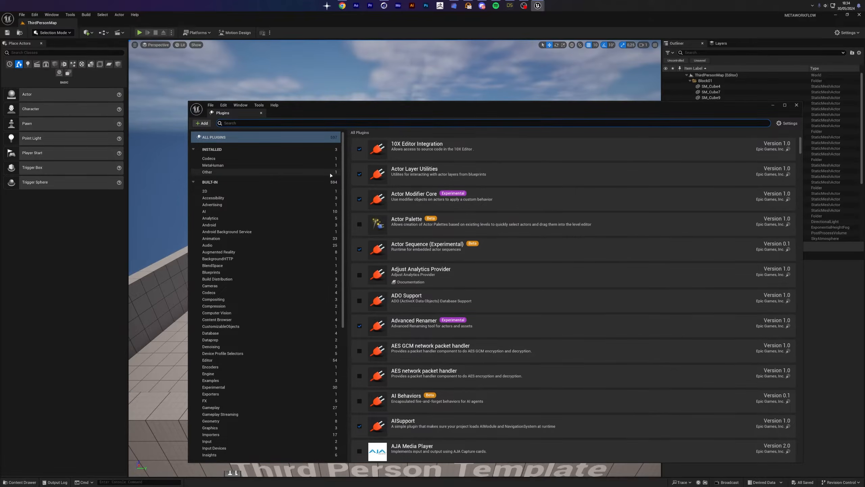
{"action": "type", "text": "metahuman"}
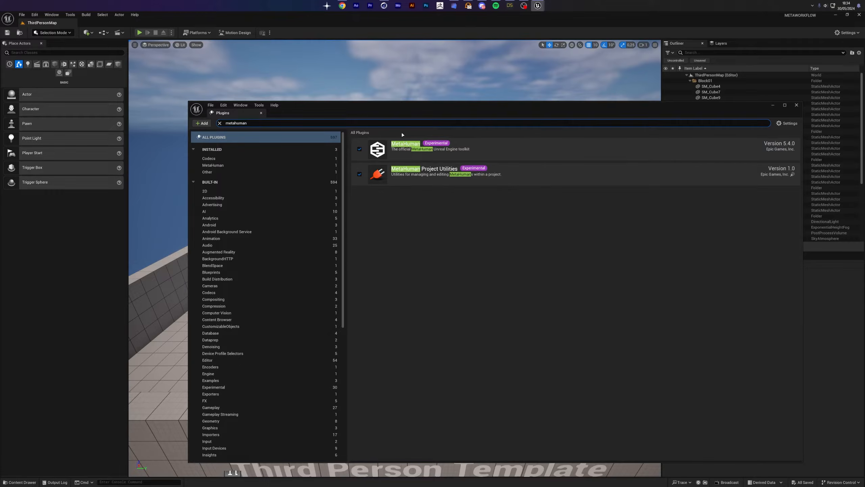
{"action": "key", "text": "ctrl+a"}
{"action": "type", "text": "daz"}
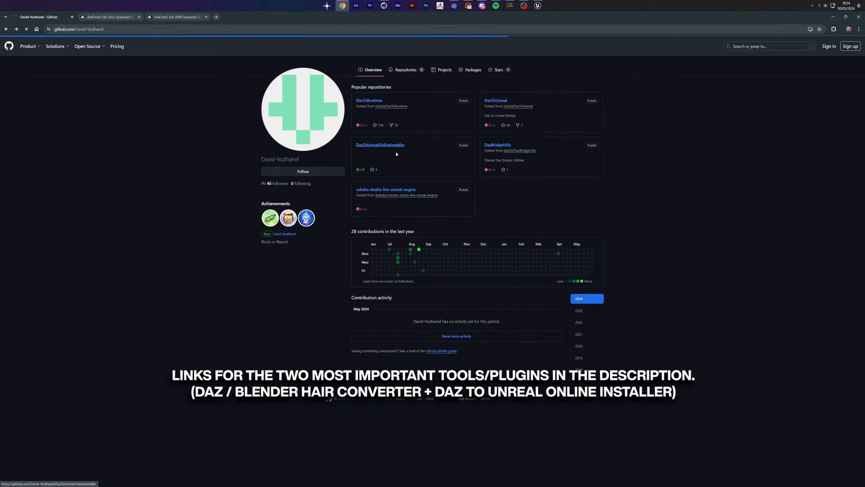
- View the DazToUnrealOnlineInstaller repository on GitHub and return to Unreal Engine
{"action": "left_click", "coordinate": [396, 151]}
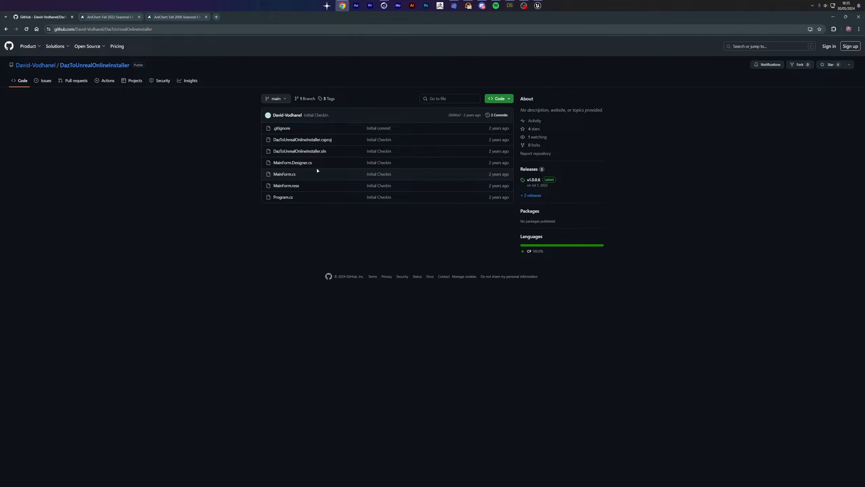
{"action": "left_click", "coordinate": [537, 6]}
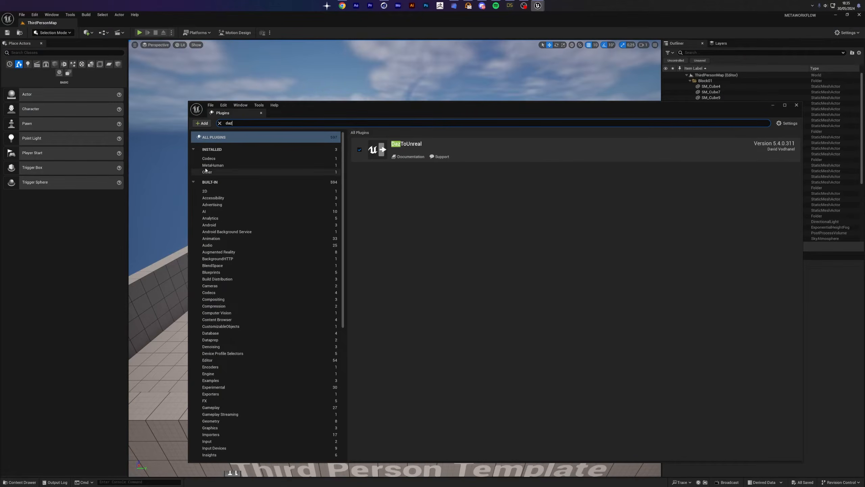
- Switch to DAZ Studio and send the Genesis 8 Female figure to Unreal as a Skeletal Mesh asset named MOE
{"action": "left_click", "coordinate": [510, 5]}
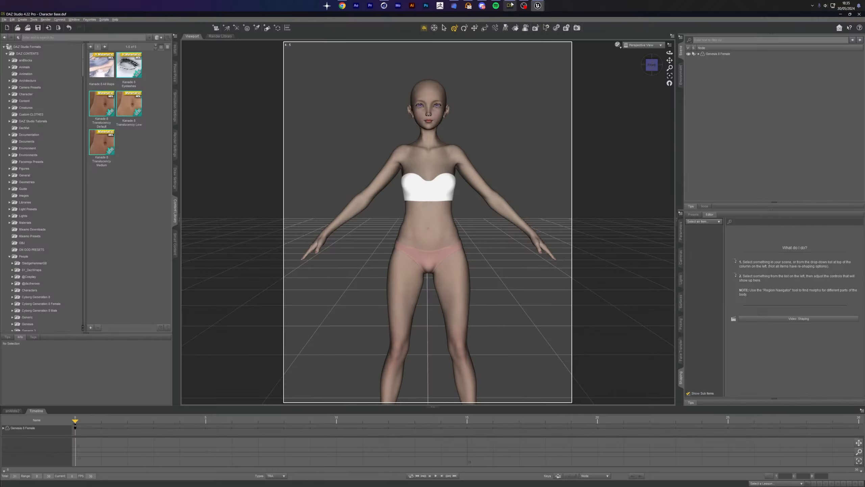
{"action": "left_click", "coordinate": [5, 19]}
{"action": "mouse_move", "coordinate": [26, 90]}
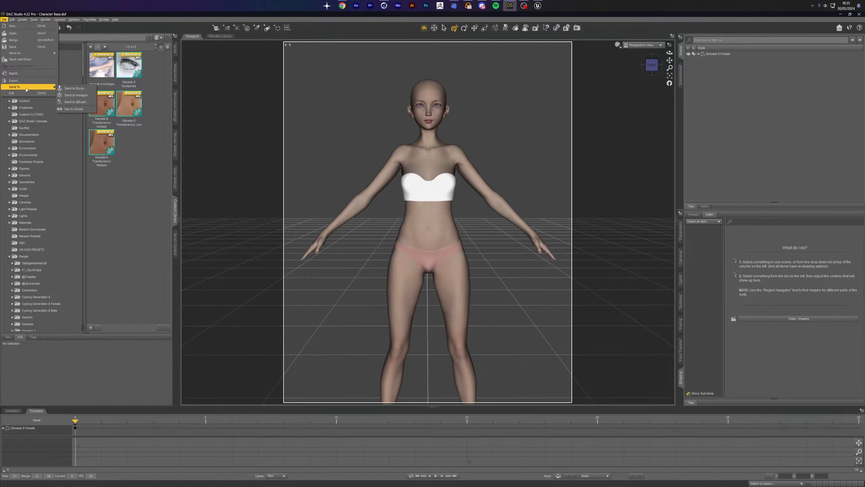
{"action": "left_click", "coordinate": [73, 109]}
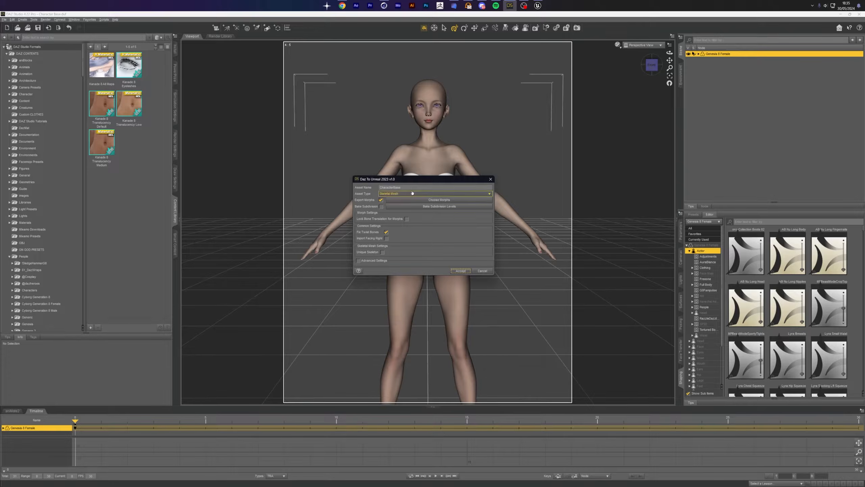
{"action": "left_click", "coordinate": [410, 194]}
{"action": "left_click", "coordinate": [410, 194]}
{"action": "left_click", "coordinate": [386, 232]}
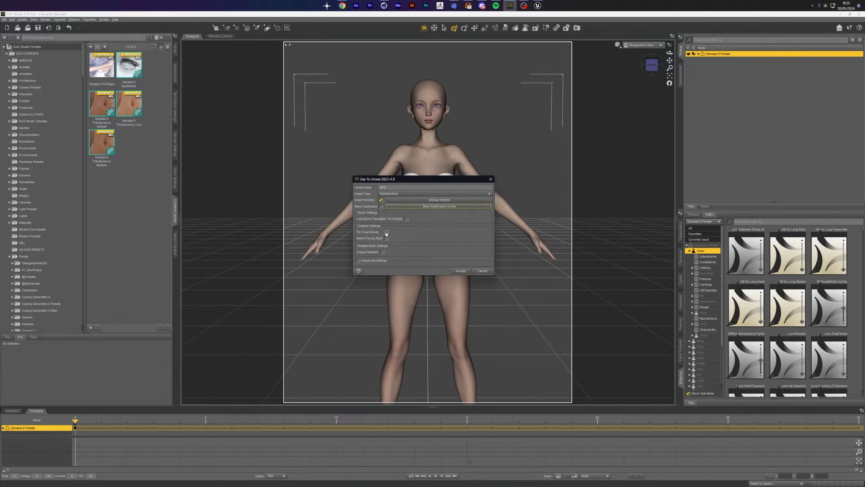
{"action": "left_click", "coordinate": [386, 232]}
{"action": "left_click", "coordinate": [461, 271]}
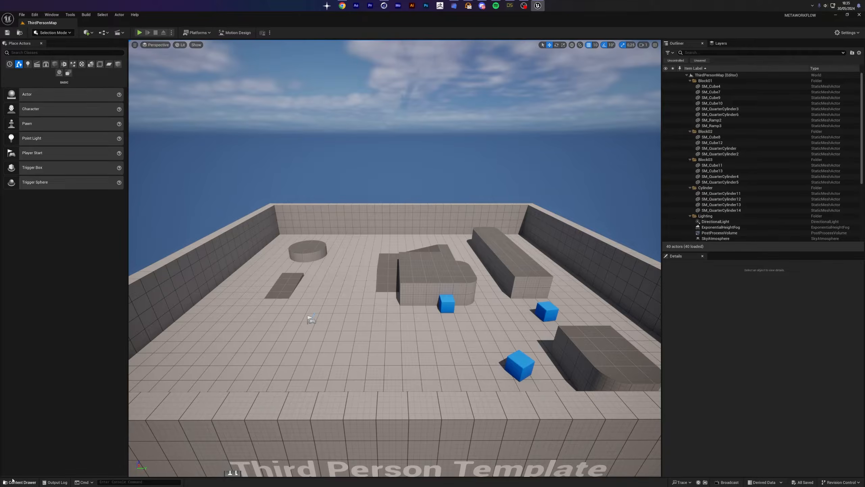
- In Unreal Engine, create a folder named DAZtoMETA inside the project's Content folder
{"action": "left_click", "coordinate": [20, 482]}
{"action": "left_click", "coordinate": [25, 356]}
{"action": "right_click", "coordinate": [25, 355]}
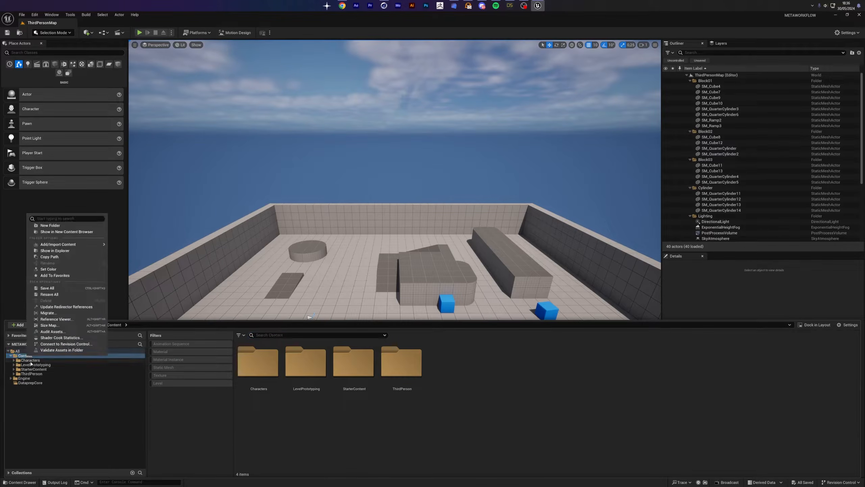
{"action": "left_click", "coordinate": [60, 225]}
{"action": "type", "text": "DAZt"}
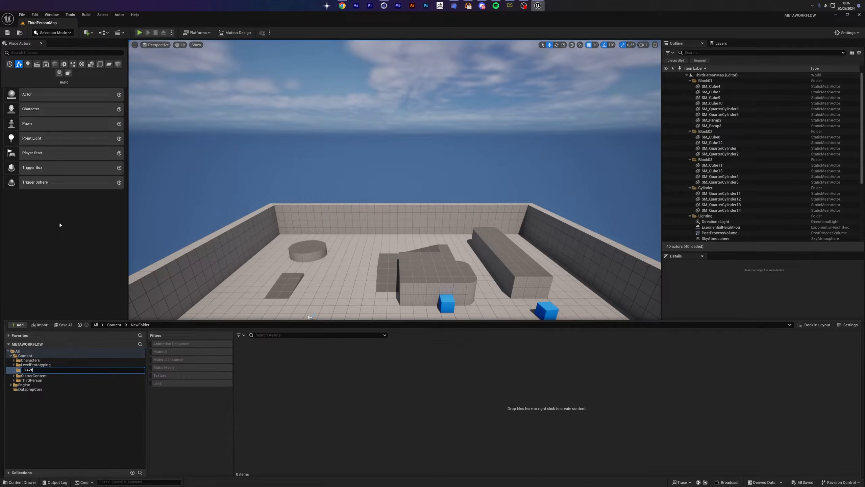
{"action": "type", "text": "oMETA"}
{"action": "key", "text": "Return"}
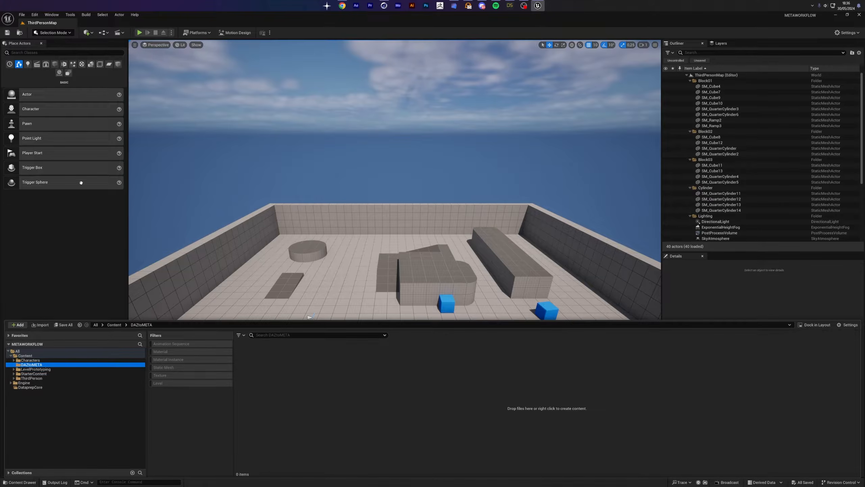
- Create a subfolder named Identity inside the DAZtoMETA folder
{"action": "right_click", "coordinate": [306, 409]}
{"action": "left_click", "coordinate": [330, 189]}
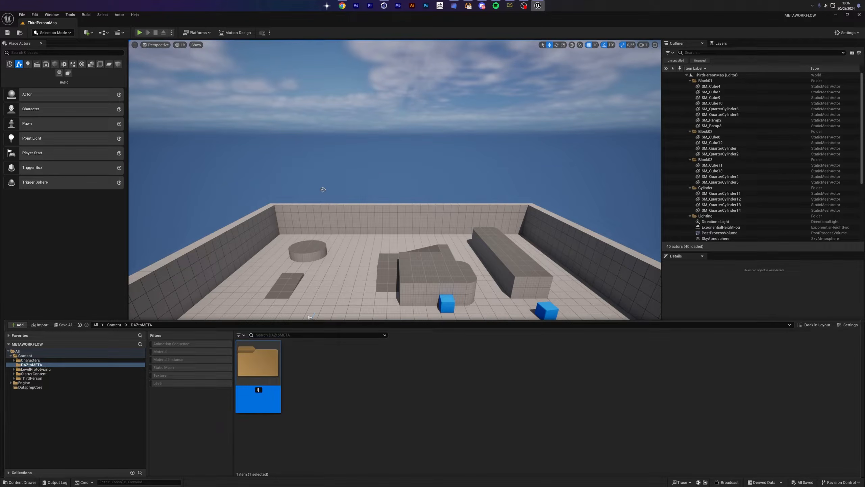
{"action": "type", "text": "Identity"}
{"action": "key", "text": "Return"}
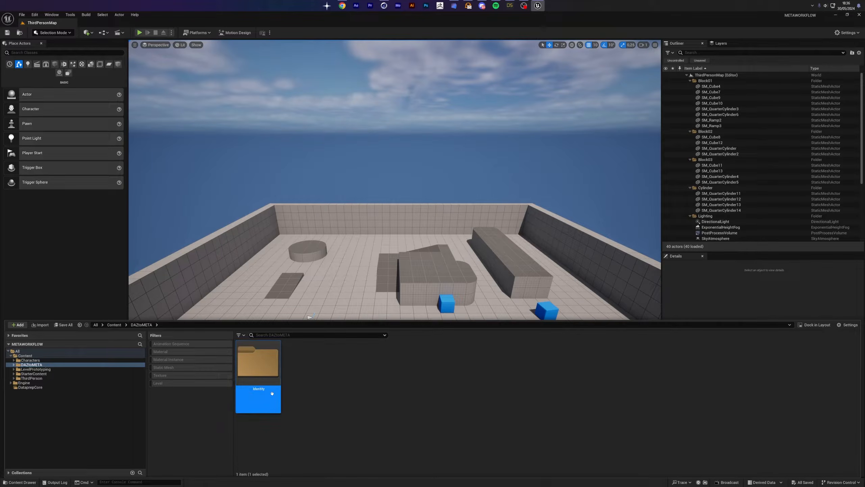
{"action": "right_click", "coordinate": [347, 395]}
{"action": "left_click", "coordinate": [375, 149]}
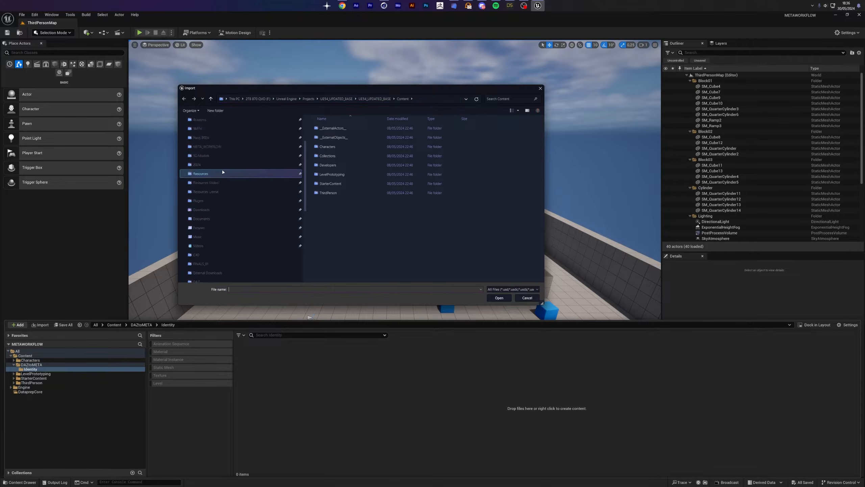
{"action": "left_click", "coordinate": [207, 146]}
{"action": "double_click", "coordinate": [322, 128]}
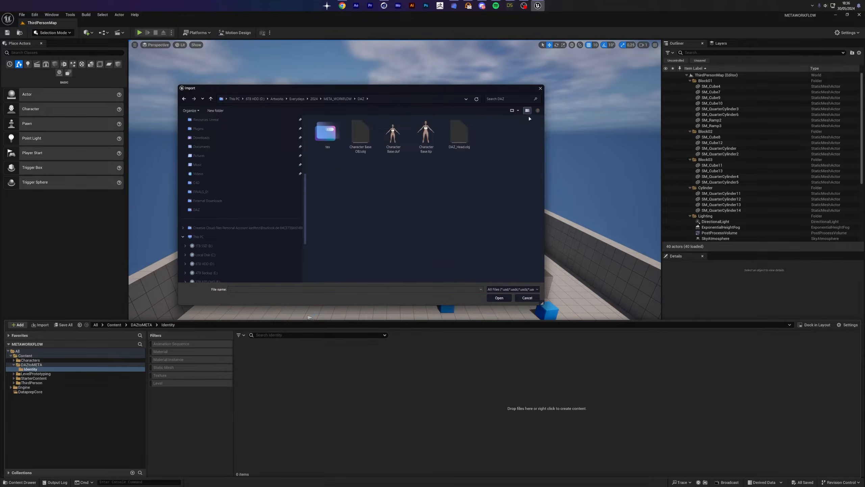
{"action": "left_click", "coordinate": [527, 298]}
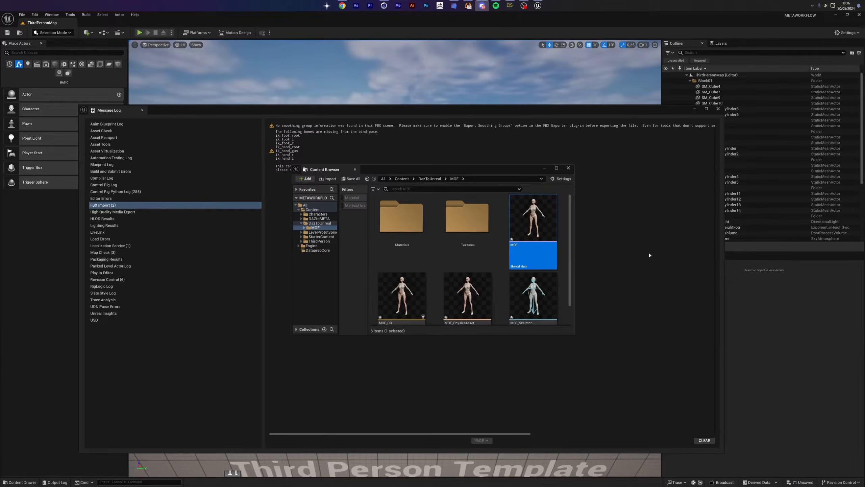
- Close the message log and the floating content browser showing the imported MOE assets
{"action": "left_click", "coordinate": [718, 109]}
{"action": "left_click", "coordinate": [568, 167]}
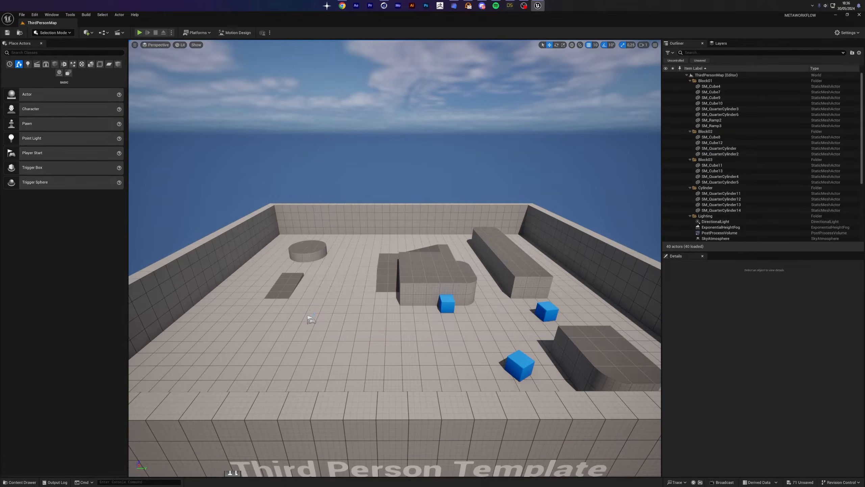
- Place the MOE skeletal mesh from the DazToUnreal folder in the level for inspection and delete it from the scene
{"action": "left_click", "coordinate": [20, 482]}
{"action": "double_click", "coordinate": [32, 373]}
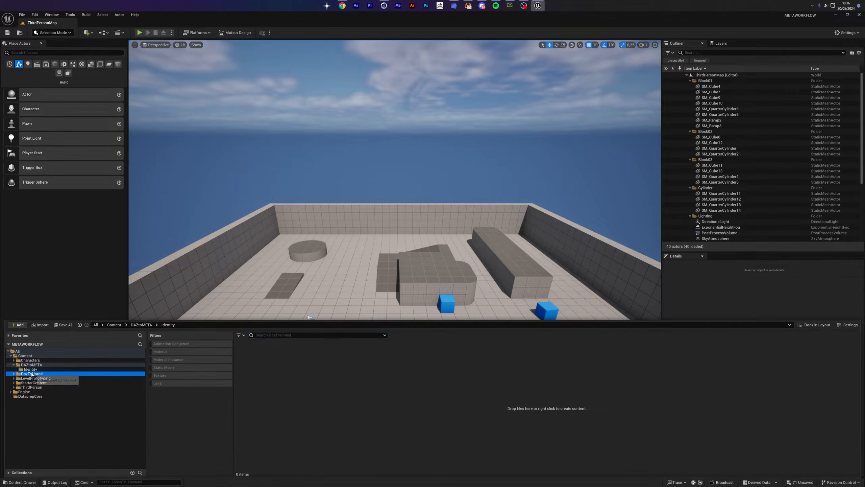
{"action": "double_click", "coordinate": [258, 361]}
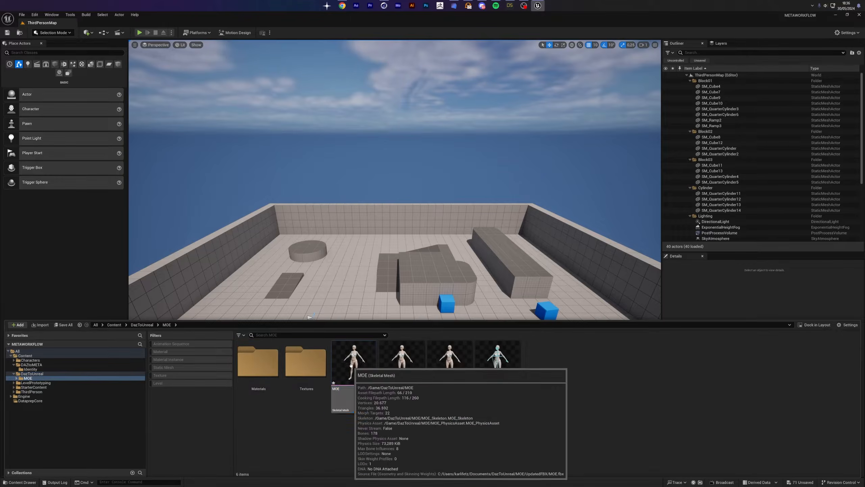
{"action": "left_click_drag", "start_coordinate": [354, 361], "coordinate": [385, 347]}
{"action": "key", "text": "f"}
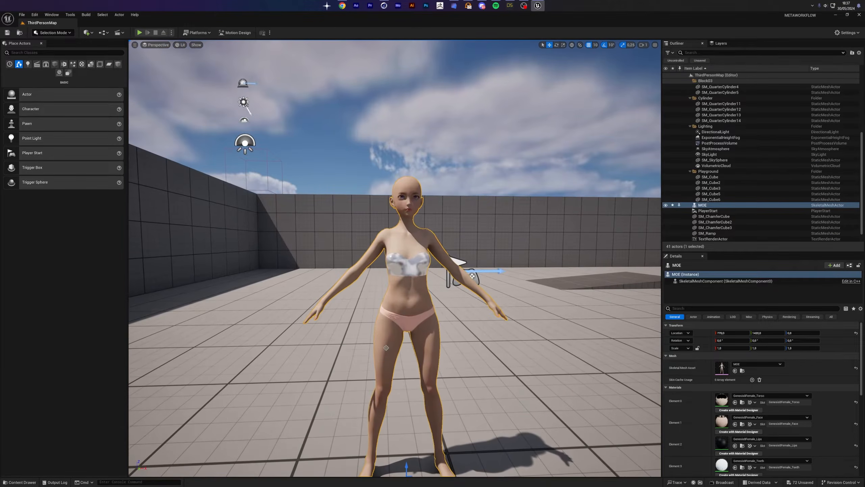
{"action": "key", "text": "Delete"}
- Import the DAZ_Head FBX file into the DAZtoMETA Identity folder with the default FBX options and close the message log
{"action": "key", "text": "ctrl+space"}
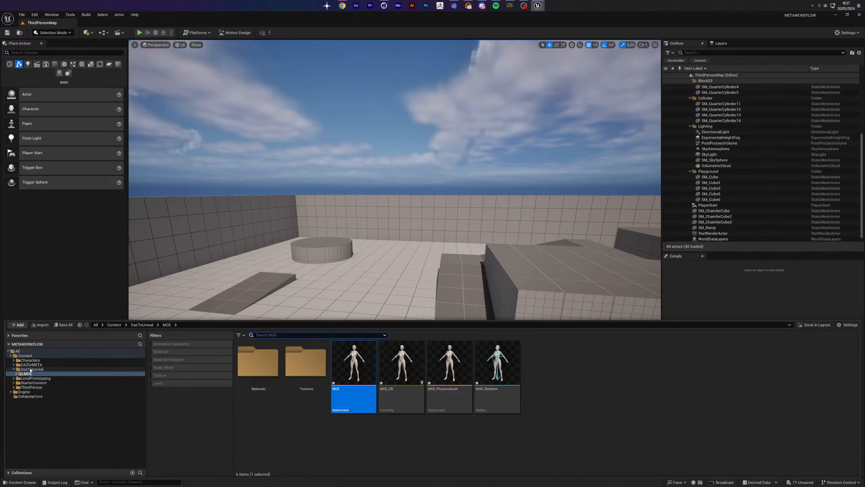
{"action": "left_click", "coordinate": [31, 368]}
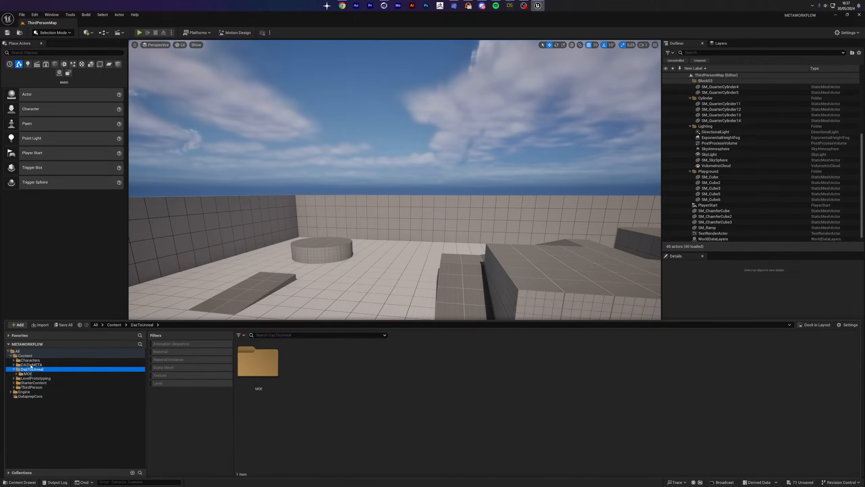
{"action": "key", "text": "alt+Left"}
{"action": "right_click", "coordinate": [311, 388]}
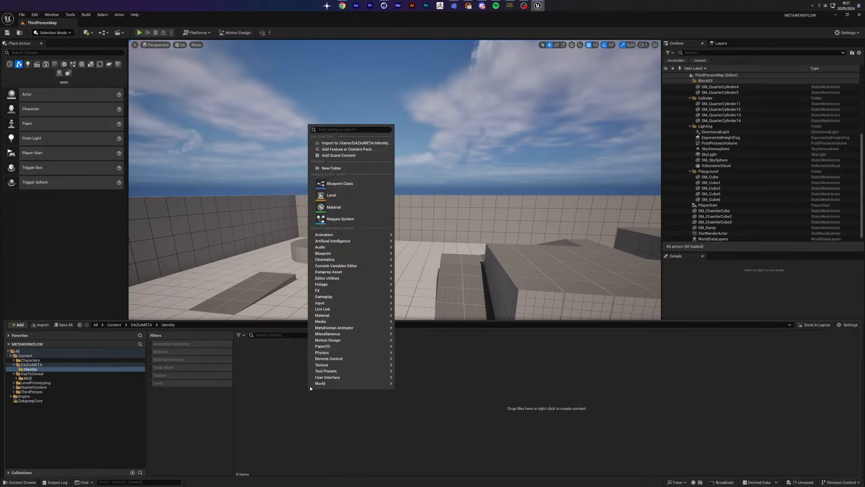
{"action": "left_click", "coordinate": [341, 143]}
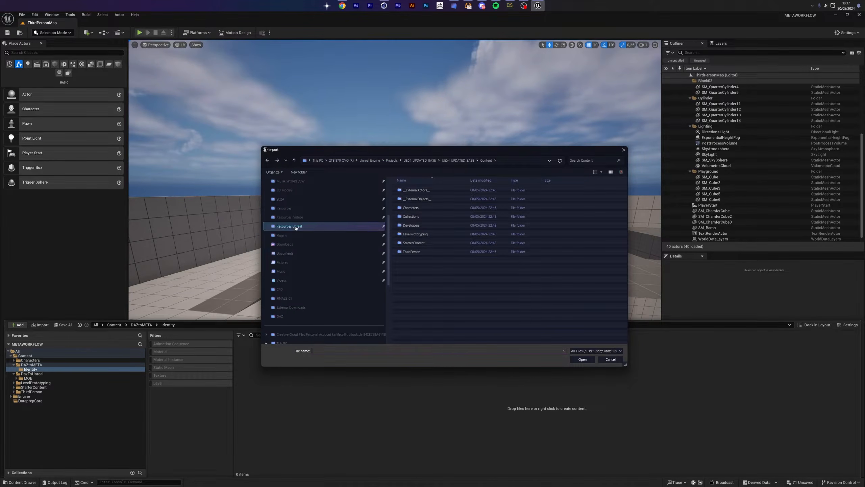
{"action": "scroll", "coordinate": [296, 227], "scroll_direction": "down", "scroll_amount": 4}
{"action": "left_click", "coordinate": [296, 208]}
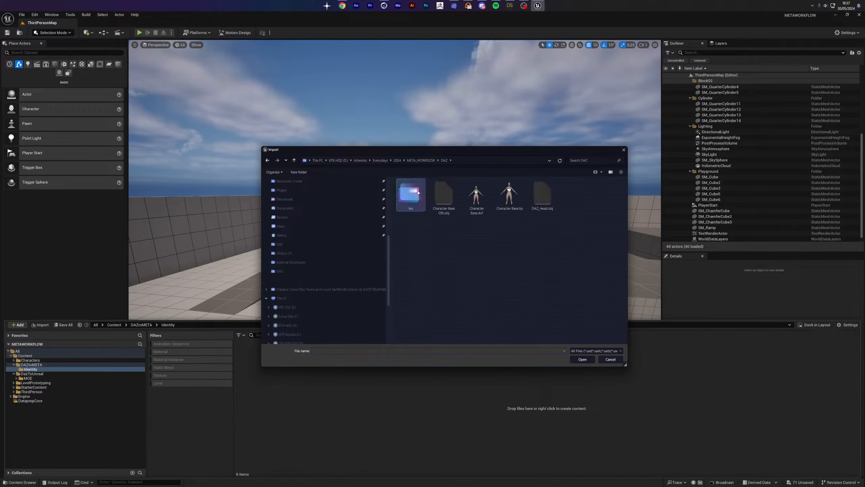
{"action": "left_click", "coordinate": [443, 196]}
{"action": "double_click", "coordinate": [532, 188]}
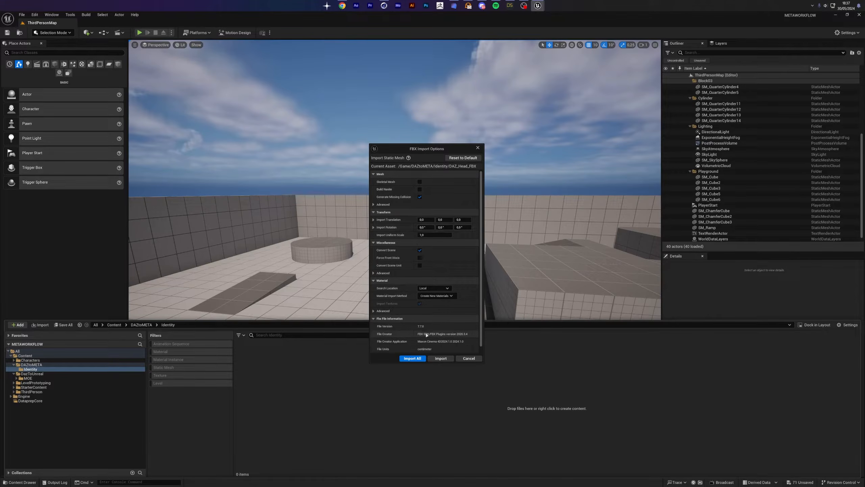
{"action": "scroll", "coordinate": [470, 334], "scroll_direction": "down", "scroll_amount": 1}
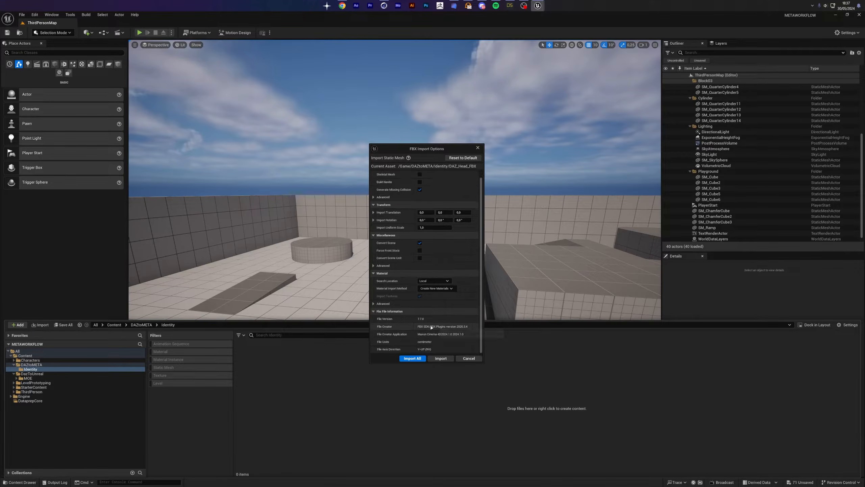
{"action": "left_click", "coordinate": [412, 358]}
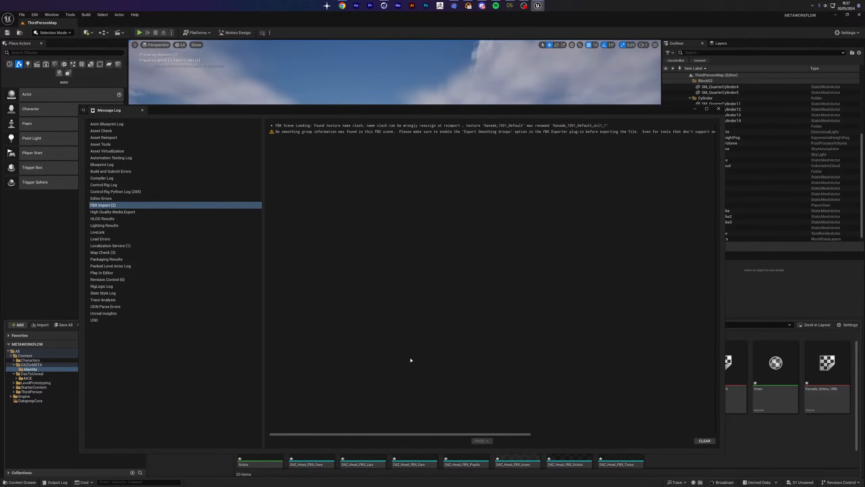
{"action": "left_click", "coordinate": [718, 109]}
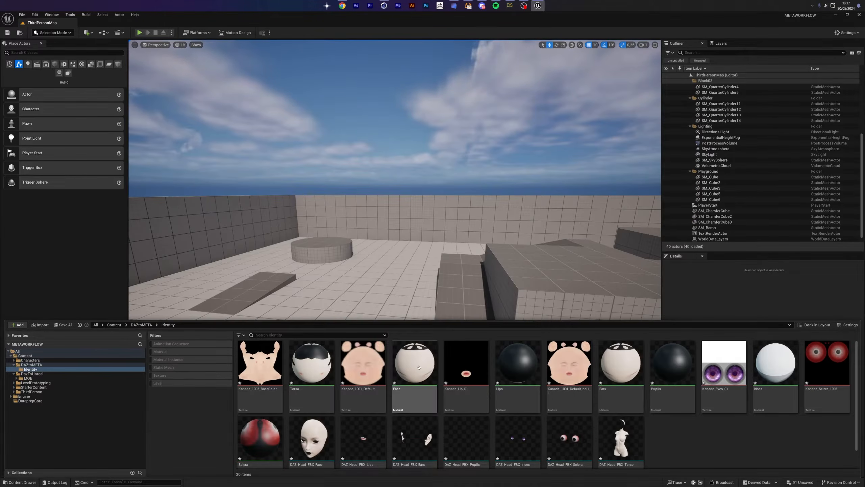
- Delete all the separately imported head meshes, materials and textures from the Identity folder
{"action": "left_click", "coordinate": [628, 438]}
{"action": "key", "text": "ctrl+a"}
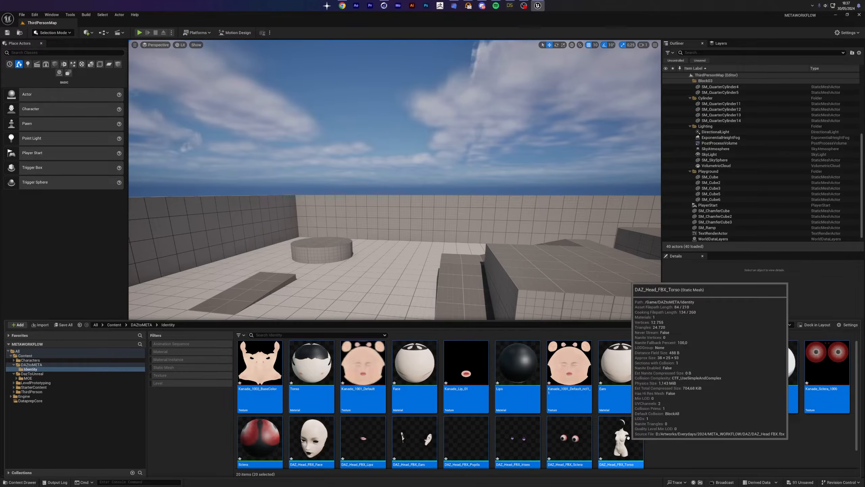
{"action": "key", "text": "Delete"}
{"action": "left_click", "coordinate": [392, 343]}
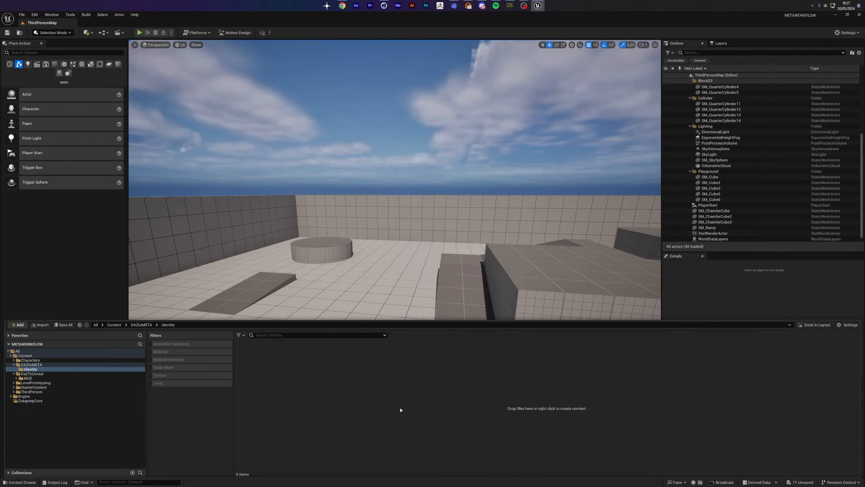
- Import the DAZ_Head FBX file into the Identity folder with Combine Meshes enabled and close the message log
{"action": "right_click", "coordinate": [400, 407]}
{"action": "left_click", "coordinate": [424, 163]}
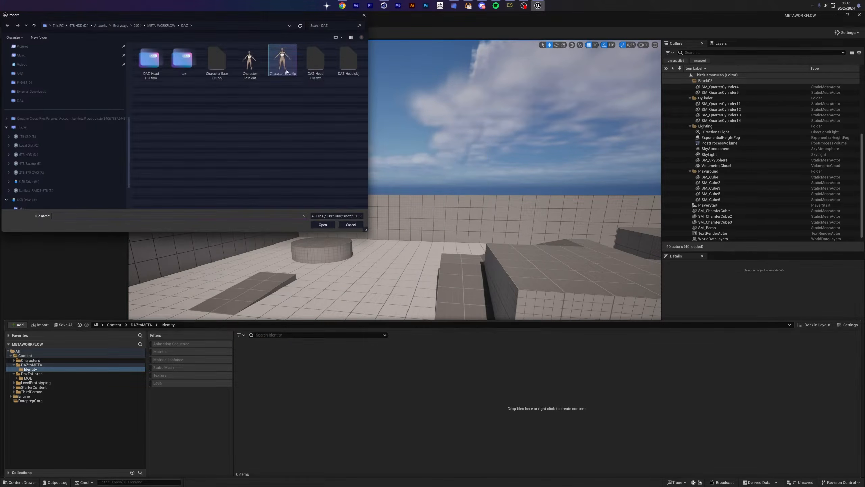
{"action": "double_click", "coordinate": [315, 60]}
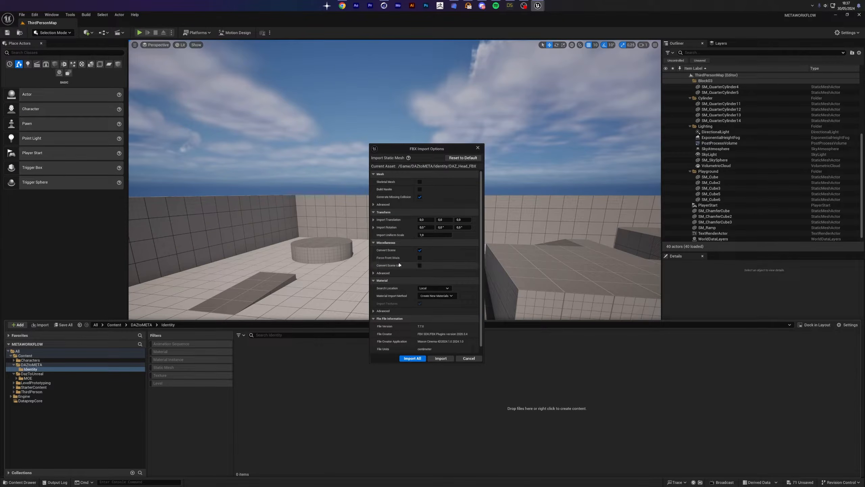
{"action": "left_click", "coordinate": [373, 204]}
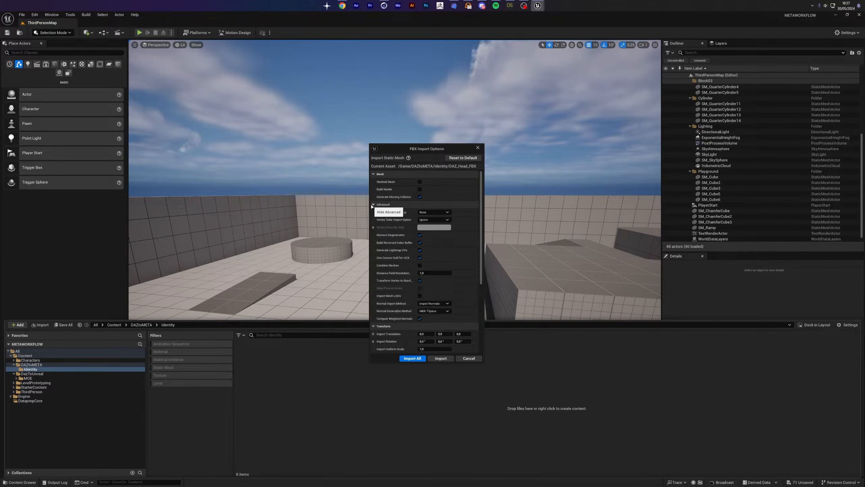
{"action": "left_click", "coordinate": [420, 265]}
{"action": "left_click", "coordinate": [413, 358]}
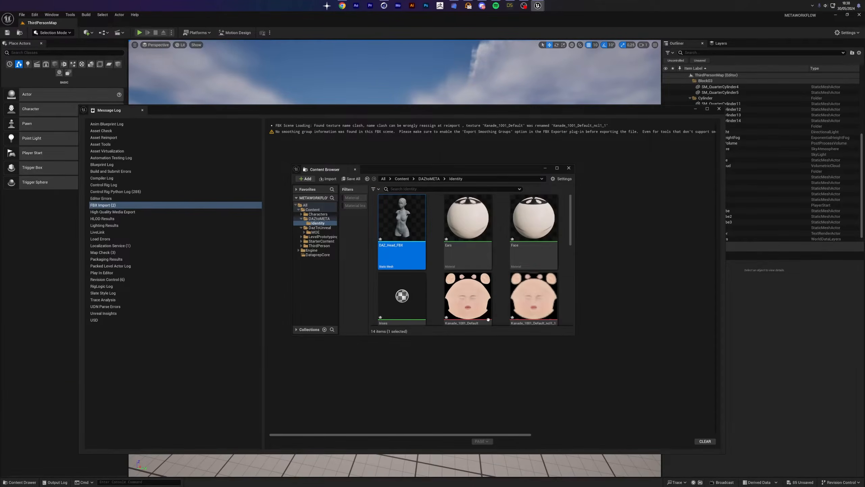
{"action": "left_click", "coordinate": [718, 109]}
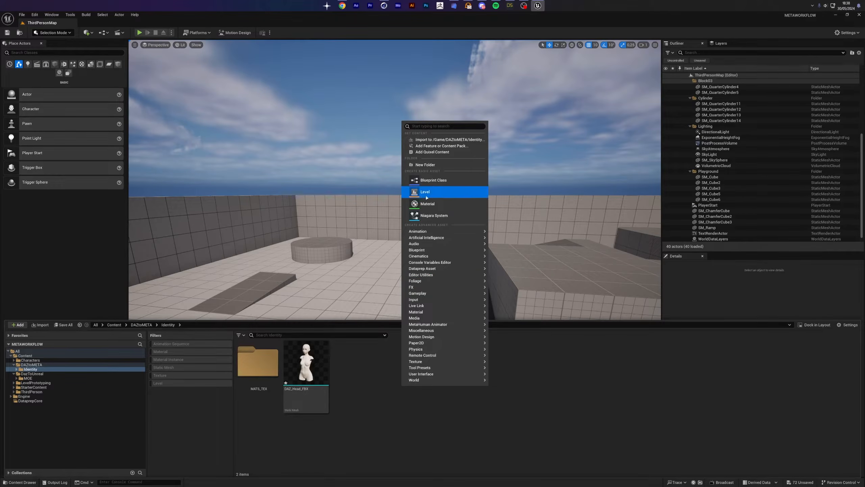
- Create a MetaHuman Identity asset named MOE_ID in the Identity folder
{"action": "mouse_move", "coordinate": [432, 311]}
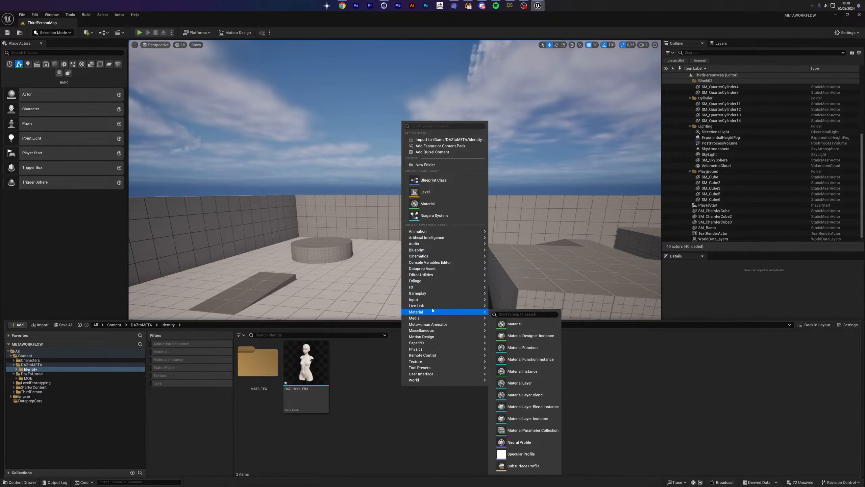
{"action": "left_click", "coordinate": [521, 365]}
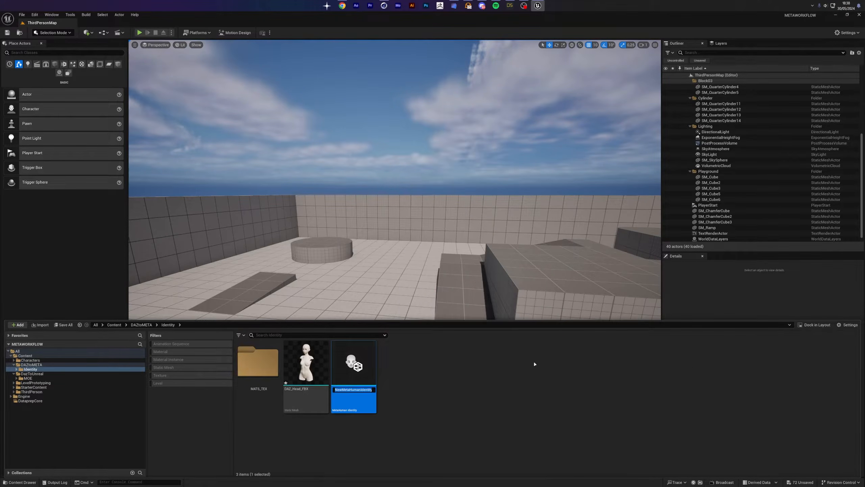
{"action": "type", "text": "MOE_ID"}
{"action": "key", "text": "Return"}
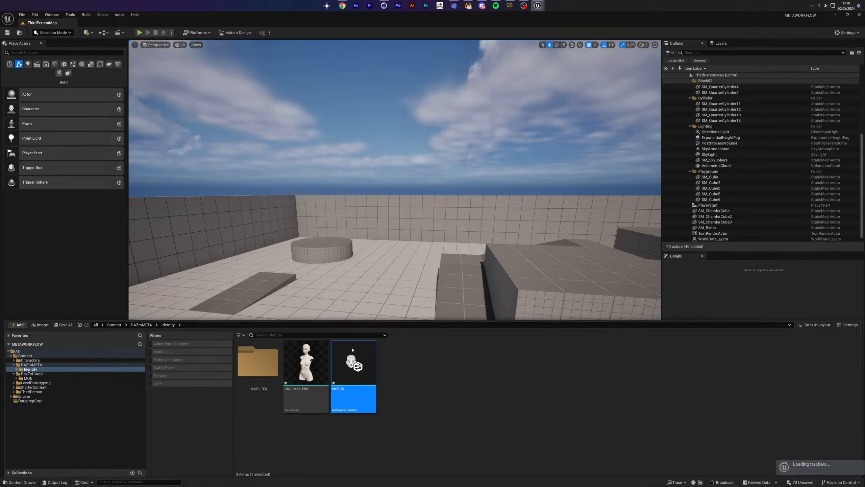
- Open the MOE_ID identity and create its components from the DAZ_Head_FBX mesh
{"action": "double_click", "coordinate": [348, 355]}
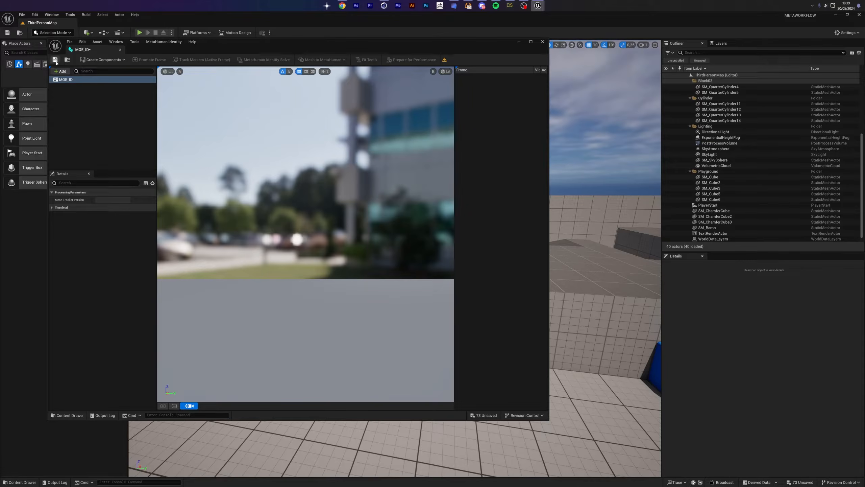
{"action": "left_click", "coordinate": [102, 59]}
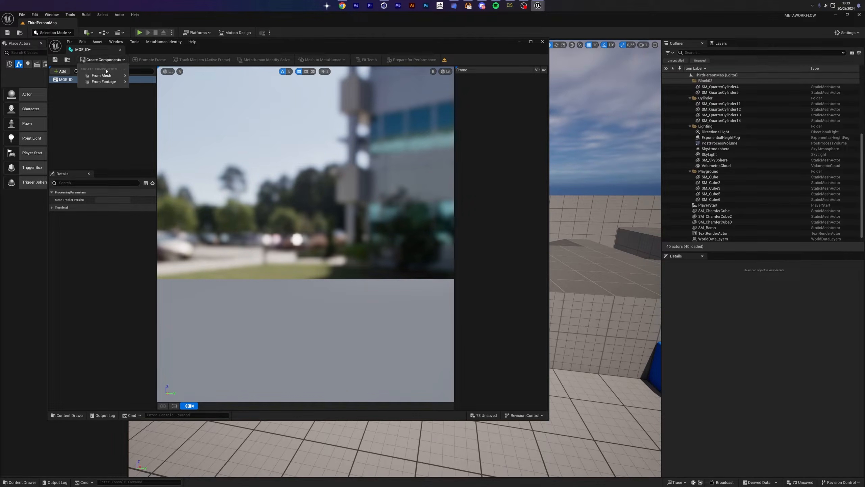
{"action": "mouse_move", "coordinate": [102, 75]}
{"action": "left_click", "coordinate": [178, 106]}
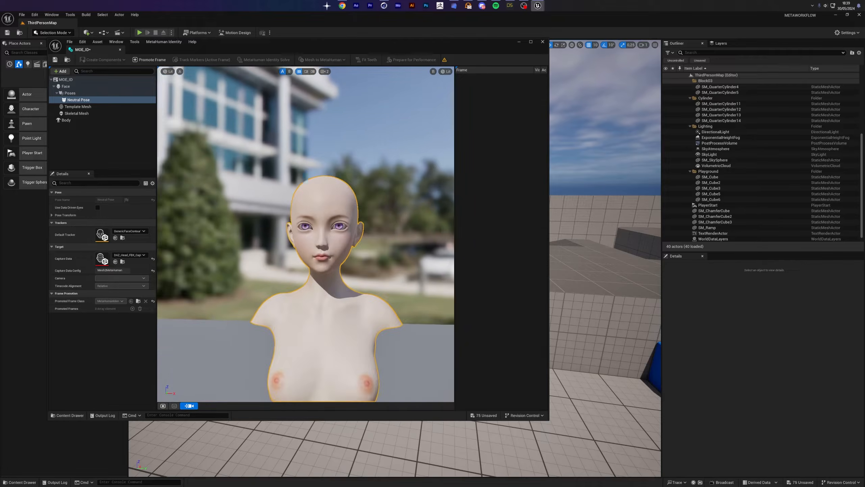
- Set the identity viewport to Unlit and narrow its field of view to about 20, with the face framed from the front
{"action": "left_click", "coordinate": [167, 71]}
{"action": "left_click", "coordinate": [175, 92]}
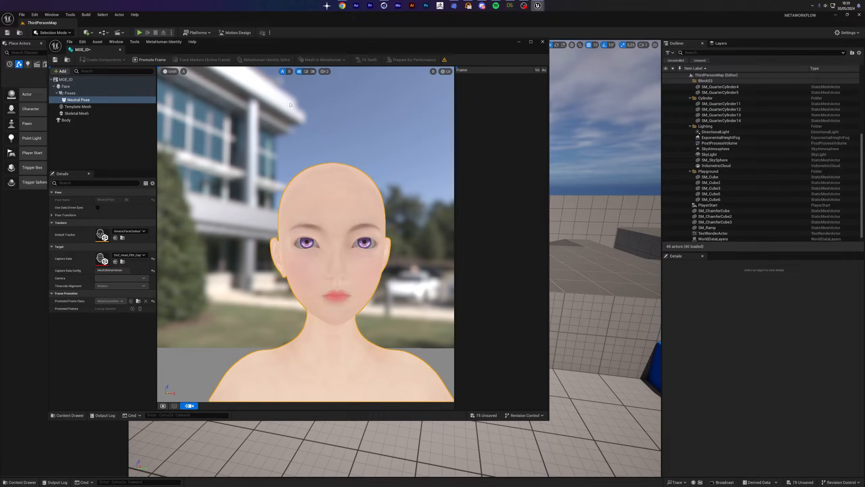
{"action": "left_click", "coordinate": [169, 71]}
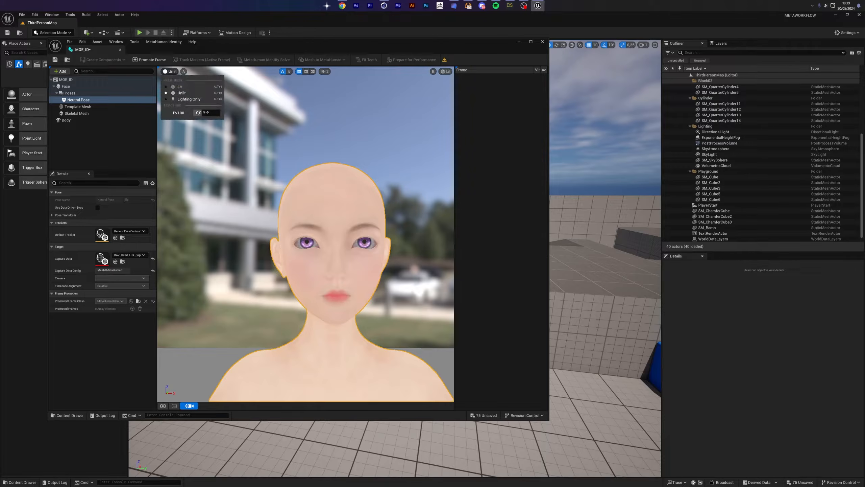
{"action": "left_click", "coordinate": [325, 71]}
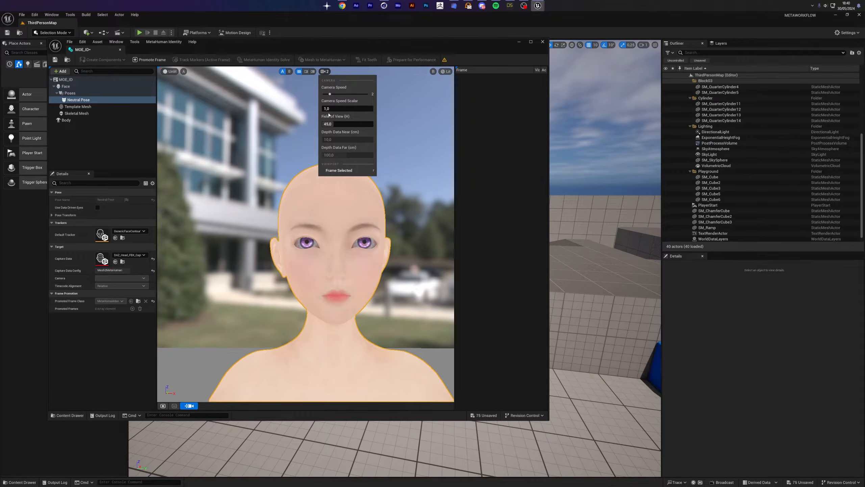
{"action": "mouse_move", "coordinate": [341, 124]}
{"action": "left_mouse_down"}
{"action": "mouse_move", "coordinate": [354, 123]}
{"action": "mouse_move", "coordinate": [336, 124]}
{"action": "left_mouse_up"}
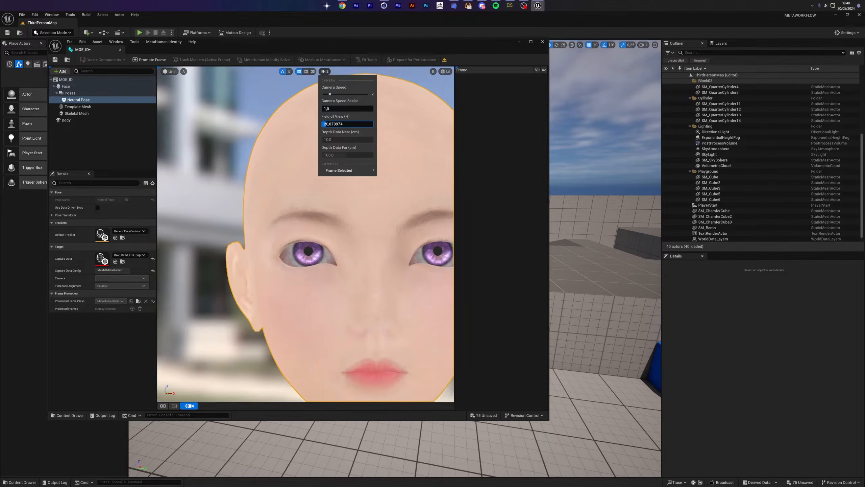
{"action": "left_click", "coordinate": [339, 170]}
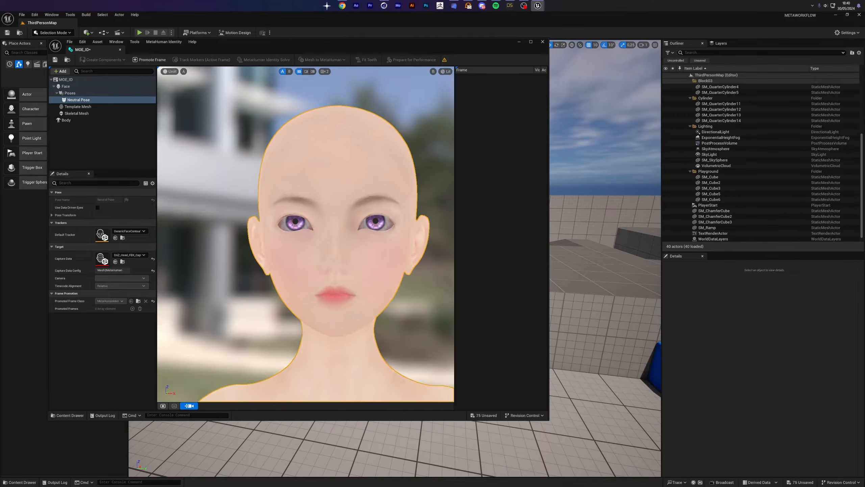
{"action": "scroll", "coordinate": [306, 234], "scroll_direction": "up", "scroll_amount": 3}
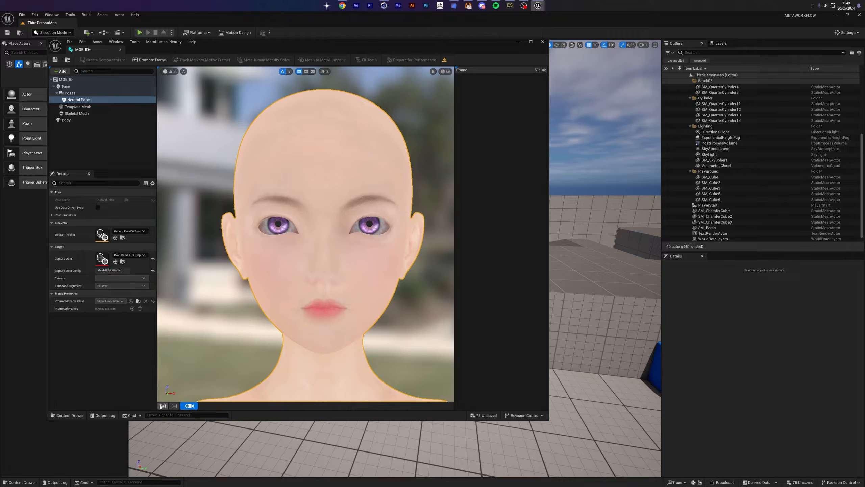
- Promote the current view as the front frame, name it FRONT, and track its facial markers
{"action": "left_click", "coordinate": [163, 406]}
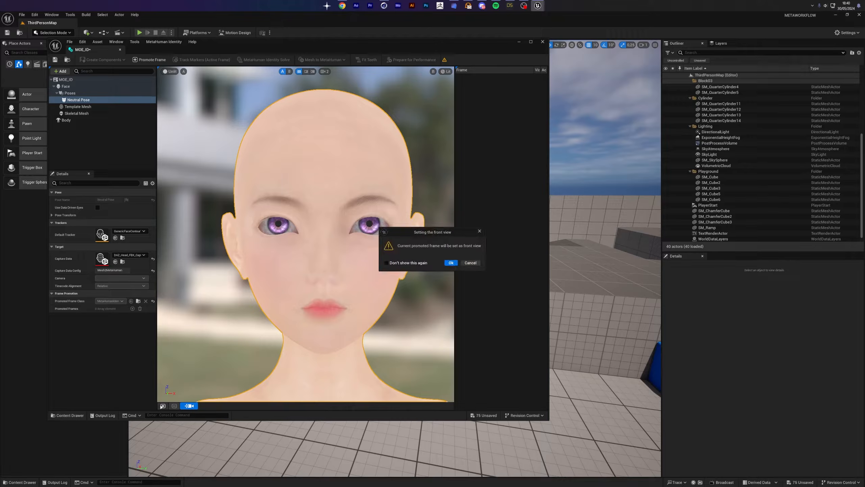
{"action": "left_click", "coordinate": [449, 263]}
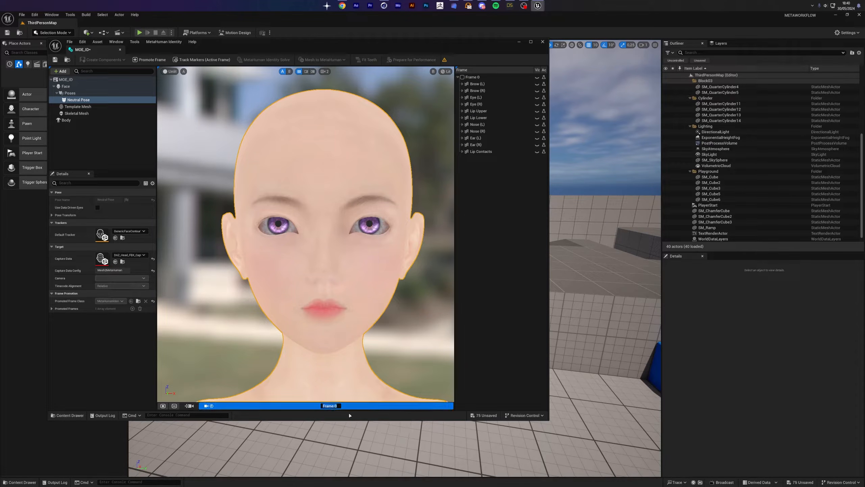
{"action": "key", "text": "Return"}
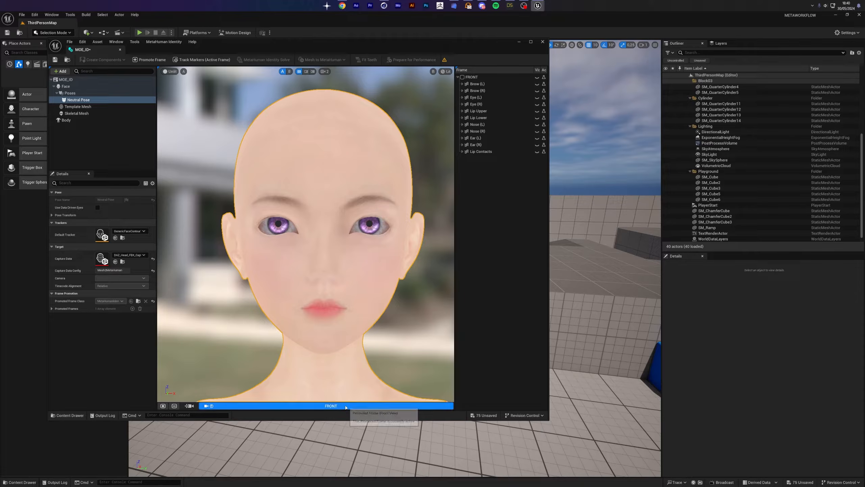
{"action": "right_click", "coordinate": [346, 406]}
{"action": "left_click", "coordinate": [381, 417]}
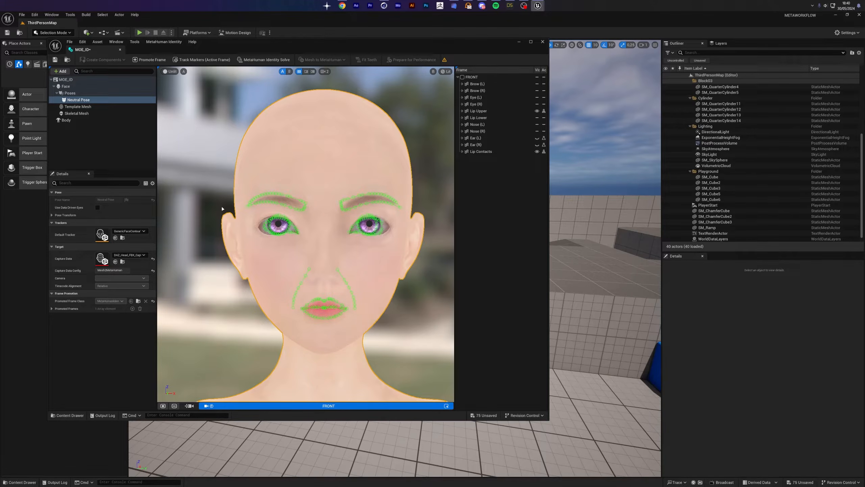
- Set the identity viewport to Lit and replace the FRONT frame with one promoted from a slightly wider front view, with its markers tracked again
{"action": "left_click", "coordinate": [170, 71]}
{"action": "left_click", "coordinate": [174, 88]}
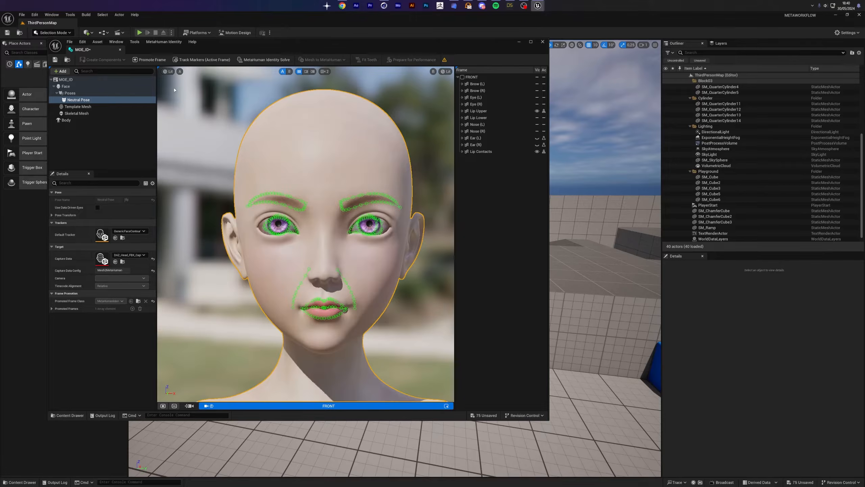
{"action": "left_click", "coordinate": [360, 406]}
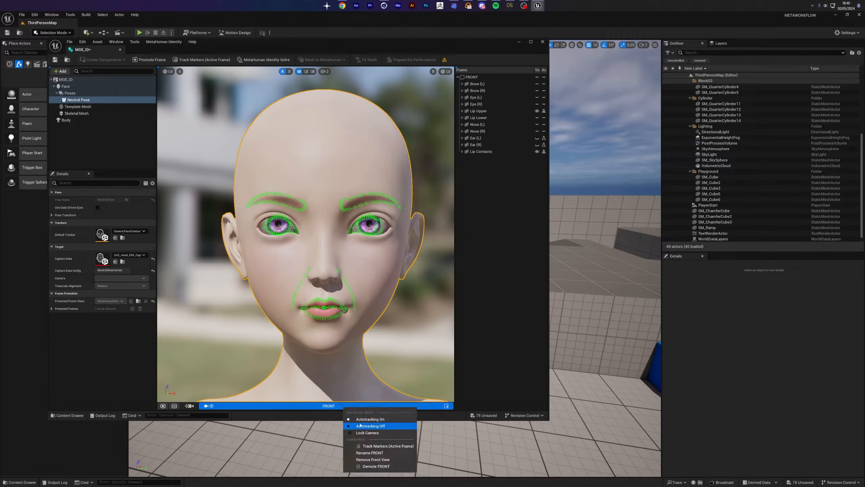
{"action": "left_click", "coordinate": [360, 423]}
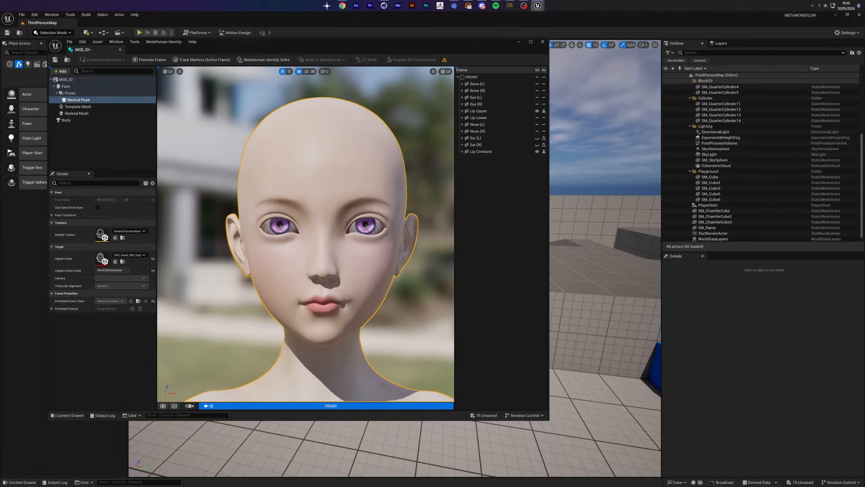
{"action": "left_click", "coordinate": [357, 406]}
{"action": "left_click", "coordinate": [375, 468]}
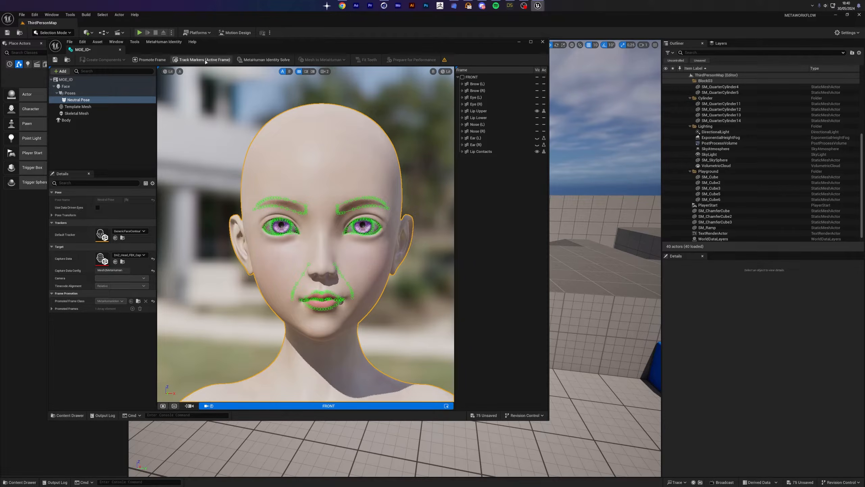
- Run the MetaHuman Identity Solve and try to auto-rig the identity as Skeletal Mesh + Full MetaHuman
{"action": "left_click", "coordinate": [264, 60]}
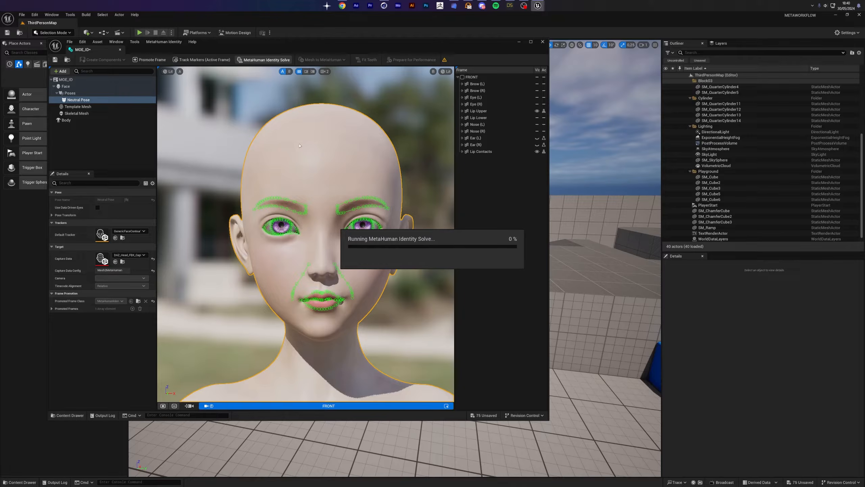
{"action": "left_click", "coordinate": [331, 59]}
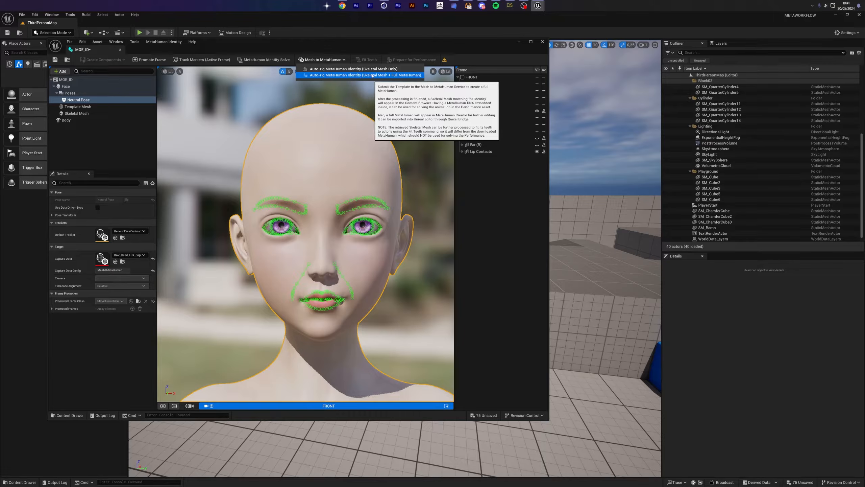
{"action": "left_click", "coordinate": [385, 75]}
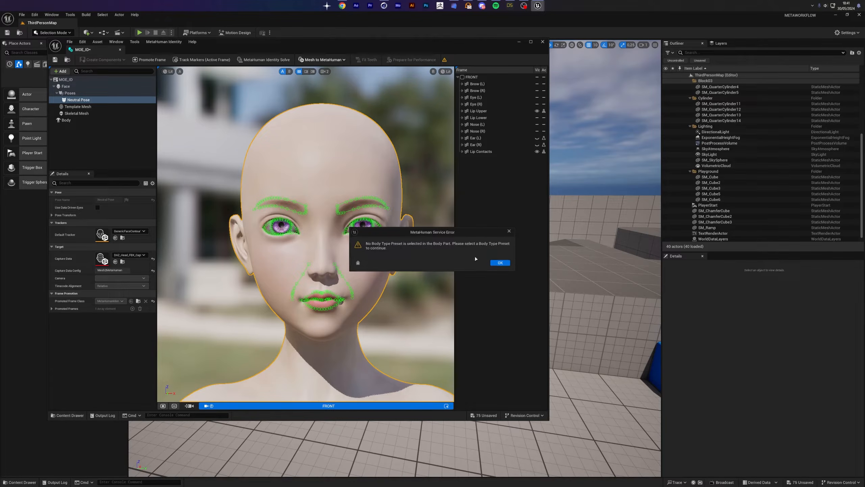
{"action": "left_click", "coordinate": [500, 262]}
- Assign the Body the second preset of the first row at minimum height, and auto-rig the identity as Skeletal Mesh + Full MetaHuman
{"action": "left_click", "coordinate": [66, 120]}
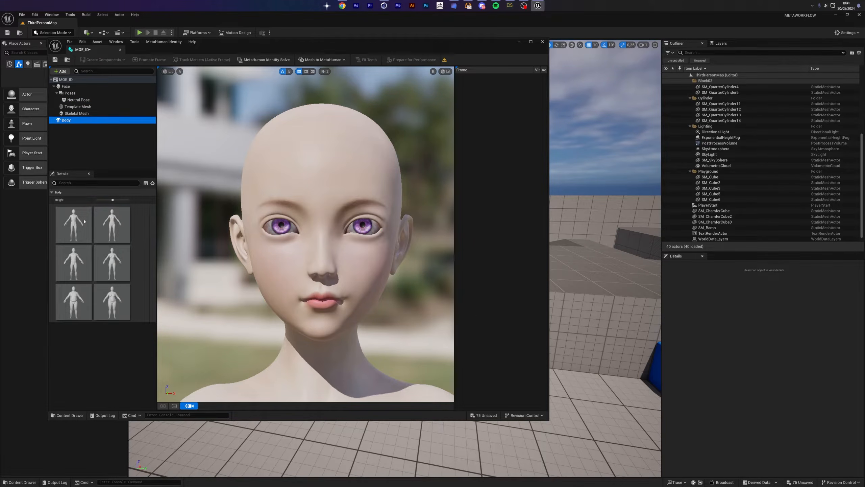
{"action": "left_click", "coordinate": [112, 228]}
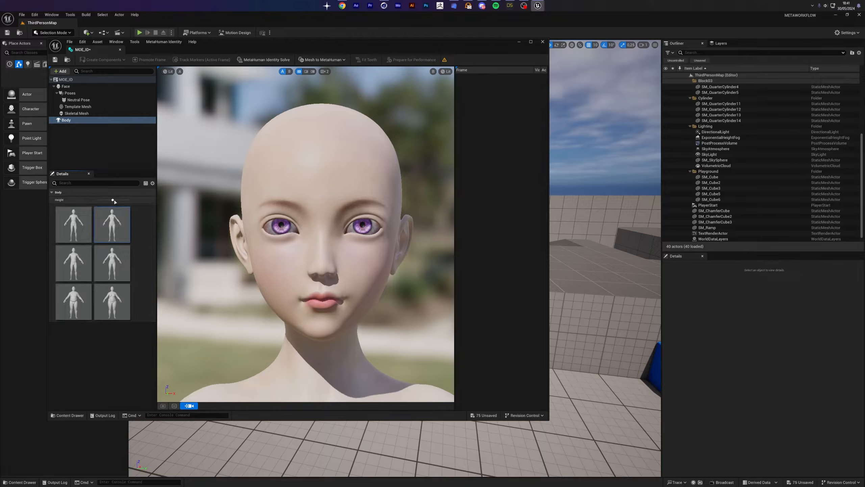
{"action": "left_click_drag", "start_coordinate": [112, 200], "coordinate": [97, 200]}
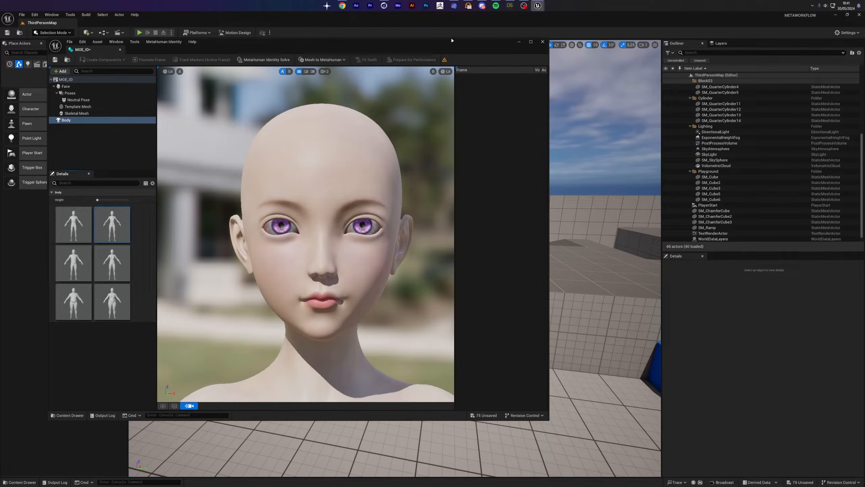
{"action": "left_click", "coordinate": [331, 59]}
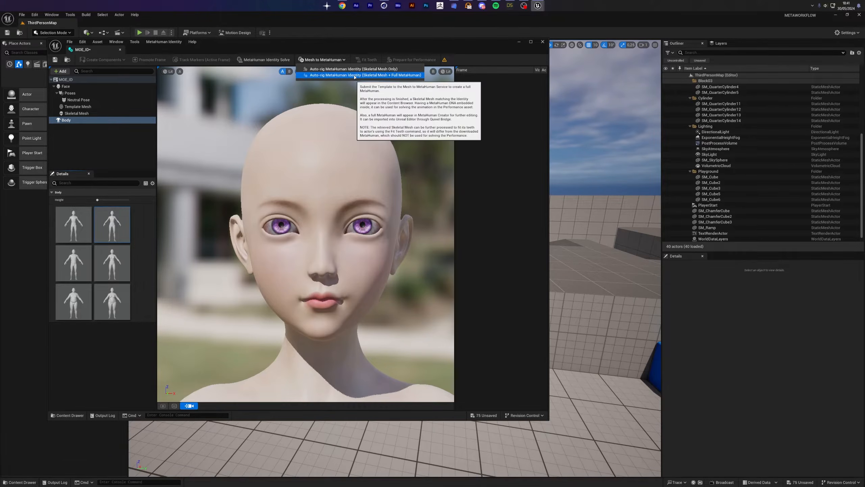
{"action": "left_click", "coordinate": [354, 75]}
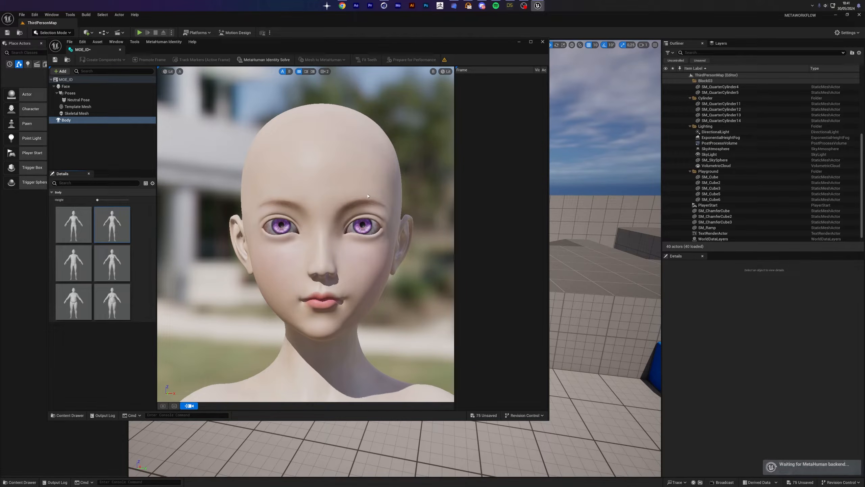
- Find MOE_ID among My MetaHumans in Quixel Bridge and open it for editing in MetaHuman Creator
{"action": "left_click", "coordinate": [52, 14]}
{"action": "left_click", "coordinate": [78, 200]}
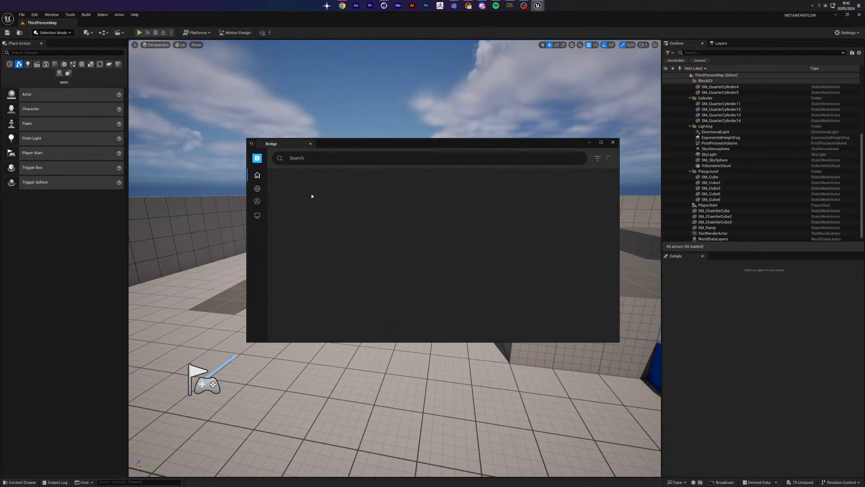
{"action": "left_click", "coordinate": [257, 205]}
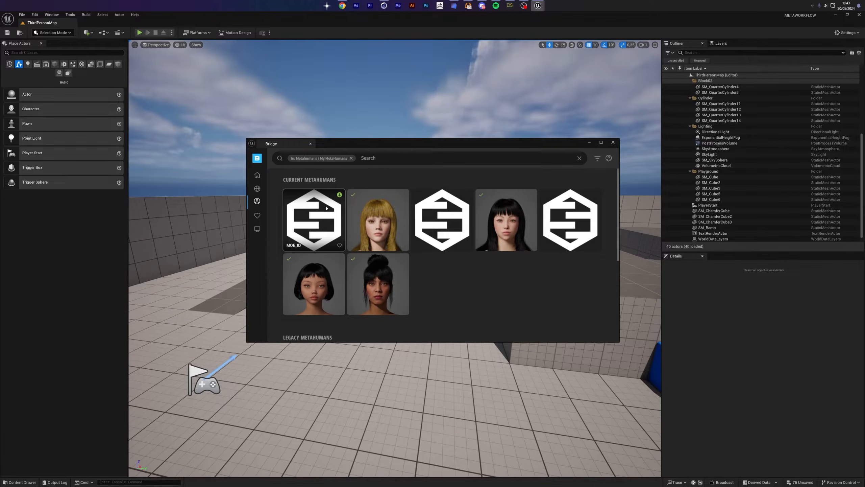
{"action": "left_click", "coordinate": [339, 196]}
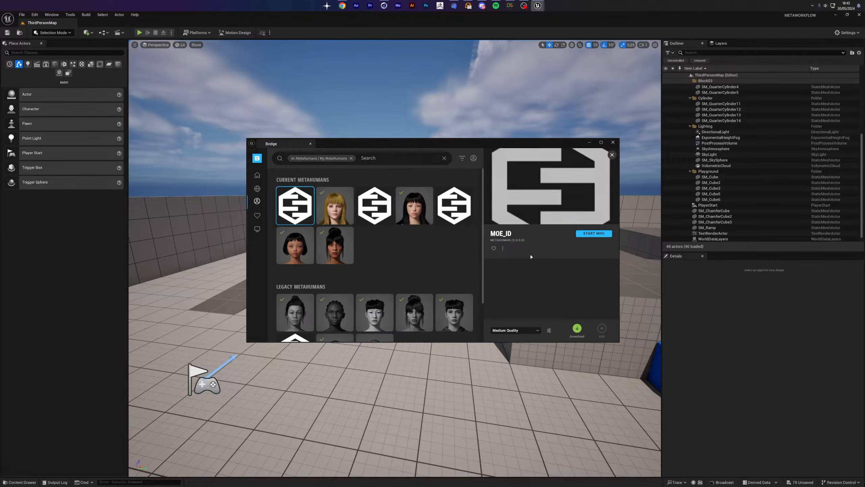
{"action": "left_click", "coordinate": [590, 237]}
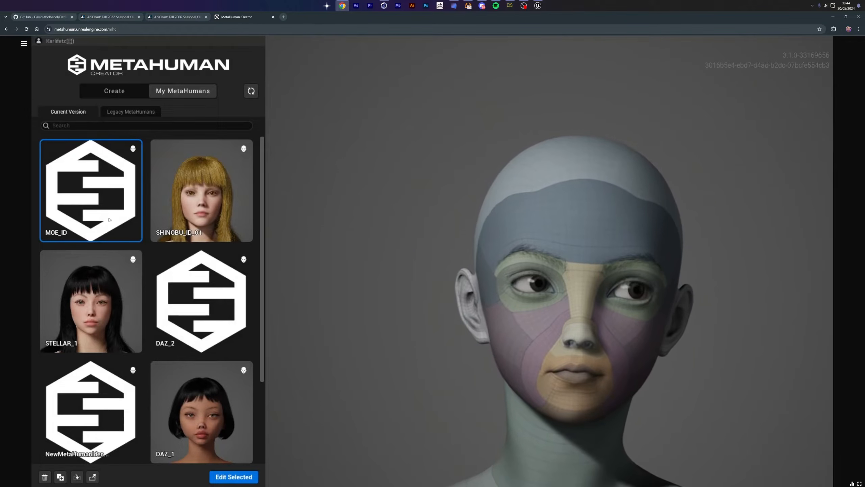
{"action": "left_click", "coordinate": [234, 476]}
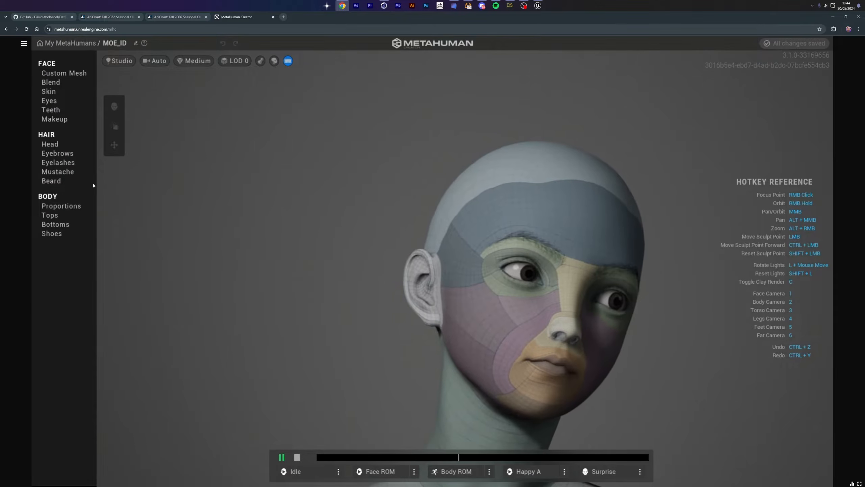
- Assign the face a light skin color at U 0.11 and V 0.85, and set the skin Texture to 0
{"action": "left_click", "coordinate": [50, 92]}
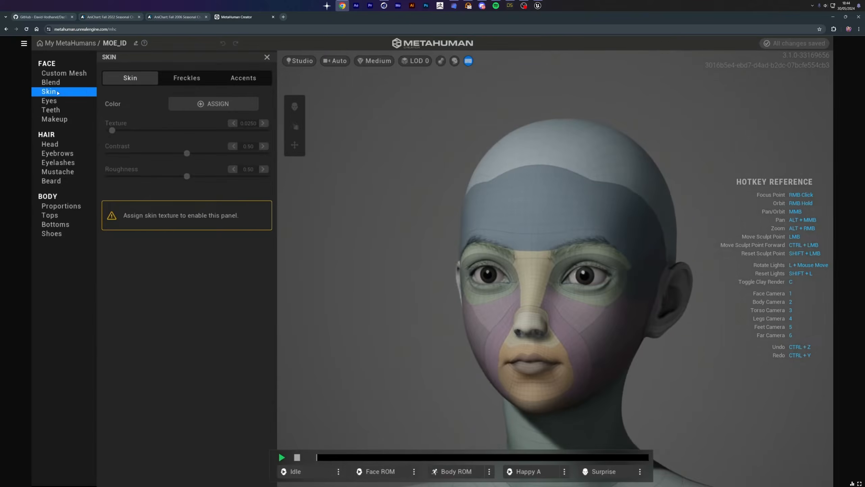
{"action": "left_click", "coordinate": [213, 104]}
{"action": "left_click", "coordinate": [194, 171]}
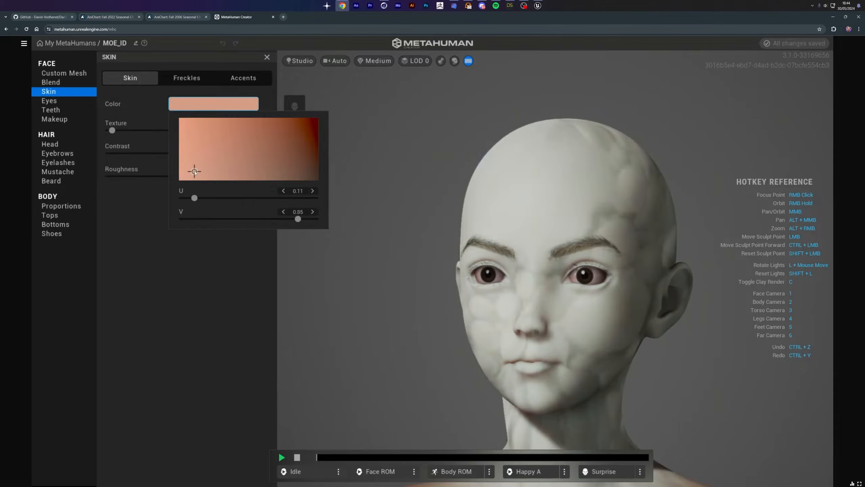
{"action": "left_click", "coordinate": [122, 124]}
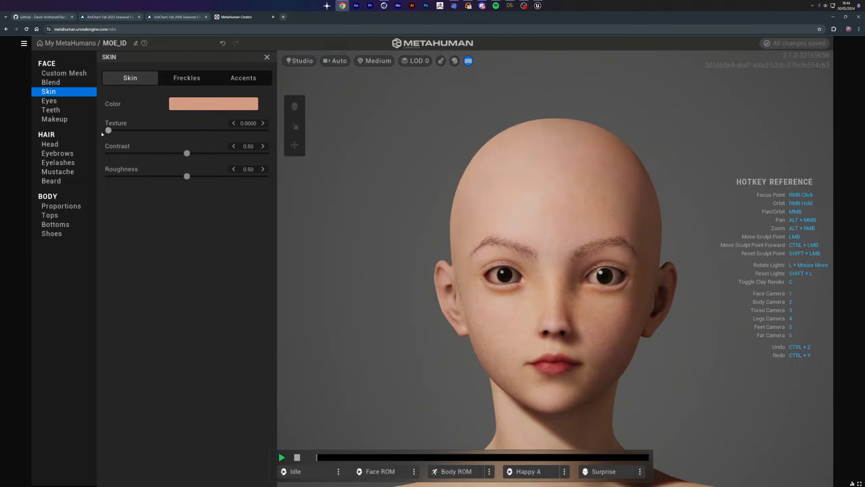
- Adjust the skin accents of the under-eye areas and apply the second blush style in red with Intensity 0.30
{"action": "left_click", "coordinate": [243, 78]}
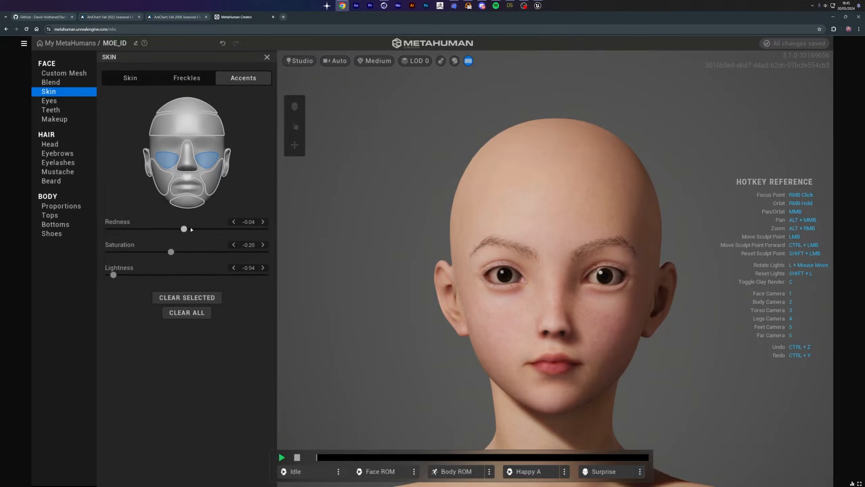
{"action": "left_click", "coordinate": [55, 119]}
{"action": "left_click", "coordinate": [207, 78]}
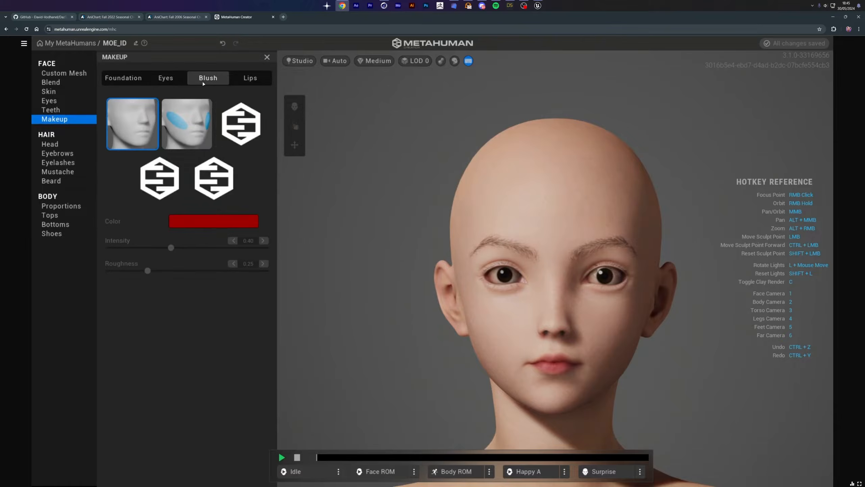
- Preview the face with the Fear B and Sad B expression loops and the Happy facial pose, ending on the neutral face
{"action": "left_click", "coordinate": [639, 471]}
{"action": "left_click", "coordinate": [669, 397]}
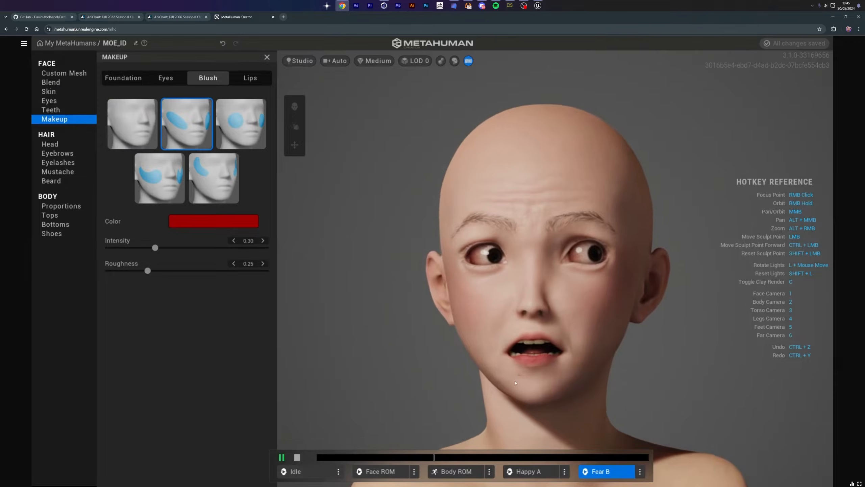
{"action": "left_click", "coordinate": [639, 471]}
{"action": "left_click", "coordinate": [666, 353]}
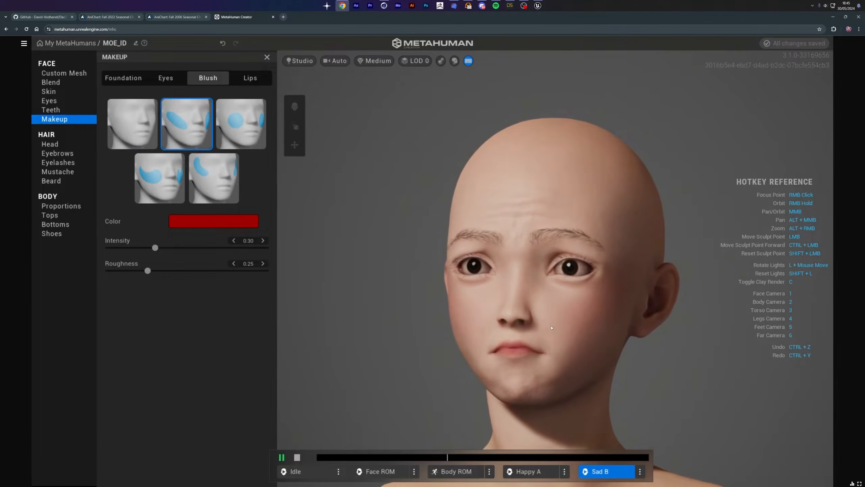
{"action": "left_click", "coordinate": [640, 472]}
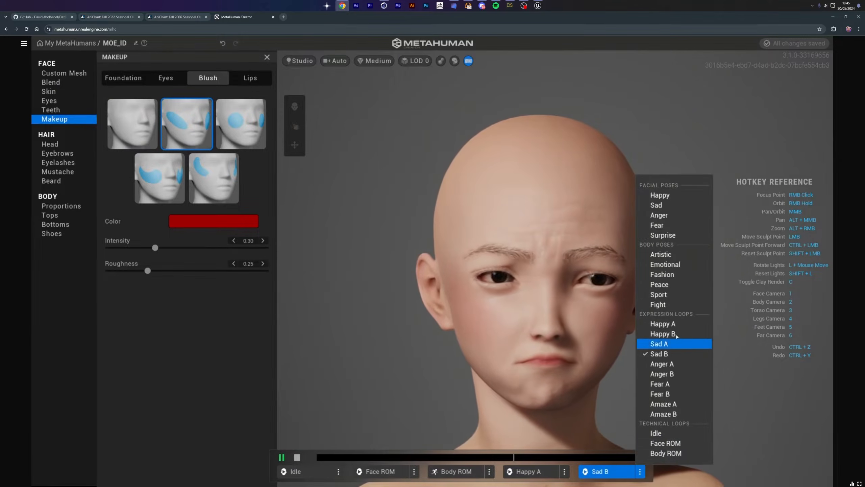
{"action": "left_click", "coordinate": [663, 195]}
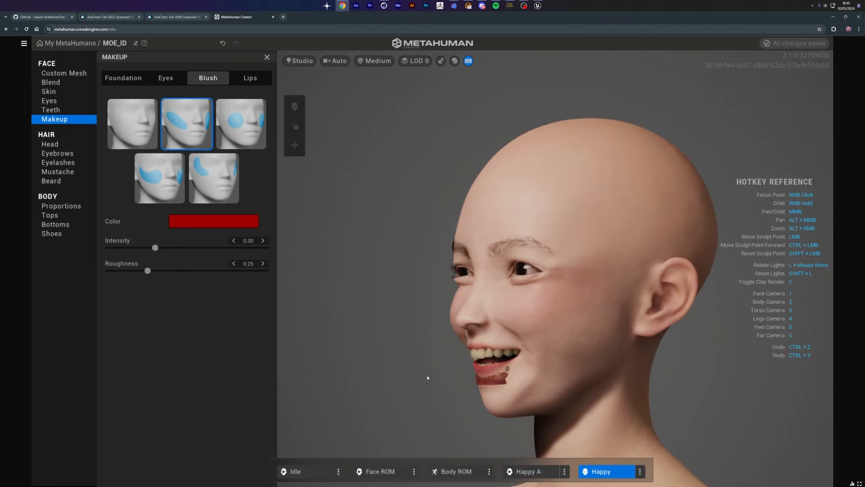
{"action": "left_click", "coordinate": [603, 471]}
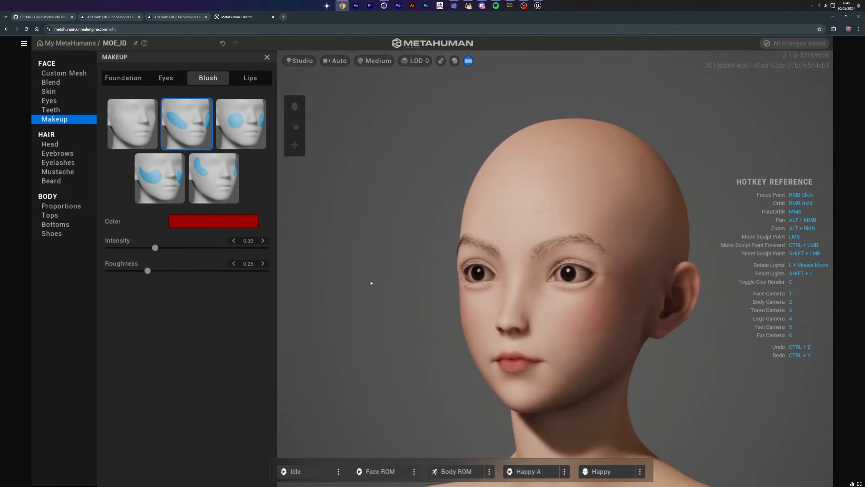
- Compare the custom mesh's Region Influence for both eyes at 0.0 and 1.0, and set it to 0.5
{"action": "left_click", "coordinate": [94, 73]}
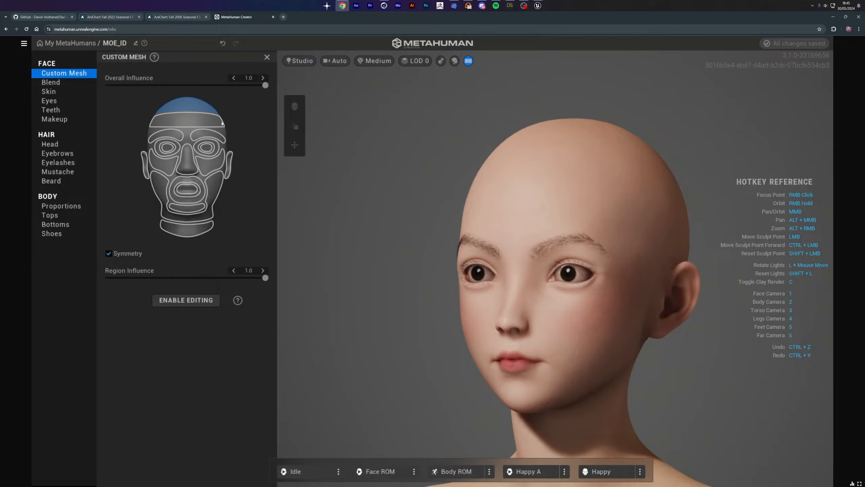
{"action": "left_click_drag", "start_coordinate": [219, 278], "coordinate": [150, 278]}
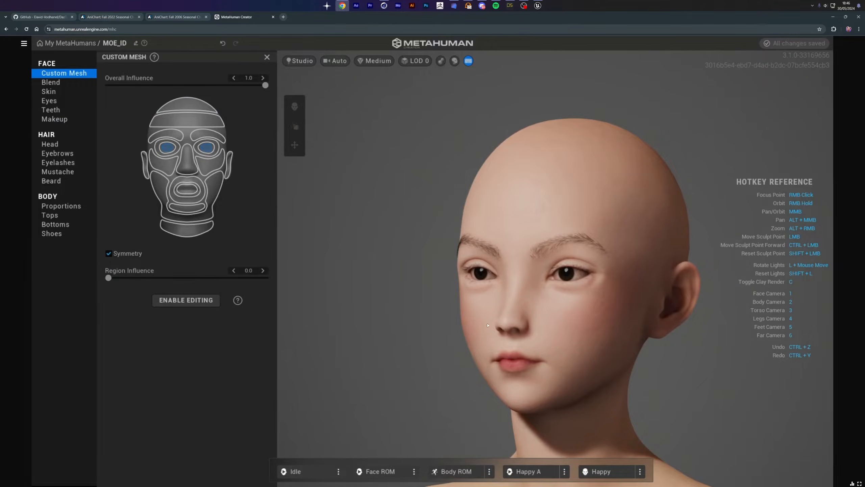
{"action": "right_click_drag", "start_coordinate": [487, 325], "coordinate": [553, 322]}
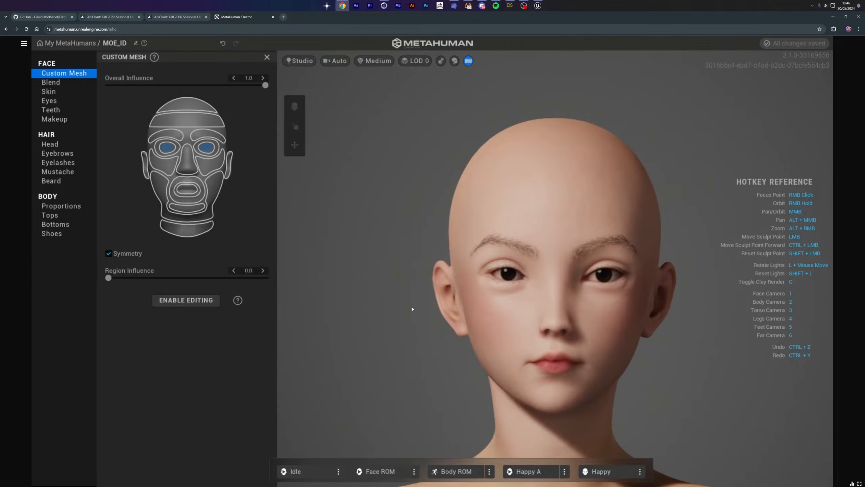
{"action": "left_click_drag", "start_coordinate": [119, 281], "coordinate": [351, 292]}
{"action": "scroll", "coordinate": [623, 273], "scroll_direction": "up", "scroll_amount": 3}
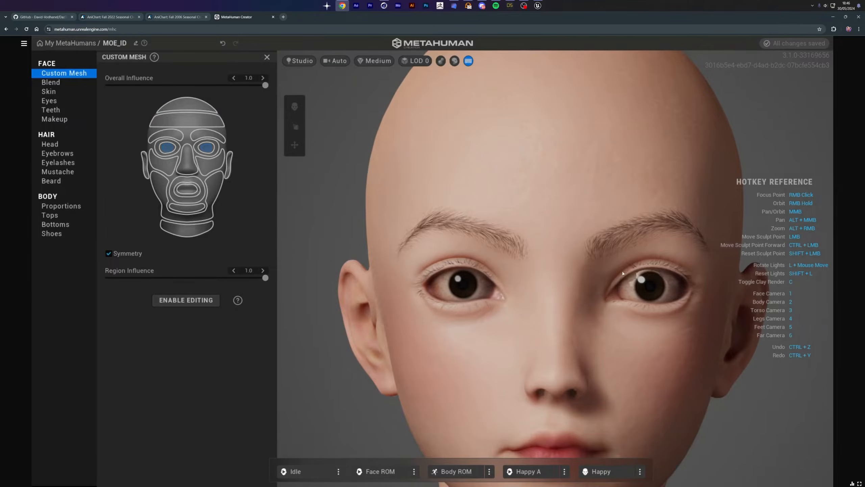
{"action": "left_click_drag", "start_coordinate": [255, 278], "coordinate": [201, 282]}
{"action": "right_click_drag", "start_coordinate": [578, 327], "coordinate": [534, 335]}
{"action": "scroll", "coordinate": [534, 335], "scroll_direction": "down", "scroll_amount": 3}
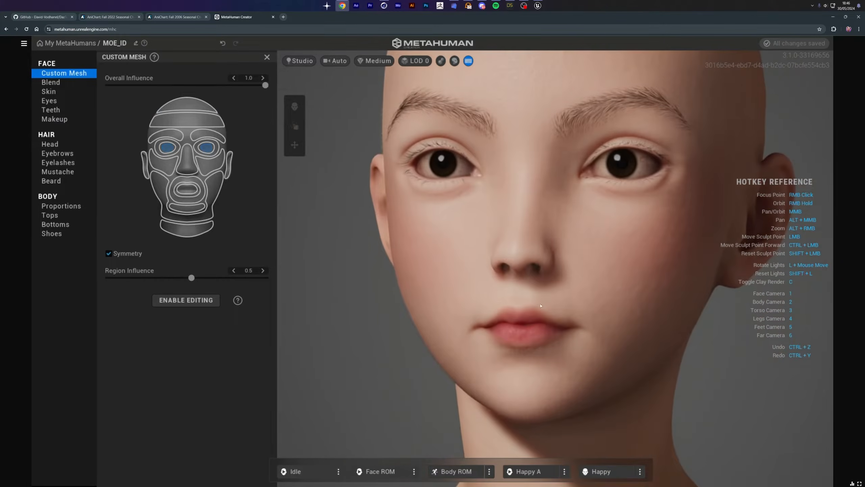
- Set the mouth region's influence to 0.6 and enable editing of the character with Unlock only, activating the Sculpt tool
{"action": "left_click", "coordinate": [187, 191]}
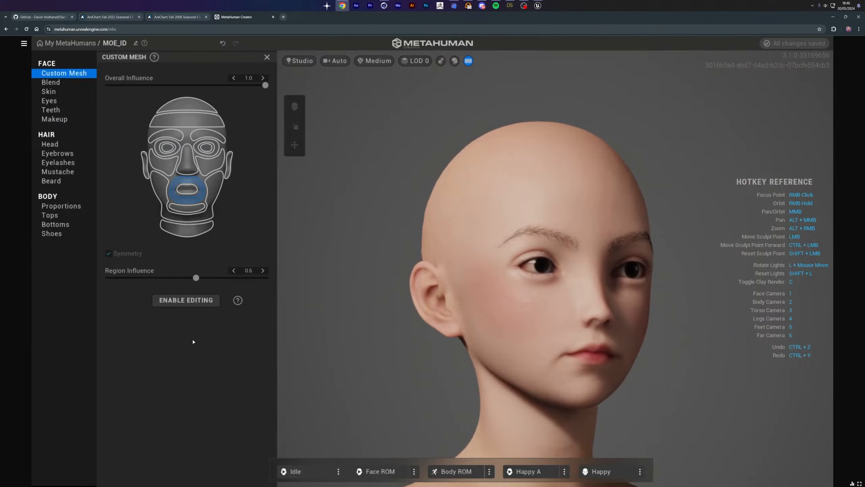
{"action": "left_click", "coordinate": [192, 301]}
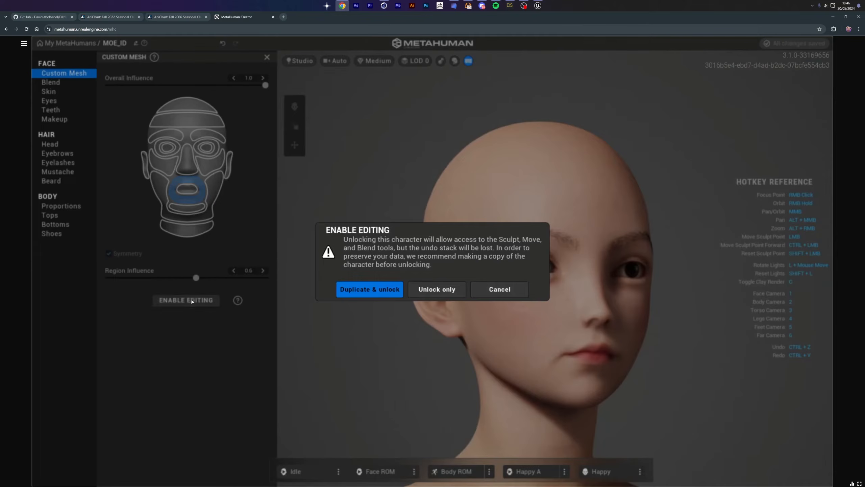
{"action": "left_click", "coordinate": [433, 290]}
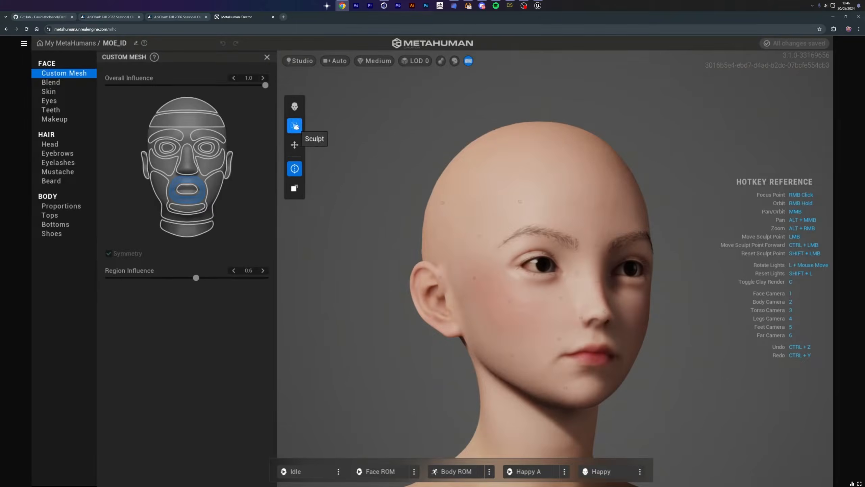
- Assign three face presets to the Blend slots for reshaping the mouth and show the Happy facial pose
{"action": "right_click_drag", "start_coordinate": [433, 292], "coordinate": [649, 401]}
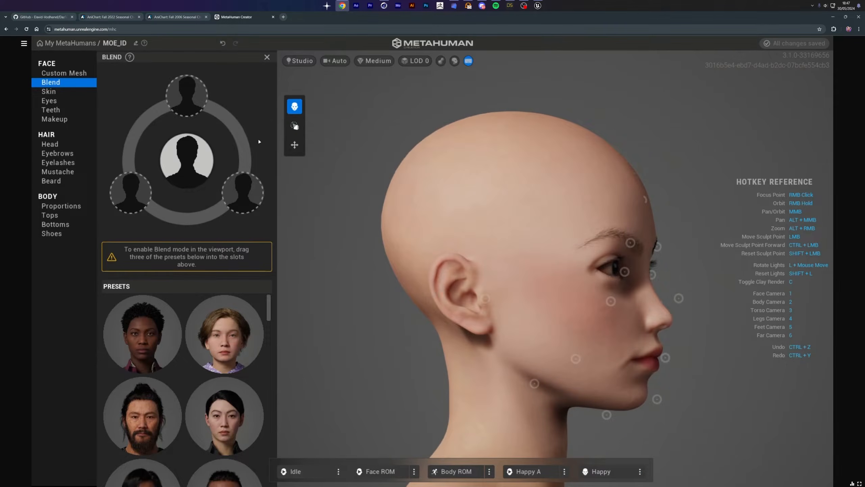
{"action": "left_click_drag", "start_coordinate": [224, 416], "coordinate": [187, 95]}
{"action": "left_click_drag", "start_coordinate": [224, 334], "coordinate": [242, 192]}
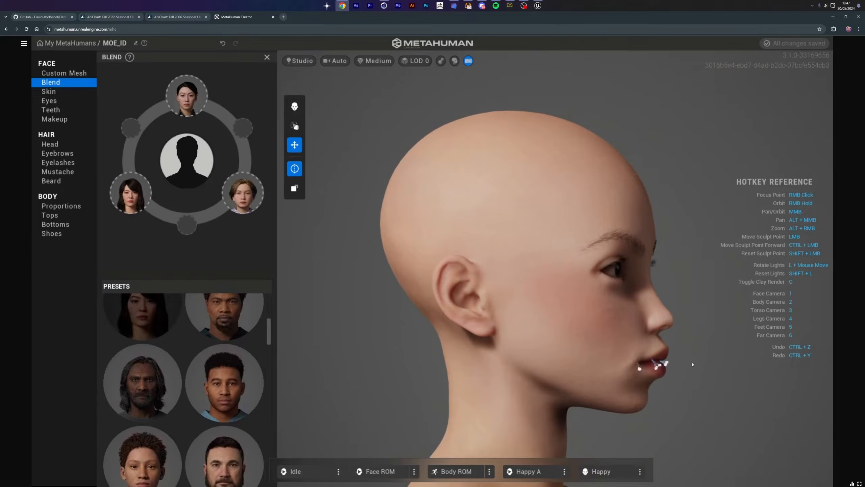
{"action": "left_click", "coordinate": [601, 471]}
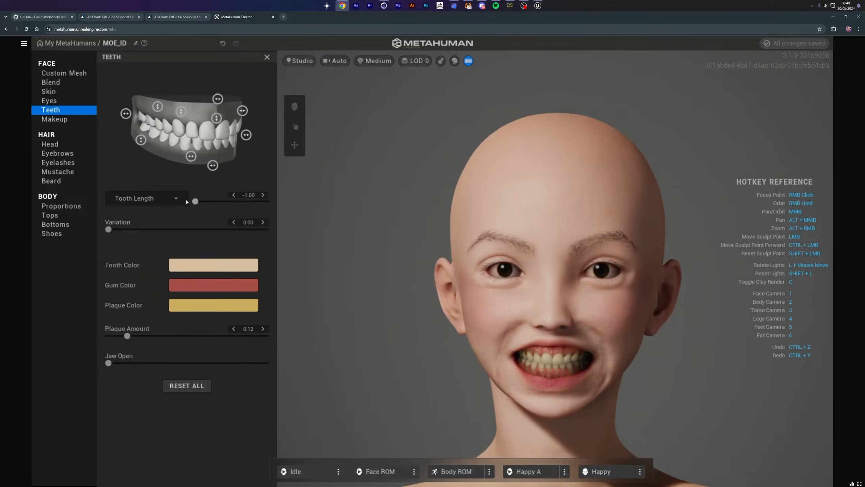
- Adjust the gum color and plaque color of the teeth
{"action": "left_click", "coordinate": [214, 285]}
{"action": "left_click", "coordinate": [213, 305]}
{"action": "left_click", "coordinate": [304, 355]}
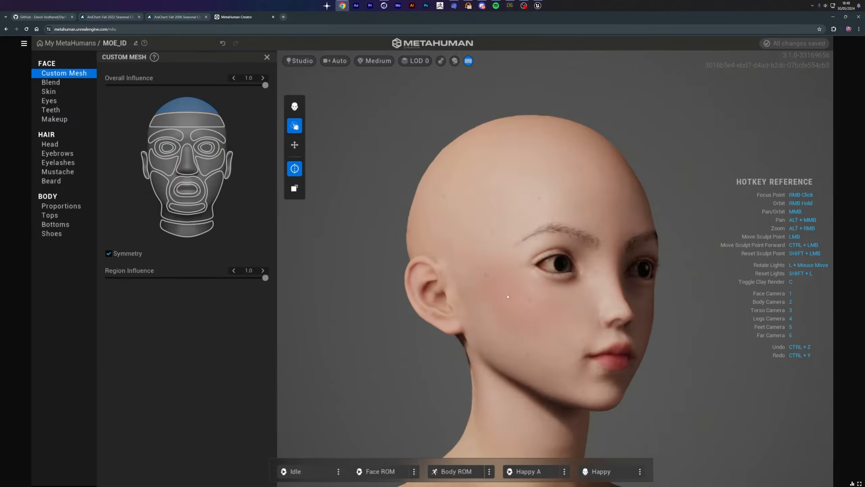
- Check the Happy facial pose, return to the neutral face and set the custom mesh's Region Influence for both eyes to 0.5
{"action": "left_click", "coordinate": [601, 471]}
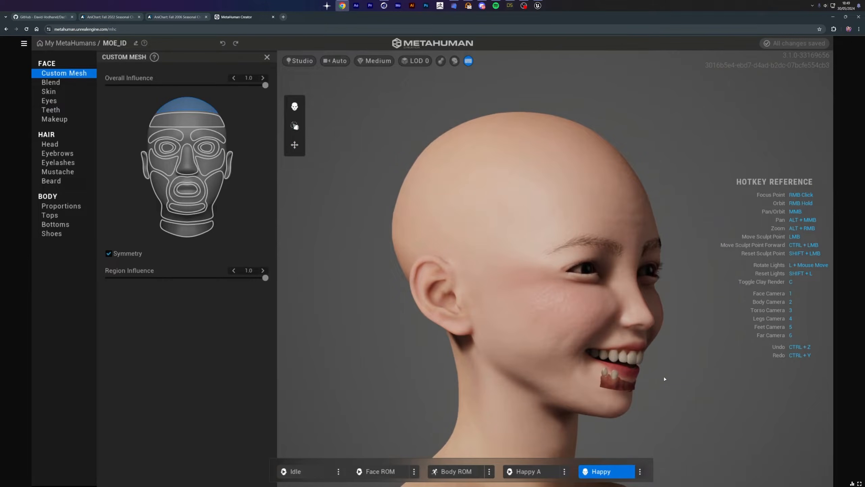
{"action": "left_click", "coordinate": [585, 471]}
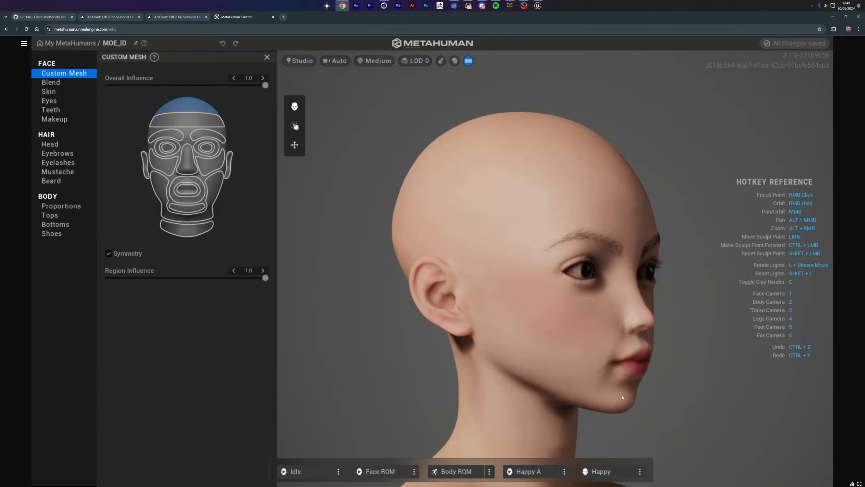
{"action": "key", "text": "1"}
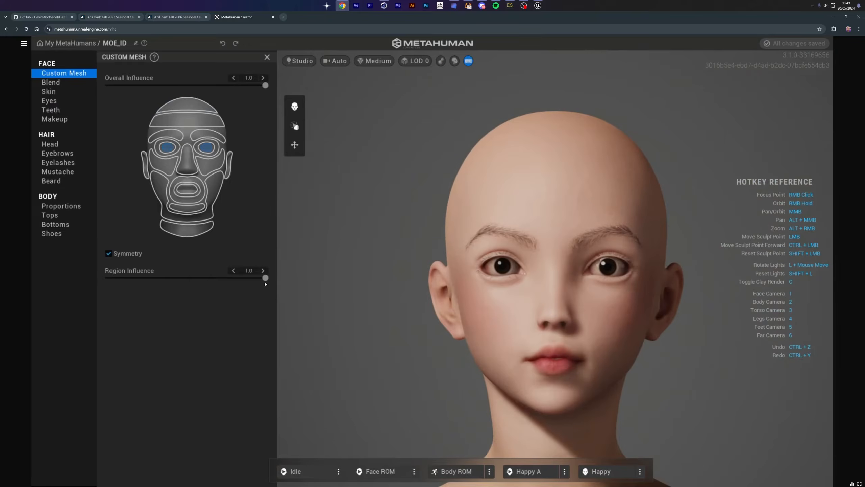
{"action": "left_click_drag", "start_coordinate": [265, 277], "coordinate": [185, 277]}
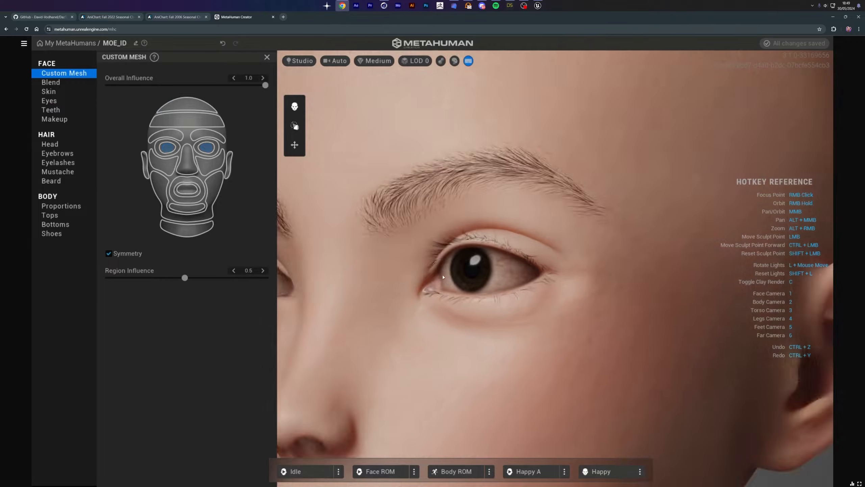
- Apply the Medium Slight Curl eyelashes and the Medium Bob Bangs hairstyle to the character
{"action": "left_click", "coordinate": [51, 109]}
{"action": "left_click", "coordinate": [58, 163]}
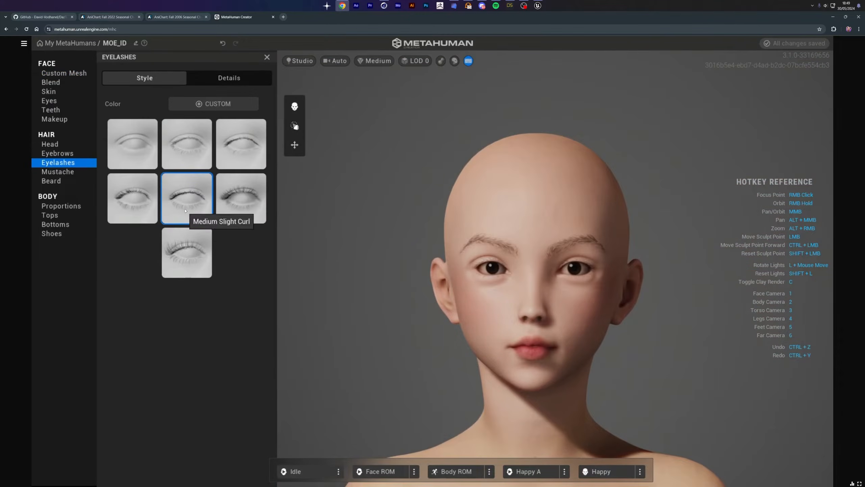
{"action": "left_click", "coordinate": [50, 144]}
{"action": "scroll", "coordinate": [244, 192], "scroll_direction": "down", "scroll_amount": 10}
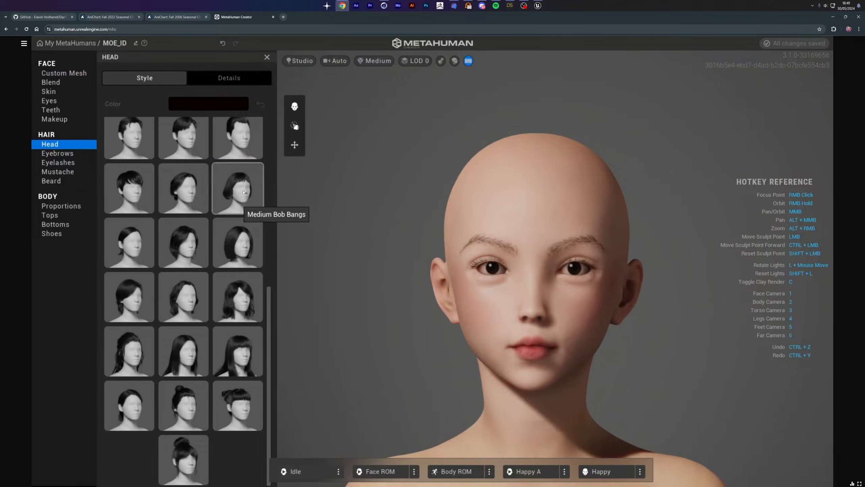
{"action": "left_click", "coordinate": [244, 192]}
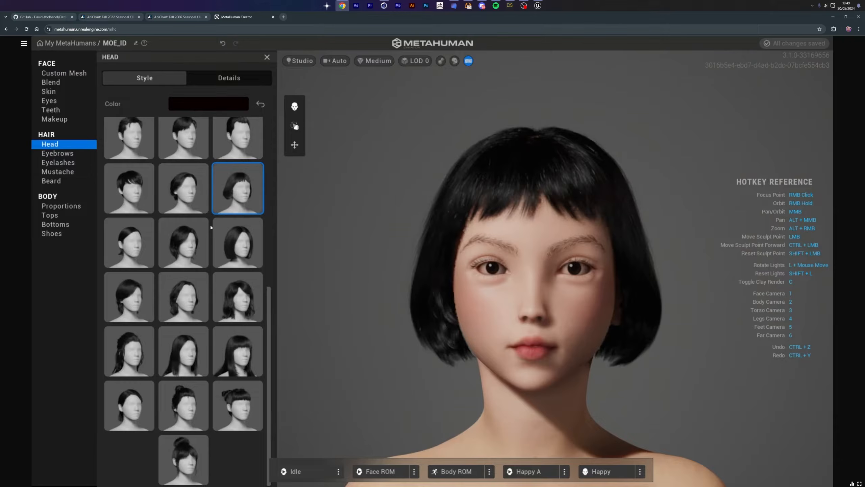
{"action": "right_click_drag", "start_coordinate": [338, 277], "coordinate": [391, 283]}
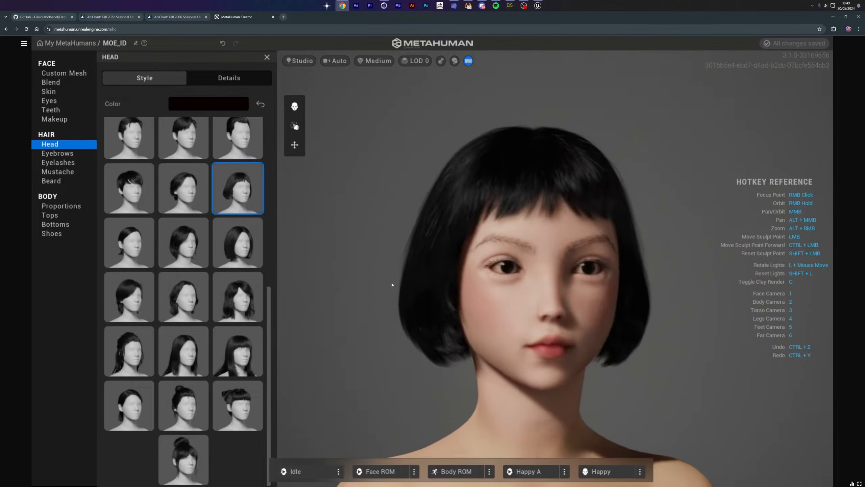
- Dye the head hair light pink with a custom color, adjusting the dye's hue, saturation and value and the melanin and redness
{"action": "left_click", "coordinate": [209, 103]}
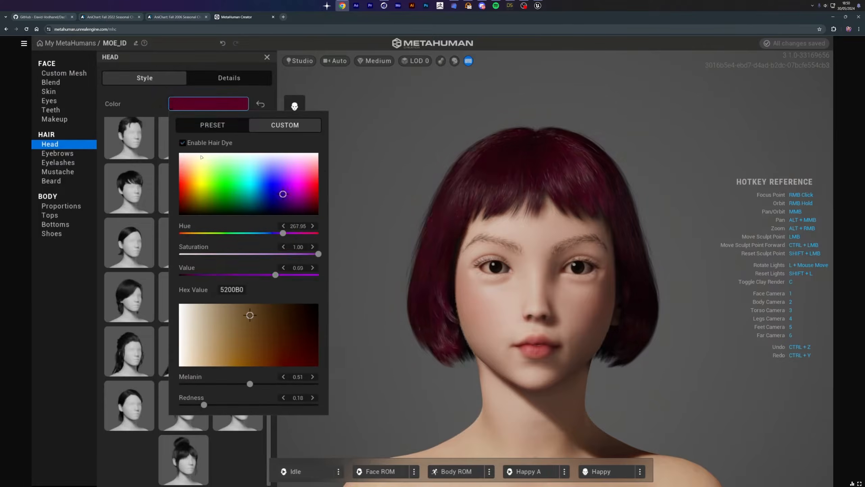
{"action": "left_click_drag", "start_coordinate": [205, 254], "coordinate": [315, 254]}
{"action": "left_click_drag", "start_coordinate": [204, 405], "coordinate": [179, 404]}
{"action": "left_click_drag", "start_coordinate": [303, 233], "coordinate": [311, 233]}
{"action": "left_click_drag", "start_coordinate": [315, 254], "coordinate": [271, 254]}
{"action": "mouse_move", "coordinate": [318, 275]}
{"action": "left_mouse_down"}
{"action": "mouse_move", "coordinate": [179, 275]}
{"action": "mouse_move", "coordinate": [319, 274]}
{"action": "left_mouse_up"}
{"action": "left_click_drag", "start_coordinate": [225, 304], "coordinate": [179, 304]}
{"action": "left_click_drag", "start_coordinate": [290, 160], "coordinate": [301, 176]}
{"action": "left_click_drag", "start_coordinate": [179, 303], "coordinate": [222, 324]}
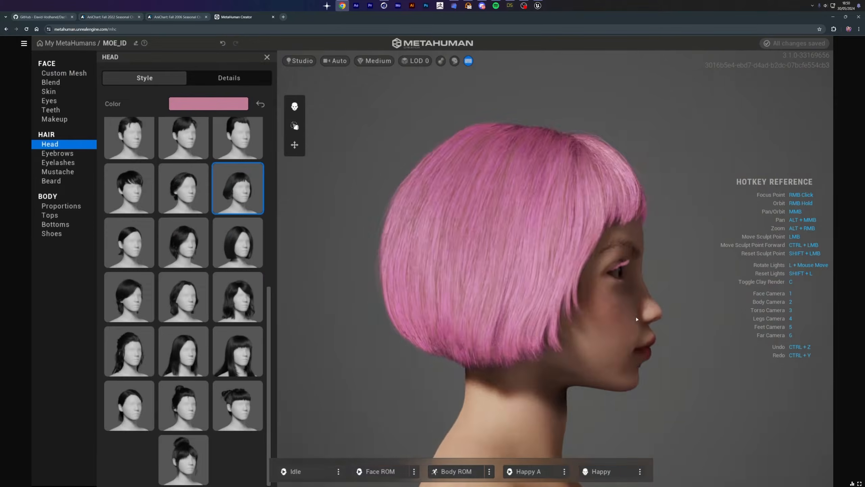
- Apply the third, thin eyebrow style and play the Happy A expression loop
{"action": "left_click", "coordinate": [55, 224]}
{"action": "left_click", "coordinate": [57, 171]}
{"action": "left_click", "coordinate": [50, 144]}
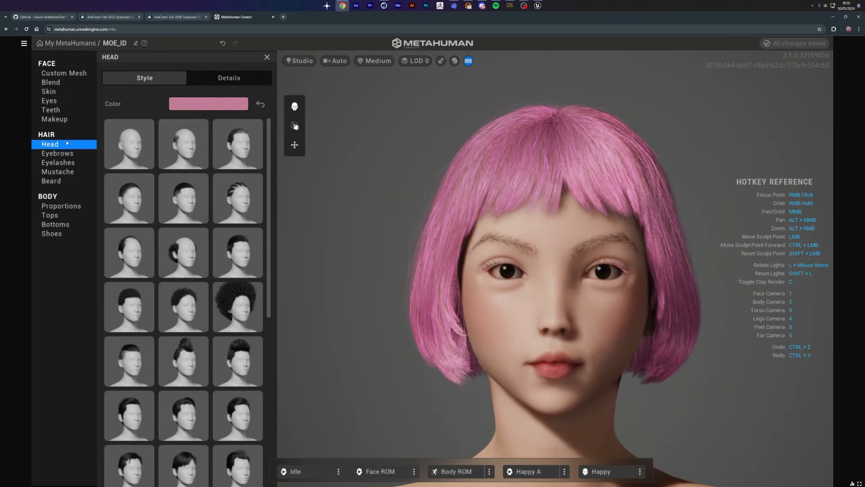
{"action": "left_click", "coordinate": [57, 154]}
{"action": "left_click", "coordinate": [524, 472]}
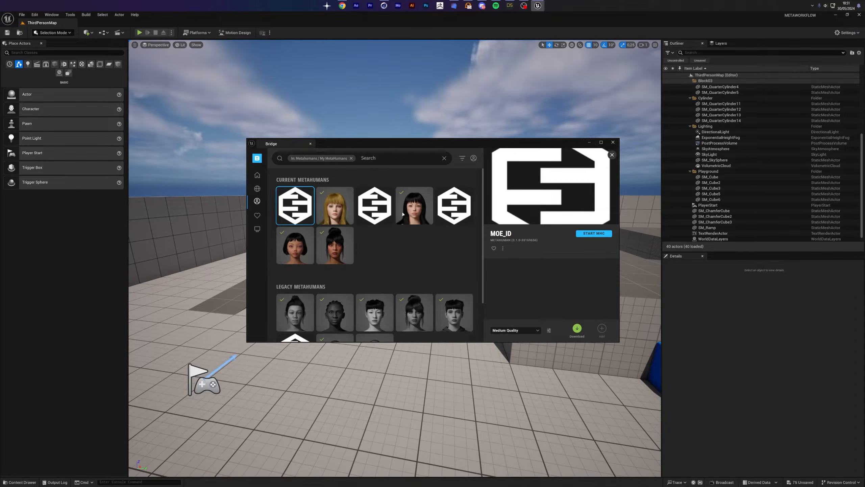
- Switch to Bridge in Unreal Editor, set the MetaHuman download quality to Highest Quality and reload My MetaHumans
{"action": "left_click", "coordinate": [514, 330]}
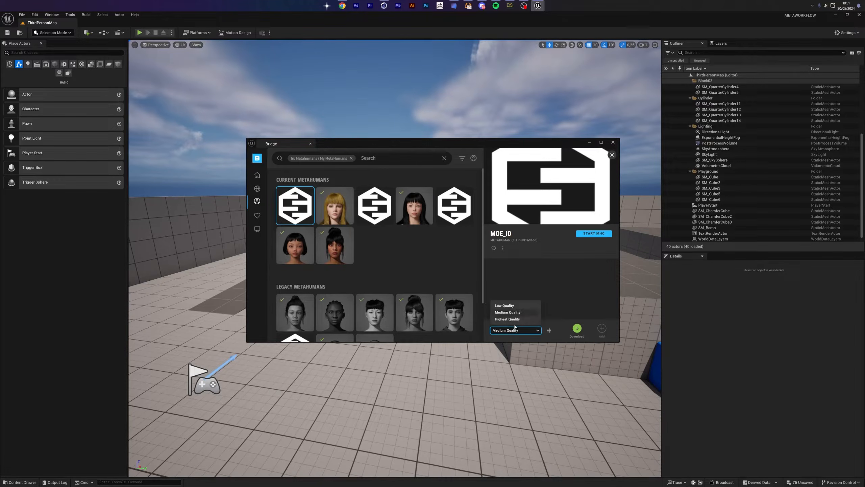
{"action": "left_click", "coordinate": [515, 320]}
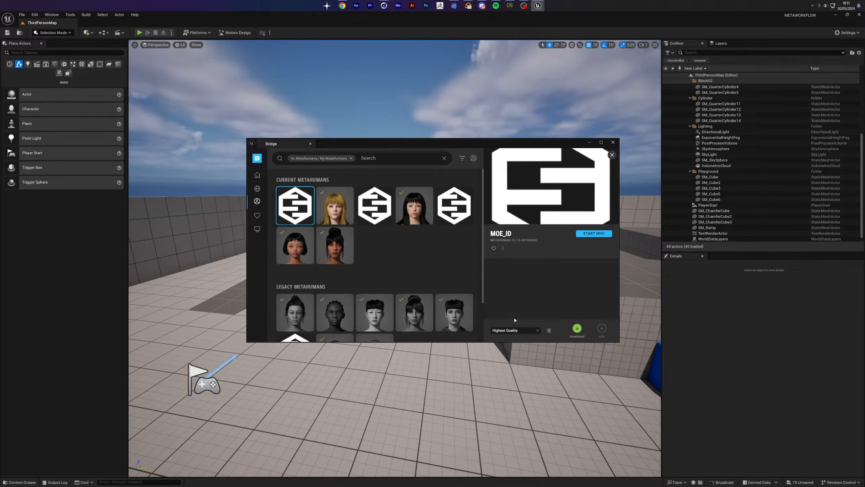
{"action": "left_click", "coordinate": [324, 203]}
{"action": "mouse_move", "coordinate": [256, 200]}
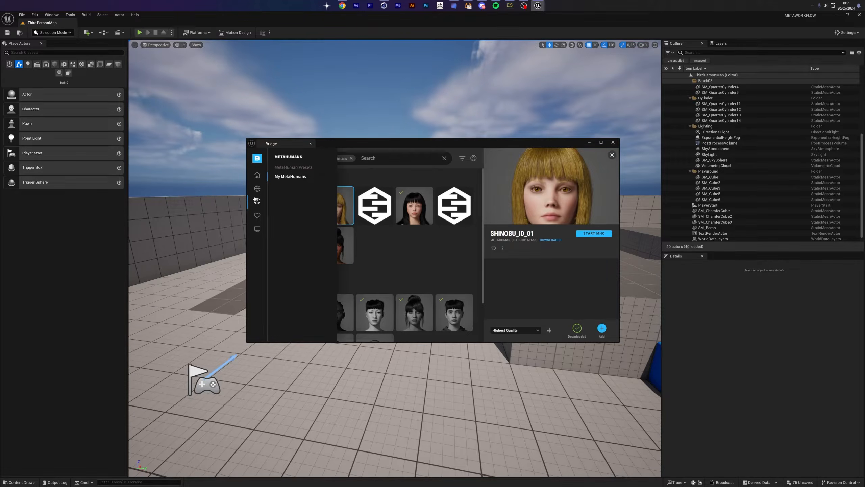
{"action": "left_click", "coordinate": [287, 167]}
{"action": "left_click", "coordinate": [287, 176]}
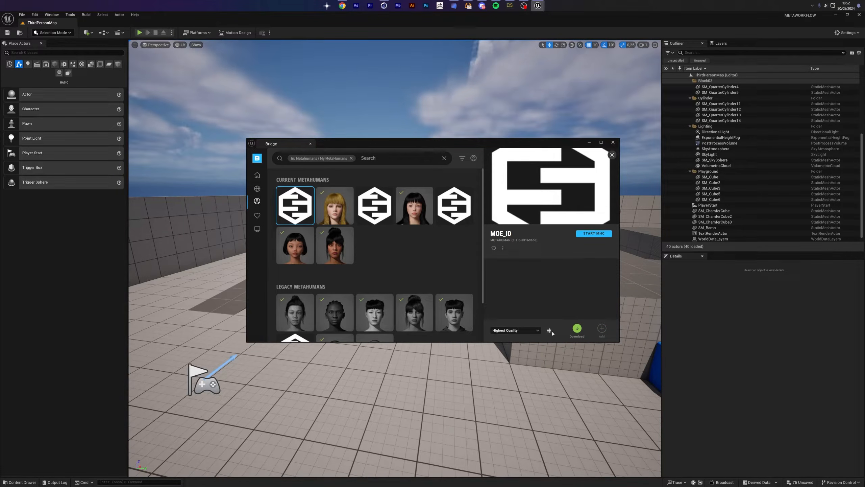
- Check the character in MetaHuman Creator, return to Unreal Editor and start downloading MOE_ID in Bridge
{"action": "left_click", "coordinate": [339, 5]}
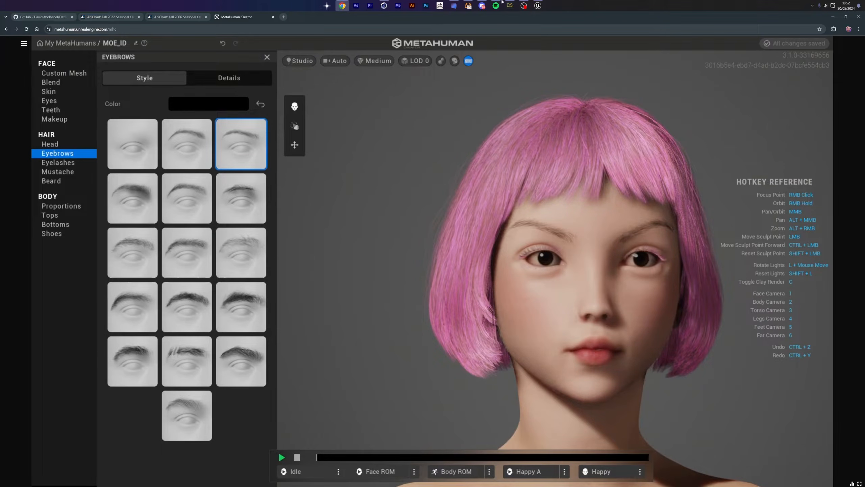
{"action": "mouse_move", "coordinate": [538, 6]}
{"action": "left_click", "coordinate": [538, 33]}
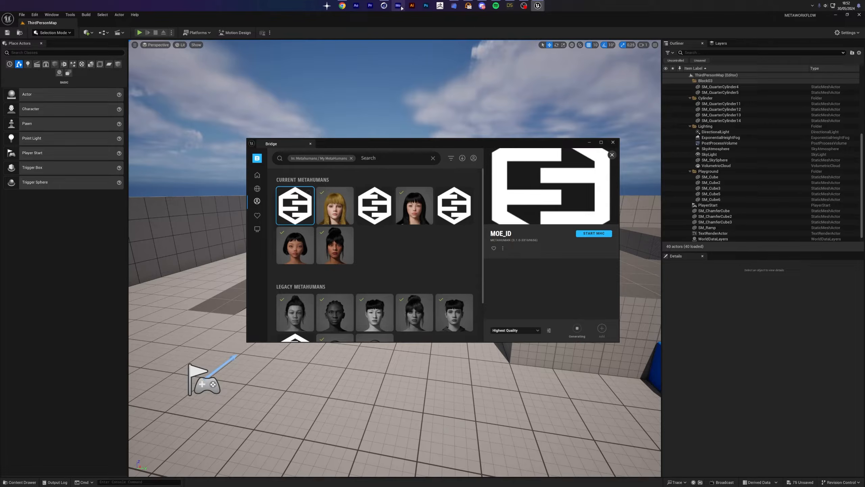
- Switch to DAZ Studio and export the figure with its hair as a Wavefront OBJ named Character Base Hair
{"action": "mouse_move", "coordinate": [386, 6]}
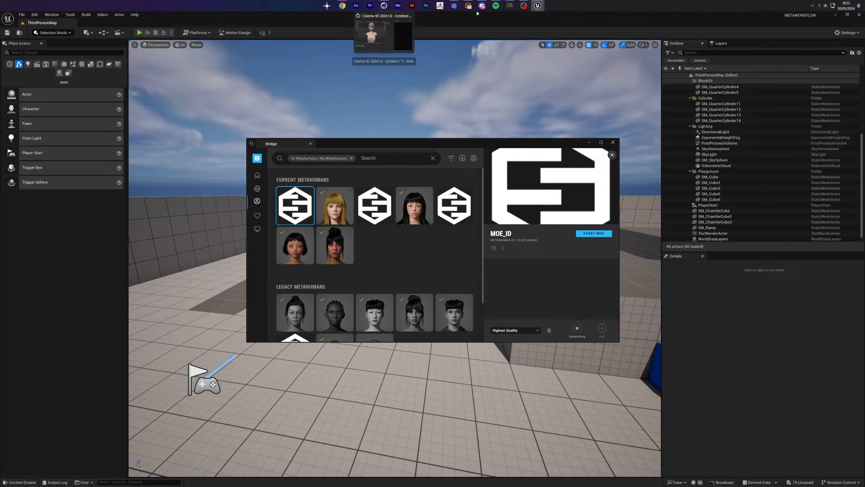
{"action": "left_click", "coordinate": [509, 5]}
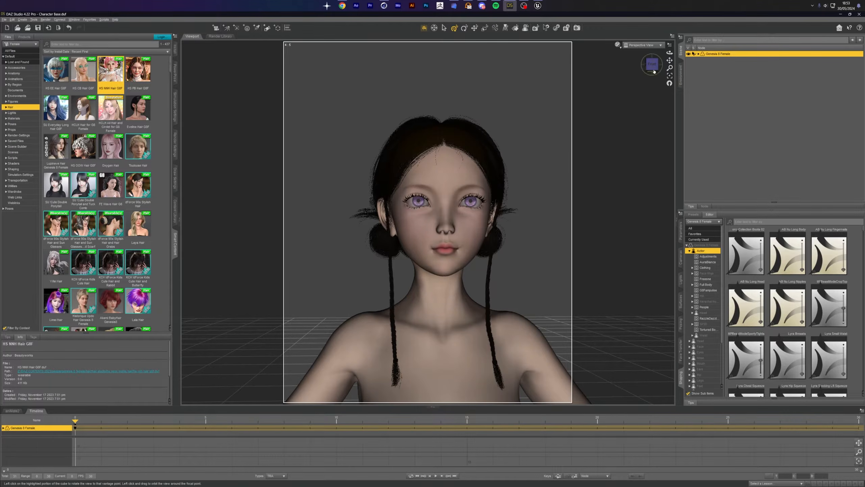
{"action": "left_click", "coordinate": [4, 19]}
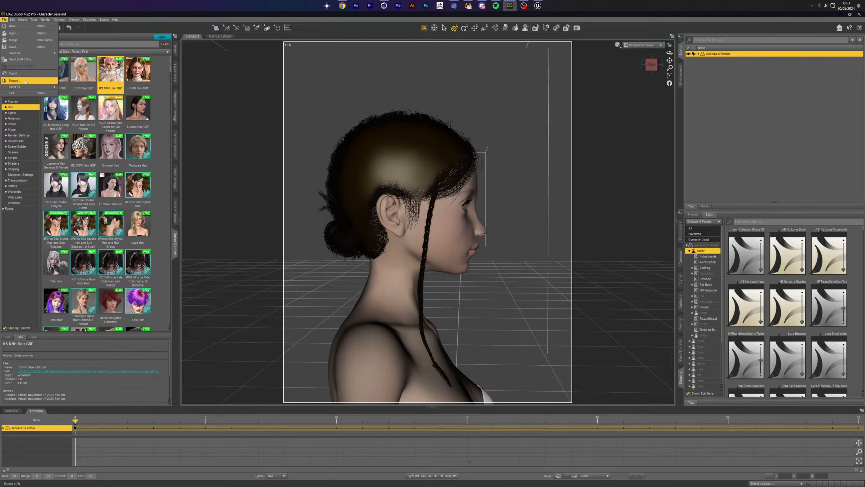
{"action": "left_click", "coordinate": [37, 80]}
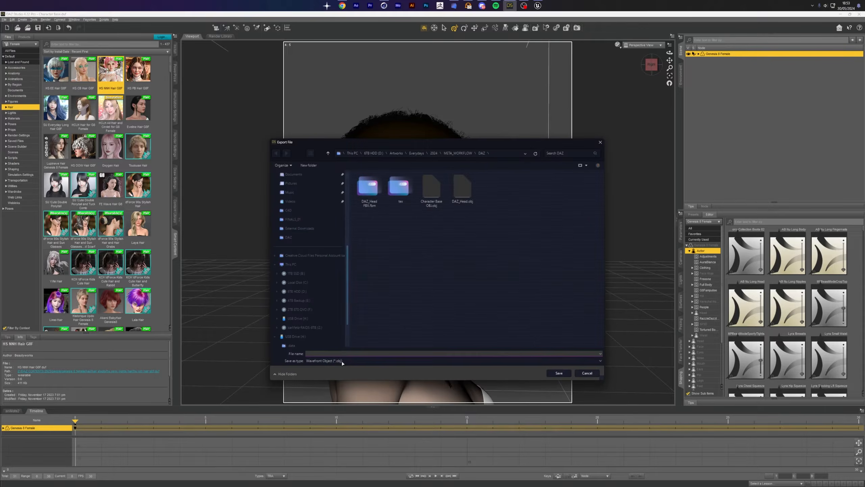
{"action": "type", "text": "Charac"}
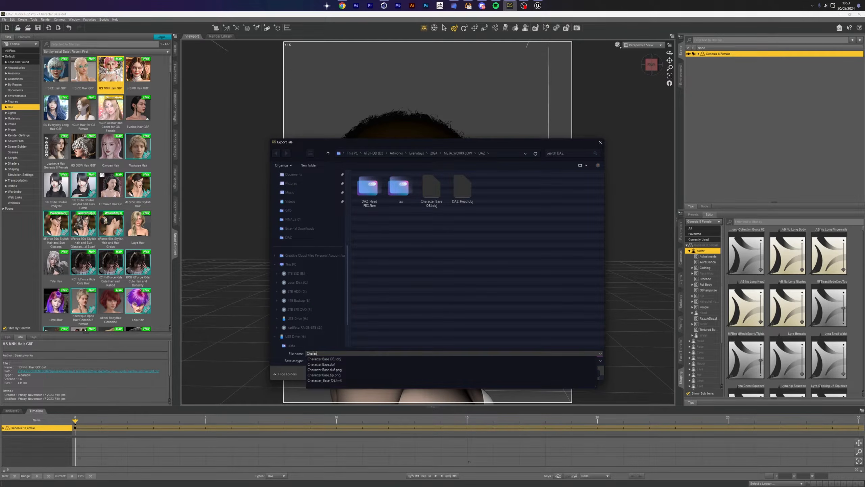
{"action": "type", "text": "ter Base H"}
{"action": "key", "text": "Return"}
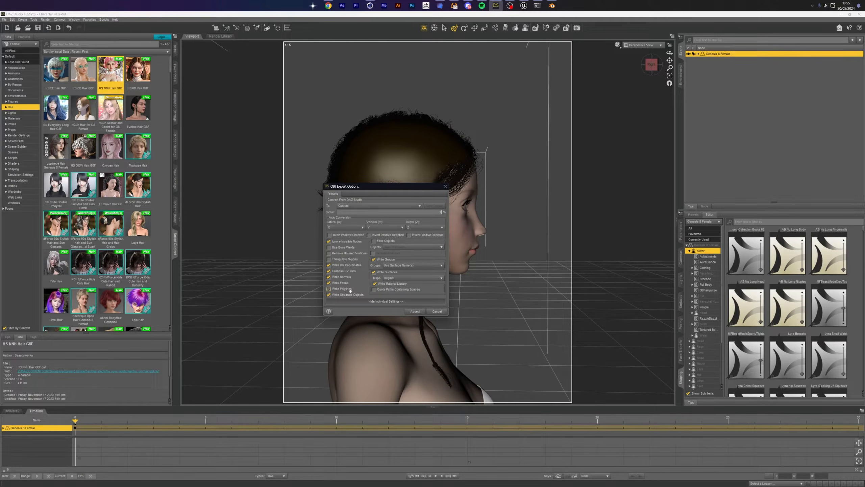
{"action": "left_click", "coordinate": [413, 311]}
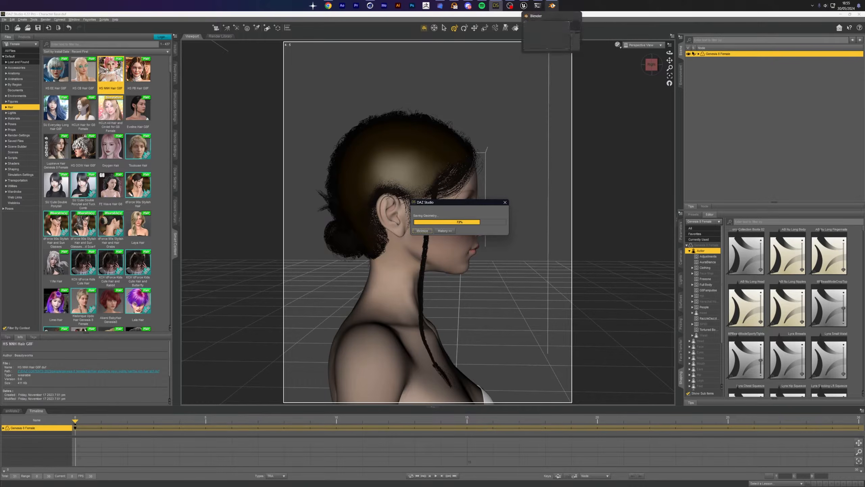
- Switch to Blender and import Character Base Hair.obj from the META_WORKFLOW DAZ folder
{"action": "left_click", "coordinate": [552, 6]}
{"action": "left_click", "coordinate": [11, 20]}
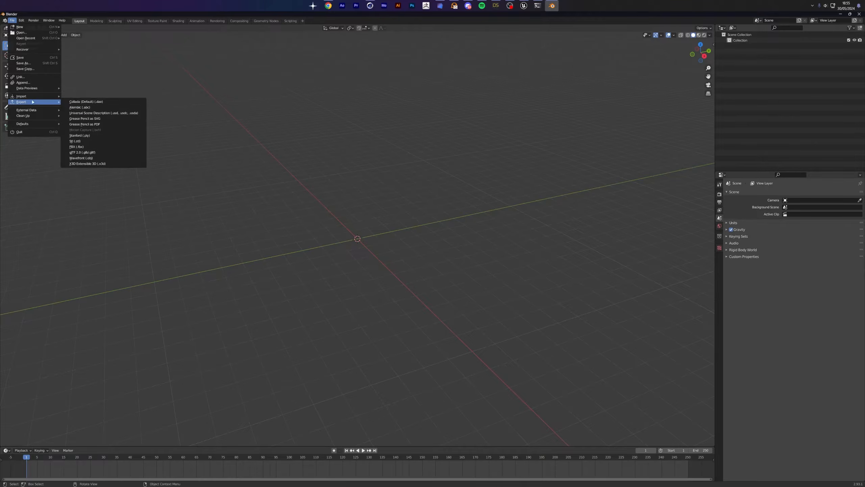
{"action": "mouse_move", "coordinate": [35, 96]}
{"action": "left_click", "coordinate": [89, 148]}
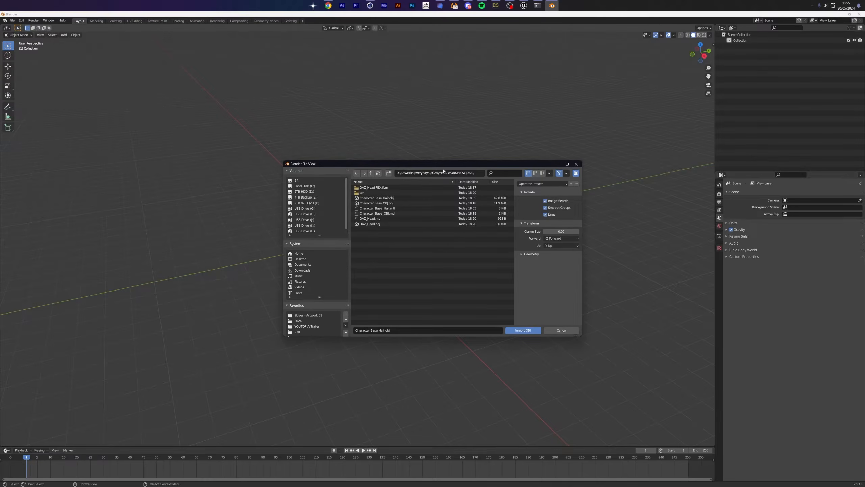
{"action": "left_click", "coordinate": [405, 197]}
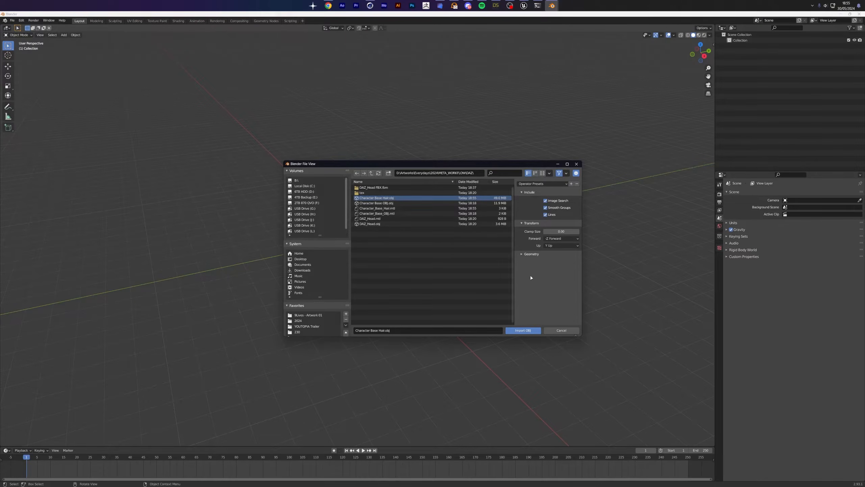
{"action": "left_click", "coordinate": [522, 330]}
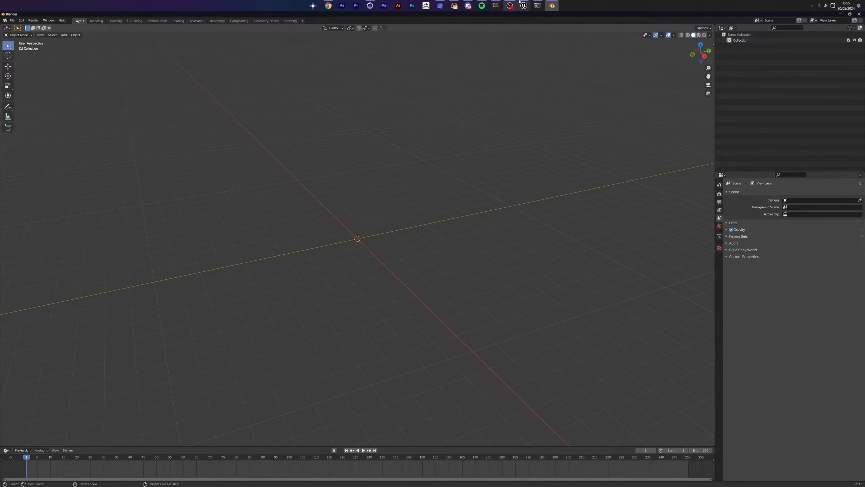
- Switch to Unreal Editor and check the enabled Groom plugins by searching for Groom in the plugin browser
{"action": "mouse_move", "coordinate": [524, 5]}
{"action": "left_click", "coordinate": [471, 32]}
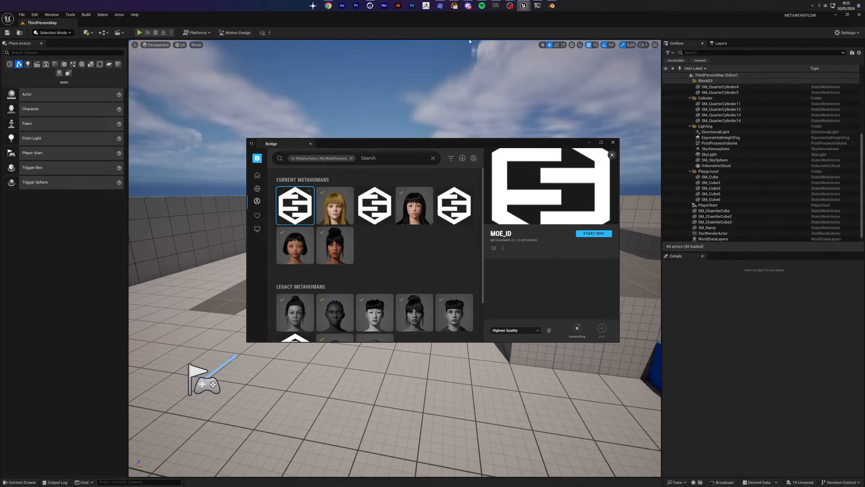
{"action": "left_click", "coordinate": [35, 14]}
{"action": "left_click", "coordinate": [43, 112]}
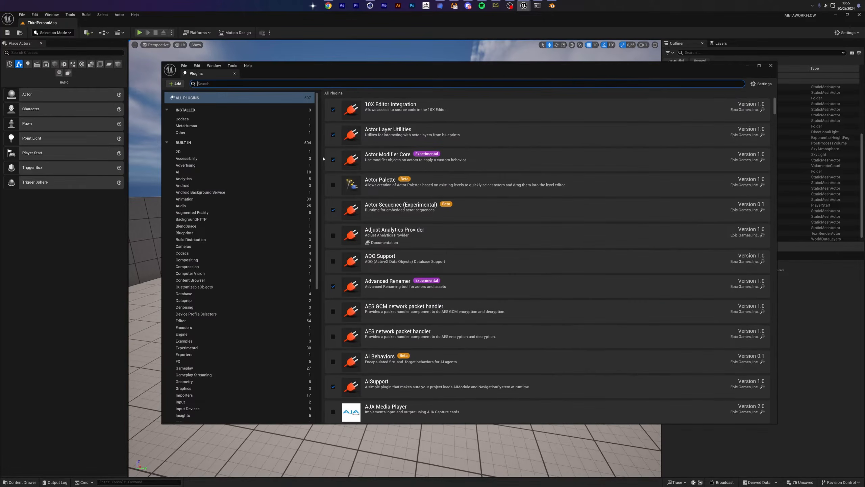
{"action": "left_click", "coordinate": [269, 83]}
{"action": "type", "text": "Groom"}
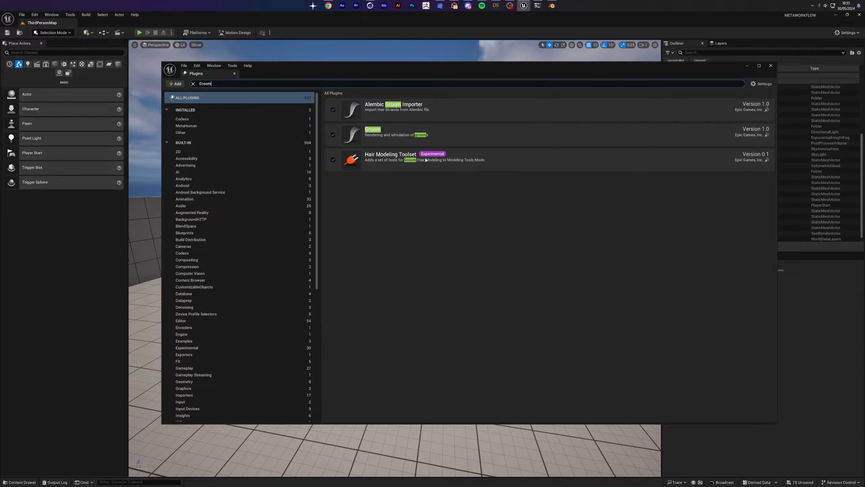
{"action": "left_click", "coordinate": [771, 65]}
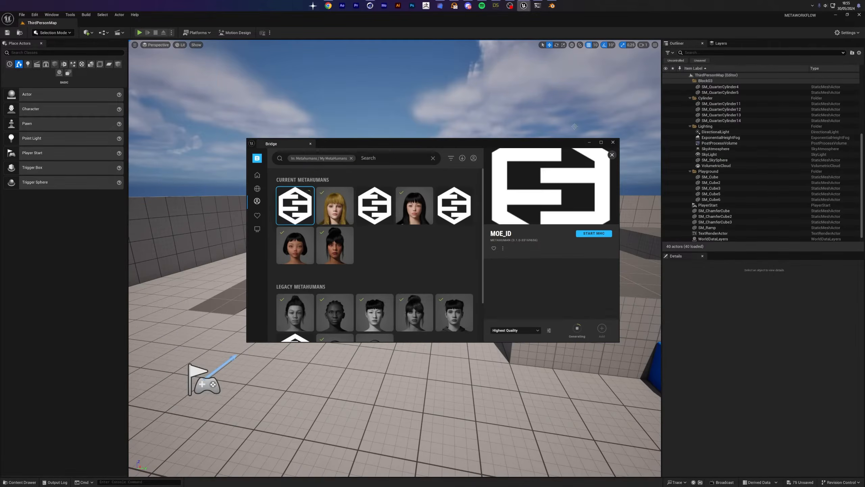
- Switch to Blender and delete the body, eyelashes, bottoms and every other imported object except the hair mesh
{"action": "left_click", "coordinate": [551, 6]}
{"action": "scroll", "coordinate": [369, 235], "scroll_direction": "up", "scroll_amount": 8}
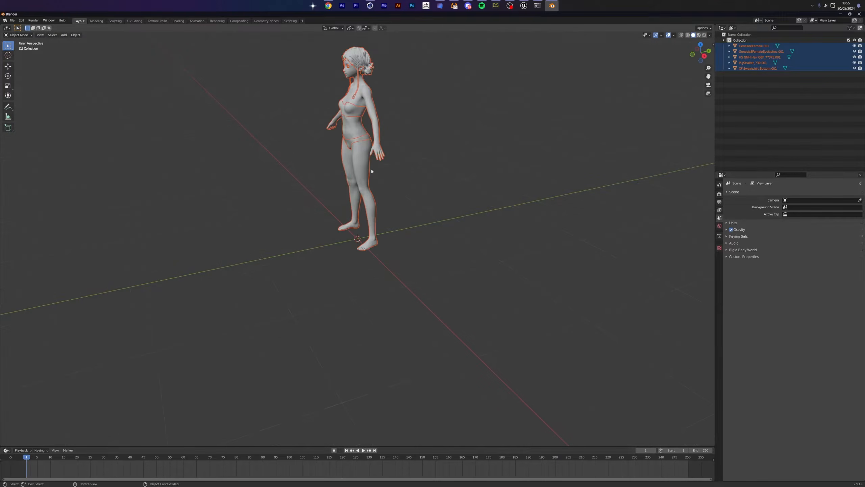
{"action": "middle_click_drag", "start_coordinate": [384, 158], "coordinate": [443, 161], "text": "alt"}
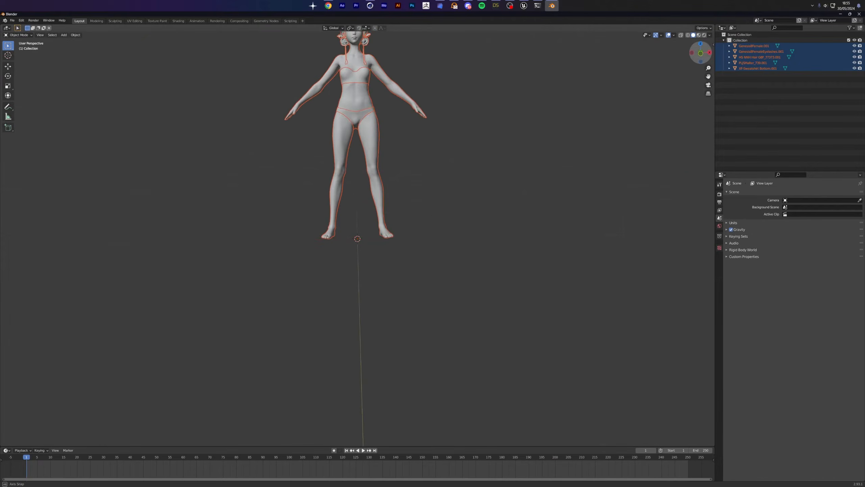
{"action": "middle_click_drag", "start_coordinate": [508, 34], "coordinate": [511, 150], "text": "shift"}
{"action": "scroll", "coordinate": [511, 96], "scroll_direction": "up", "scroll_amount": 6}
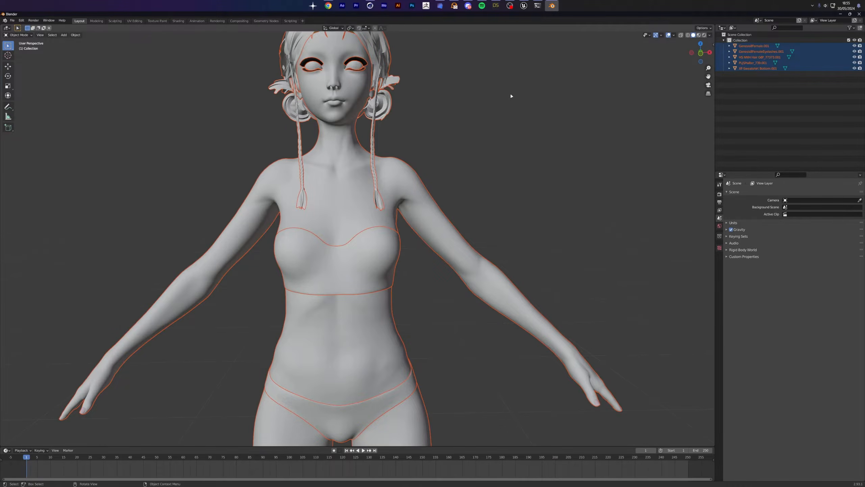
{"action": "middle_click_drag", "start_coordinate": [385, 15], "coordinate": [429, 136], "text": "shift"}
{"action": "scroll", "coordinate": [448, 116], "scroll_direction": "up", "scroll_amount": 3}
{"action": "scroll", "coordinate": [448, 116], "scroll_direction": "up", "scroll_amount": 4}
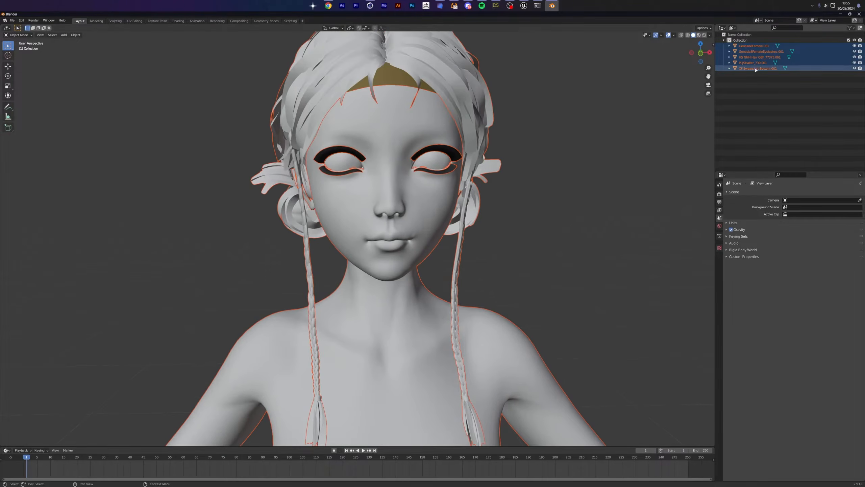
{"action": "left_click", "coordinate": [755, 69]}
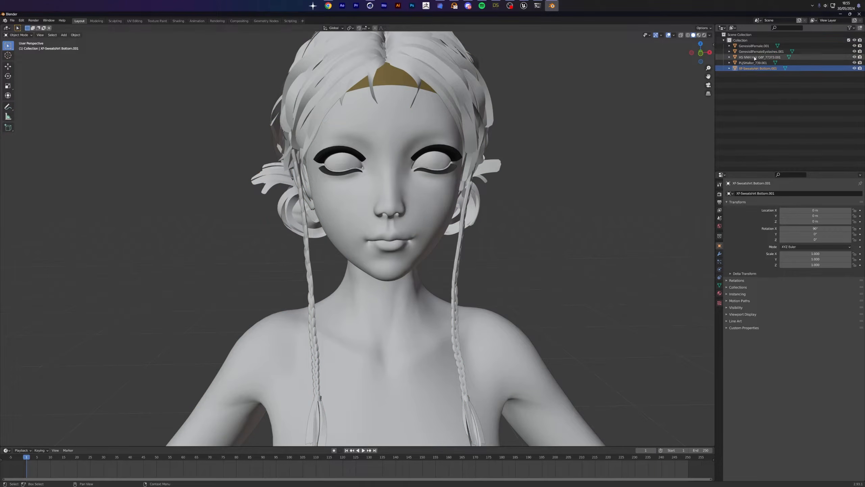
{"action": "left_click", "coordinate": [753, 63], "text": "ctrl"}
{"action": "left_click", "coordinate": [756, 51], "text": "ctrl"}
{"action": "left_click", "coordinate": [748, 46], "text": "ctrl"}
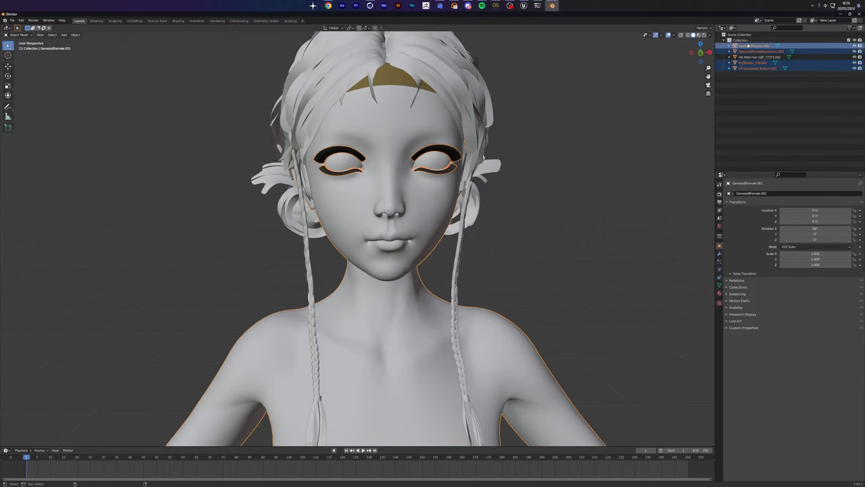
{"action": "key", "text": "Delete"}
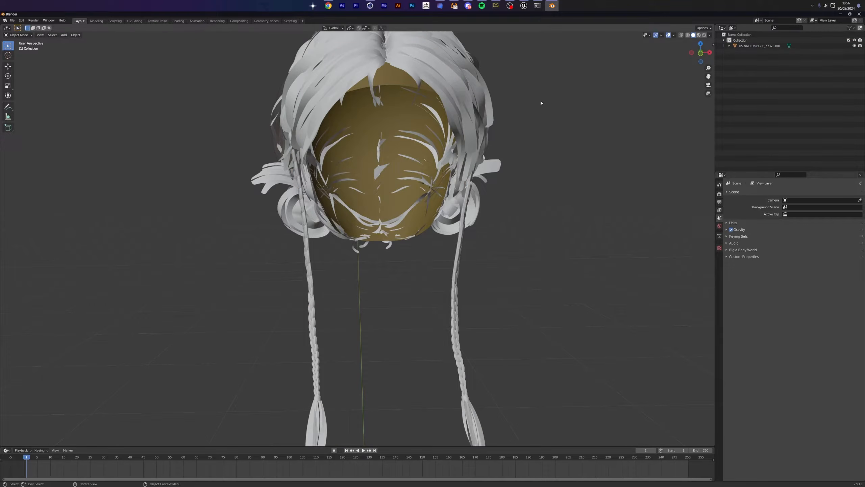
- Select the remaining hair mesh and bring up the Daz Hair Converter settings
{"action": "left_click", "coordinate": [760, 46]}
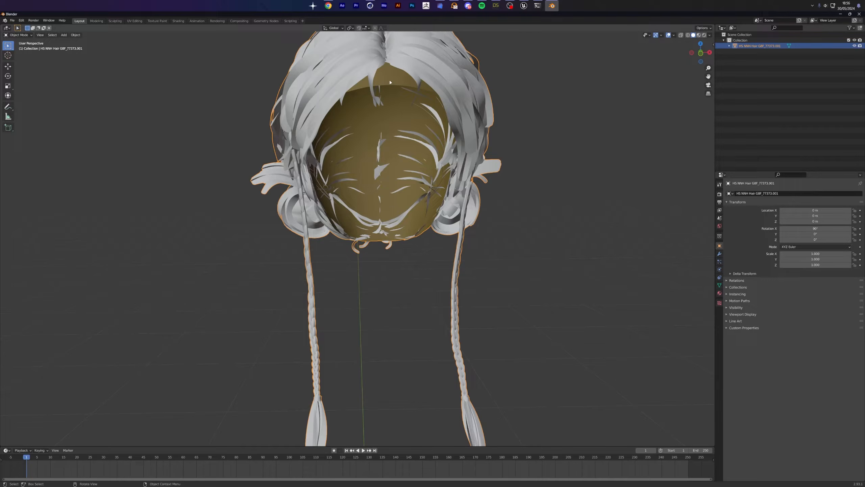
{"action": "left_click", "coordinate": [712, 32]}
{"action": "left_click", "coordinate": [711, 81]}
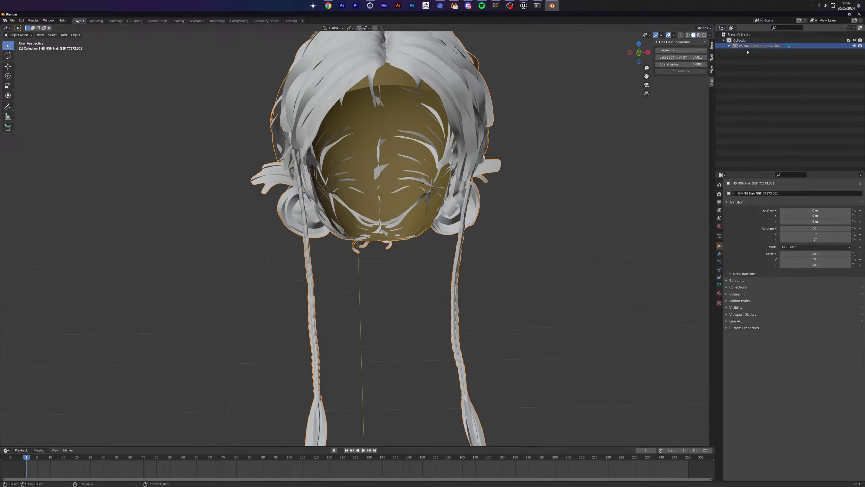
{"action": "key", "text": "Tab"}
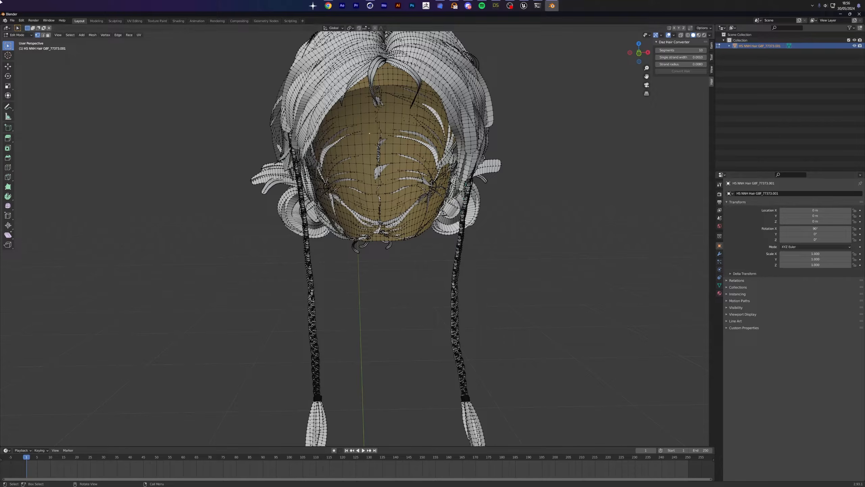
{"action": "left_click", "coordinate": [18, 35]}
{"action": "left_click", "coordinate": [17, 40]}
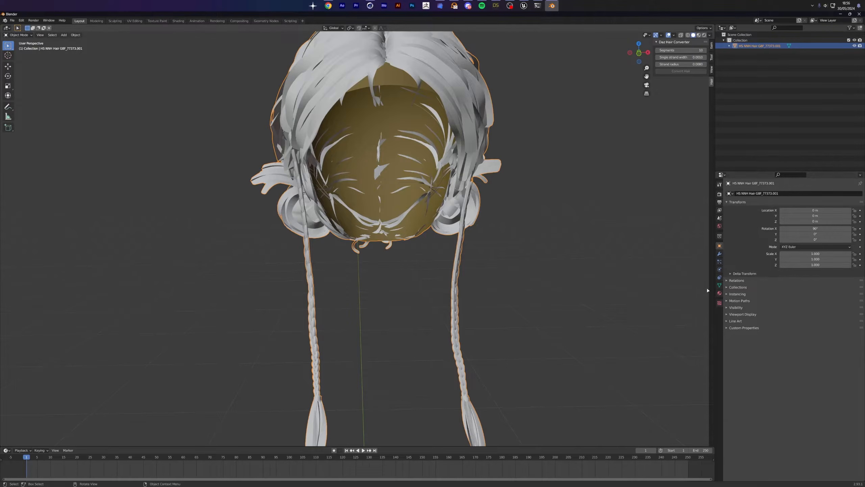
- Select the hair mesh's faces that use the Cap.001 material and separate them into their own object
{"action": "left_click", "coordinate": [720, 293]}
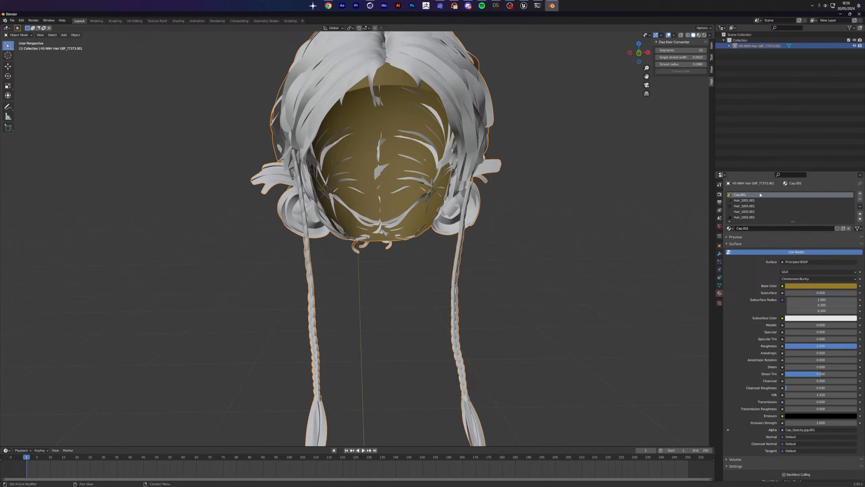
{"action": "key", "text": "Tab"}
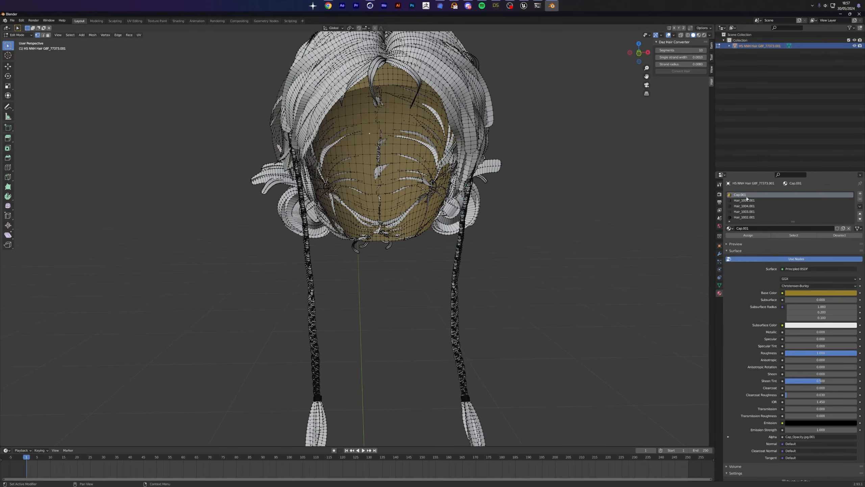
{"action": "left_click", "coordinate": [794, 235]}
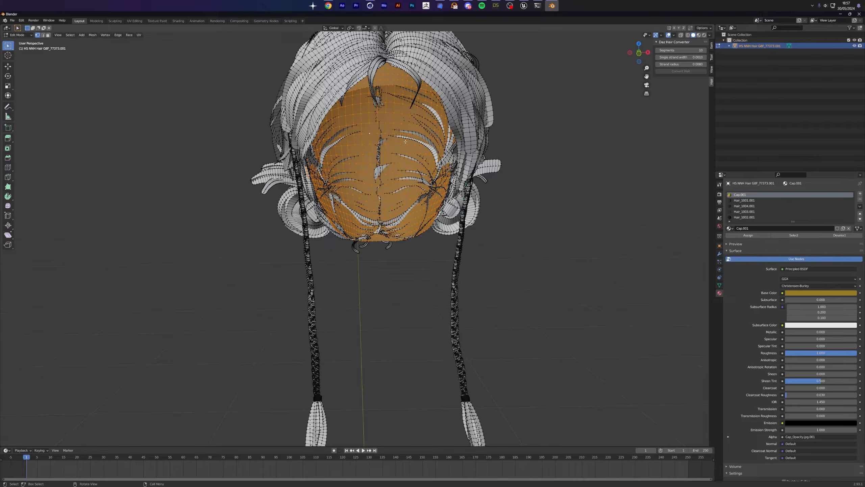
{"action": "key", "text": "p"}
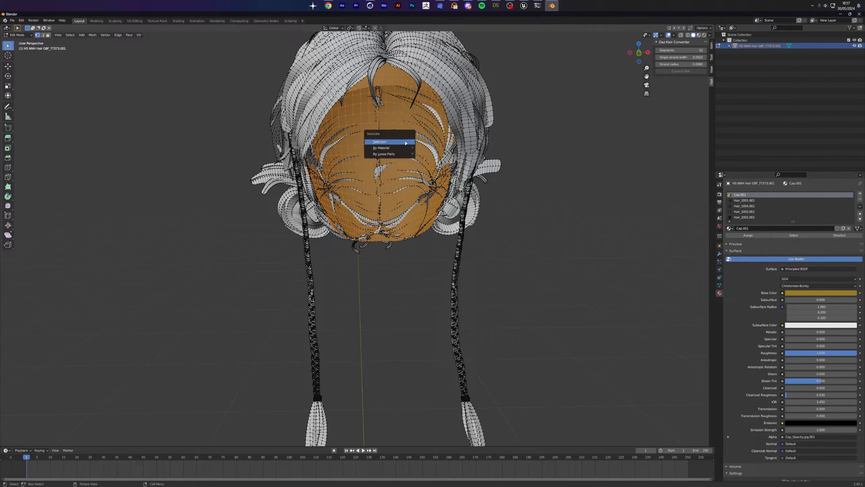
{"action": "left_click", "coordinate": [406, 143]}
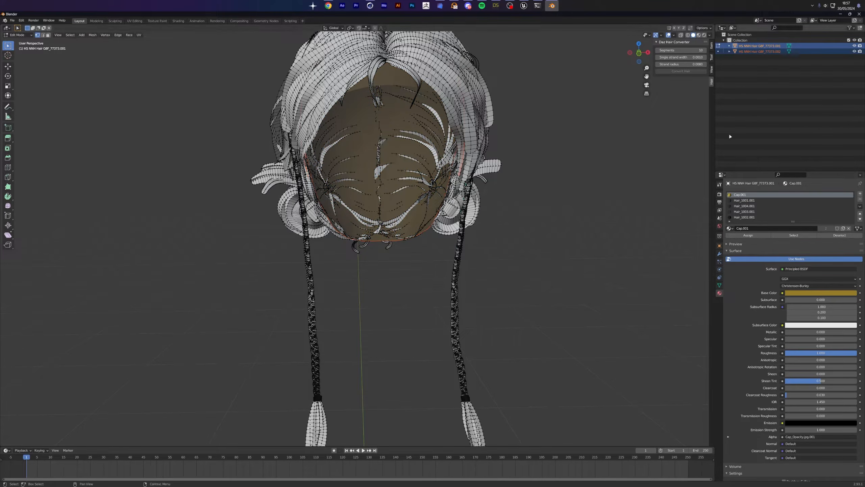
- Hide the original hair mesh, return to Object Mode and select the separated scalp cap
{"action": "left_click", "coordinate": [752, 46]}
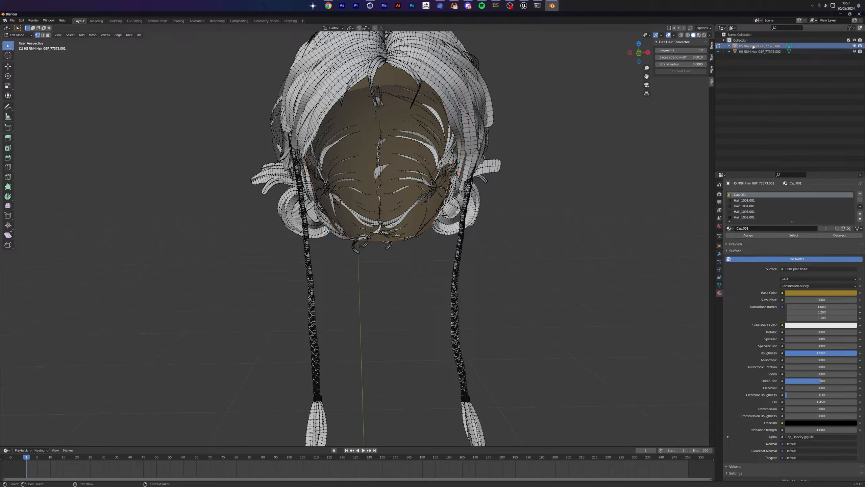
{"action": "left_click", "coordinate": [854, 46]}
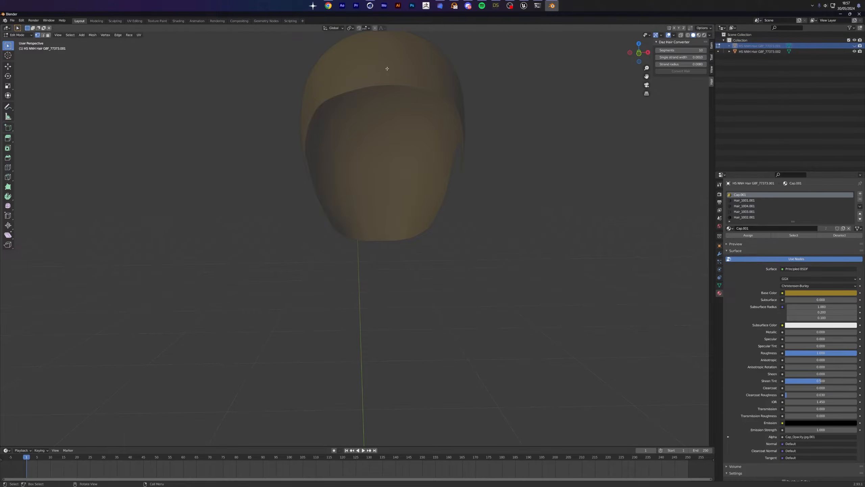
{"action": "left_click", "coordinate": [18, 35]}
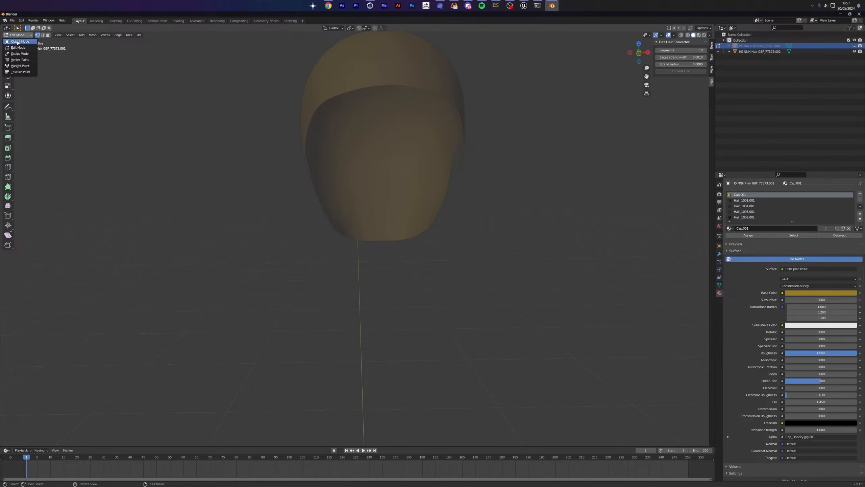
{"action": "left_click", "coordinate": [15, 41]}
{"action": "left_click", "coordinate": [396, 84]}
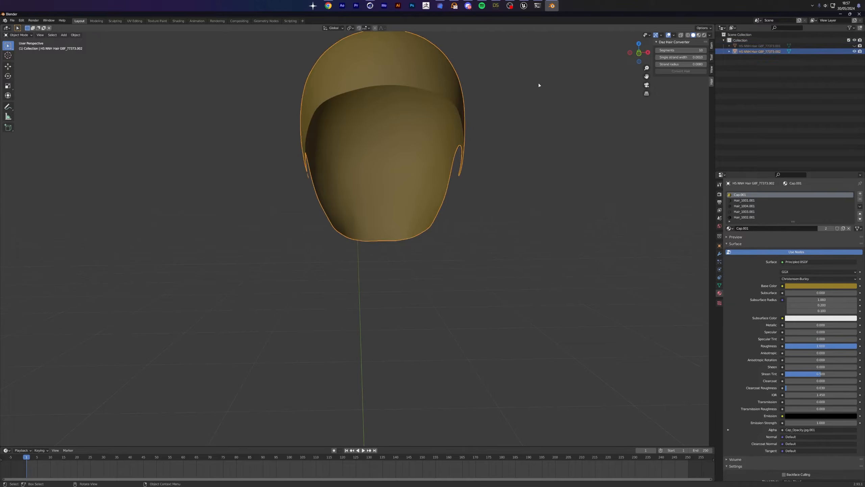
- Unhide the hair mesh and select it together with the scalp cap in Object Mode
{"action": "left_click", "coordinate": [854, 45]}
{"action": "left_click", "coordinate": [841, 47], "text": "ctrl"}
{"action": "key", "text": "Tab"}
{"action": "key", "text": "Tab"}
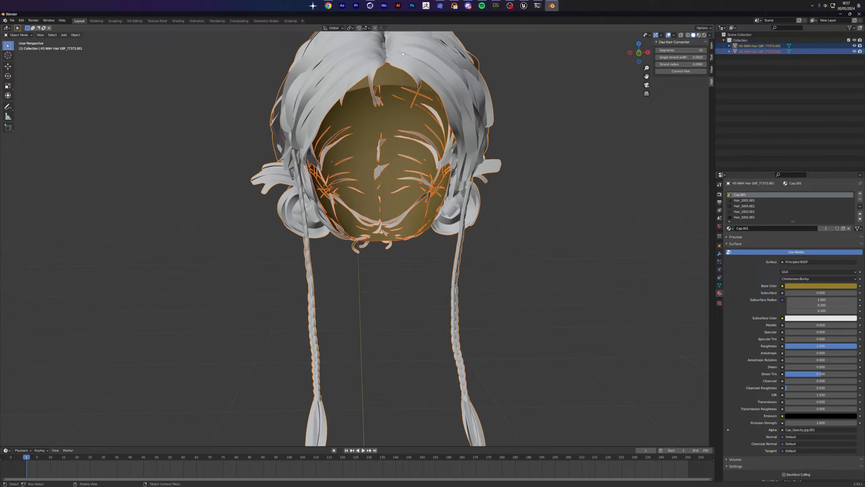
- Set the Daz Hair Converter segments to 12 and adjust the strand radius and single strand width
{"action": "left_click", "coordinate": [701, 49]}
{"action": "type", "text": "12"}
{"action": "key", "text": "Return"}
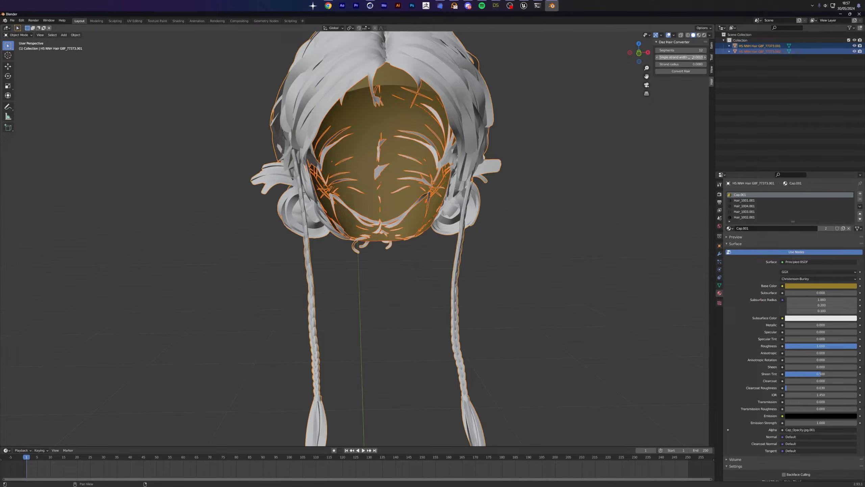
{"action": "left_click", "coordinate": [687, 66]}
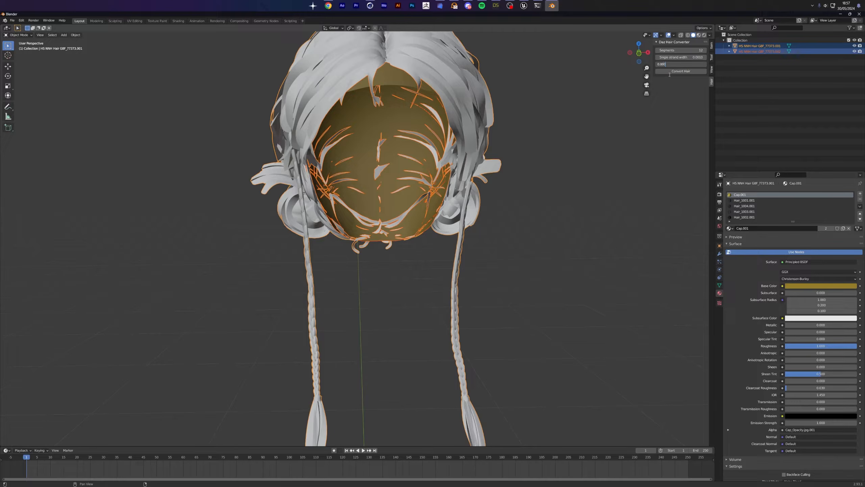
{"action": "key", "text": "Return"}
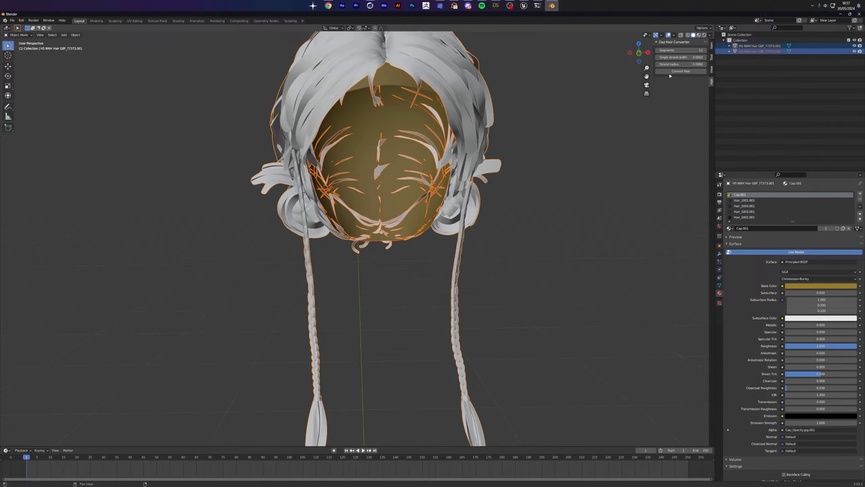
{"action": "left_click", "coordinate": [691, 58]}
{"action": "type", "text": "5"}
{"action": "key", "text": "Return"}
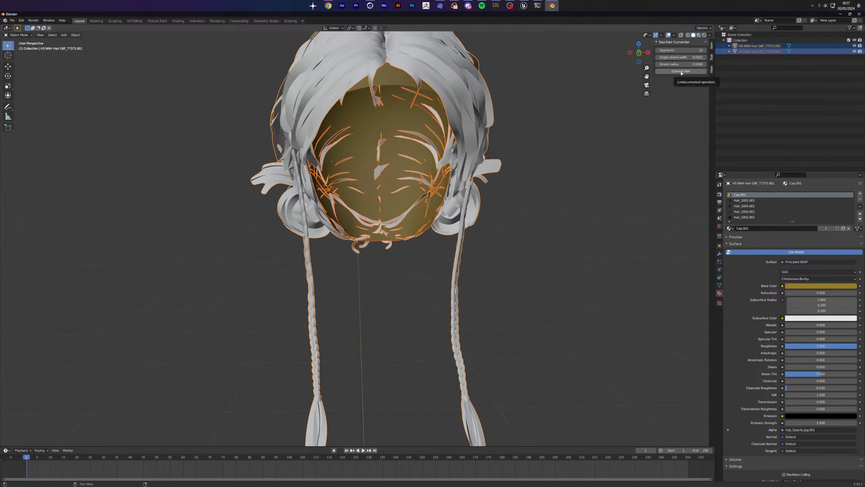
- Convert the selected hair mesh into particle hair on the scalp cap and inspect the strands
{"action": "left_click", "coordinate": [681, 71]}
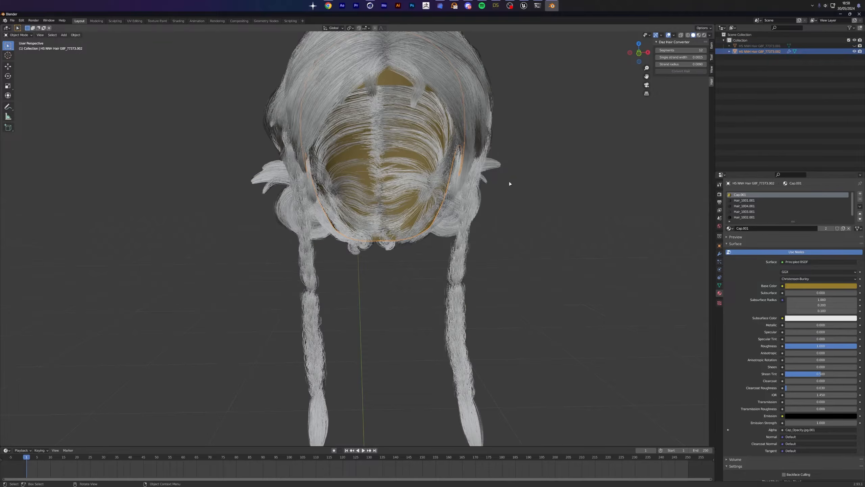
{"action": "scroll", "coordinate": [470, 208], "scroll_direction": "up", "scroll_amount": 3}
{"action": "scroll", "coordinate": [540, 220], "scroll_direction": "down", "scroll_amount": 4}
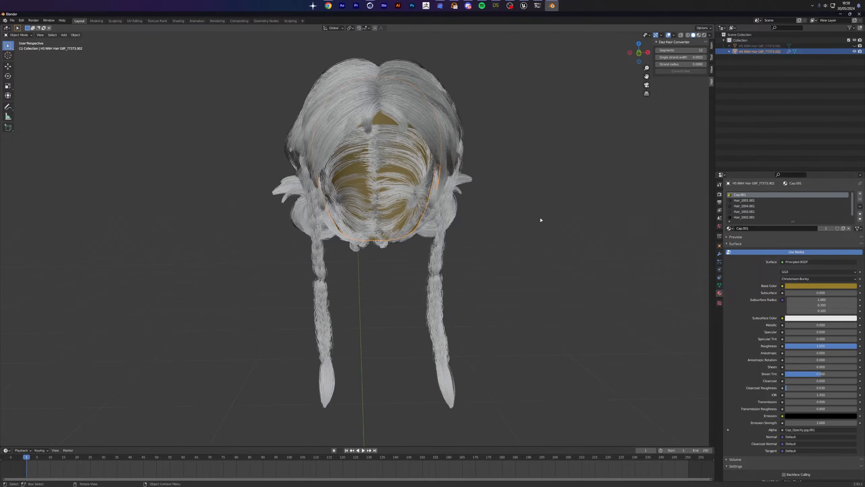
{"action": "scroll", "coordinate": [536, 179], "scroll_direction": "up", "scroll_amount": 2}
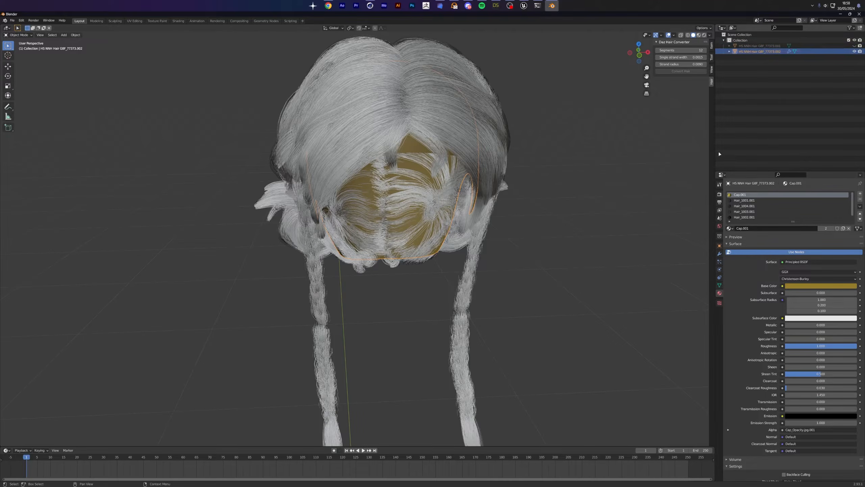
- Disconnect the hair of both the single hairs and hair-01 particle systems from the scalp cap
{"action": "left_click", "coordinate": [719, 253]}
{"action": "left_click", "coordinate": [719, 262]}
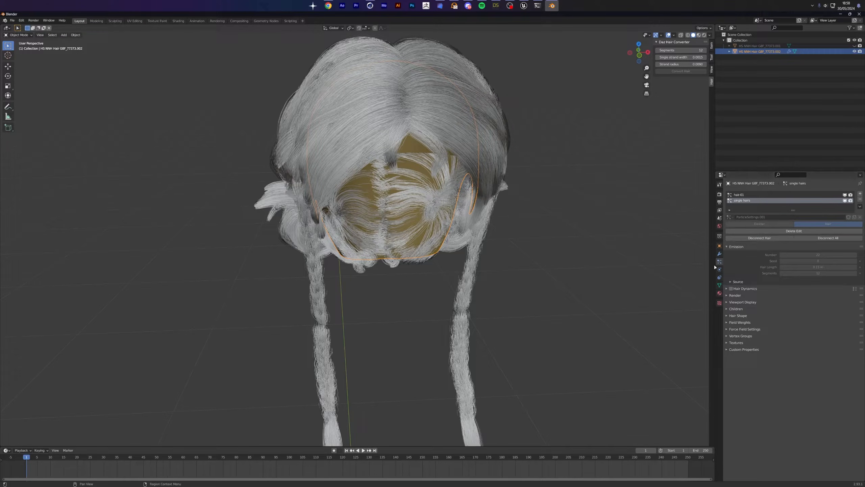
{"action": "left_click", "coordinate": [759, 238]}
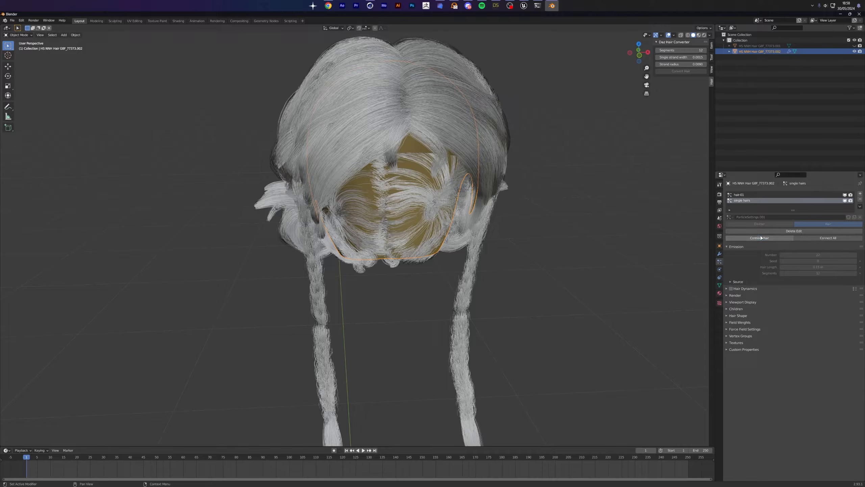
{"action": "left_click", "coordinate": [739, 194]}
{"action": "left_click", "coordinate": [759, 238]}
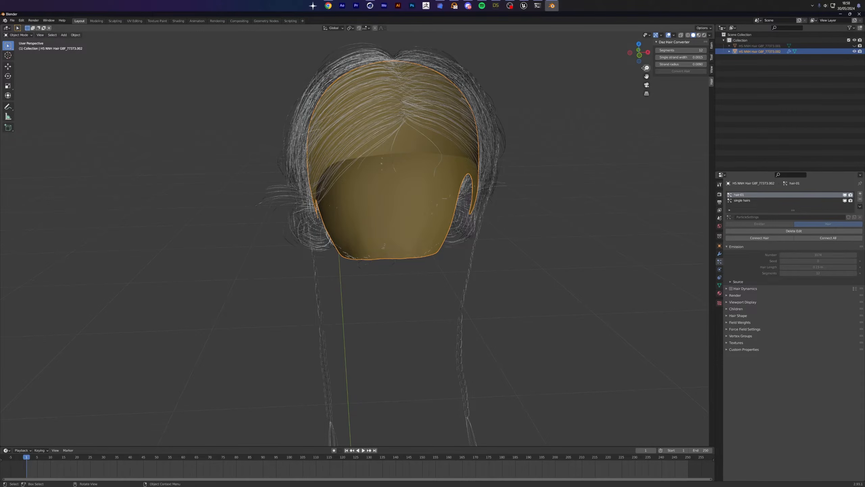
- Reconnect the hair of the hair-01 particle system to the scalp cap and delete the original hidden hair mesh
{"action": "left_click_drag", "start_coordinate": [639, 55], "coordinate": [552, 58]}
{"action": "left_click", "coordinate": [759, 238]}
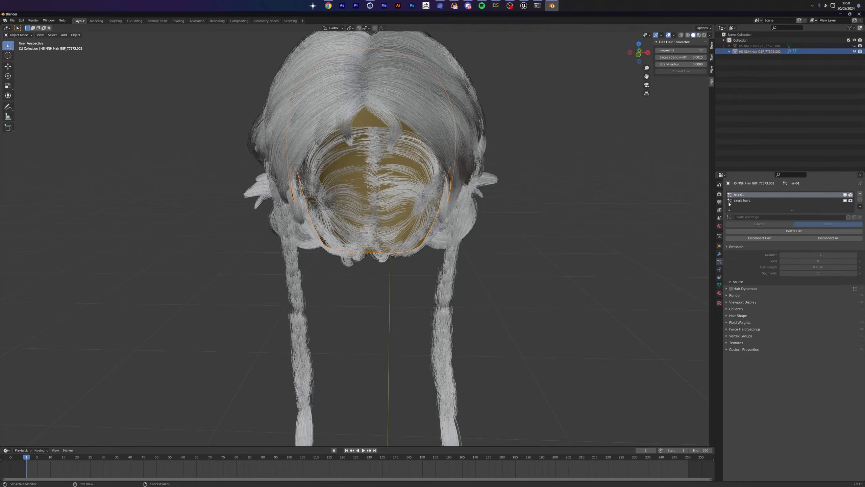
{"action": "left_click", "coordinate": [747, 202]}
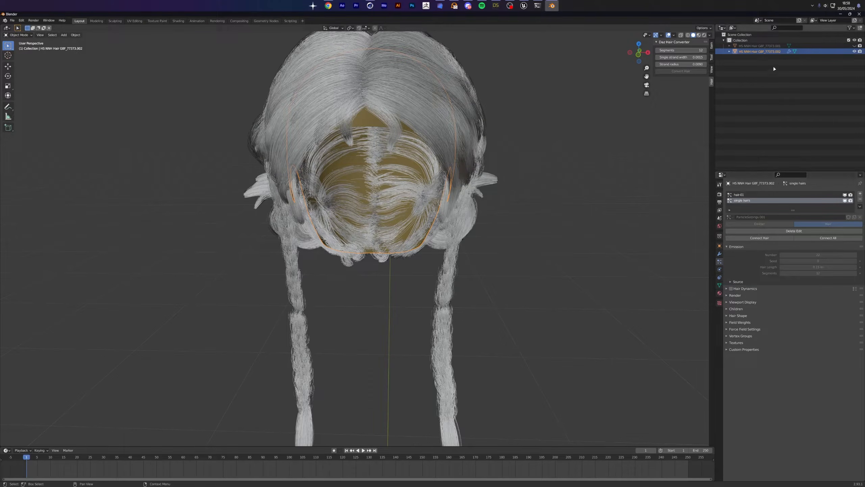
{"action": "left_click", "coordinate": [765, 46]}
{"action": "key", "text": "Delete"}
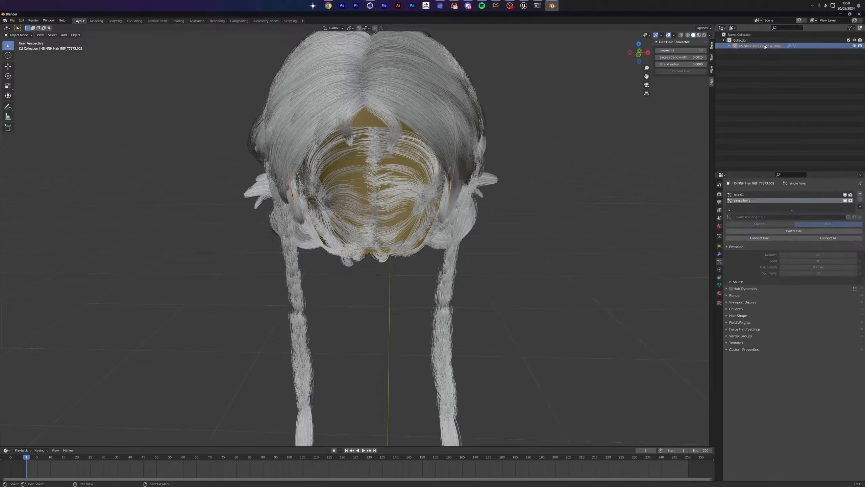
- Turn off the emitter's viewport display in the single hairs particle system and check the strands
{"action": "left_click", "coordinate": [733, 295]}
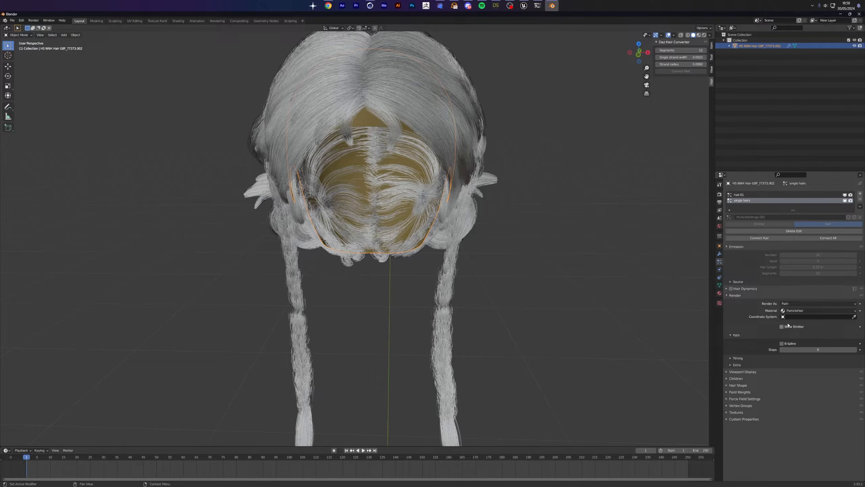
{"action": "left_click", "coordinate": [726, 372]}
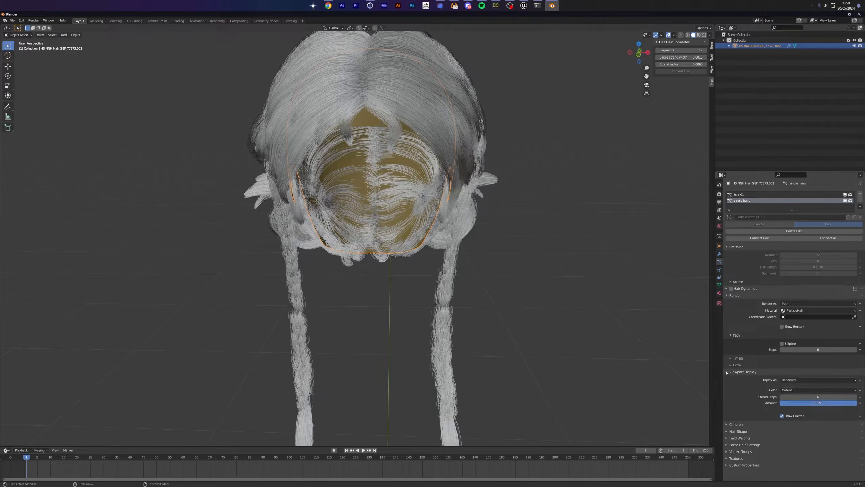
{"action": "left_click", "coordinate": [781, 416]}
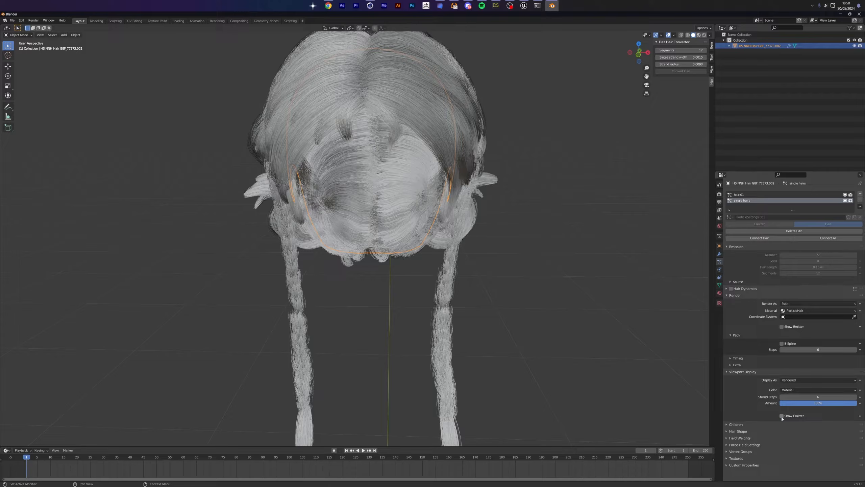
{"action": "left_click", "coordinate": [824, 395]}
{"action": "left_click_drag", "start_coordinate": [639, 51], "coordinate": [613, 82]}
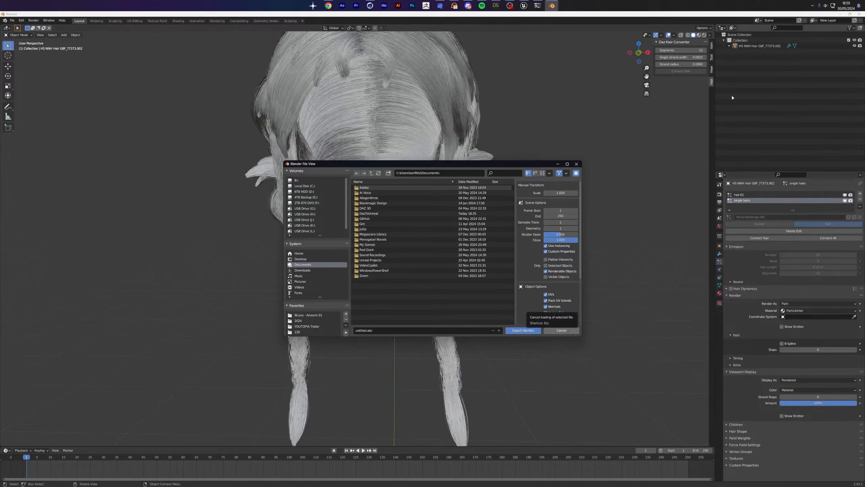
- Restart the Alembic export and browse to the META_WORKFLOW folder inside the 2024 folder
{"action": "left_click", "coordinate": [561, 330]}
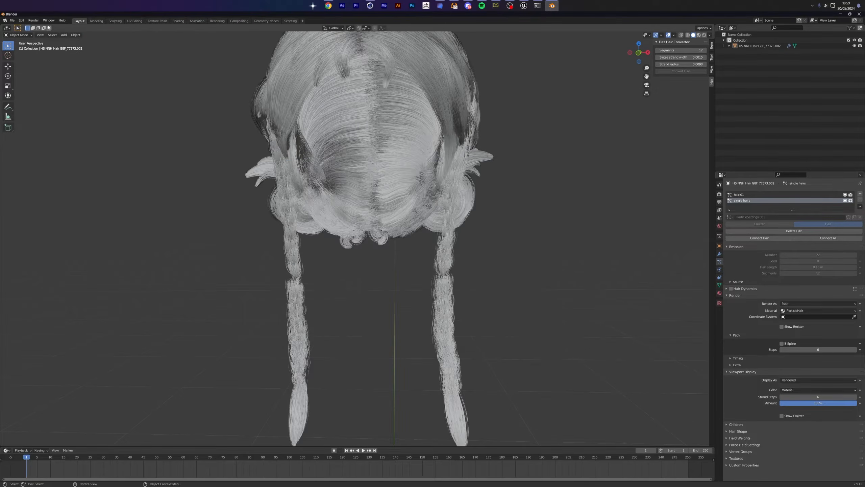
{"action": "left_click", "coordinate": [12, 21]}
{"action": "mouse_move", "coordinate": [34, 102]}
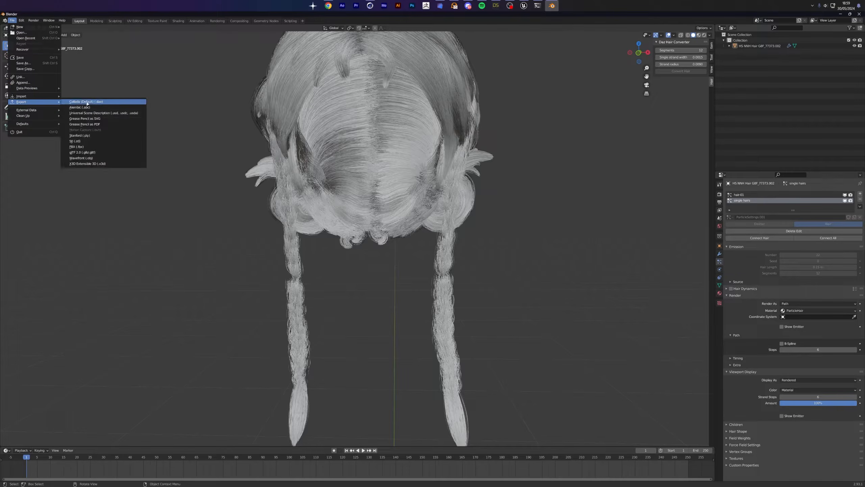
{"action": "left_click", "coordinate": [90, 107]}
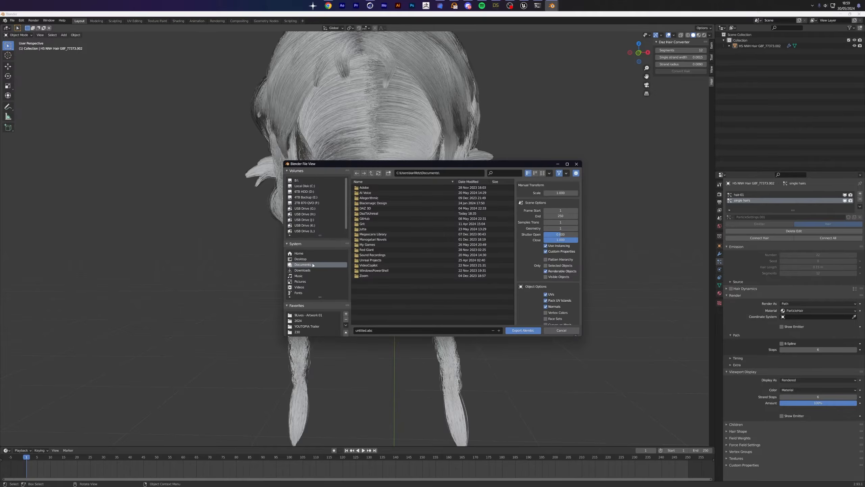
{"action": "left_click", "coordinate": [300, 321]}
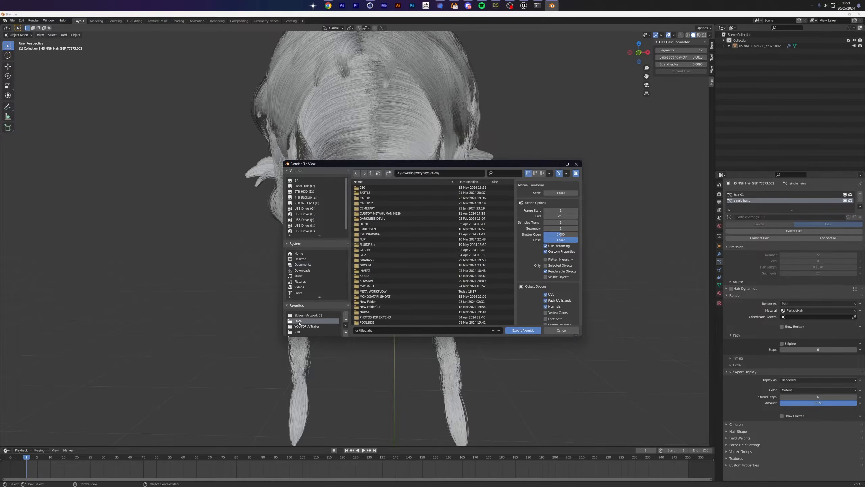
{"action": "double_click", "coordinate": [375, 291]}
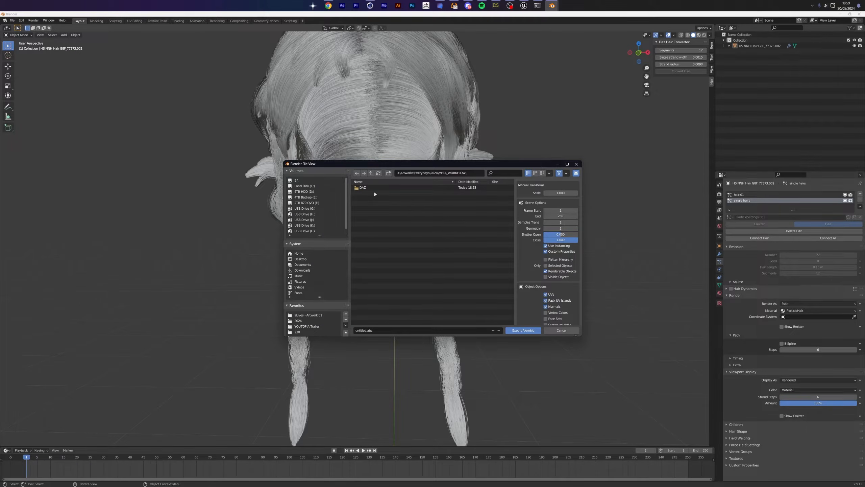
- Create a folder named HAIR inside META_WORKFLOW and open it as the export location
{"action": "left_click", "coordinate": [388, 172]}
{"action": "type", "text": "HAI"}
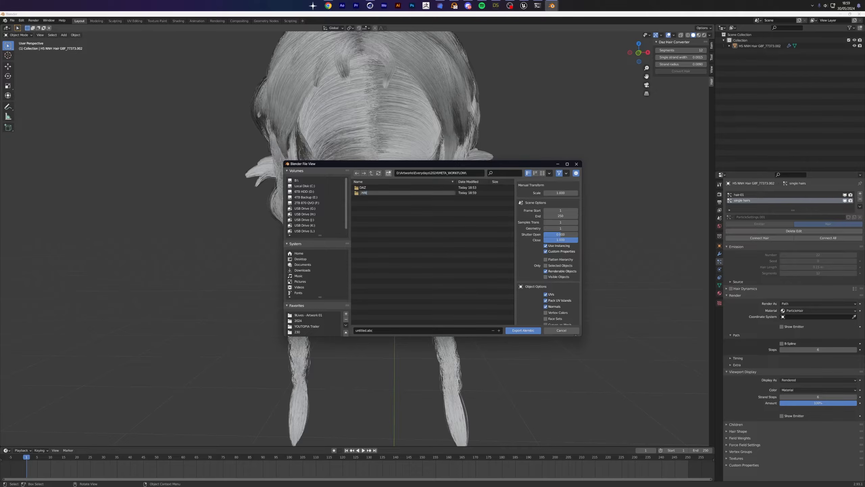
{"action": "type", "text": "R"}
{"action": "key", "text": "Return"}
{"action": "double_click", "coordinate": [375, 193]}
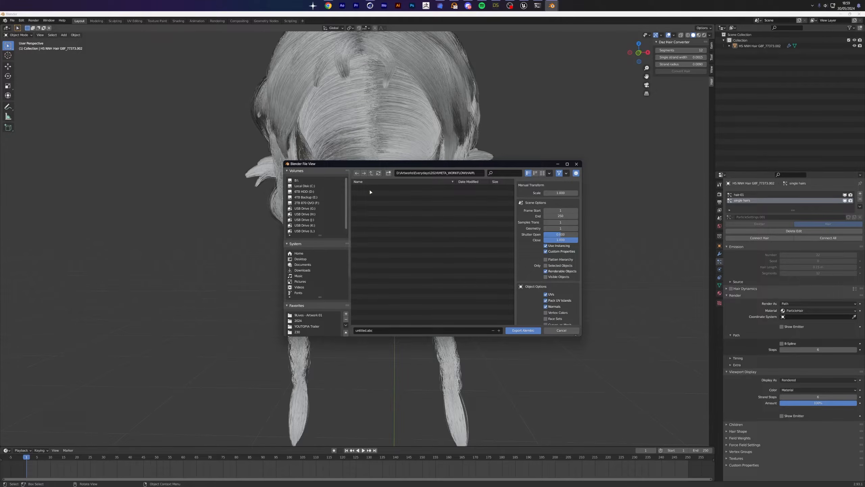
- Name the Alembic export file TWIN_TAIL_BUNS
{"action": "left_click", "coordinate": [383, 333]}
{"action": "type", "text": "TWIN_TAI"}
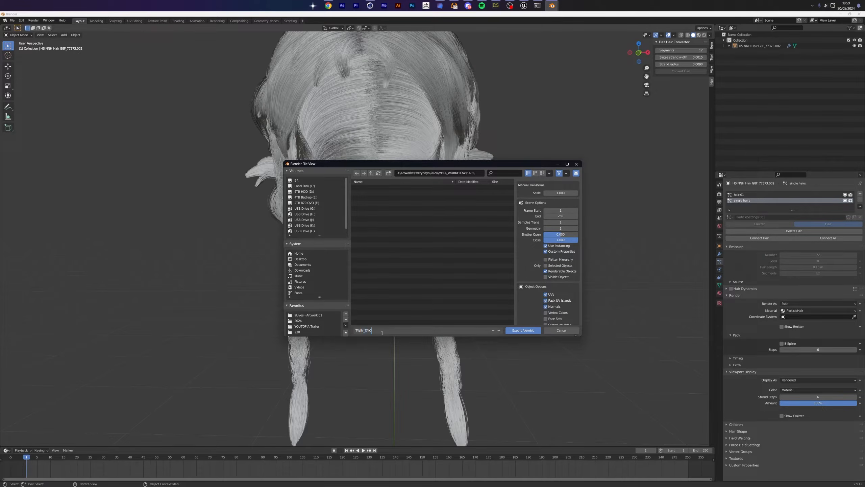
{"action": "type", "text": "L_BUNS"}
{"action": "key", "text": "Return"}
- Export the particle hair as Alembic with an end frame of 1 and a scale of 100
{"action": "scroll", "coordinate": [524, 300], "scroll_direction": "down", "scroll_amount": 5}
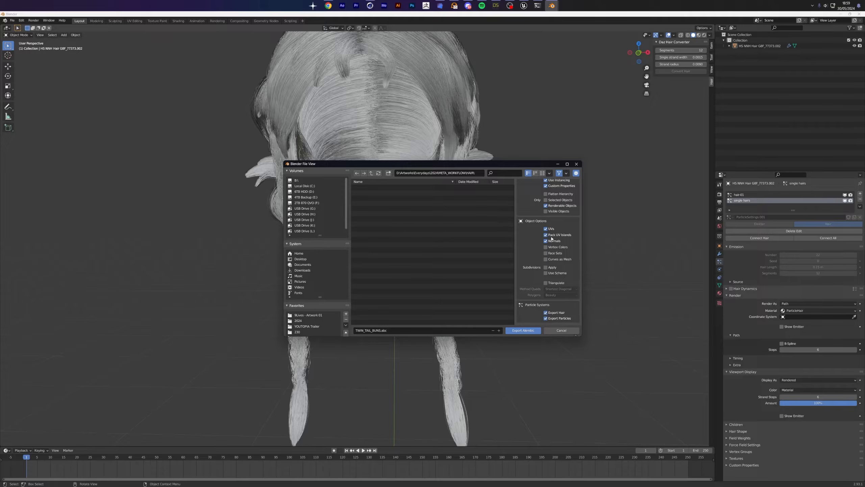
{"action": "scroll", "coordinate": [542, 273], "scroll_direction": "up", "scroll_amount": 4}
{"action": "scroll", "coordinate": [542, 272], "scroll_direction": "up", "scroll_amount": 2}
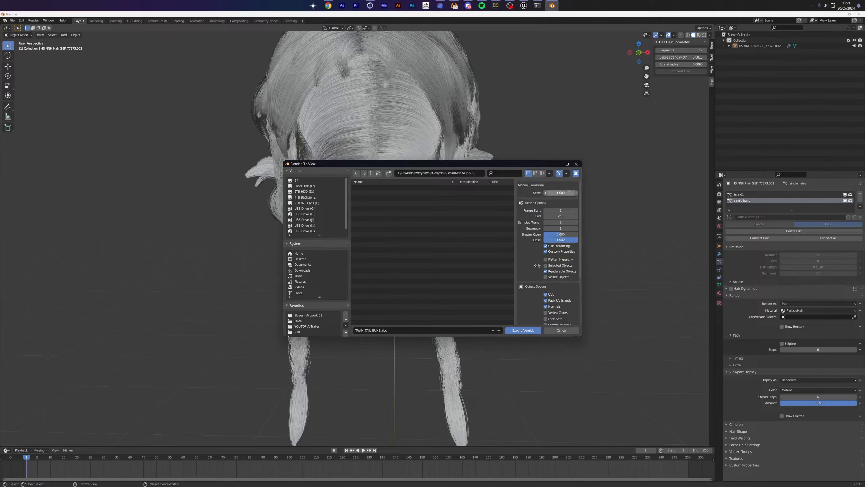
{"action": "left_click", "coordinate": [561, 216]}
{"action": "type", "text": "1"}
{"action": "key", "text": "Return"}
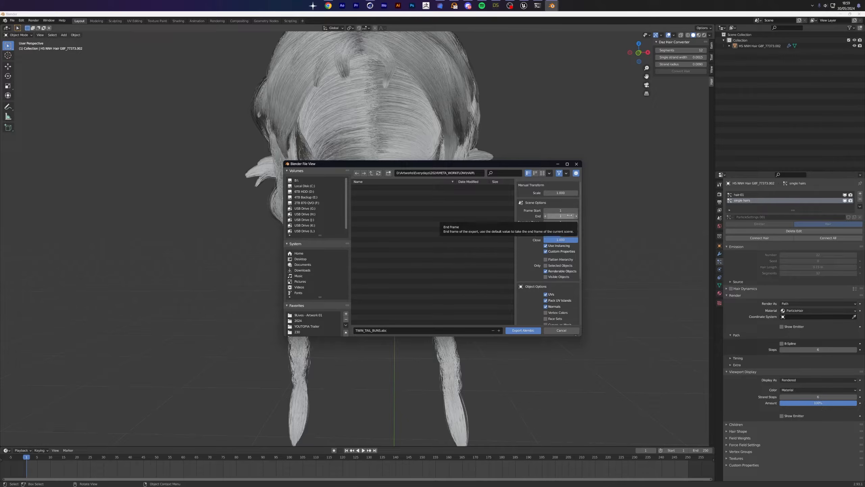
{"action": "left_click", "coordinate": [562, 193]}
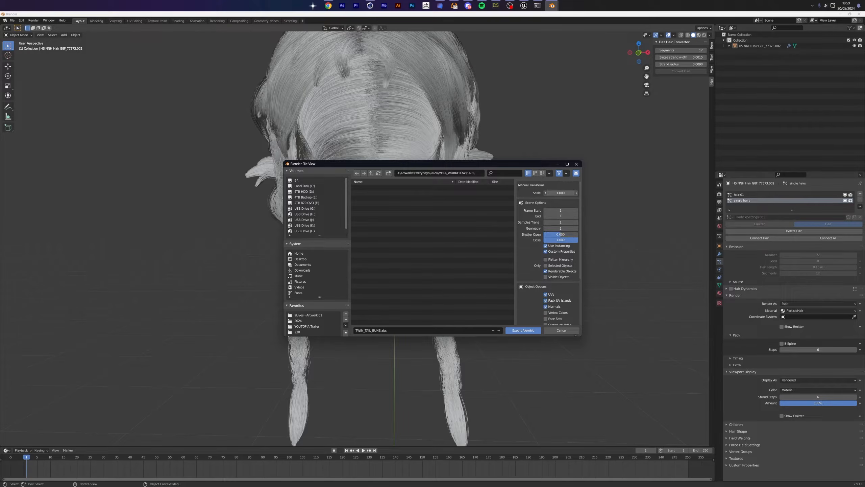
{"action": "type", "text": "100"}
{"action": "key", "text": "Return"}
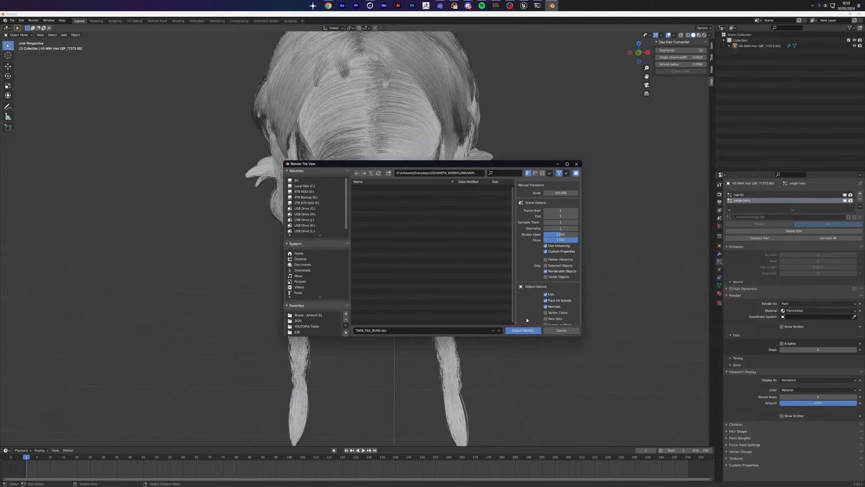
{"action": "scroll", "coordinate": [528, 310], "scroll_direction": "down", "scroll_amount": 5}
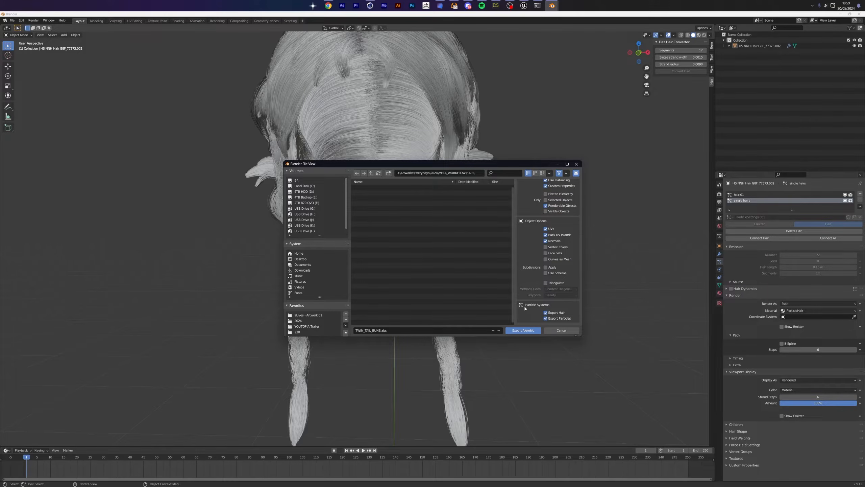
{"action": "left_click", "coordinate": [523, 330]}
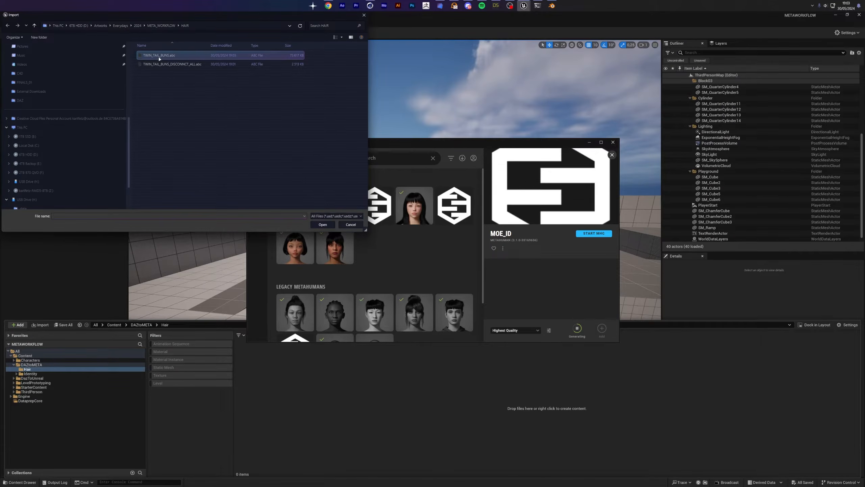
- In Unreal Engine, import TWIN_TAIL_BUNS.abc as a groom into the DAZtoMETA Hair folder with an X rotation of 90
{"action": "double_click", "coordinate": [159, 56]}
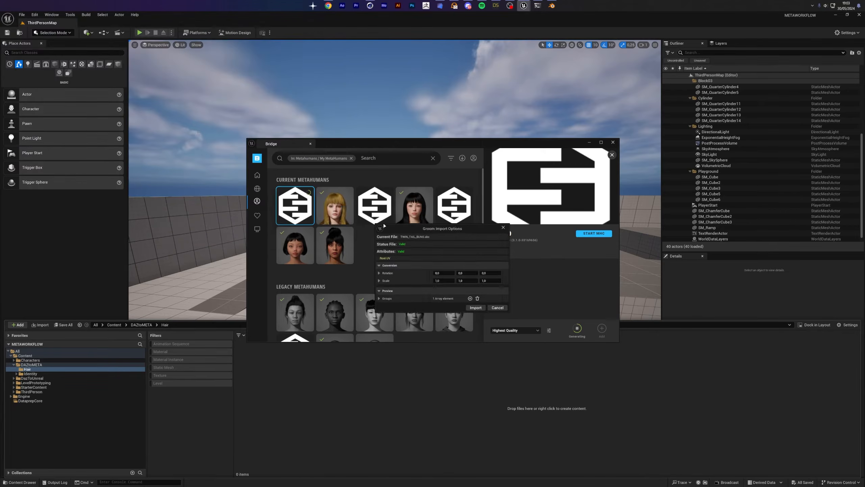
{"action": "key", "text": "Escape"}
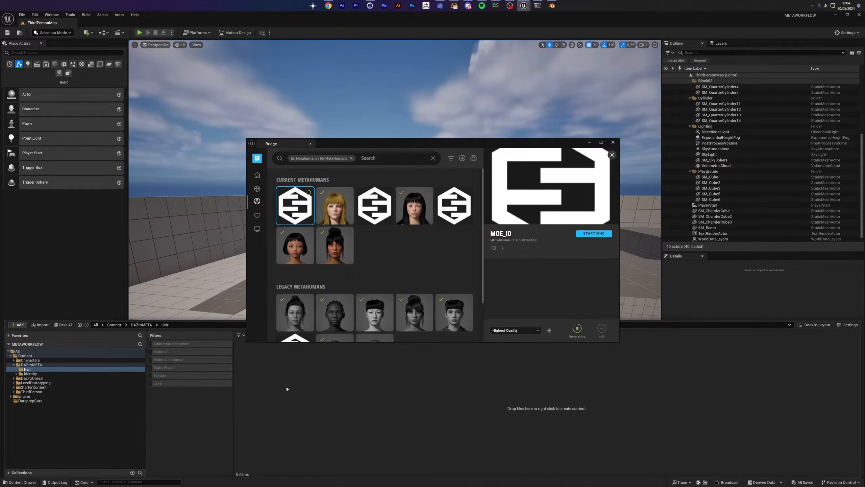
{"action": "right_click", "coordinate": [287, 387]}
{"action": "left_click", "coordinate": [327, 141]}
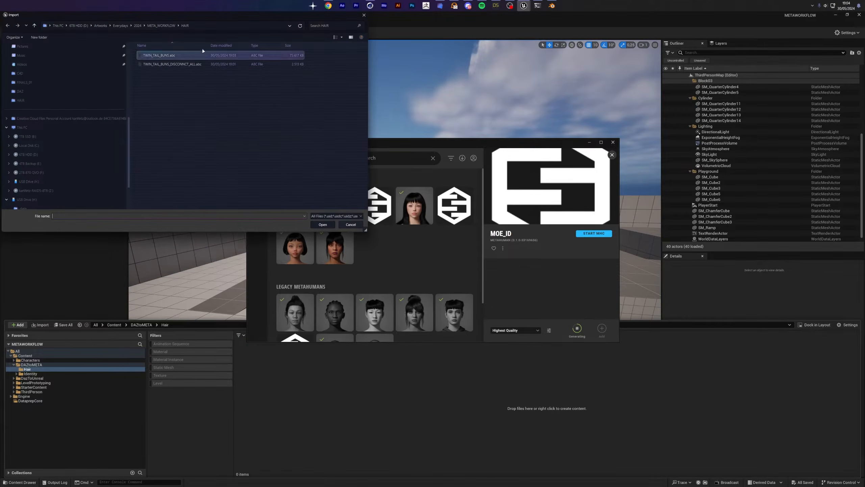
{"action": "double_click", "coordinate": [163, 56]}
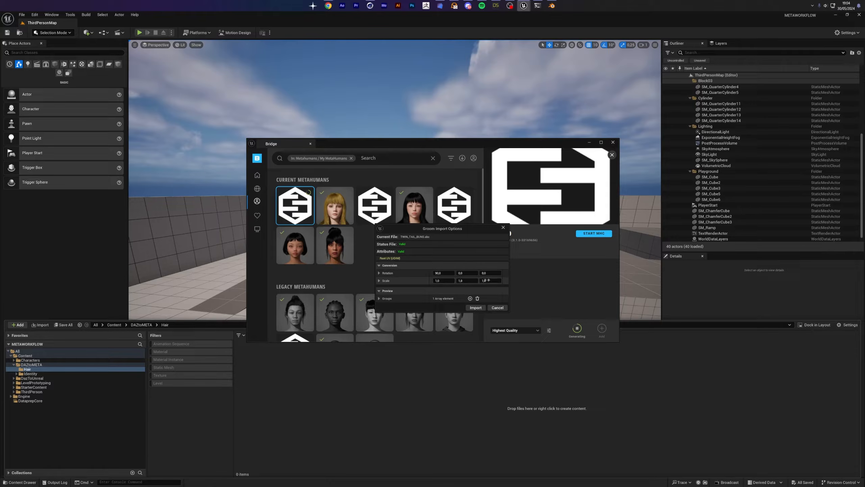
{"action": "left_click", "coordinate": [465, 281]}
{"action": "left_click", "coordinate": [475, 308]}
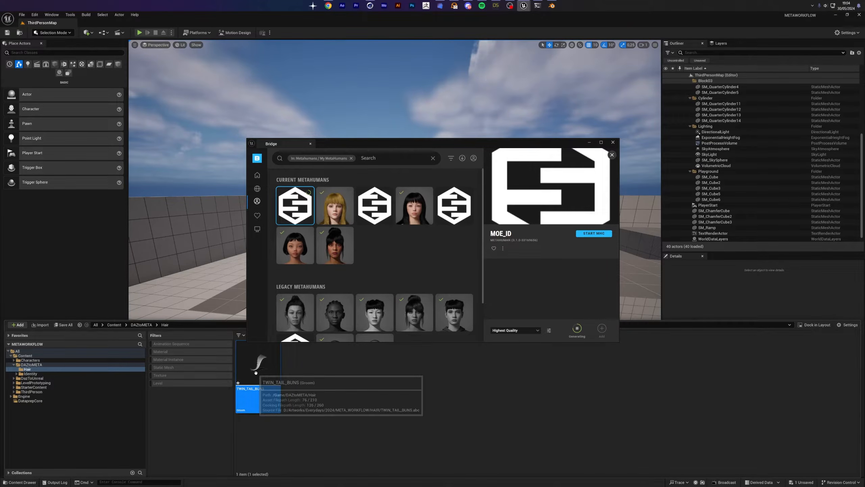
- Open the TWIN_TAIL_BUNS groom asset and enable its Hair Width override in the strands settings
{"action": "double_click", "coordinate": [256, 370]}
{"action": "mouse_move", "coordinate": [157, 221]}
{"action": "left_mouse_down"}
{"action": "mouse_move", "coordinate": [190, 222]}
{"action": "mouse_move", "coordinate": [147, 219]}
{"action": "left_mouse_up"}
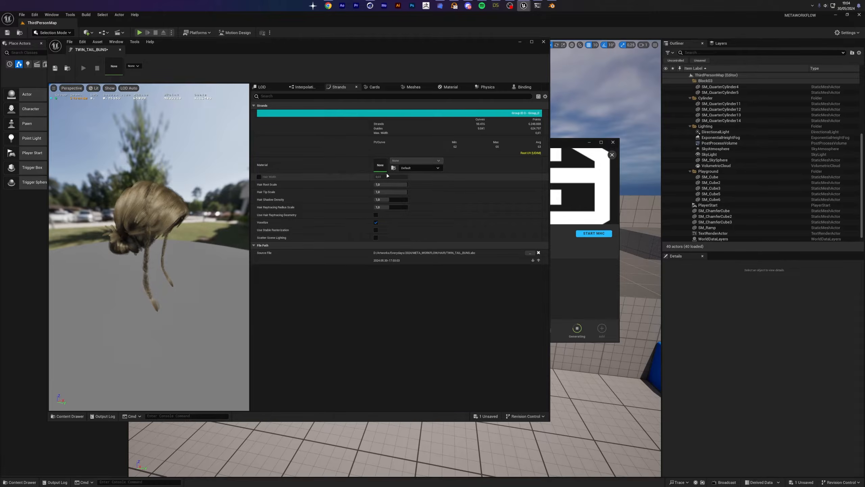
{"action": "left_click", "coordinate": [259, 176]}
{"action": "left_click", "coordinate": [382, 191]}
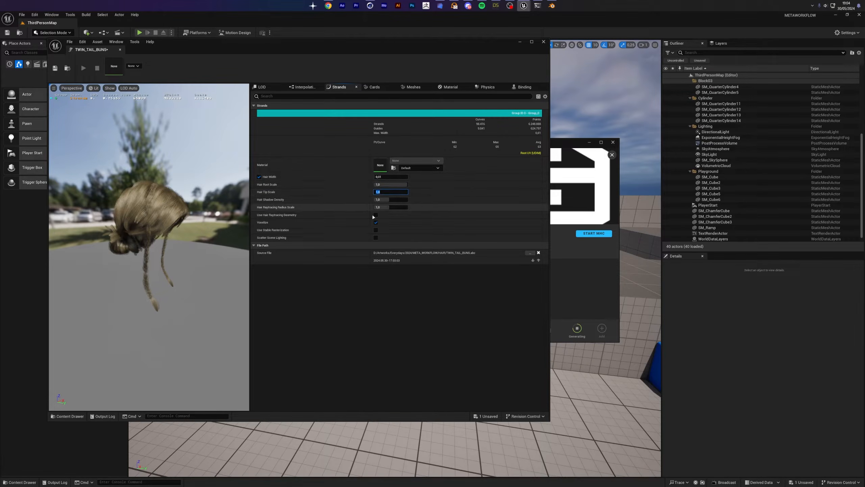
- Set the groom's Hair Root Scale to 0.1 and its Hair Tip Scale to 0.01
{"action": "left_click", "coordinate": [384, 185]}
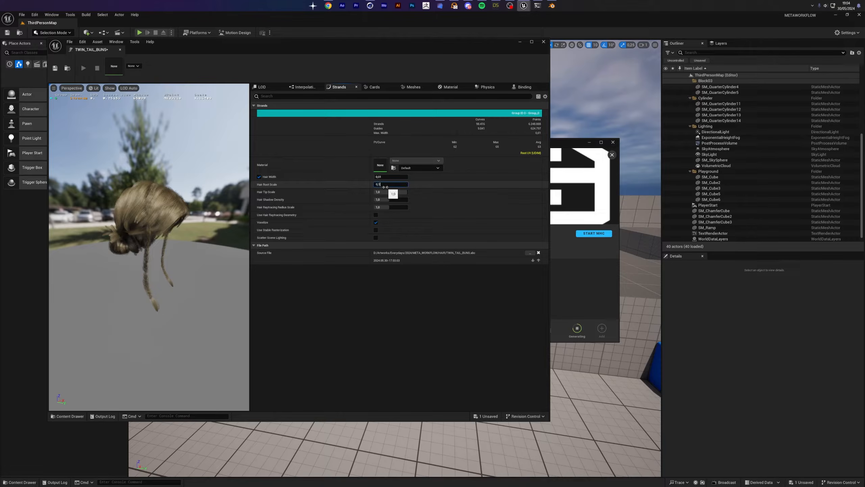
{"action": "key", "text": "Return"}
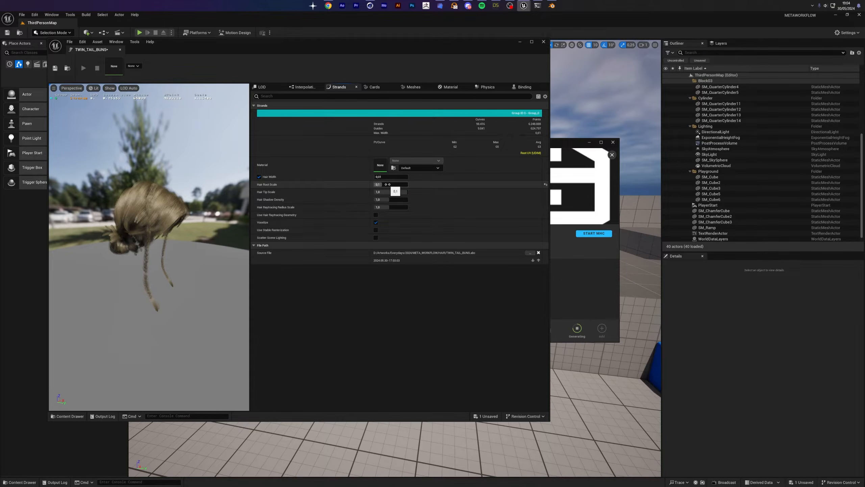
{"action": "left_click", "coordinate": [385, 192]}
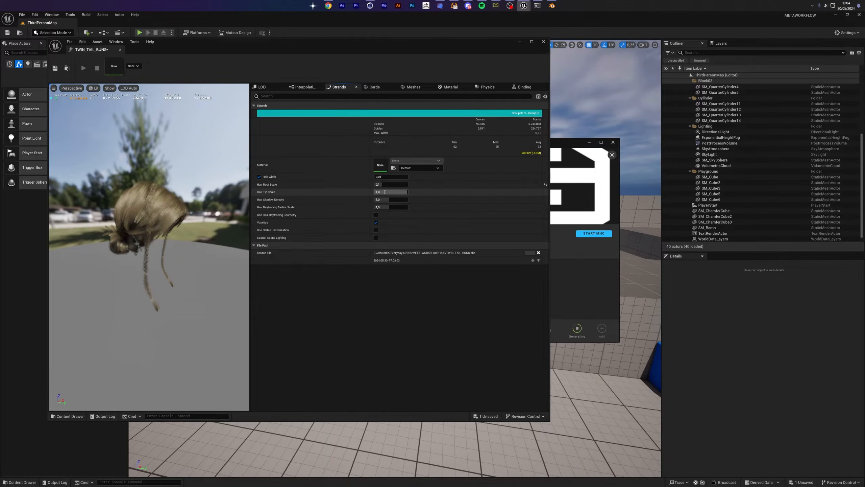
{"action": "left_click", "coordinate": [385, 192]}
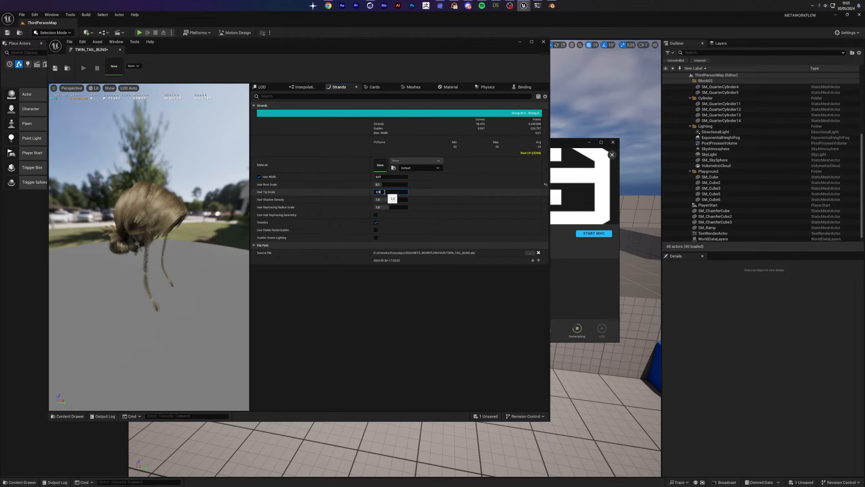
{"action": "type", "text": "0,01"}
{"action": "key", "text": "Return"}
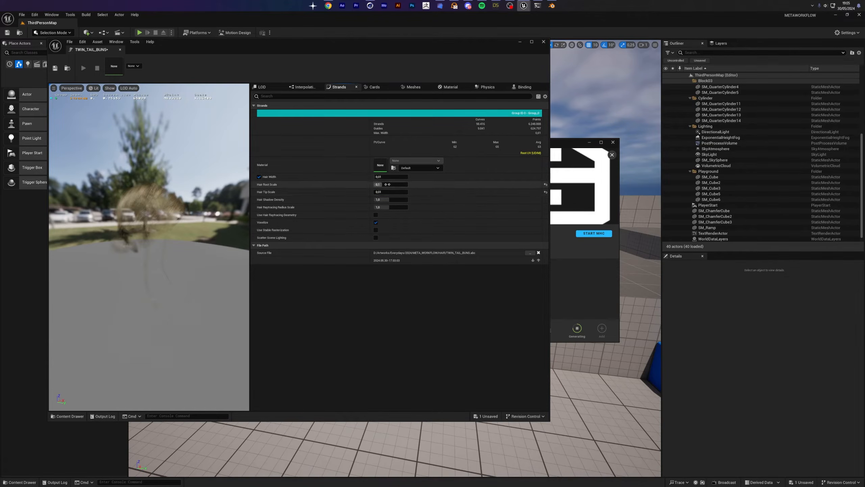
- Set the groom's Hair Root Scale to 1
{"action": "left_click", "coordinate": [387, 183]}
{"action": "type", "text": "1"}
{"action": "key", "text": "Return"}
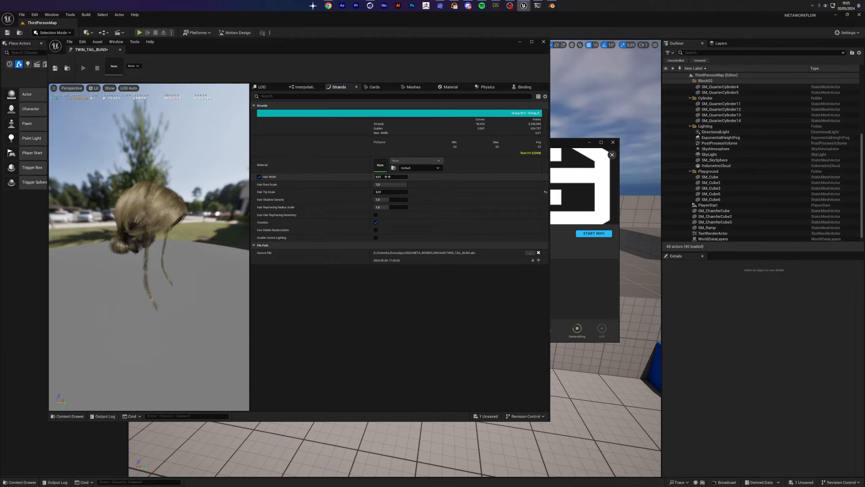
- Set the groom's Hair Width to 0.03 in the strands settings and check the hair from the front
{"action": "left_click", "coordinate": [387, 177]}
{"action": "type", "text": "0,03"}
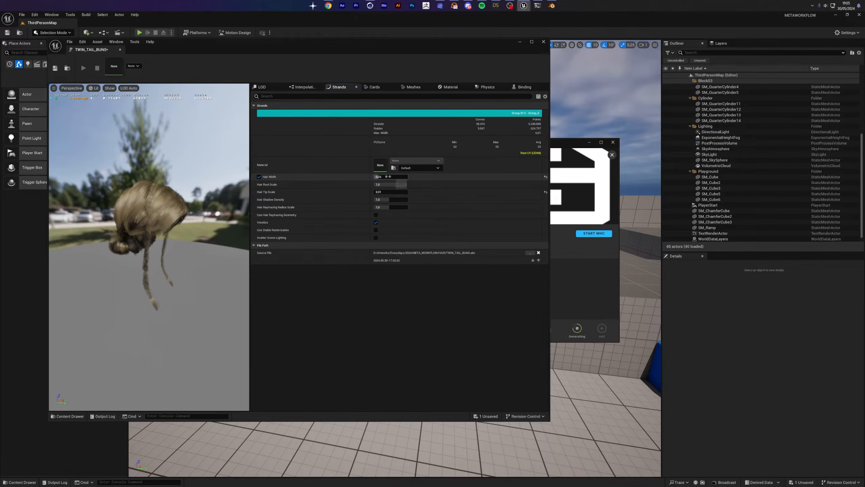
{"action": "key", "text": "Return"}
{"action": "left_click_drag", "start_coordinate": [177, 204], "coordinate": [228, 208]}
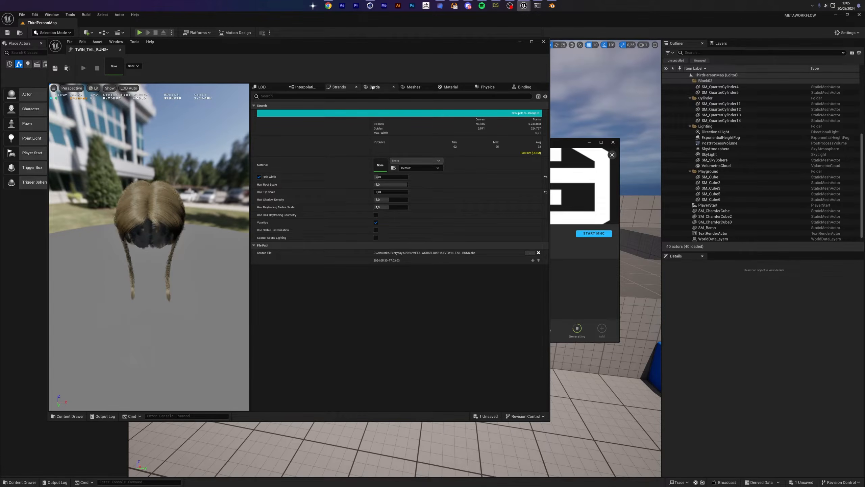
- Enable simulation in the TWIN_TAIL_BUNS groom's physics settings
{"action": "left_click", "coordinate": [413, 87]}
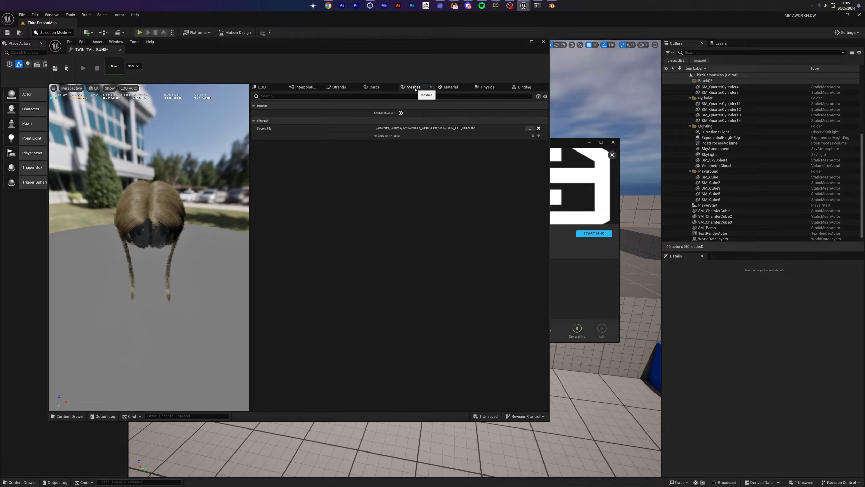
{"action": "left_click", "coordinate": [450, 86]}
{"action": "left_click", "coordinate": [488, 87]}
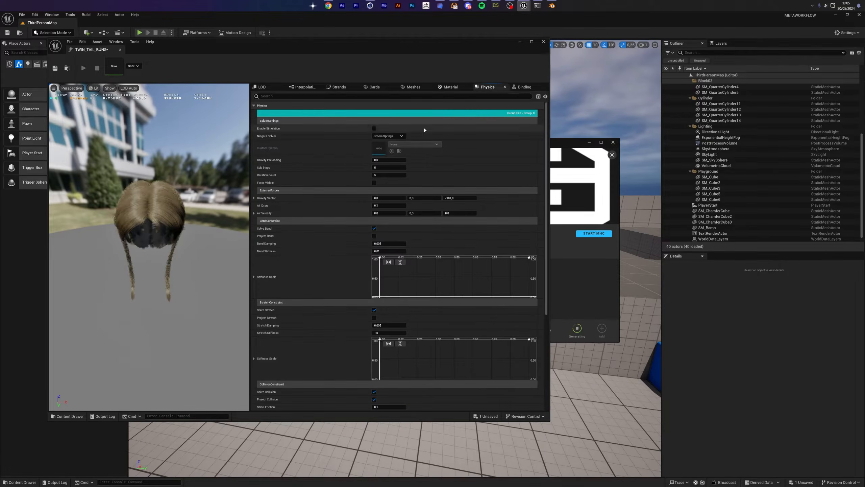
{"action": "left_click", "coordinate": [375, 129]}
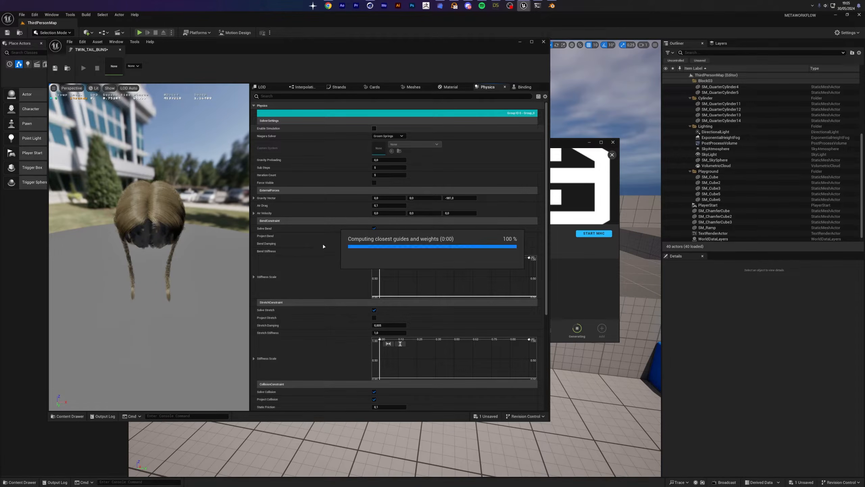
{"action": "left_click_drag", "start_coordinate": [171, 249], "coordinate": [204, 262]}
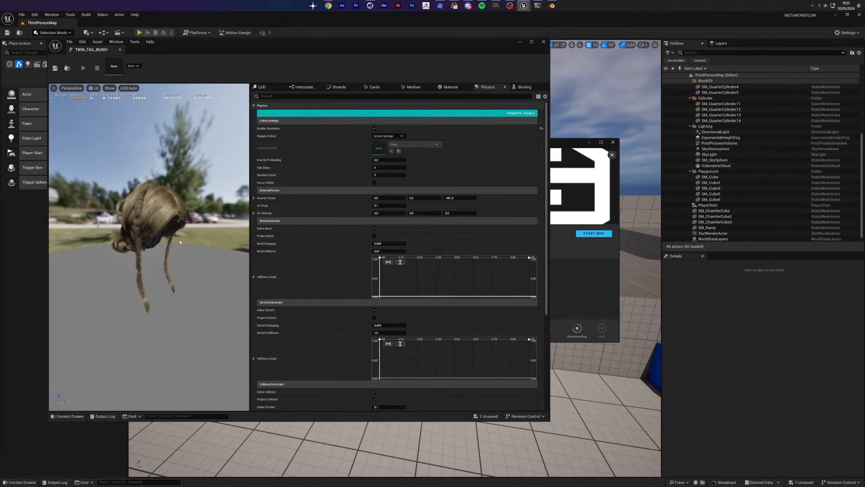
- Toggle the groom's simulation off and on to compare how the hair looks
{"action": "left_click", "coordinate": [375, 128]}
{"action": "left_click", "coordinate": [374, 128]}
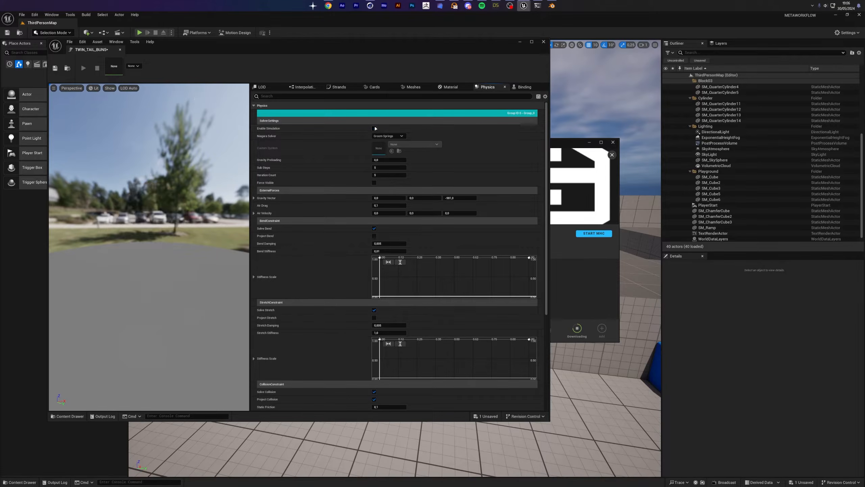
{"action": "left_click", "coordinate": [375, 128]}
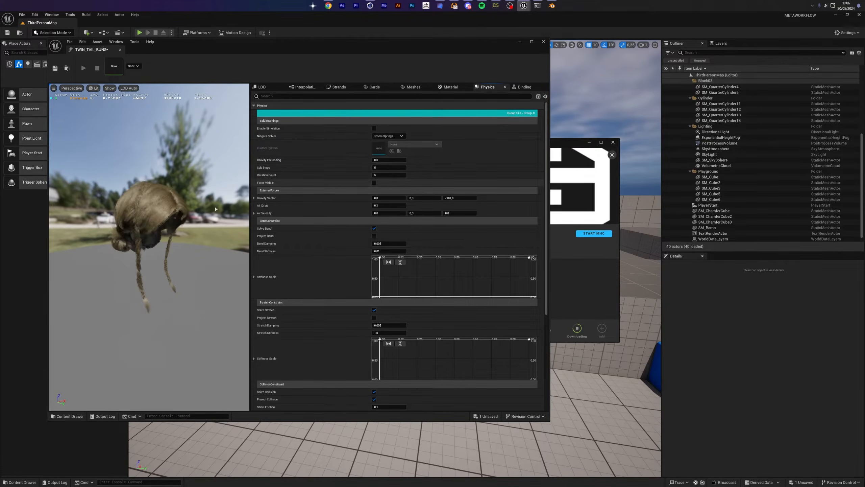
{"action": "left_click_drag", "start_coordinate": [160, 265], "coordinate": [195, 265]}
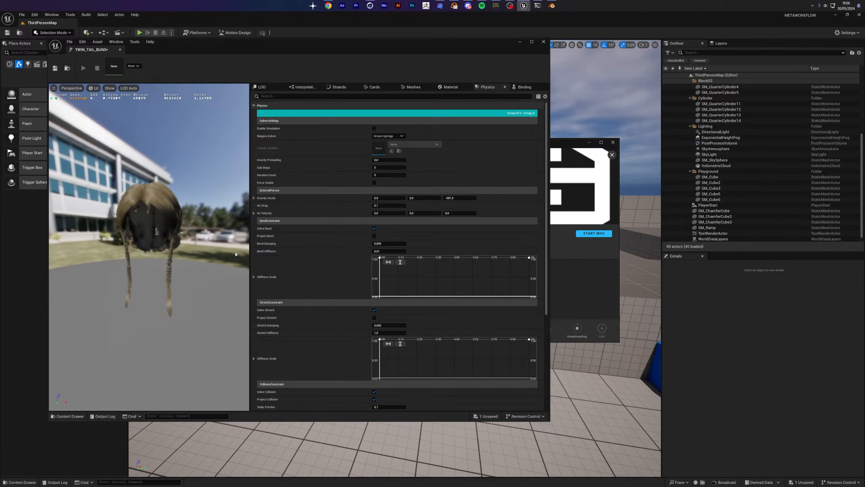
{"action": "left_click", "coordinate": [374, 128]}
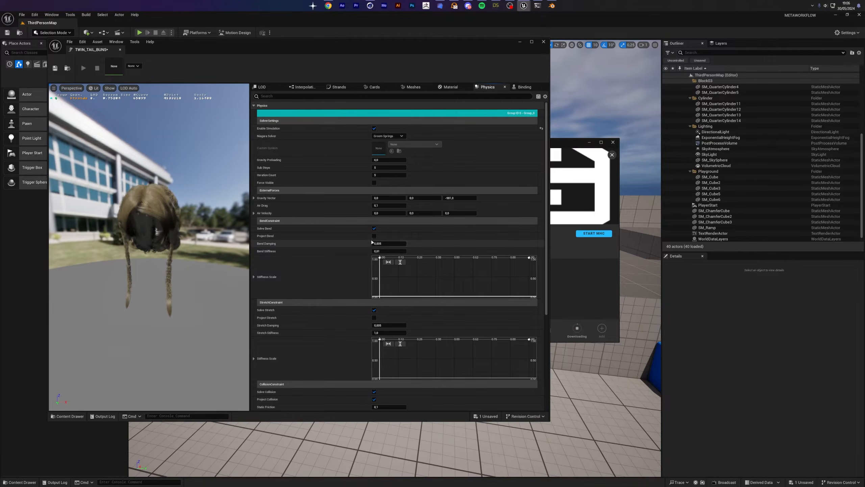
- Enable Project Bend and Project Stretch in the groom's bend and stretch constraints
{"action": "left_click", "coordinate": [374, 235]}
{"action": "left_click", "coordinate": [374, 317]}
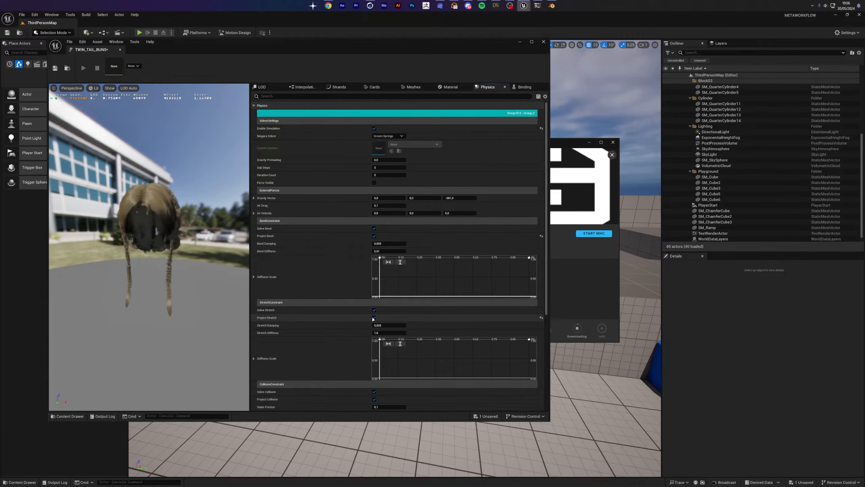
{"action": "left_click_drag", "start_coordinate": [153, 273], "coordinate": [162, 301]}
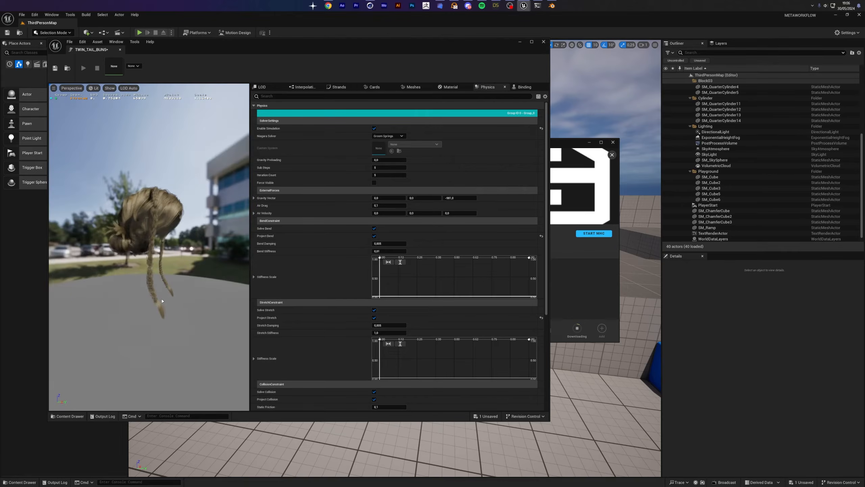
- Test wind on the simulated hair with an Air Drag of 100 and an X Air Velocity of 1000
{"action": "left_click", "coordinate": [385, 204]}
{"action": "type", "text": "100"}
{"action": "key", "text": "Return"}
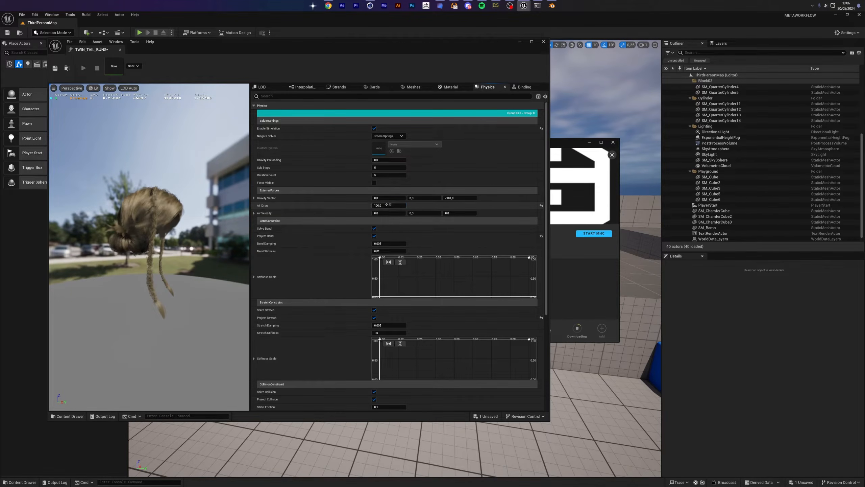
{"action": "left_click", "coordinate": [389, 212]}
{"action": "type", "text": "1000"}
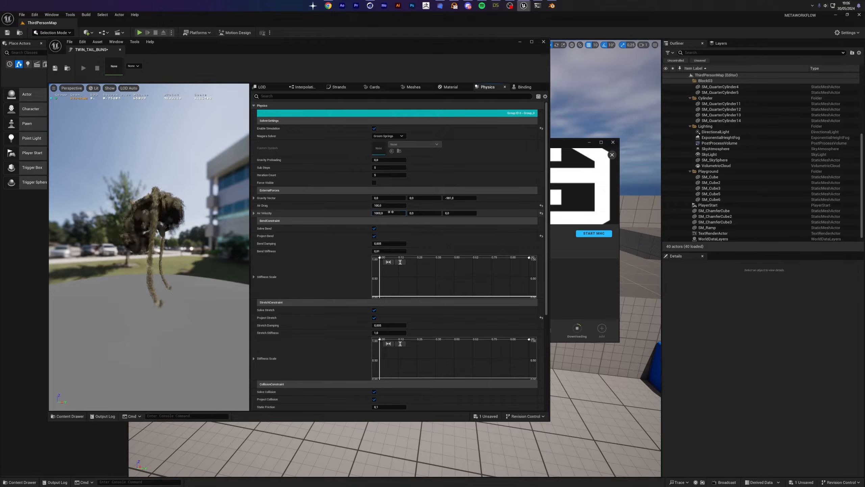
{"action": "key", "text": "Return"}
{"action": "left_click_drag", "start_coordinate": [218, 239], "coordinate": [154, 238]}
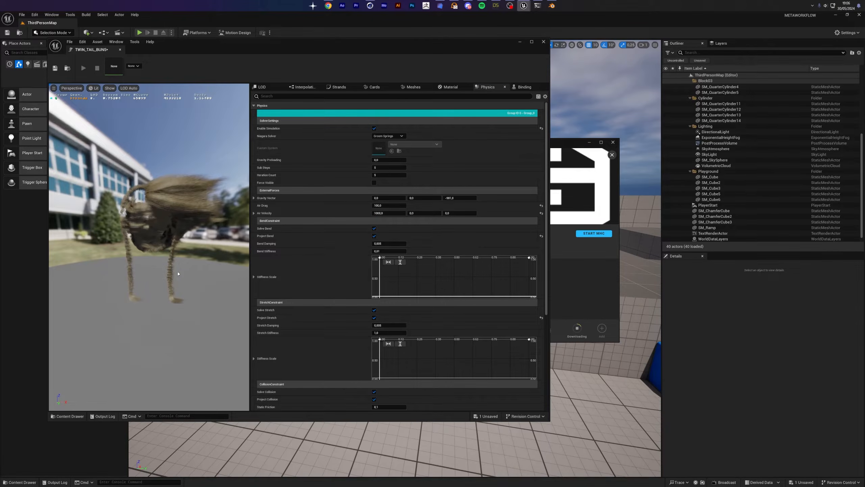
{"action": "left_click_drag", "start_coordinate": [142, 270], "coordinate": [133, 270]}
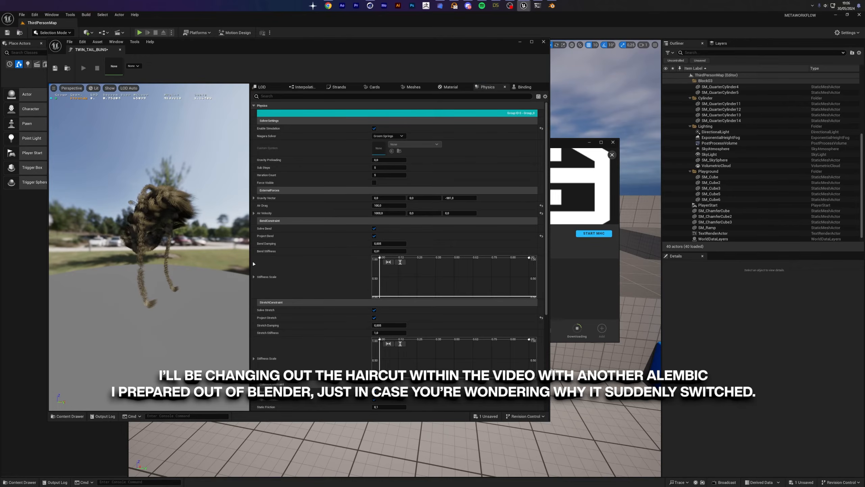
{"action": "left_click_drag", "start_coordinate": [133, 202], "coordinate": [140, 204]}
- Set the groom's X Air Velocity and its Air Drag to 0
{"action": "left_click", "coordinate": [388, 213]}
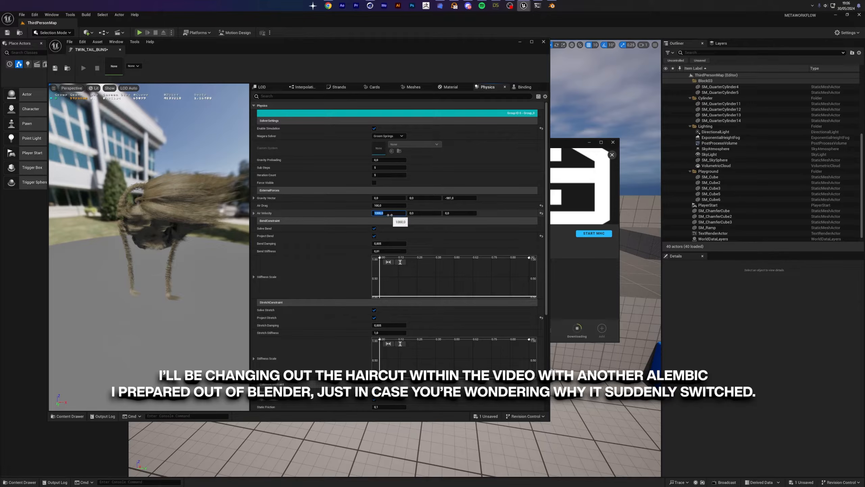
{"action": "type", "text": "0"}
{"action": "key", "text": "Return"}
{"action": "left_click", "coordinate": [386, 205]}
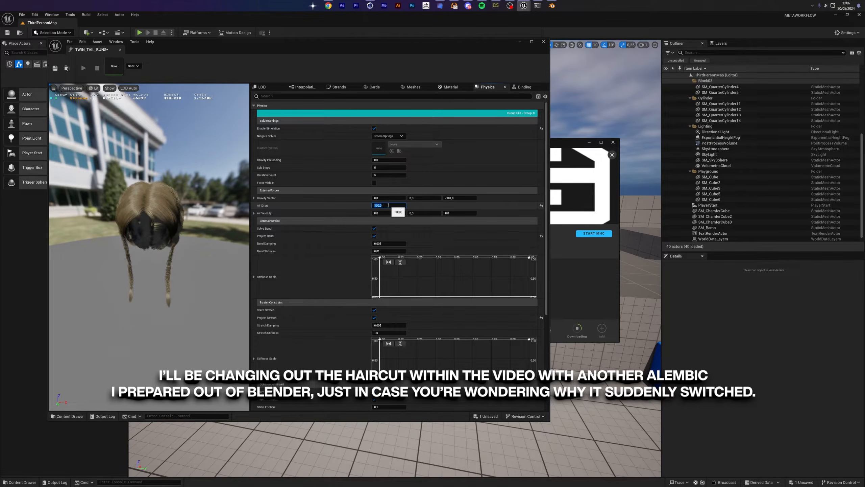
{"action": "type", "text": "0"}
{"action": "key", "text": "Return"}
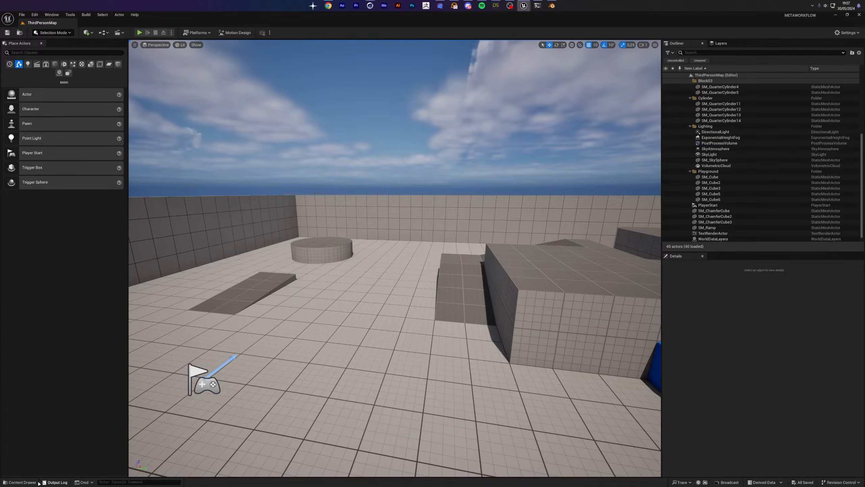
- Check the groom in the DAZtoMETA Hair folder and open the MOE folder inside DazToUnreal
{"action": "left_click", "coordinate": [36, 481]}
{"action": "left_click", "coordinate": [32, 364]}
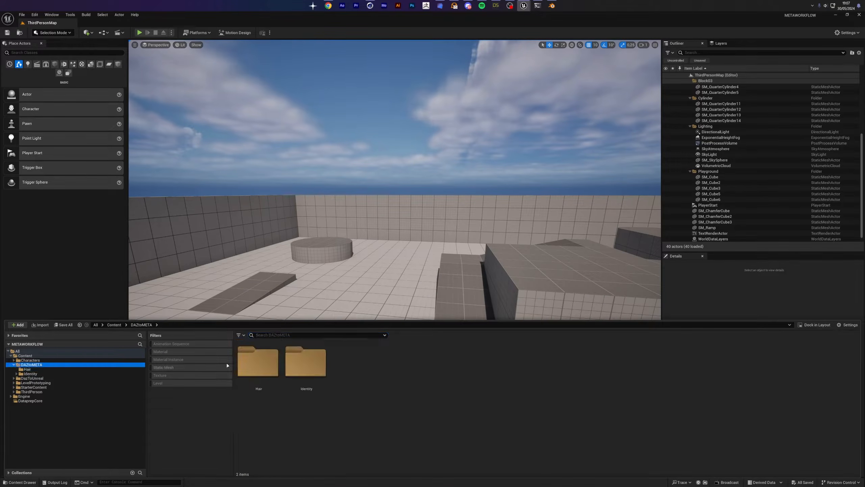
{"action": "left_click", "coordinate": [258, 369]}
{"action": "double_click", "coordinate": [258, 369]}
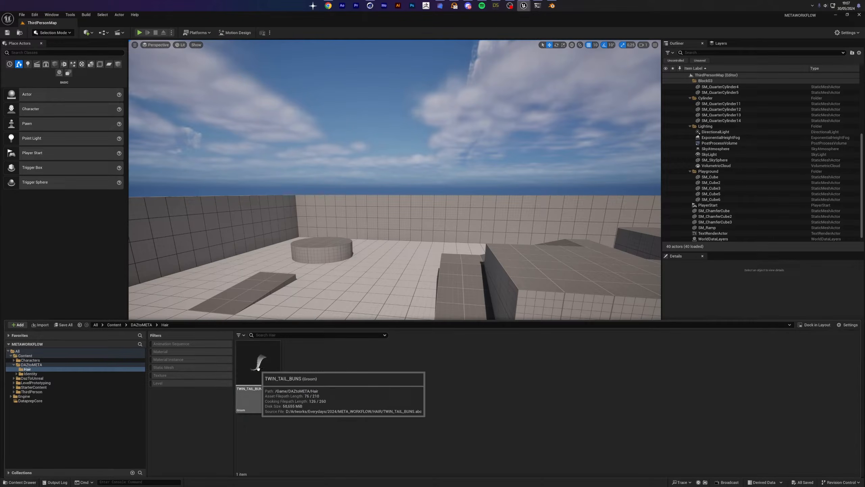
{"action": "left_click", "coordinate": [32, 377]}
{"action": "left_click", "coordinate": [269, 368]}
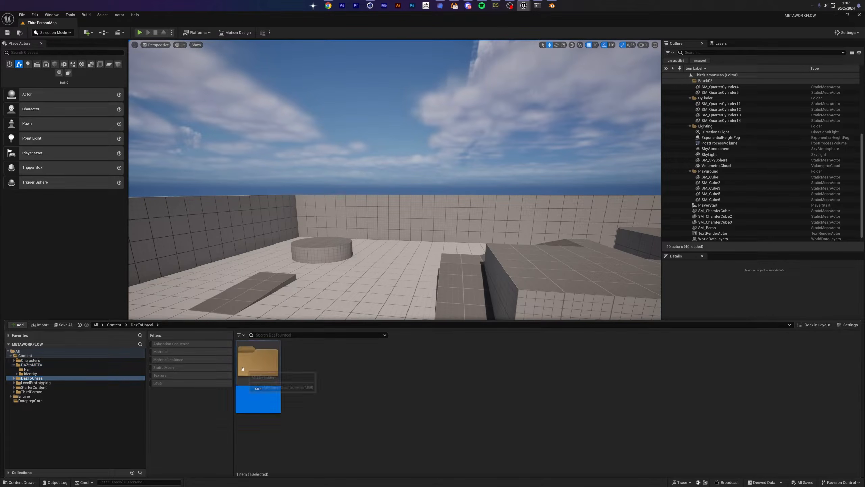
{"action": "double_click", "coordinate": [262, 373]}
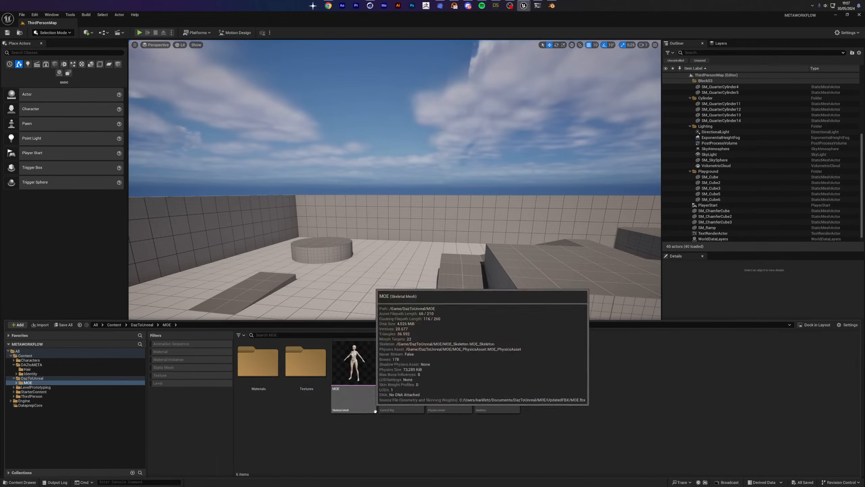
- Place the MOE skeletal mesh in the level and inspect the character from both sides
{"action": "left_click_drag", "start_coordinate": [375, 411], "coordinate": [391, 327]}
{"action": "key", "text": "f"}
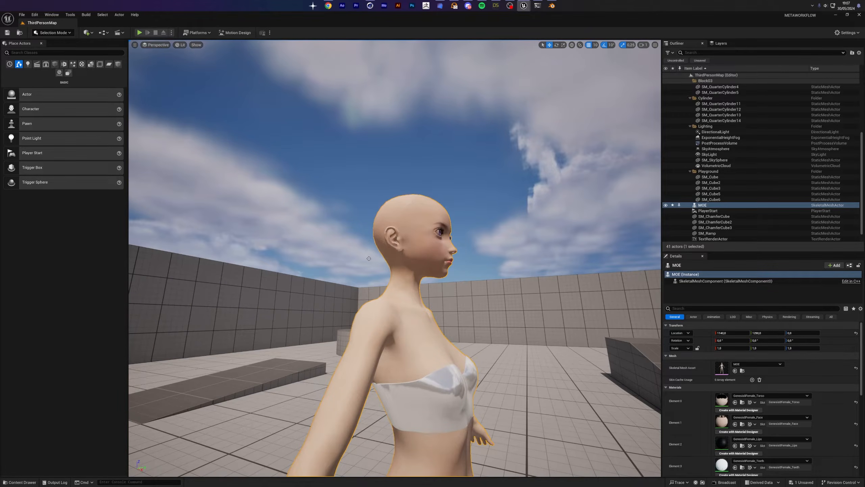
{"action": "left_click_drag", "start_coordinate": [368, 258], "coordinate": [398, 259], "text": "alt"}
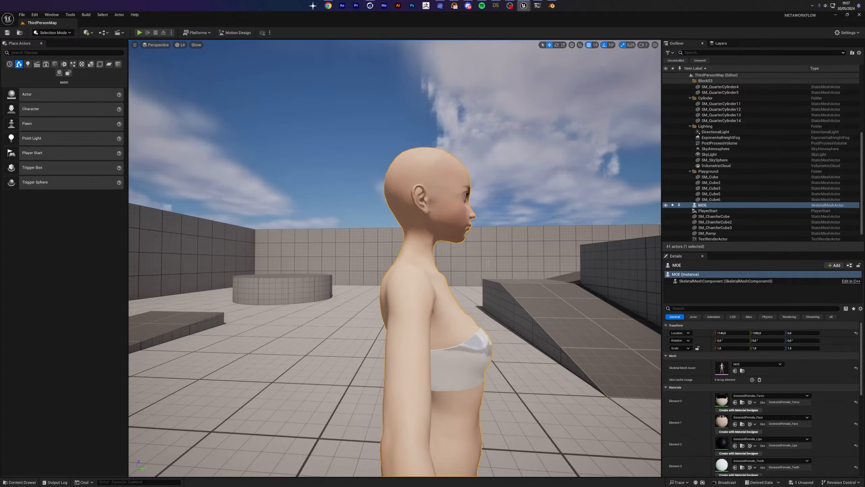
{"action": "left_click_drag", "start_coordinate": [488, 263], "coordinate": [426, 265], "text": "alt"}
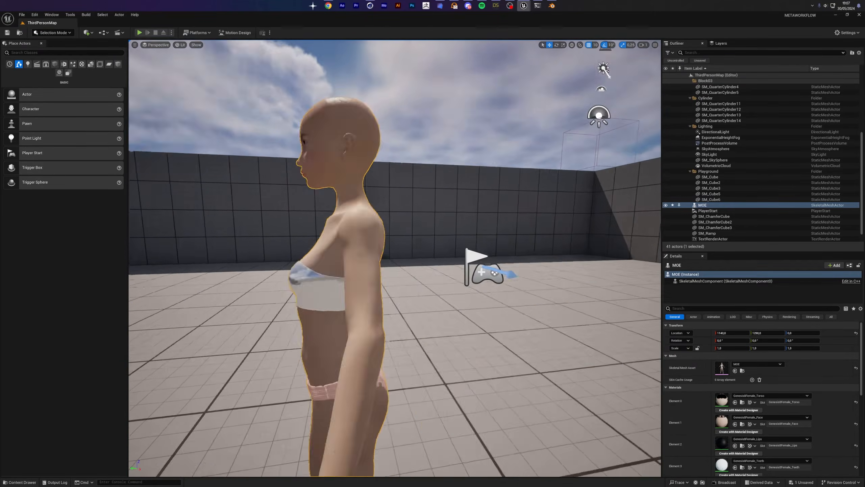
{"action": "scroll", "coordinate": [418, 221], "scroll_direction": "down", "scroll_amount": 5}
{"action": "left_click_drag", "start_coordinate": [418, 221], "coordinate": [477, 224], "text": "alt"}
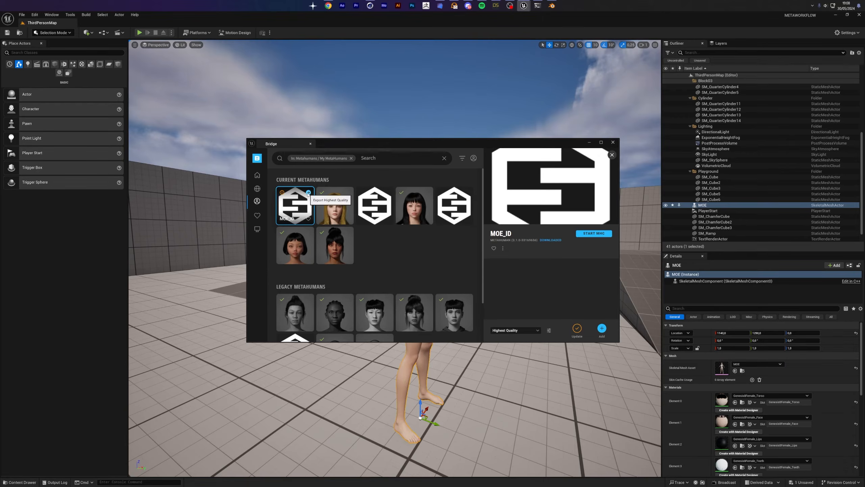
- Import the MOE_ID MetaHuman from Bridge at Highest Quality, postponing the restart and declining the changed source file's import
{"action": "left_click", "coordinate": [308, 193]}
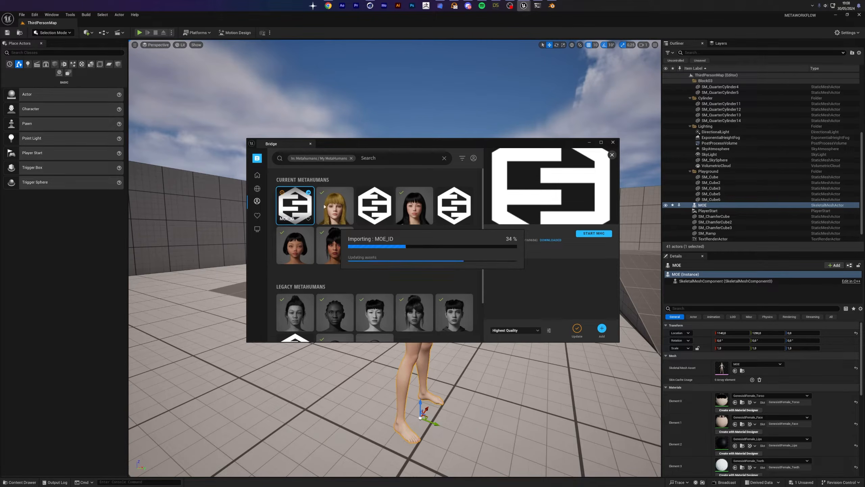
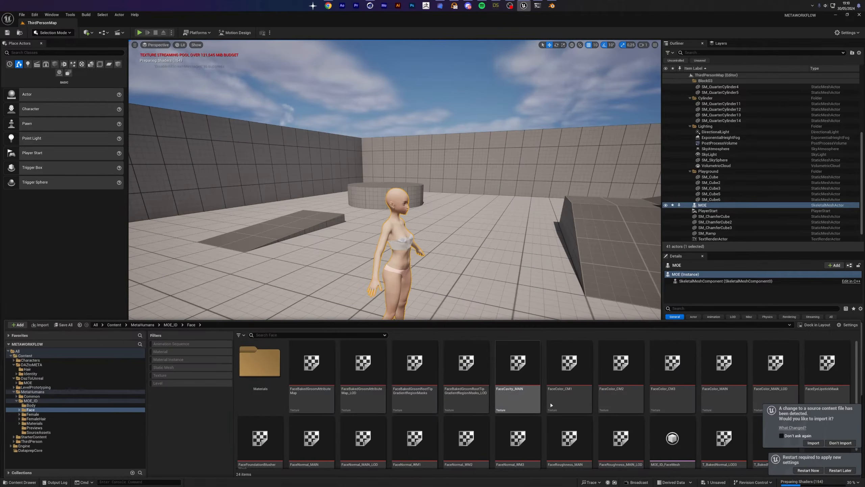
{"action": "scroll", "coordinate": [550, 403], "scroll_direction": "down", "scroll_amount": 1}
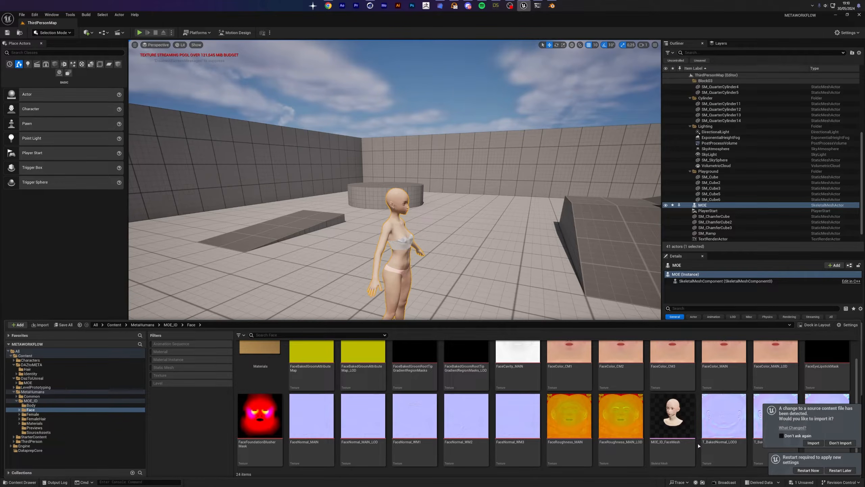
{"action": "left_click", "coordinate": [840, 470]}
{"action": "left_click", "coordinate": [831, 451]}
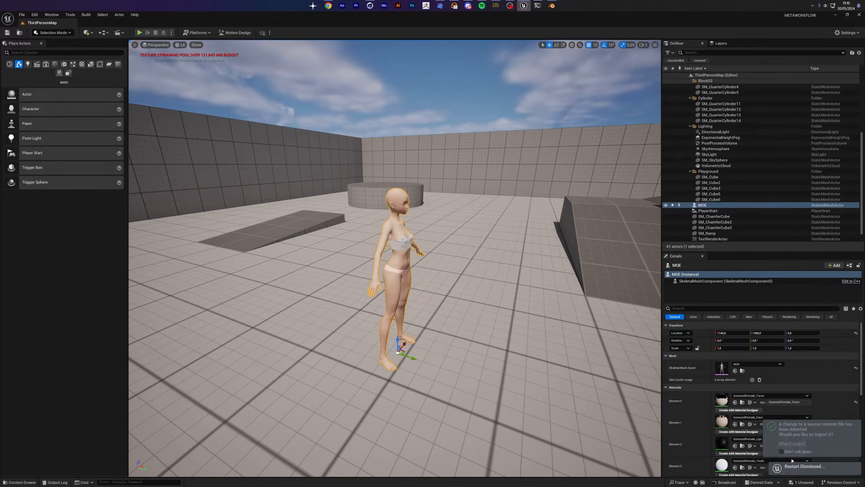
- Open the MOE_ID_FaceMesh skeletal mesh from the MetaHuman's Face folder and examine the head up close
{"action": "key", "text": "ctrl+space"}
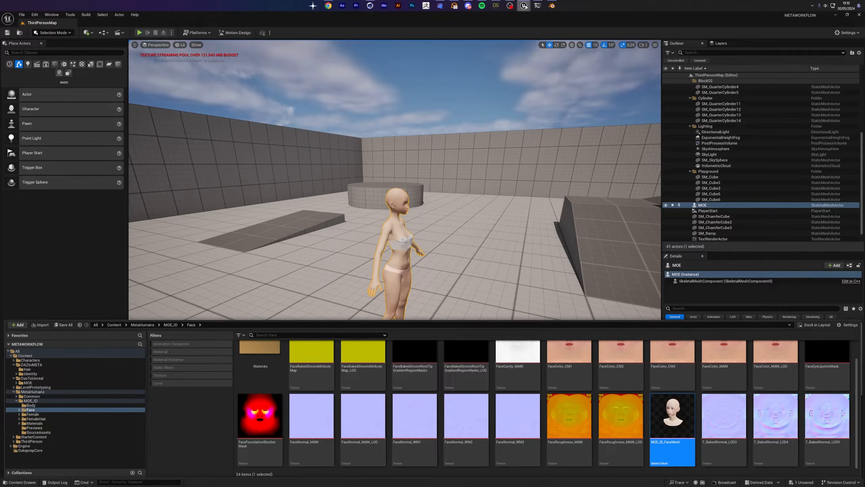
{"action": "left_click", "coordinate": [523, 5]}
{"action": "left_click", "coordinate": [301, 195]}
{"action": "scroll", "coordinate": [300, 195], "scroll_direction": "up", "scroll_amount": 5}
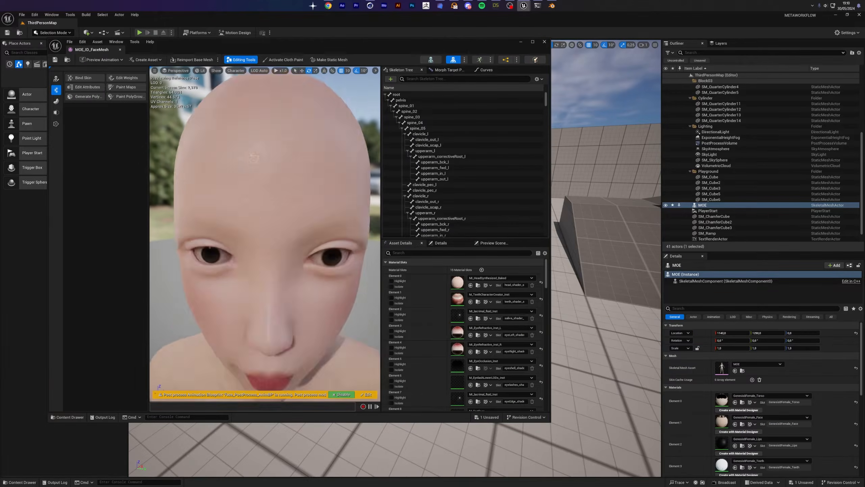
{"action": "scroll", "coordinate": [300, 195], "scroll_direction": "down", "scroll_amount": 5}
{"action": "scroll", "coordinate": [300, 195], "scroll_direction": "up", "scroll_amount": 2}
{"action": "scroll", "coordinate": [262, 218], "scroll_direction": "up", "scroll_amount": 3}
{"action": "scroll", "coordinate": [262, 218], "scroll_direction": "down", "scroll_amount": 3}
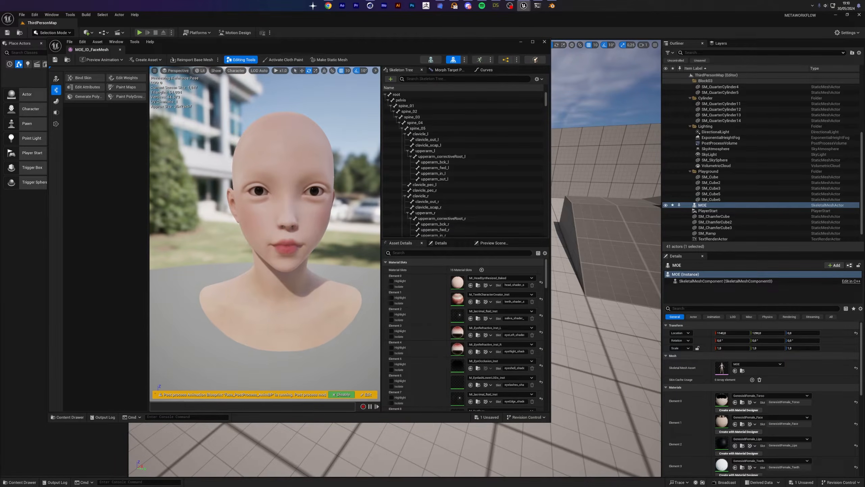
{"action": "scroll", "coordinate": [263, 217], "scroll_direction": "up", "scroll_amount": 2}
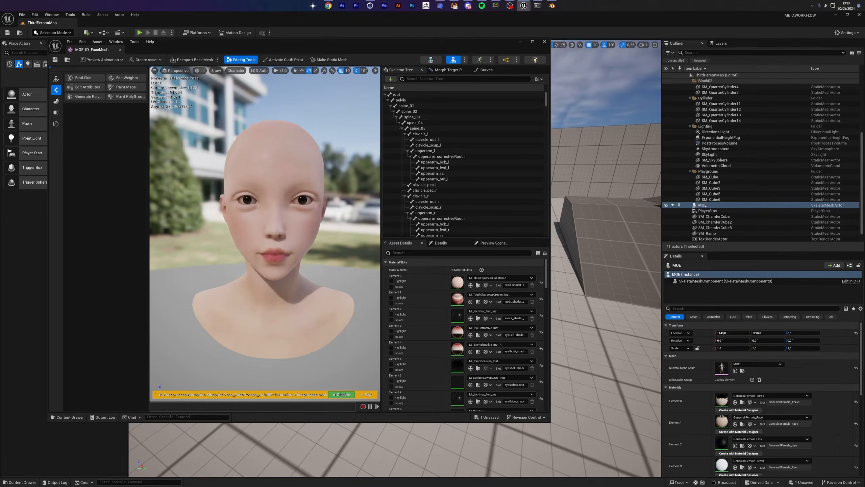
- Make a static mesh from the MOE_ID_FaceMesh and save it in DAZtoMETA's Identity folder as FACE_StaticMesh
{"action": "middle_click_drag", "start_coordinate": [266, 209], "coordinate": [273, 202]}
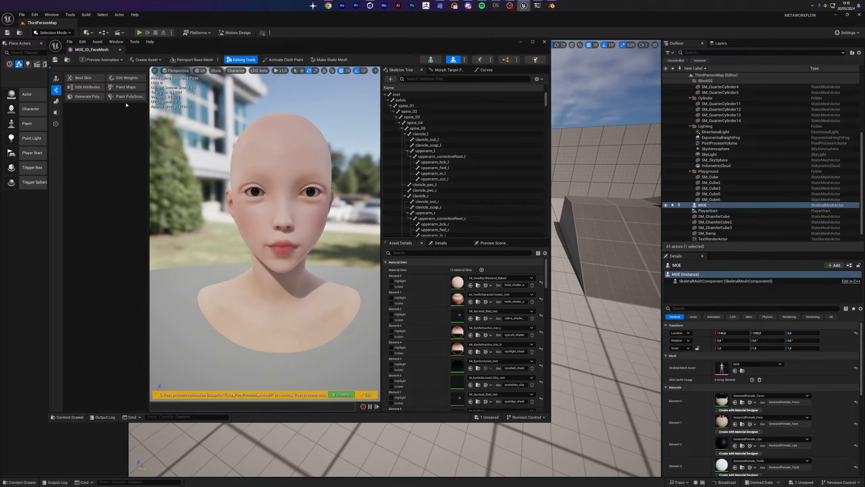
{"action": "left_click", "coordinate": [339, 59]}
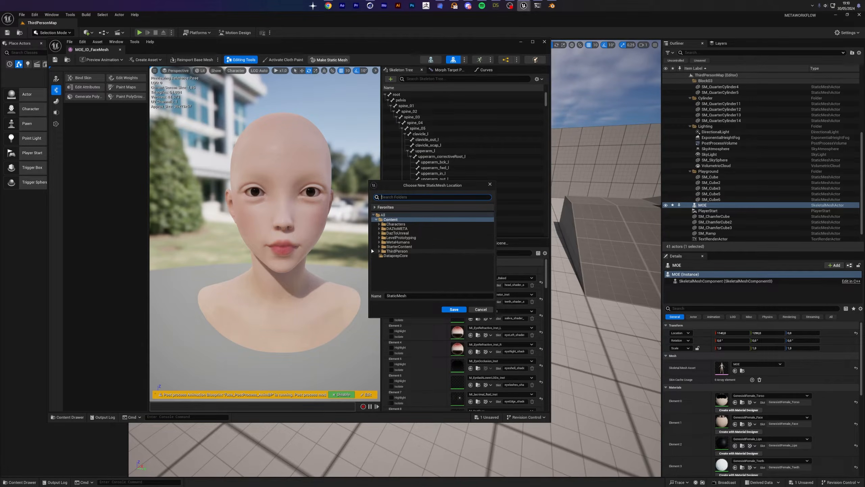
{"action": "left_click_drag", "start_coordinate": [408, 228], "coordinate": [381, 229]}
{"action": "key", "text": "Escape"}
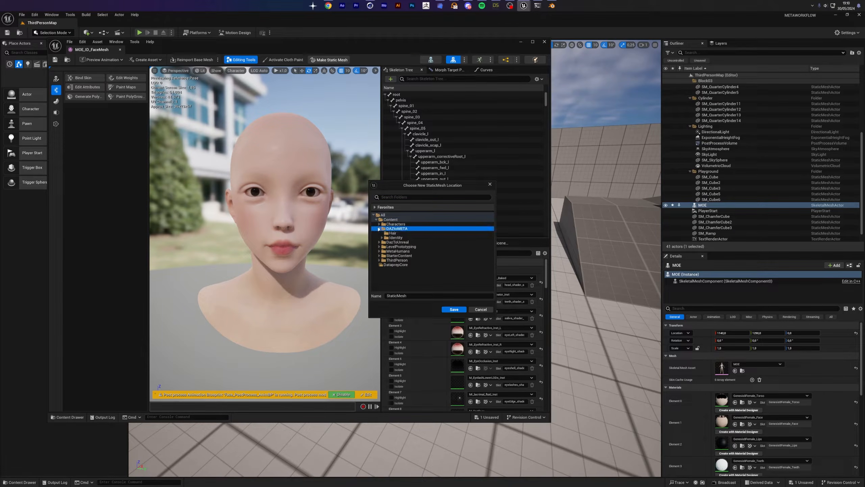
{"action": "left_click", "coordinate": [379, 229]}
{"action": "left_click", "coordinate": [394, 237]}
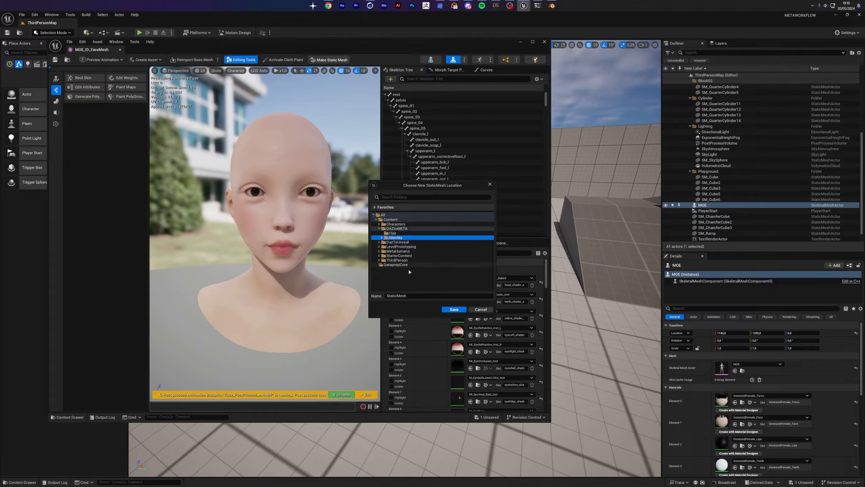
{"action": "left_click", "coordinate": [415, 295]}
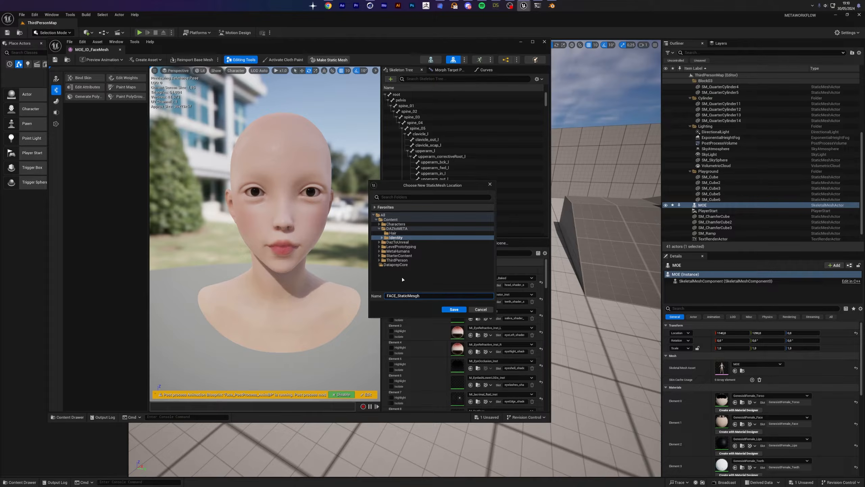
{"action": "key", "text": "Return"}
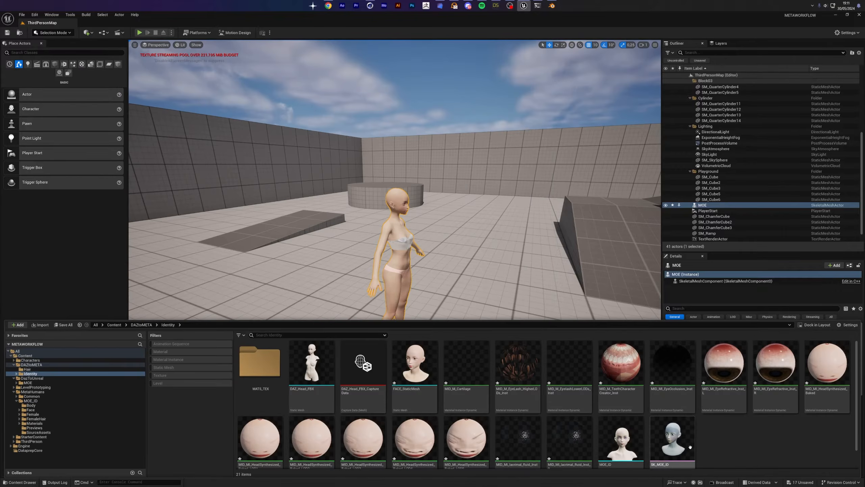
- Try to export the FACE_StaticMesh asset from the Identity folder as an FBX file
{"action": "right_click", "coordinate": [414, 355]}
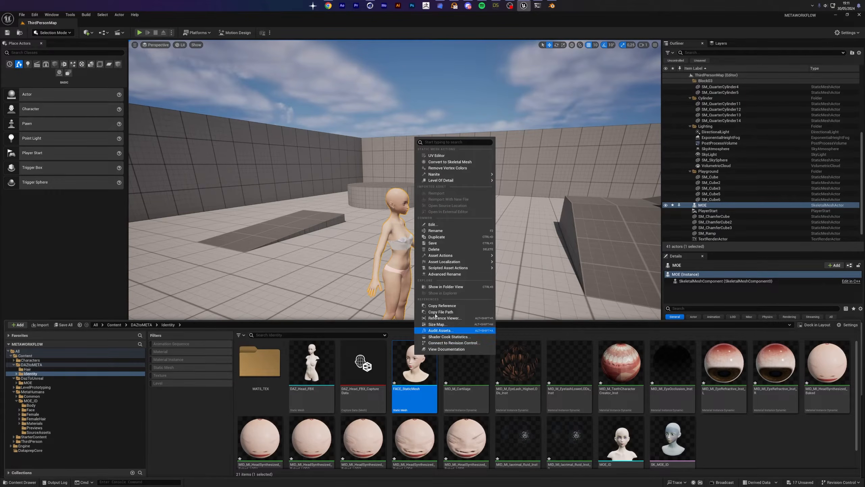
{"action": "mouse_move", "coordinate": [477, 255]}
{"action": "left_click", "coordinate": [510, 290]}
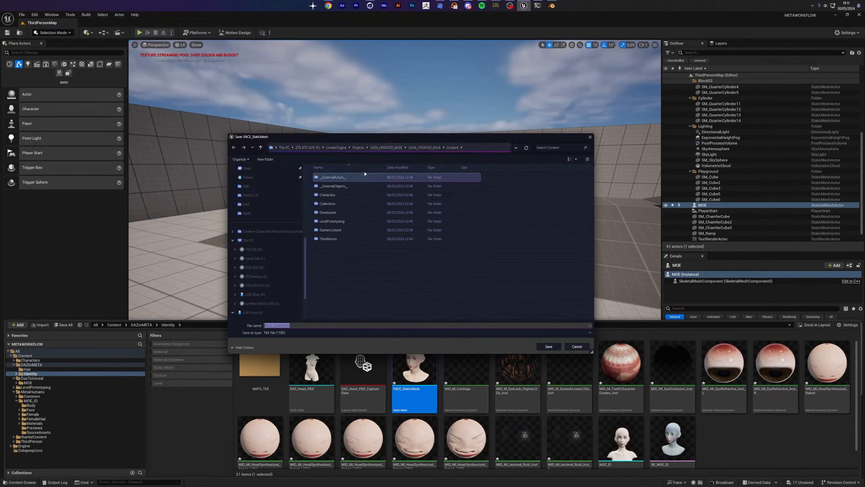
{"action": "key", "text": "Escape"}
- Create a Blueprint Class with Actor as its parent in the DazToUnreal MOE folder and name it MOE_META
{"action": "left_click", "coordinate": [33, 369]}
{"action": "left_click", "coordinate": [34, 392]}
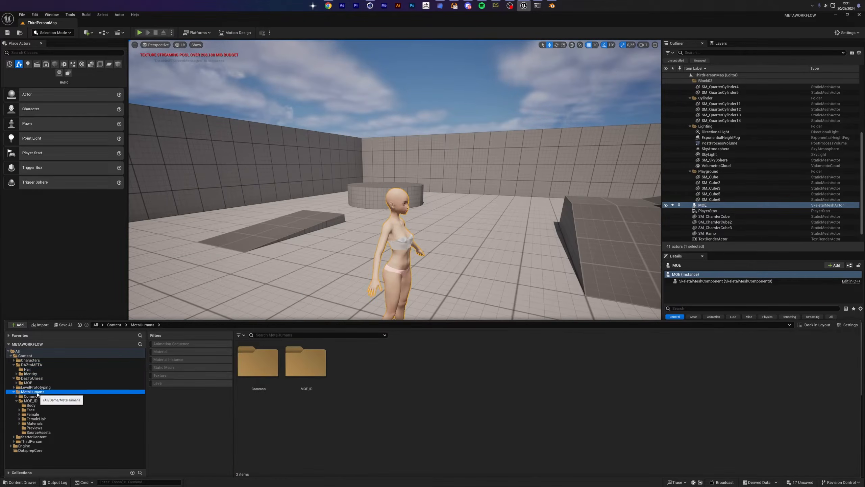
{"action": "left_click", "coordinate": [32, 401]}
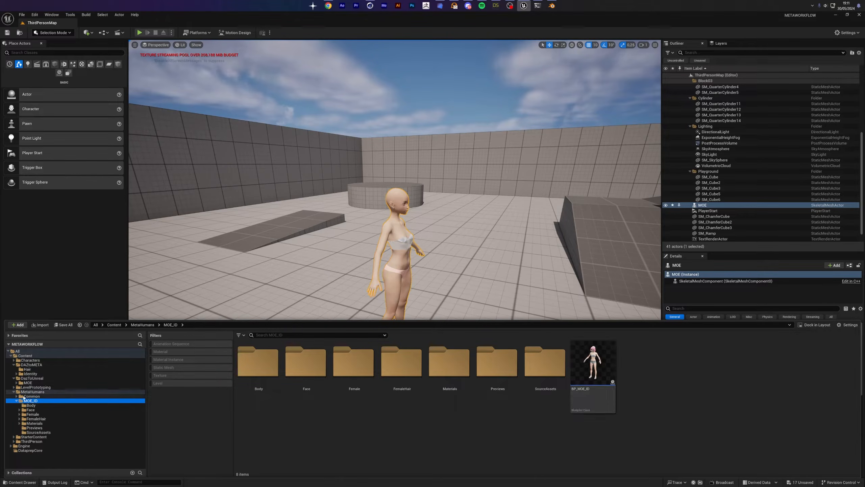
{"action": "left_click", "coordinate": [32, 386]}
{"action": "left_click", "coordinate": [30, 383]}
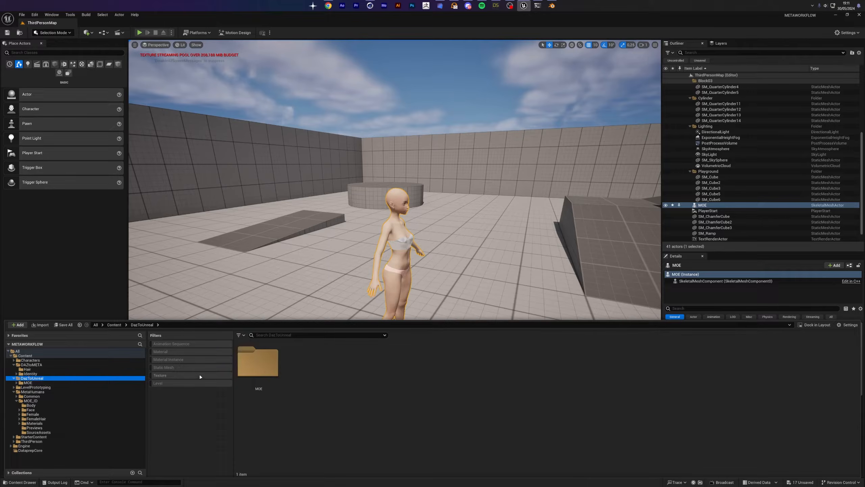
{"action": "right_click", "coordinate": [620, 381]}
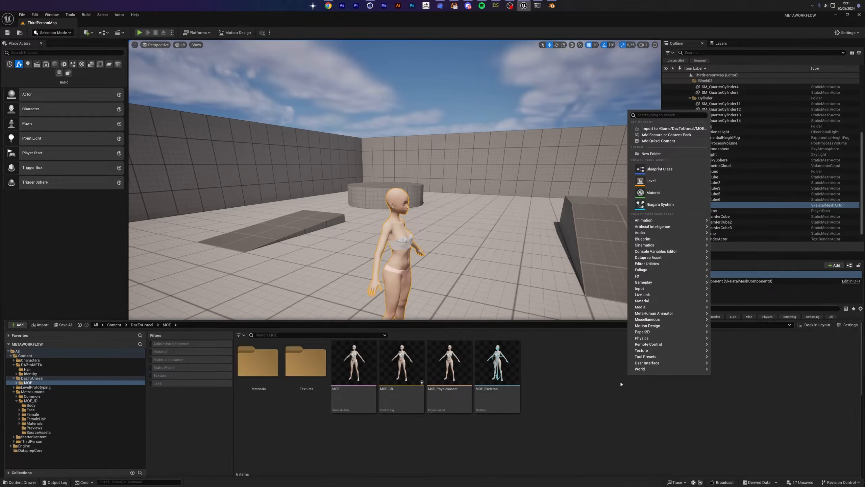
{"action": "left_click", "coordinate": [667, 174]}
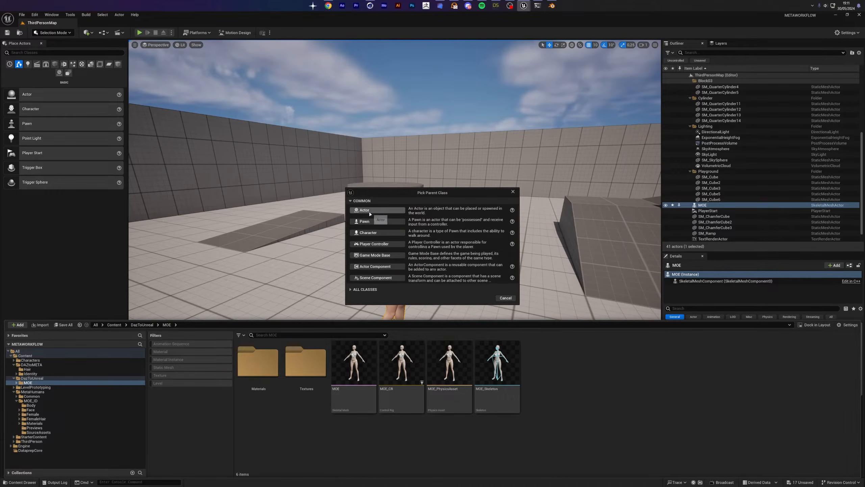
{"action": "left_click", "coordinate": [370, 210]}
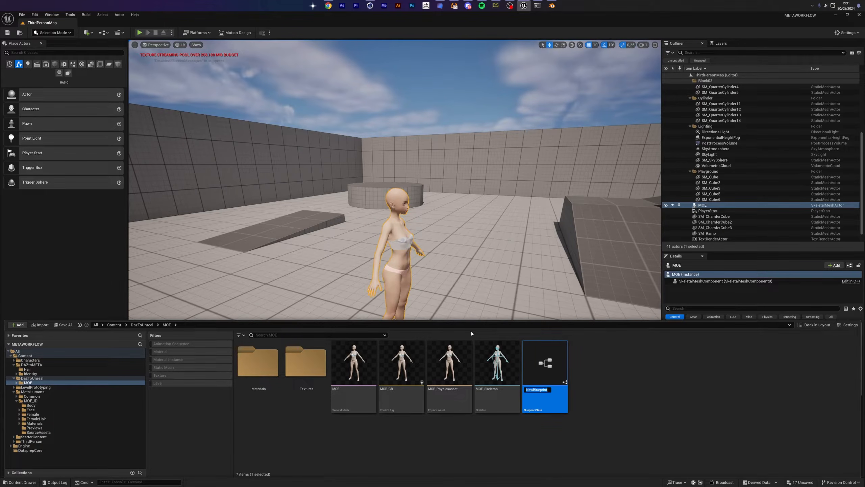
{"action": "type", "text": "MOE_M"}
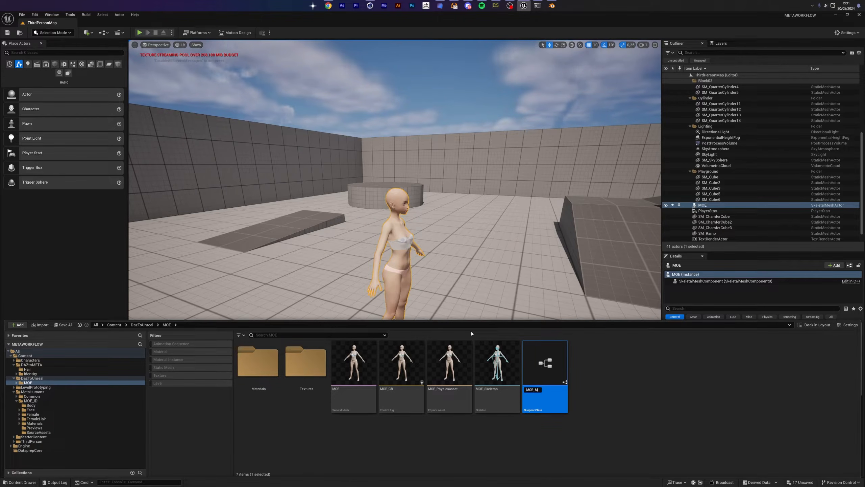
{"action": "type", "text": "ETA"}
{"action": "key", "text": "Return"}
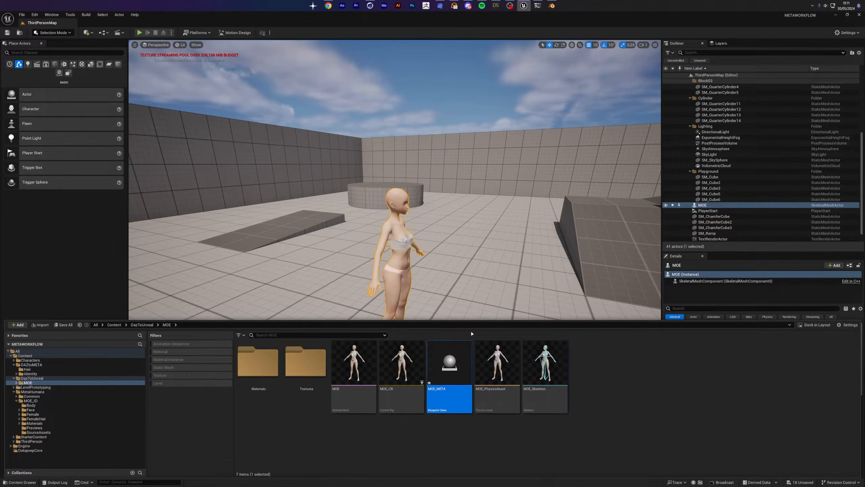
- Open the MOE_META blueprint and add a Skeletal Mesh component named BODY
{"action": "double_click", "coordinate": [449, 365]}
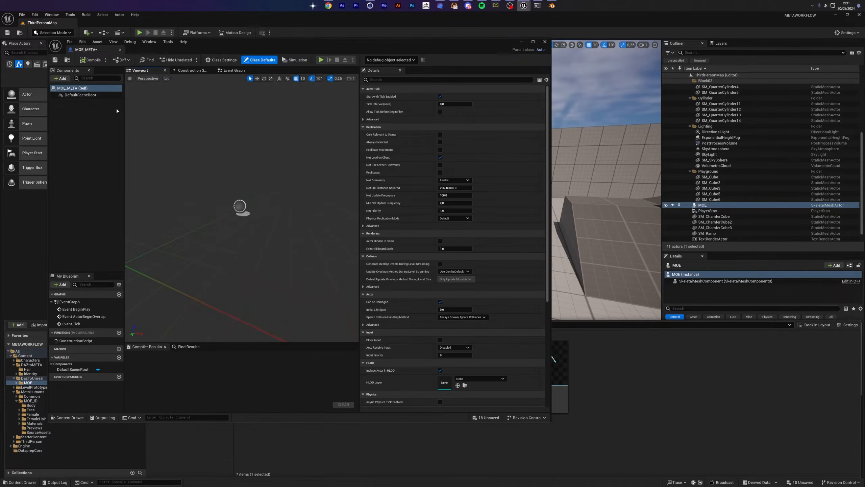
{"action": "left_click", "coordinate": [60, 78]}
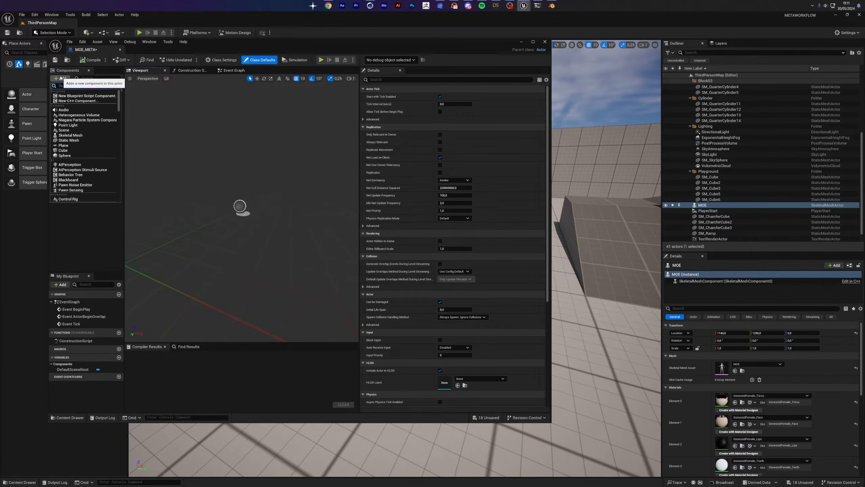
{"action": "left_click", "coordinate": [74, 136]}
{"action": "type", "text": "BODY"}
{"action": "key", "text": "Return"}
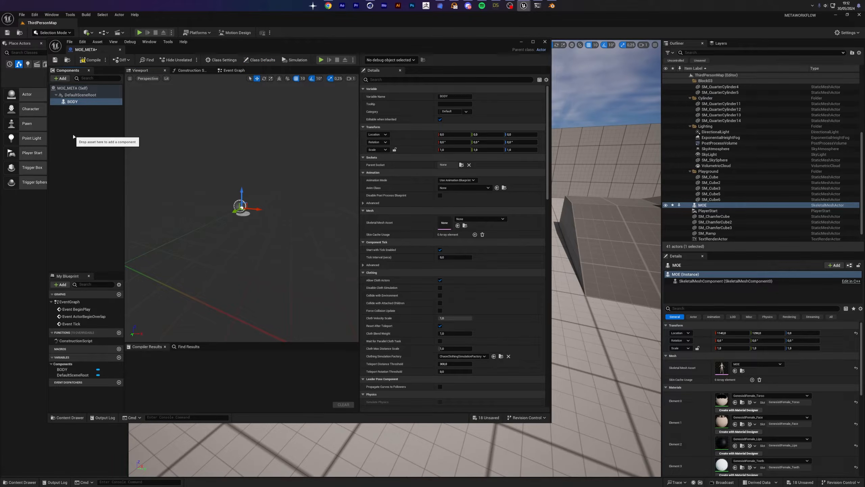
- Assign the MOE skeletal mesh to the BODY component and view the character's upper body
{"action": "left_click", "coordinate": [482, 211]}
{"action": "left_click", "coordinate": [482, 213]}
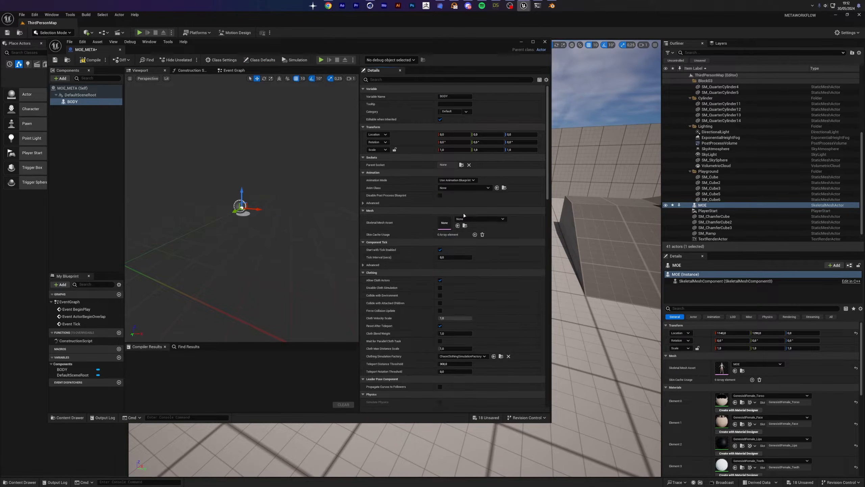
{"action": "left_click", "coordinate": [480, 219]}
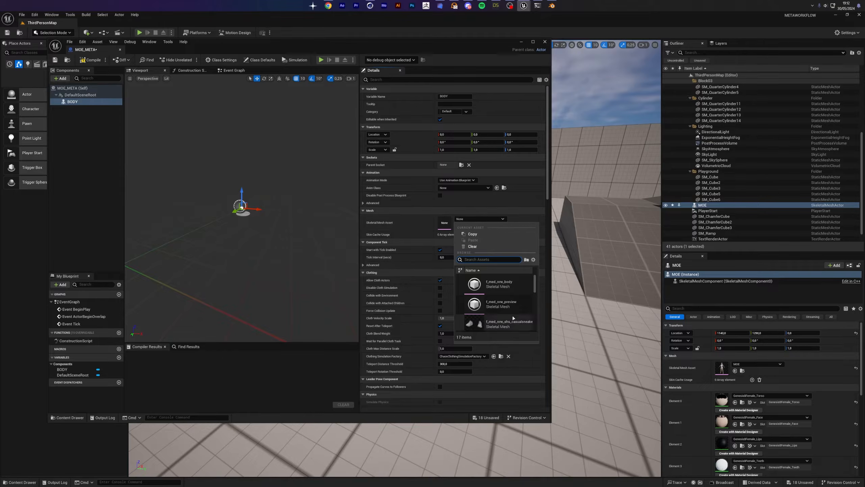
{"action": "scroll", "coordinate": [508, 307], "scroll_direction": "down", "scroll_amount": 5}
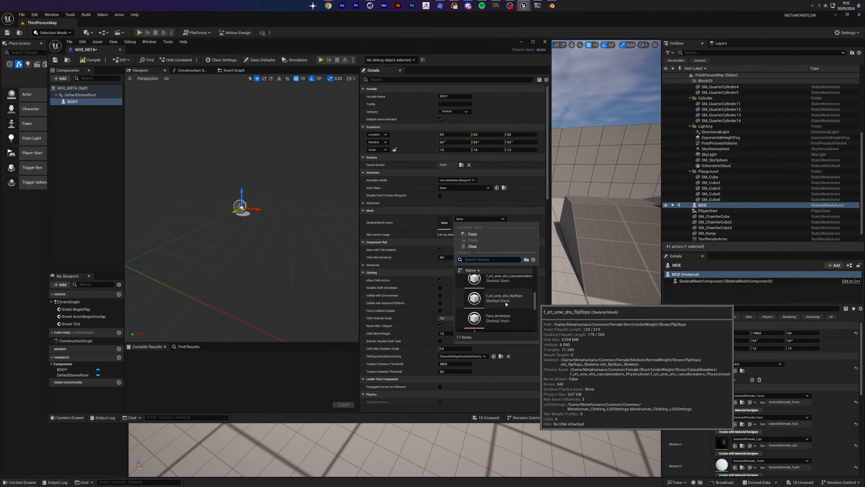
{"action": "type", "text": "MOE"}
{"action": "scroll", "coordinate": [502, 293], "scroll_direction": "up", "scroll_amount": 1}
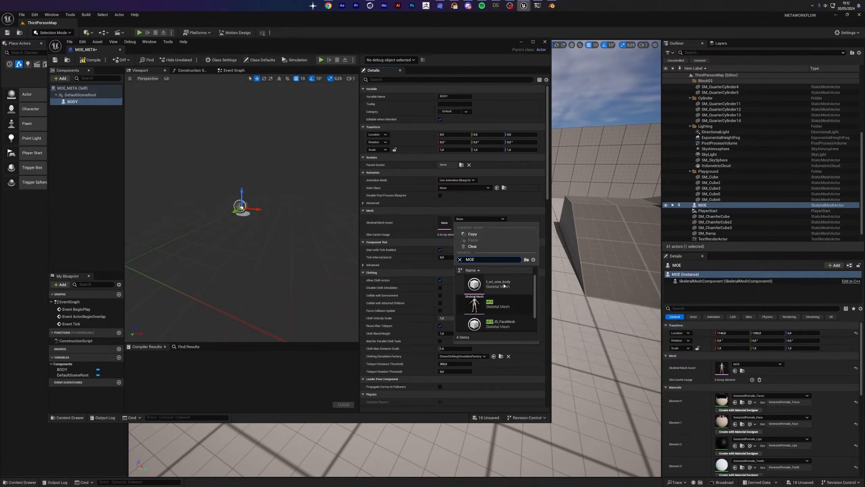
{"action": "left_click", "coordinate": [504, 308]}
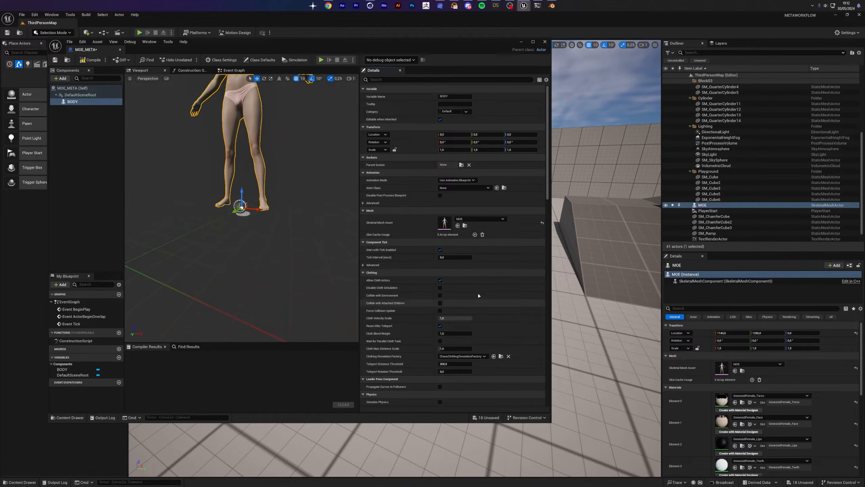
{"action": "key", "text": "f"}
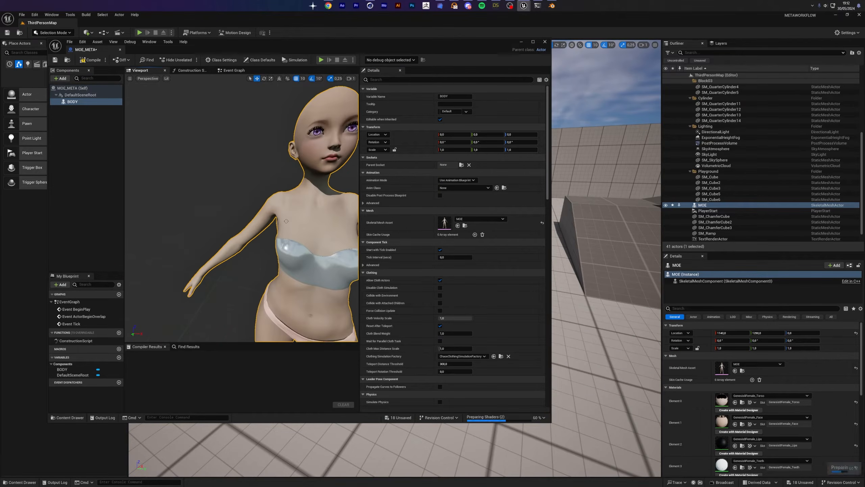
{"action": "scroll", "coordinate": [283, 220], "scroll_direction": "up", "scroll_amount": 3}
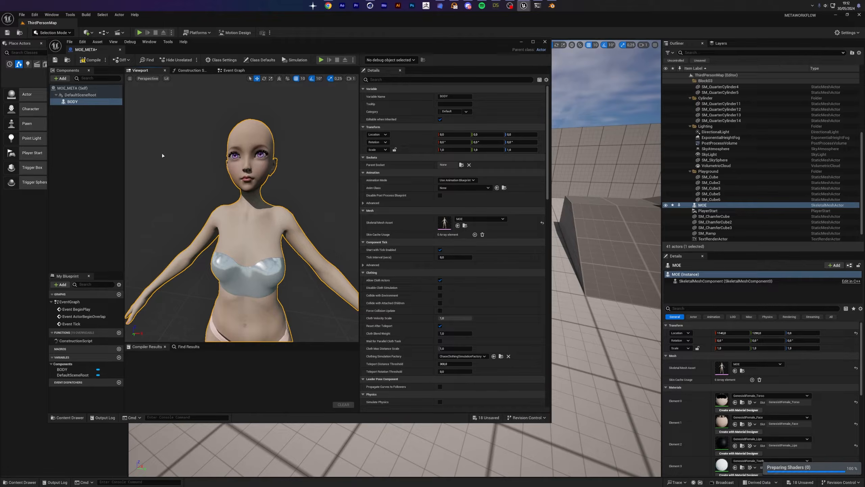
- Compile and save the MOE_META blueprint, and close its editor
{"action": "left_click", "coordinate": [88, 59]}
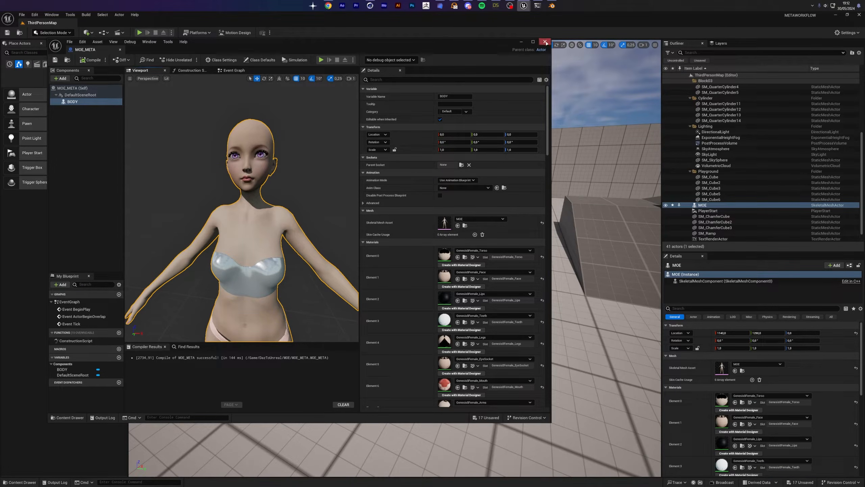
{"action": "key", "text": "ctrl+space"}
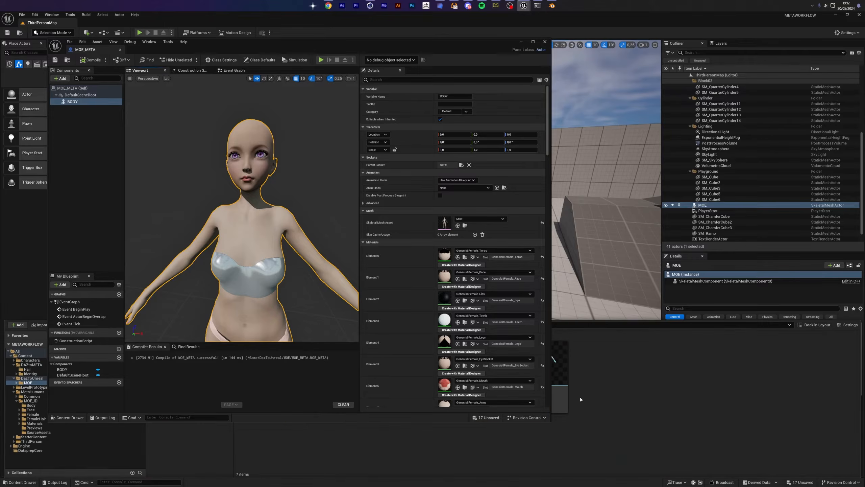
{"action": "left_click", "coordinate": [545, 42]}
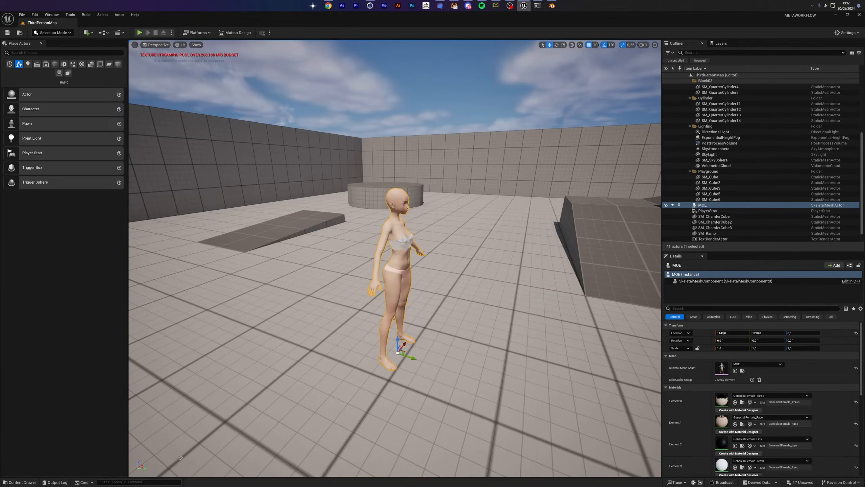
- Create a new material named INVISIBLE in the MOE character's Materials folder
{"action": "key", "text": "ctrl+space"}
{"action": "double_click", "coordinate": [258, 361]}
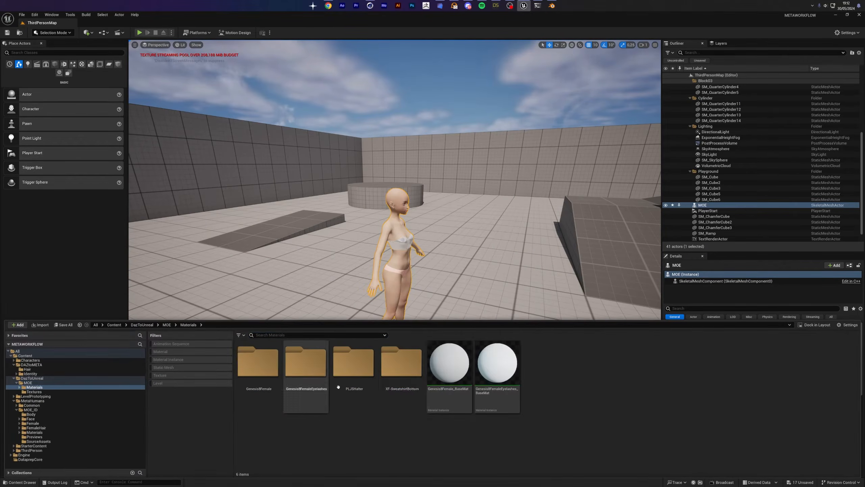
{"action": "right_click", "coordinate": [414, 438]}
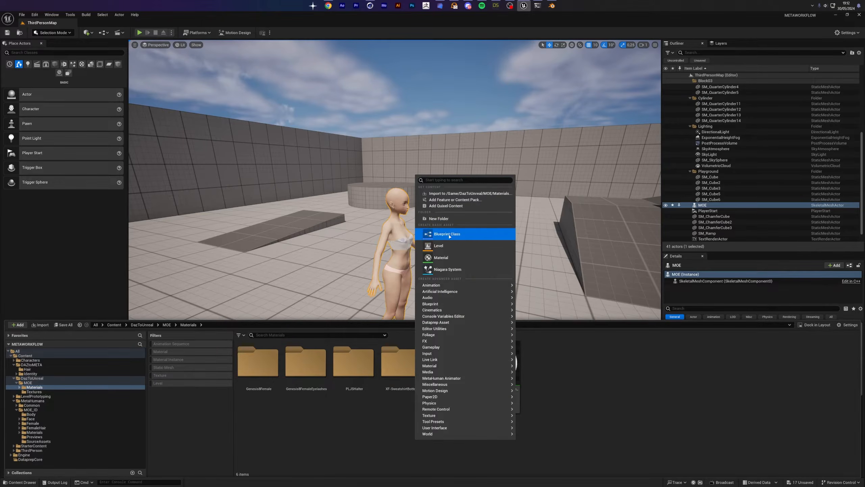
{"action": "left_click", "coordinate": [456, 258]}
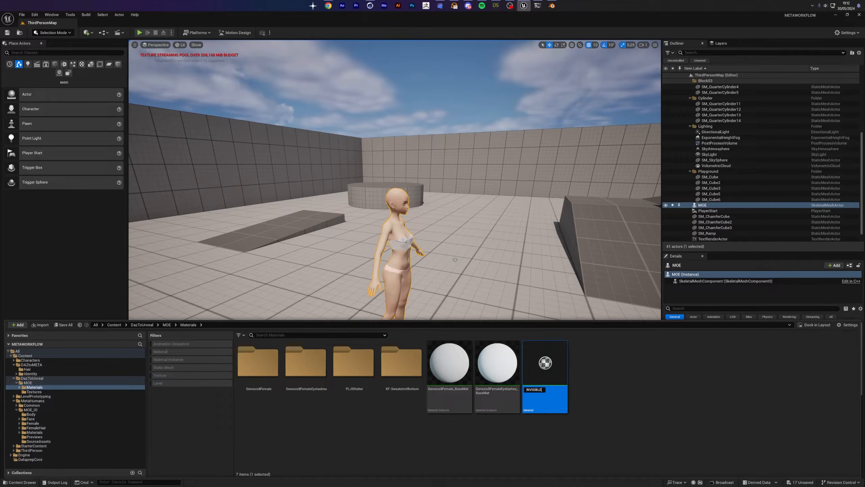
{"action": "key", "text": "Return"}
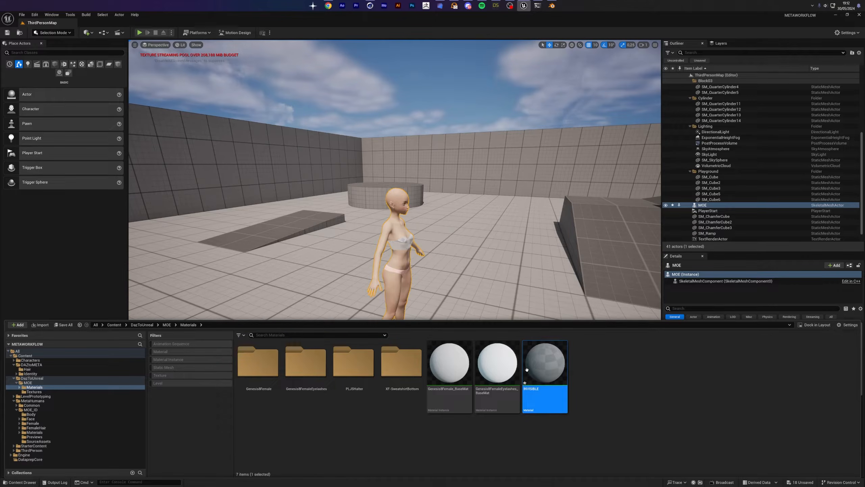
- Open the INVISIBLE material and set its Blend Mode to Masked
{"action": "double_click", "coordinate": [545, 363]}
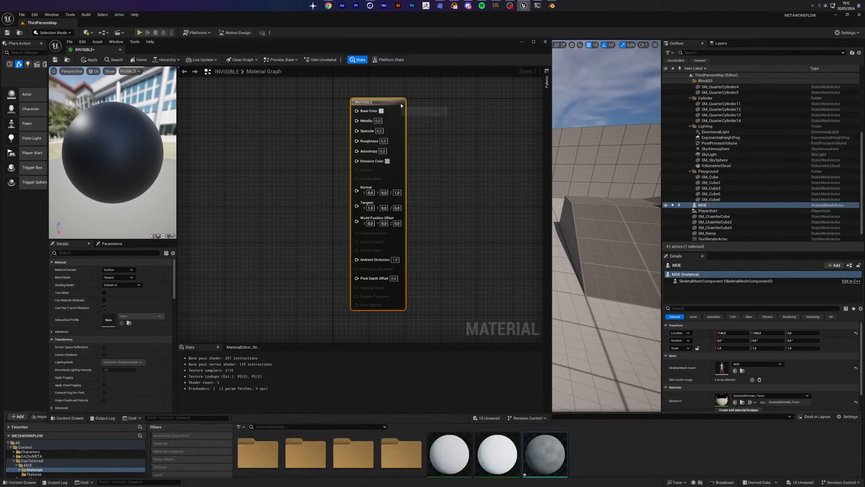
{"action": "right_click", "coordinate": [306, 202]}
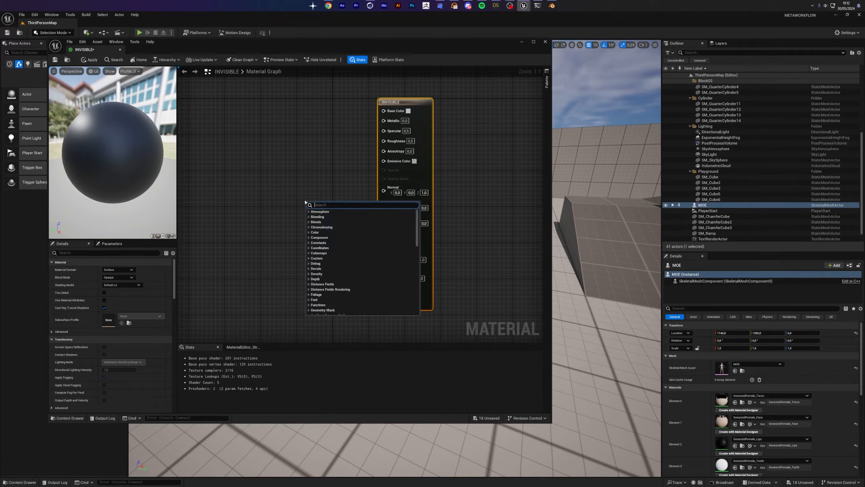
{"action": "left_click", "coordinate": [118, 277]}
{"action": "left_click", "coordinate": [116, 292]}
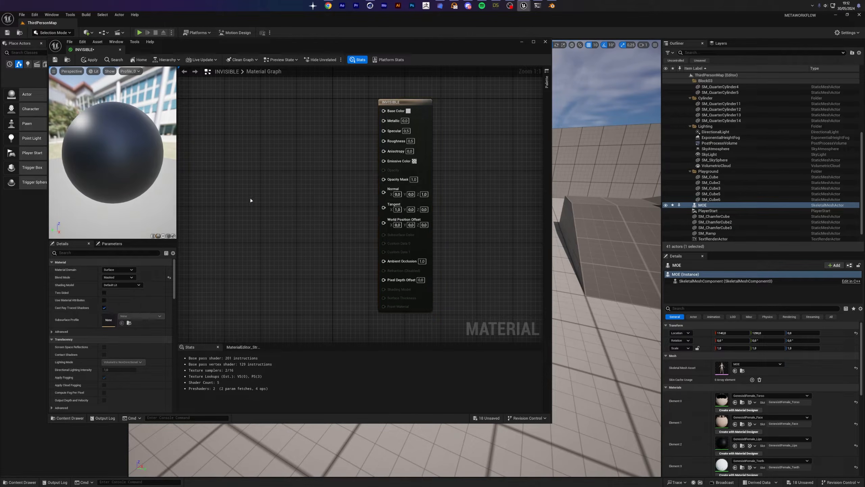
- Feed the INVISIBLE material's Opacity Mask from a Constant node with value 0, and save and close the material
{"action": "right_click", "coordinate": [251, 199]}
{"action": "type", "text": "const"}
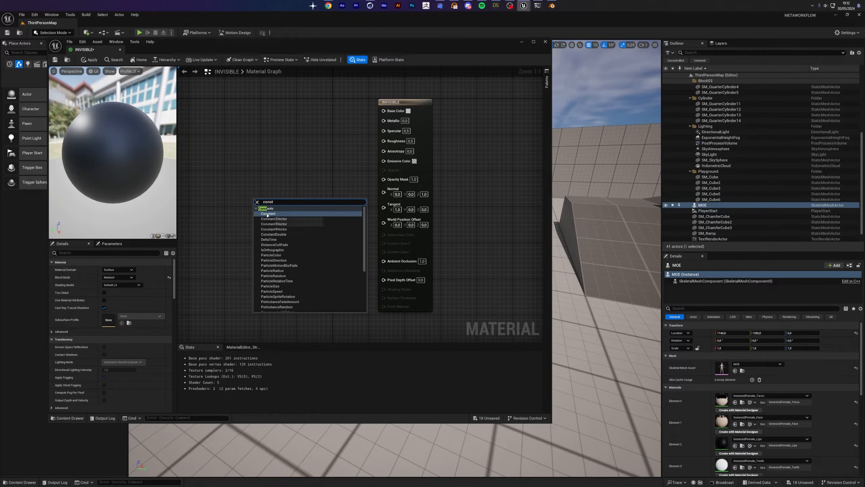
{"action": "left_click", "coordinate": [268, 213]}
{"action": "left_click_drag", "start_coordinate": [285, 210], "coordinate": [384, 180]}
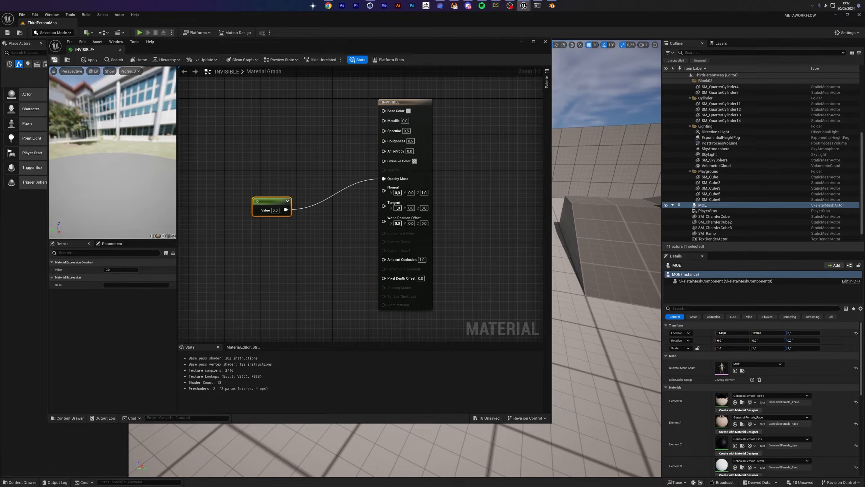
{"action": "left_click", "coordinate": [55, 60]}
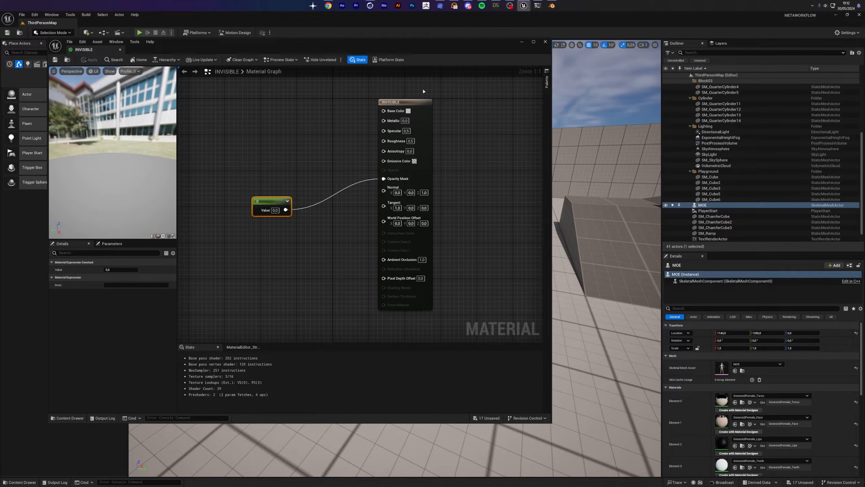
{"action": "left_click", "coordinate": [545, 41]}
- Open the MOE_META blueprint from the MOE folder and show its viewport
{"action": "key", "text": "ctrl+space"}
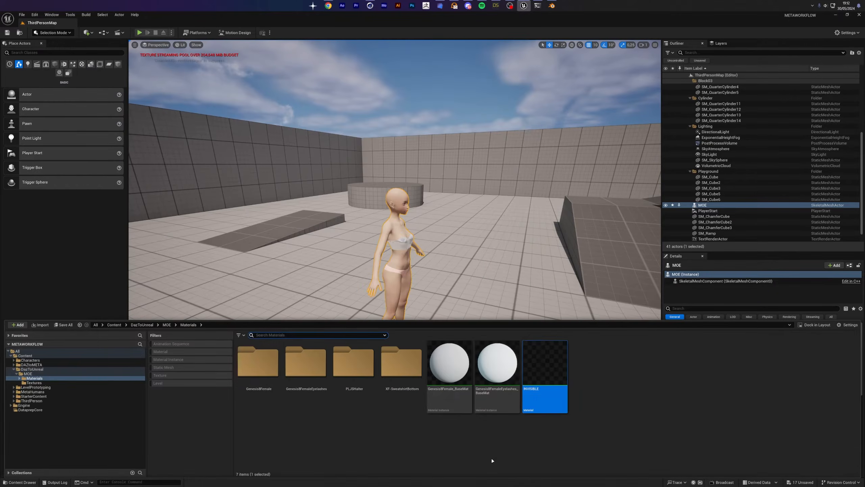
{"action": "key", "text": "alt+Left"}
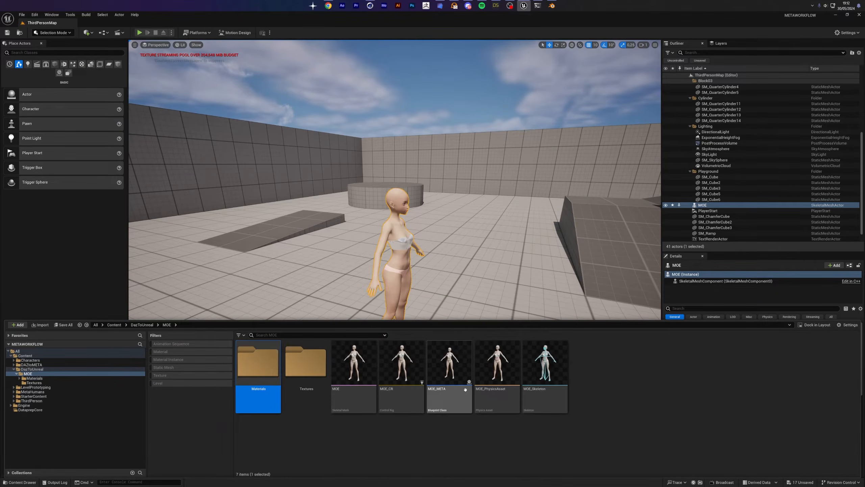
{"action": "left_click", "coordinate": [448, 358]}
{"action": "double_click", "coordinate": [448, 358]}
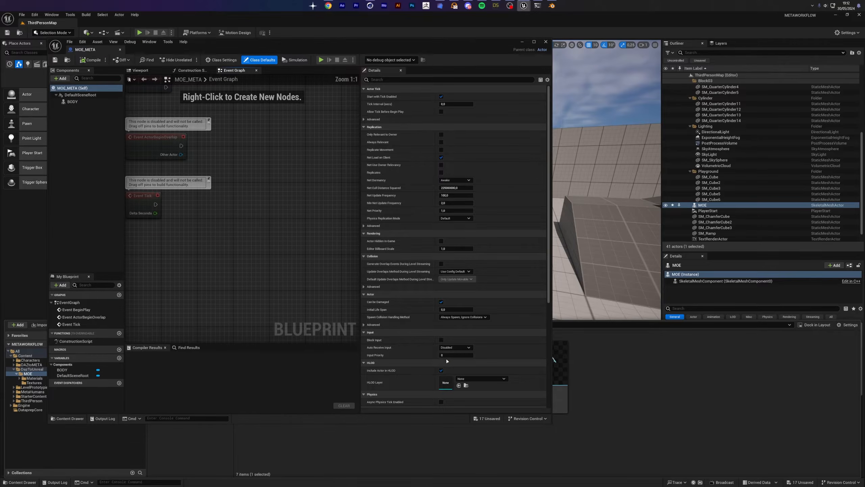
{"action": "left_click", "coordinate": [141, 71]}
- Add a Skeletal Mesh component named FACE under the BODY component
{"action": "left_click", "coordinate": [72, 101]}
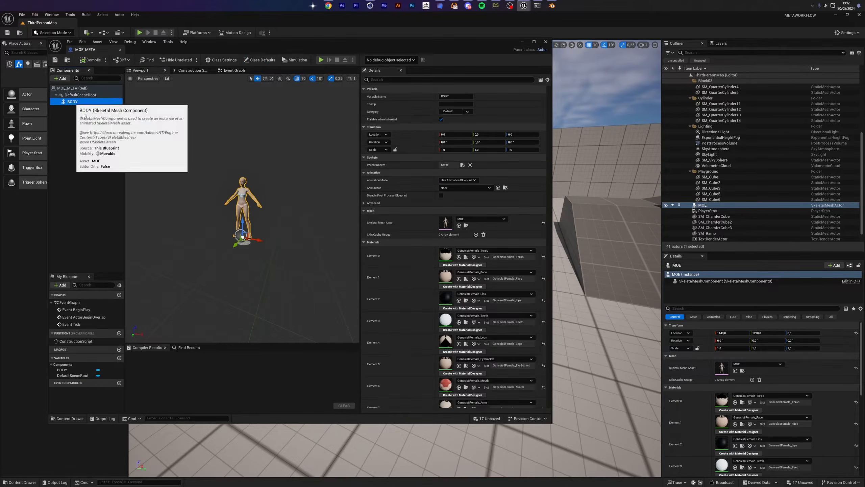
{"action": "scroll", "coordinate": [237, 236], "scroll_direction": "up", "scroll_amount": 5}
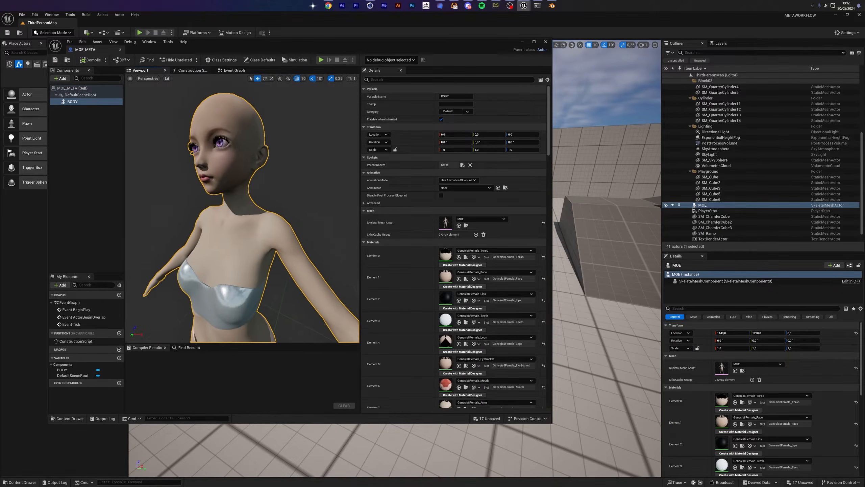
{"action": "left_click", "coordinate": [78, 102]}
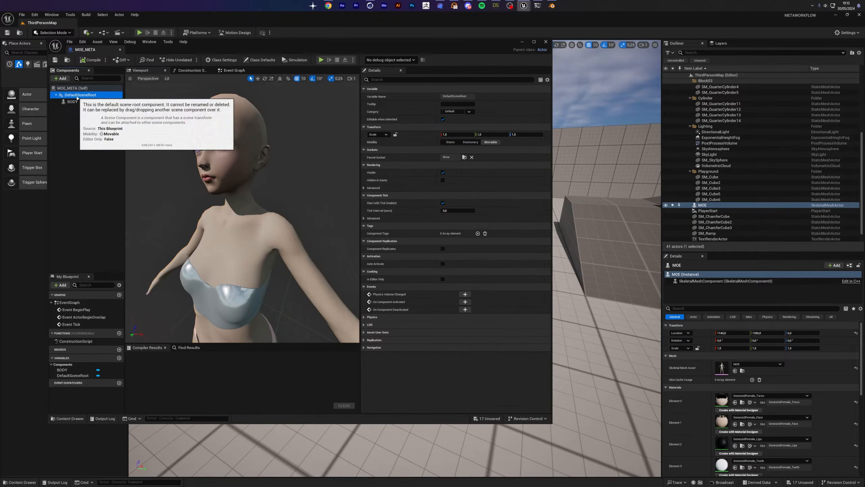
{"action": "left_click", "coordinate": [60, 79]}
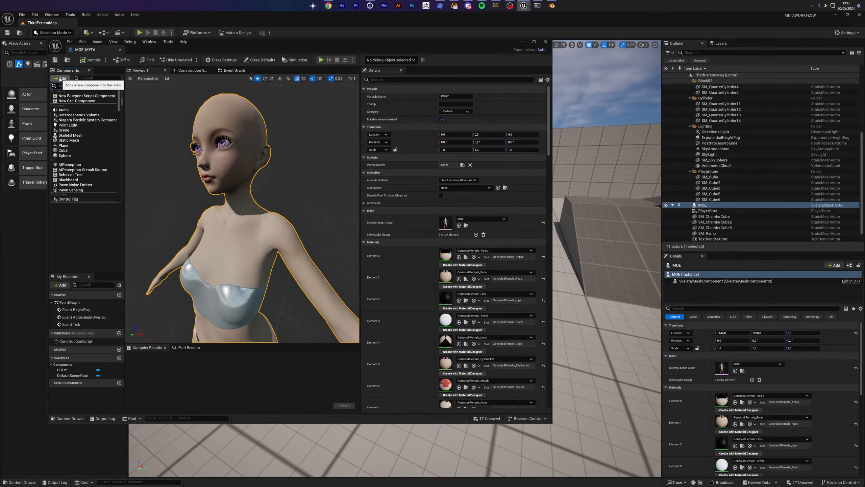
{"action": "left_click", "coordinate": [75, 138]}
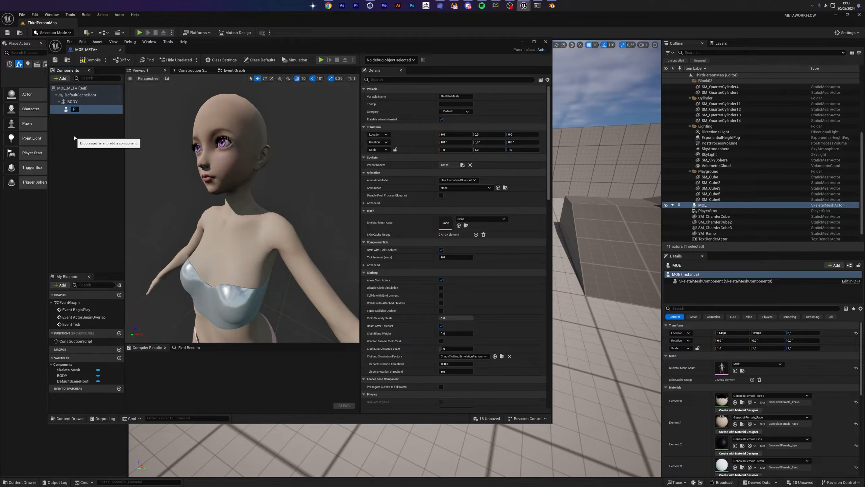
{"action": "type", "text": "FACE"}
{"action": "key", "text": "Return"}
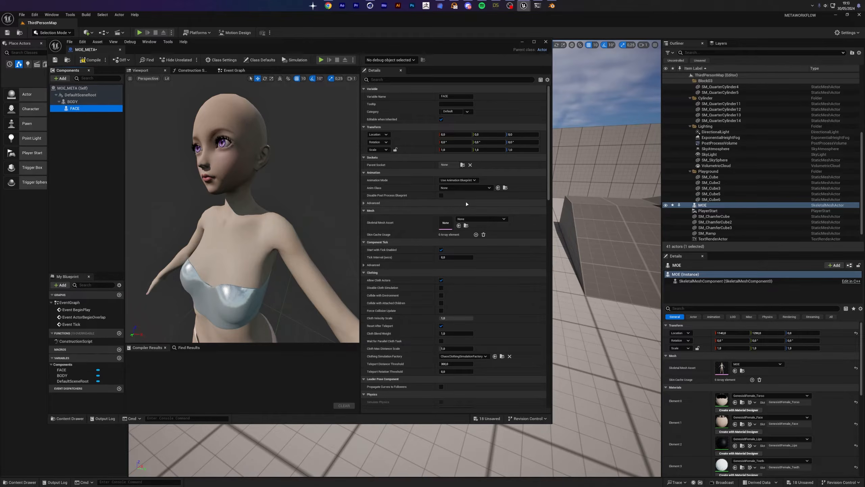
- Assign the MOE_ID_FaceMesh skeletal mesh to the FACE component
{"action": "left_click", "coordinate": [481, 218]}
{"action": "scroll", "coordinate": [492, 307], "scroll_direction": "down", "scroll_amount": 3}
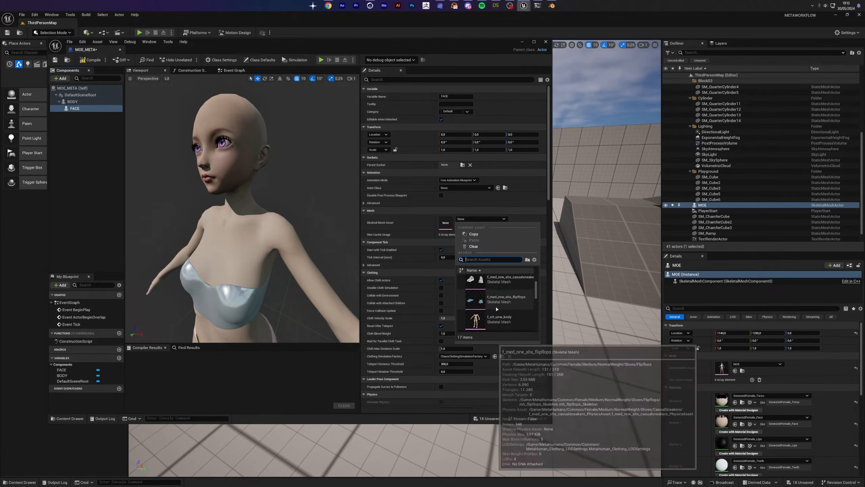
{"action": "scroll", "coordinate": [515, 306], "scroll_direction": "down", "scroll_amount": 2}
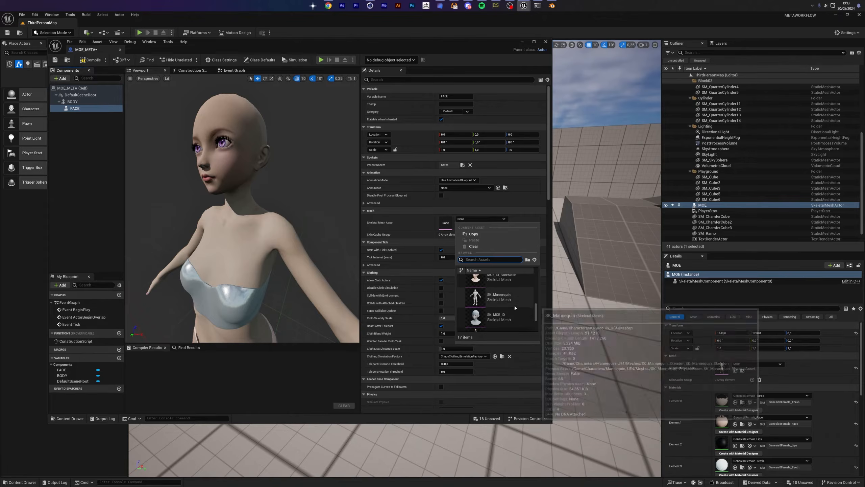
{"action": "left_click", "coordinate": [509, 279]}
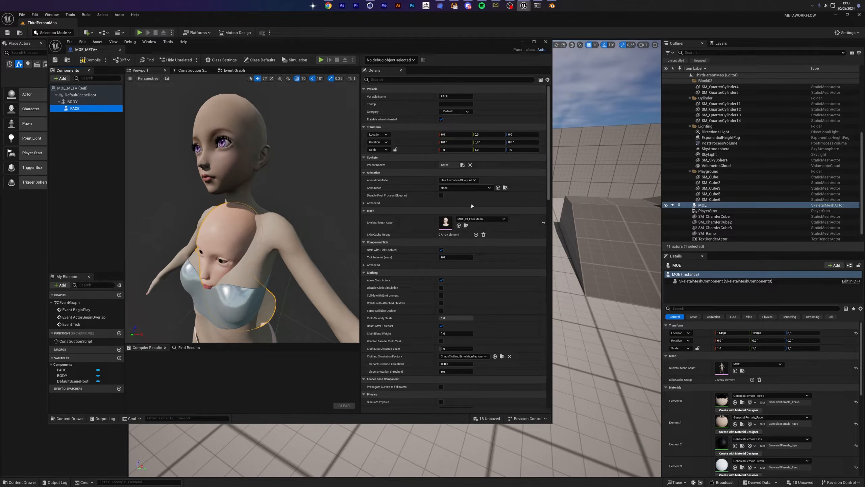
{"action": "left_click", "coordinate": [462, 165]}
{"action": "left_click", "coordinate": [389, 165]}
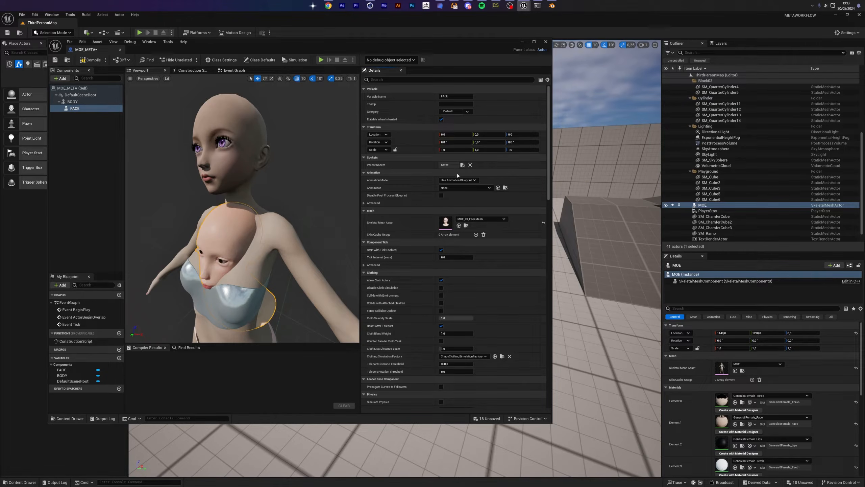
{"action": "left_click", "coordinate": [463, 165]}
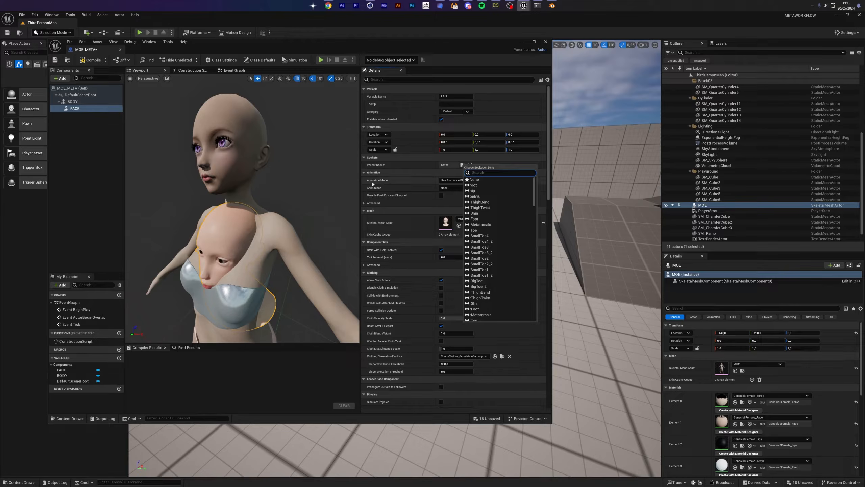
{"action": "left_click", "coordinate": [392, 166]}
- Move the FACE component up and back onto MOE's head without grid snapping, to about -3.2 on Y and 25 on Z
{"action": "scroll", "coordinate": [242, 210], "scroll_direction": "down", "scroll_amount": 5}
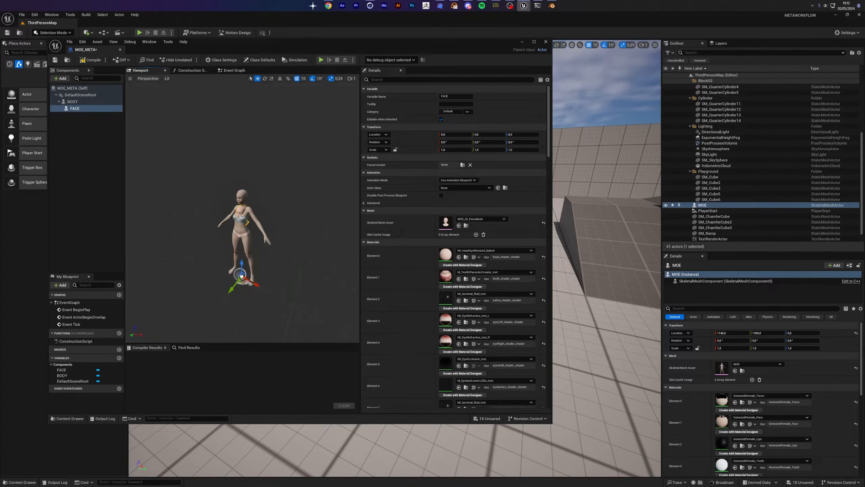
{"action": "left_click_drag", "start_coordinate": [241, 318], "coordinate": [242, 299]}
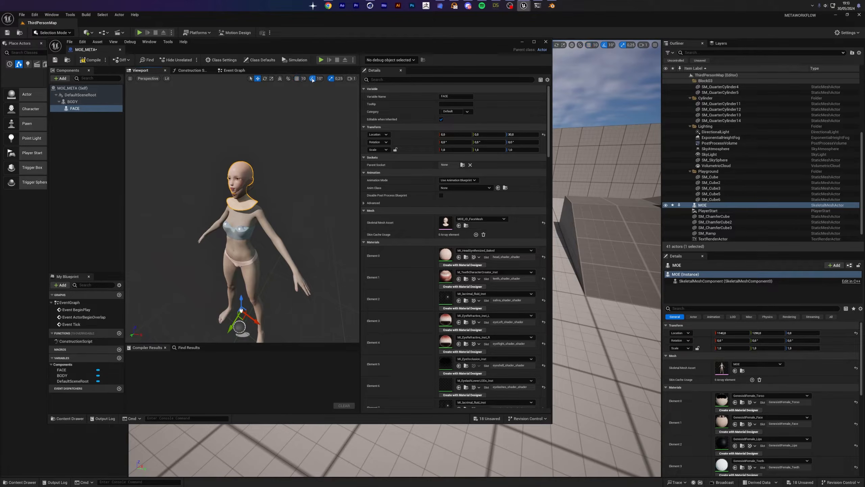
{"action": "left_click_drag", "start_coordinate": [240, 296], "coordinate": [241, 299]}
{"action": "left_click_drag", "start_coordinate": [231, 332], "coordinate": [234, 328]}
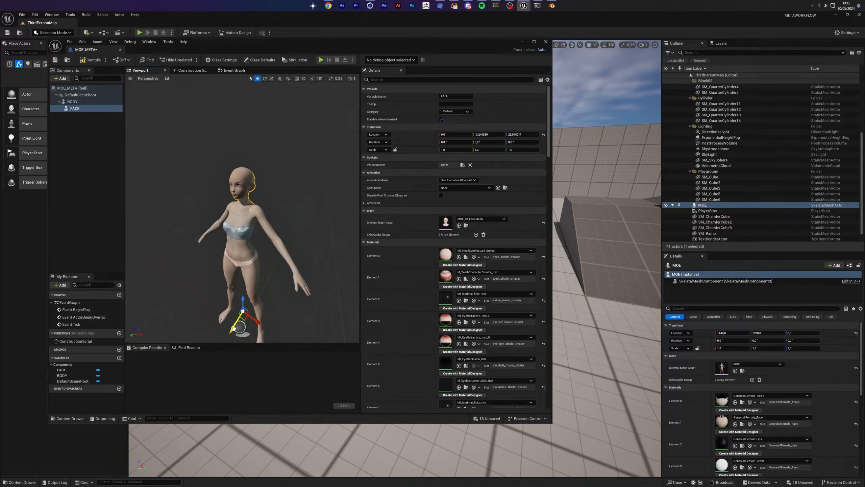
- Nudge the FACE component to about 25.7 on Z and slightly forward, and check its head and neck alignment from several angles
{"action": "scroll", "coordinate": [235, 322], "scroll_direction": "up", "scroll_amount": 10}
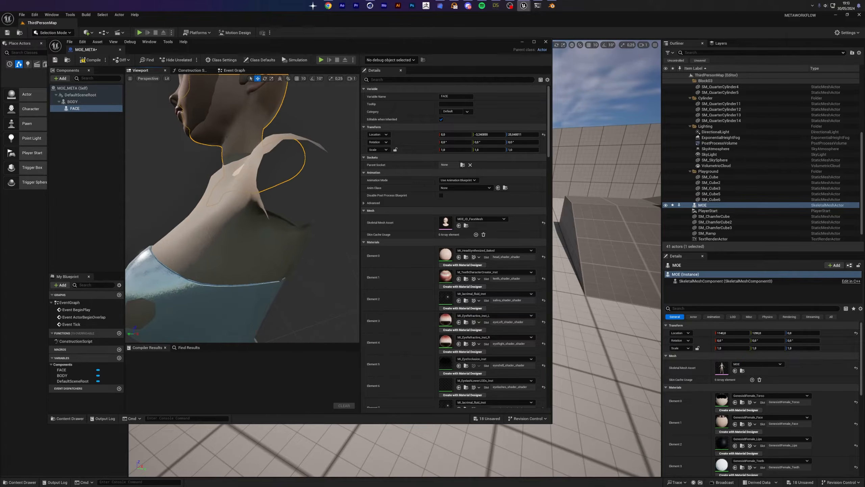
{"action": "scroll", "coordinate": [267, 243], "scroll_direction": "down", "scroll_amount": 6}
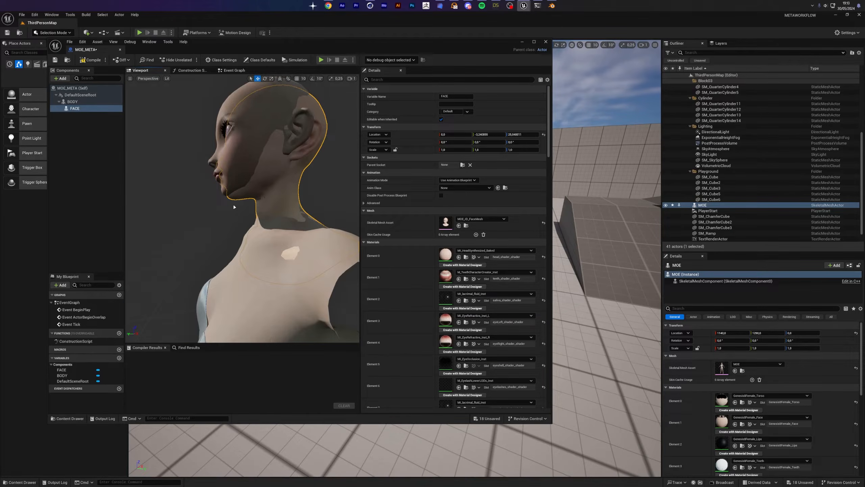
{"action": "right_click_drag", "start_coordinate": [268, 193], "coordinate": [268, 193]}
{"action": "scroll", "coordinate": [254, 323], "scroll_direction": "down", "scroll_amount": 3}
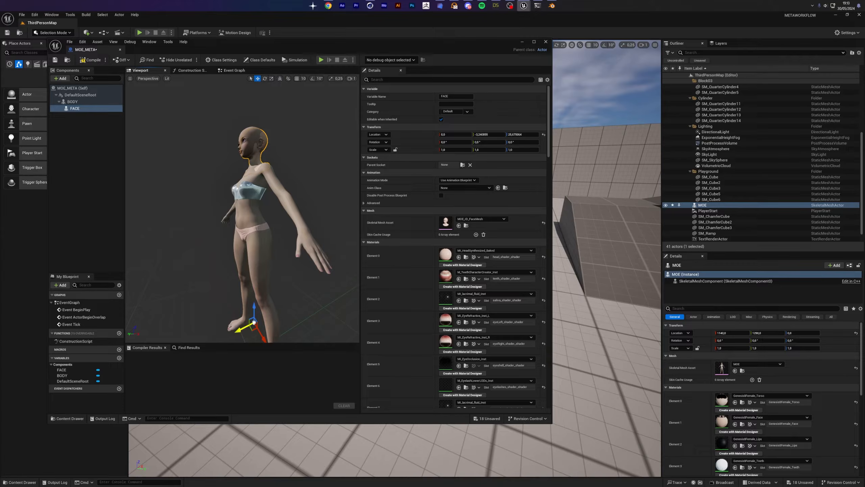
{"action": "left_click_drag", "start_coordinate": [254, 322], "coordinate": [253, 323]}
{"action": "right_click_drag", "start_coordinate": [230, 291], "coordinate": [234, 280]}
{"action": "right_click_drag", "start_coordinate": [220, 216], "coordinate": [223, 213]}
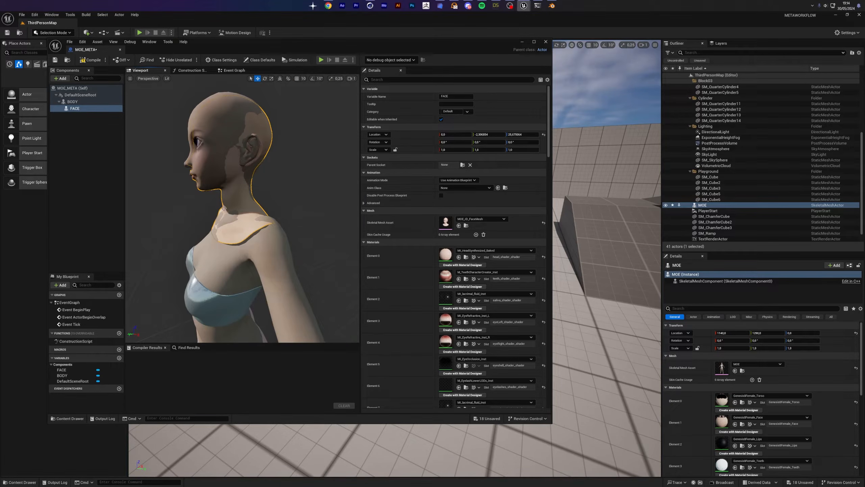
{"action": "right_click_drag", "start_coordinate": [224, 208], "coordinate": [214, 210]}
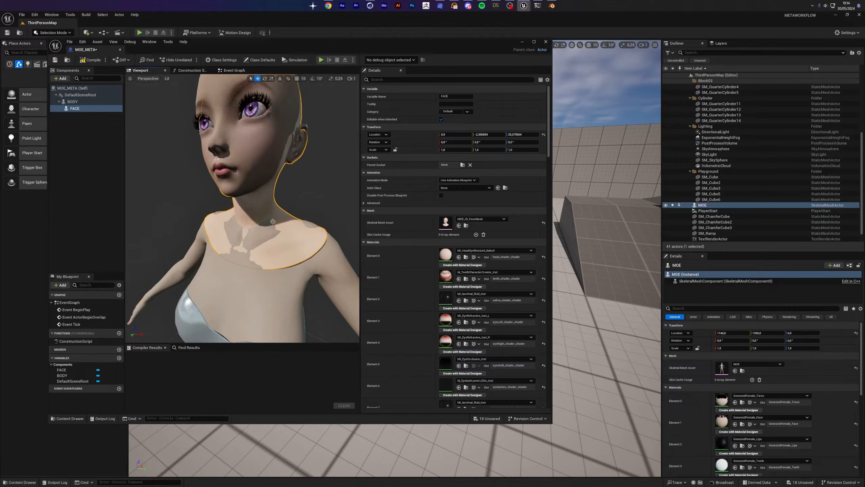
{"action": "right_click_drag", "start_coordinate": [273, 221], "coordinate": [249, 218]}
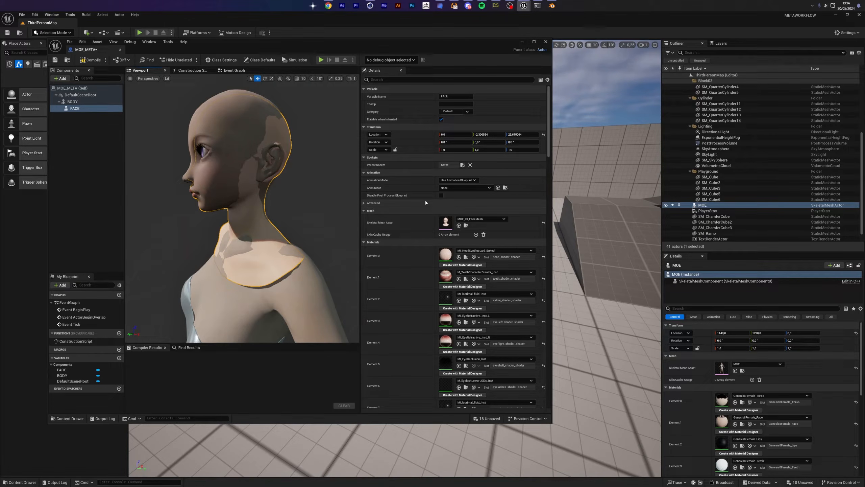
- Set the FACE component's parent socket to the head bone
{"action": "left_click", "coordinate": [462, 165]}
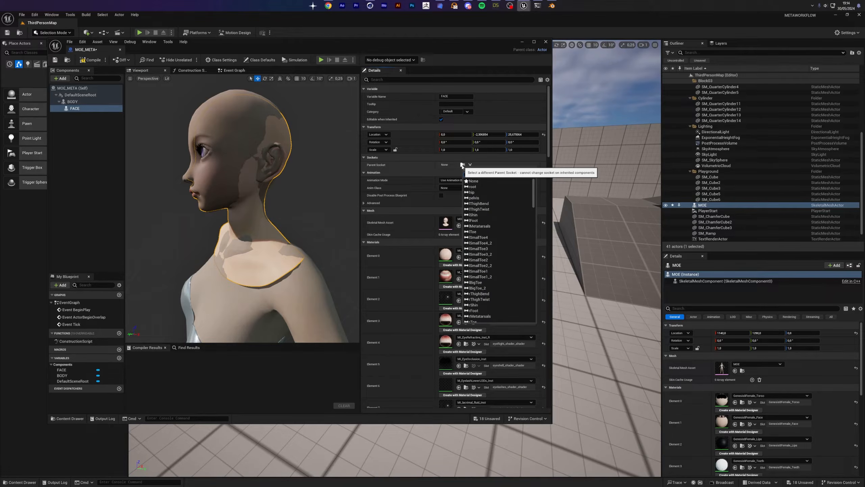
{"action": "type", "text": "head"}
{"action": "left_click", "coordinate": [483, 179]}
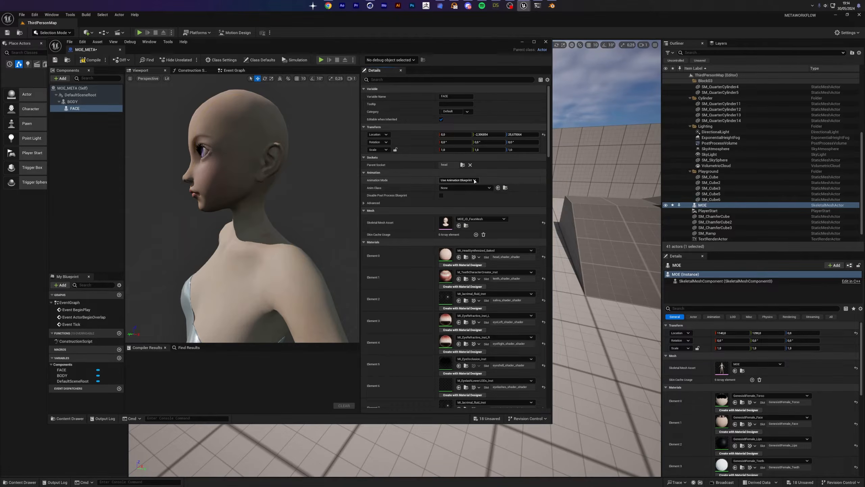
- Rotate the FACE component upright by setting its X rotation to -90°
{"action": "right_click_drag", "start_coordinate": [242, 207], "coordinate": [245, 218]}
{"action": "key", "text": "s"}
{"action": "right_click_drag", "start_coordinate": [242, 208], "coordinate": [239, 219]}
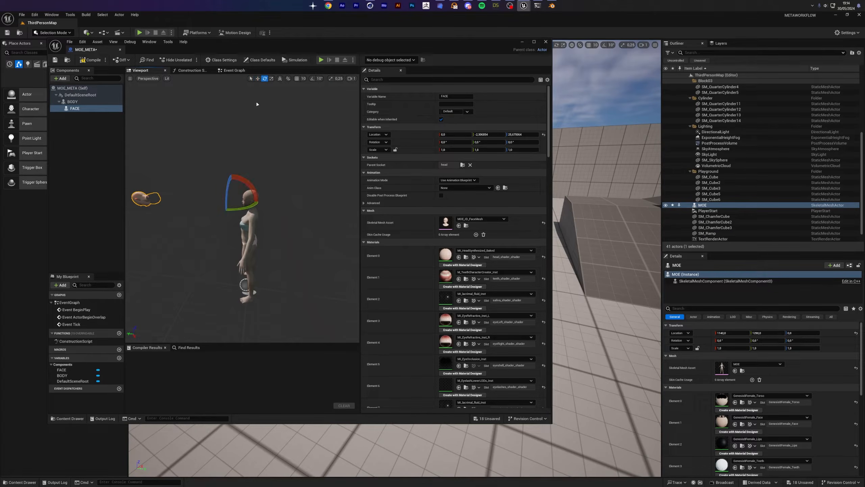
{"action": "left_click_drag", "start_coordinate": [241, 178], "coordinate": [295, 173]}
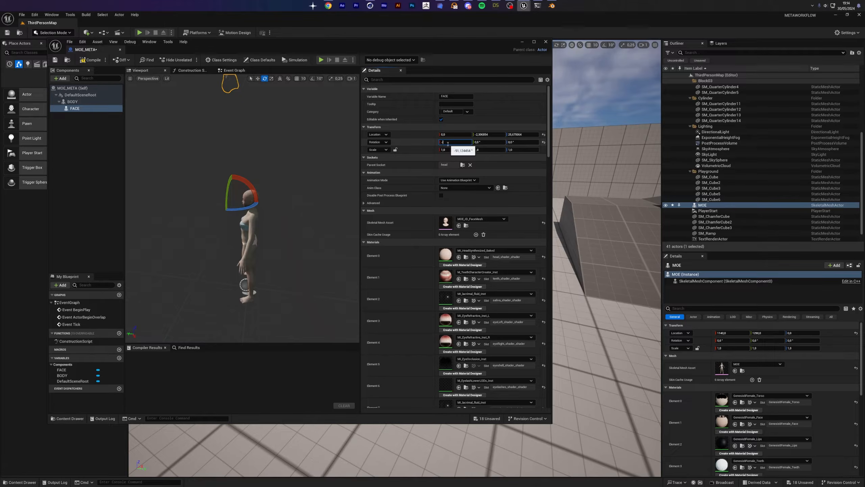
- Move the FACE component down onto MOE's head and neck, and enlarge the blueprint editor window for a closer side view
{"action": "left_click", "coordinate": [257, 80]}
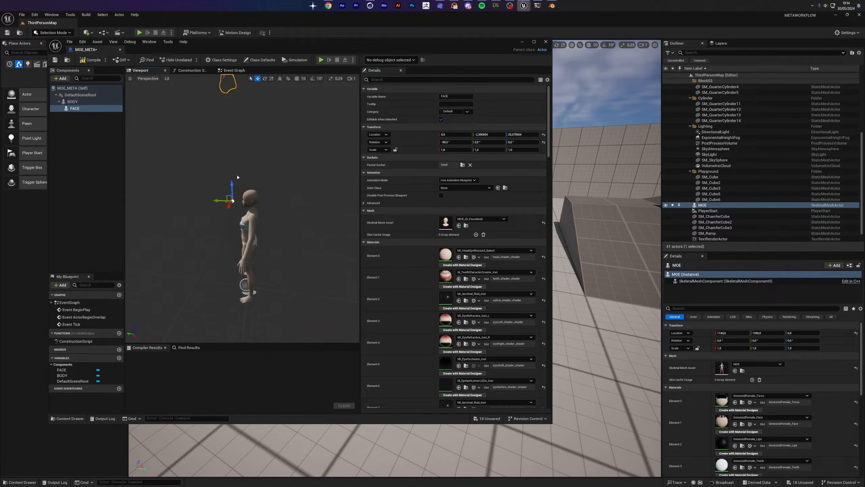
{"action": "right_click_drag", "start_coordinate": [241, 205], "coordinate": [239, 215]}
{"action": "left_click_drag", "start_coordinate": [224, 171], "coordinate": [226, 258]}
{"action": "scroll", "coordinate": [225, 259], "scroll_direction": "up", "scroll_amount": 5}
{"action": "left_click_drag", "start_coordinate": [339, 423], "coordinate": [338, 468]}
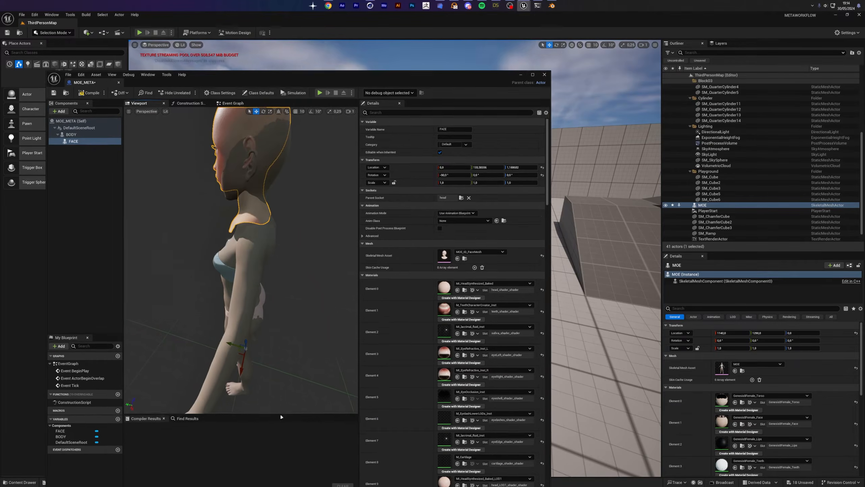
- Adjust the FACE component's position to about 136 on Y and 0 on Z, and check the head from the front
{"action": "left_click_drag", "start_coordinate": [239, 358], "coordinate": [295, 365]}
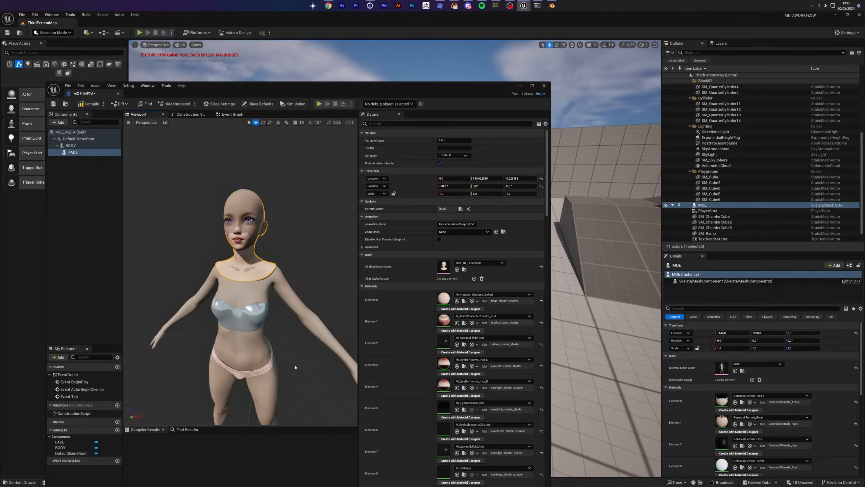
{"action": "scroll", "coordinate": [295, 365], "scroll_direction": "up", "scroll_amount": 3}
- Select the BODY component and replace its GenesisFemale_Lips material (Element 2) with the INVISIBLE material
{"action": "left_click", "coordinate": [249, 341]}
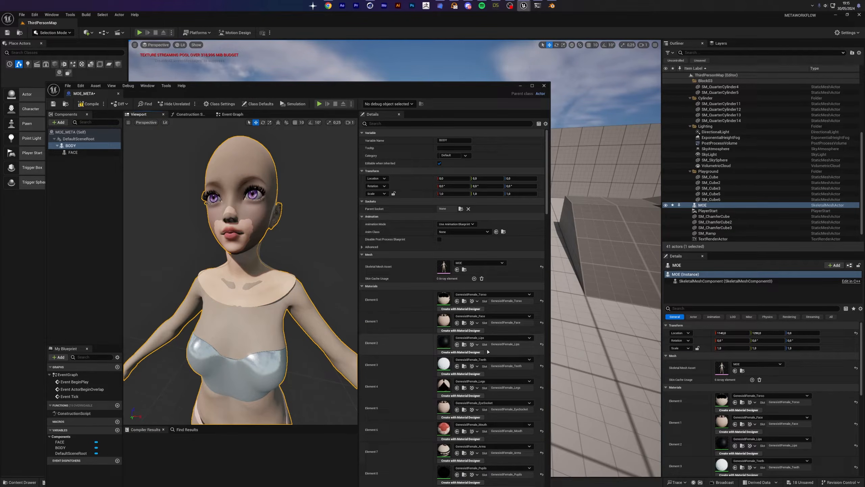
{"action": "left_click", "coordinate": [488, 339]}
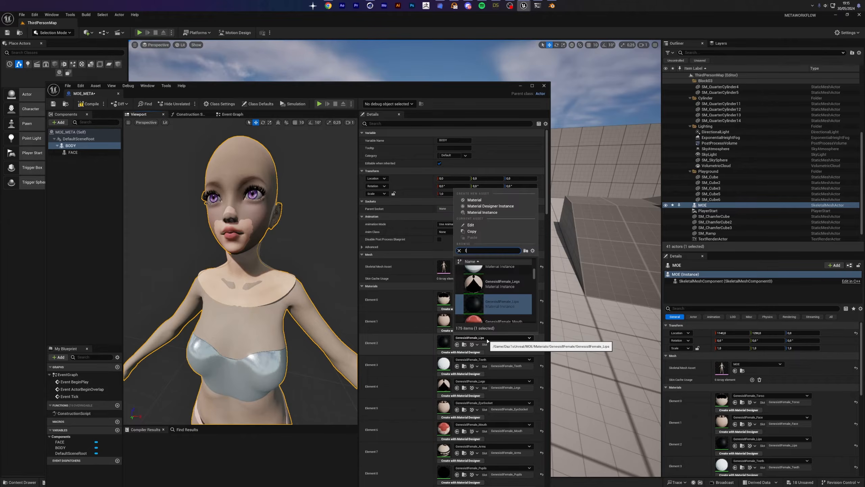
{"action": "type", "text": "INV"}
{"action": "left_click", "coordinate": [484, 275]}
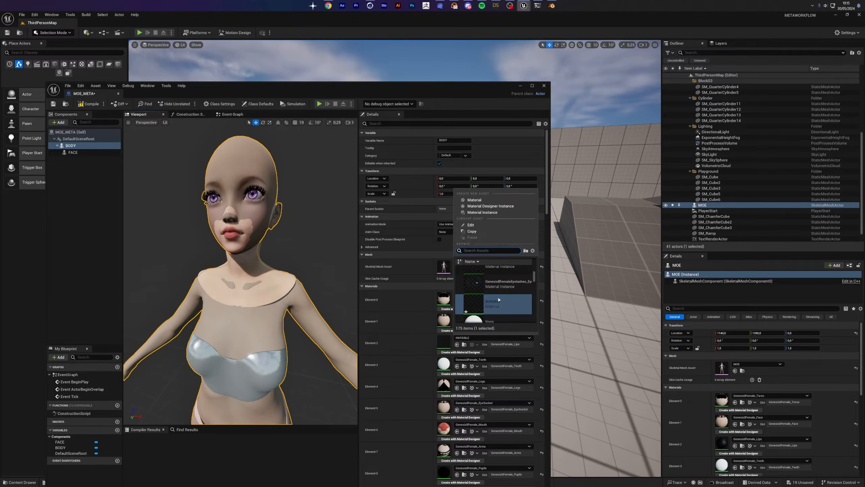
- Locate the INVISIBLE material in the project's content and assign it to BODY's teeth and face material slots
{"action": "left_click", "coordinate": [465, 344]}
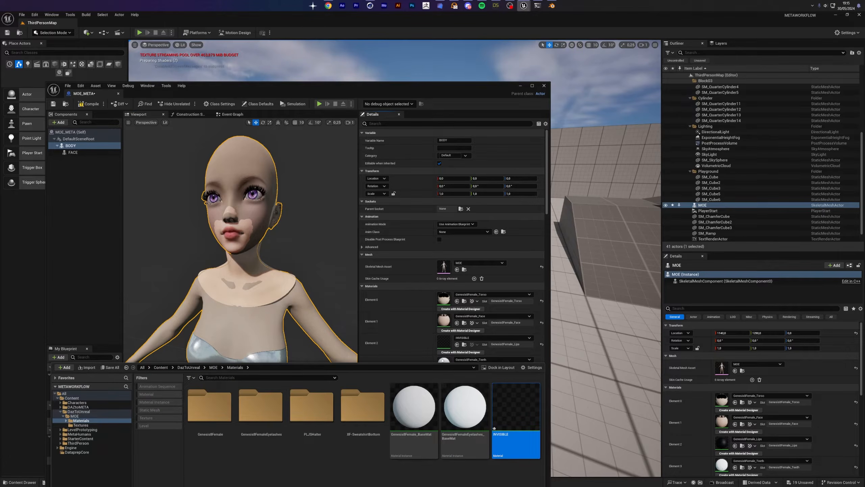
{"action": "left_click", "coordinate": [407, 340]}
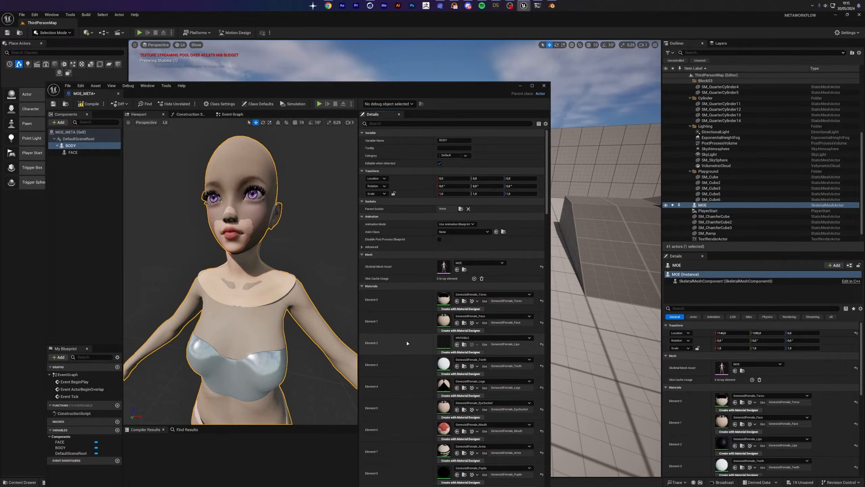
{"action": "left_click", "coordinate": [457, 366]}
{"action": "left_click", "coordinate": [457, 322]}
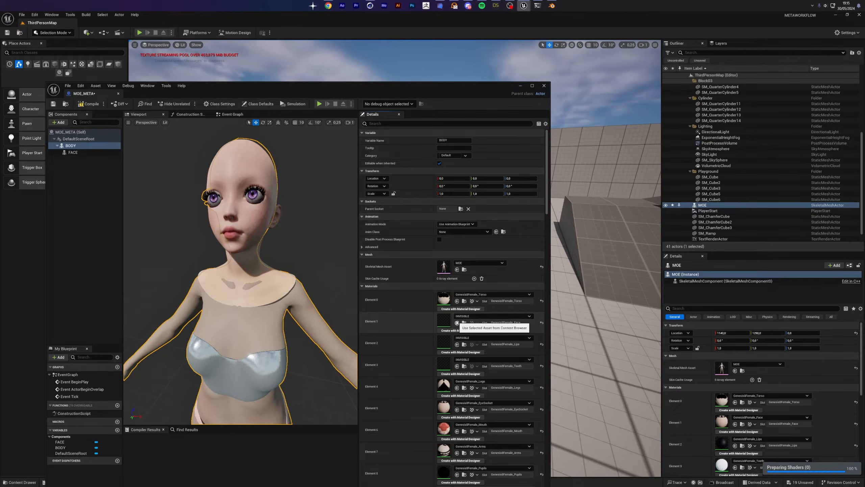
- Assign the INVISIBLE material to BODY's eye socket, mouth, pupils, eye moisture, irises, sclera and both eyelash material slots
{"action": "scroll", "coordinate": [457, 392], "scroll_direction": "down", "scroll_amount": 1}
{"action": "left_click", "coordinate": [457, 382]}
{"action": "left_click", "coordinate": [457, 404]}
{"action": "scroll", "coordinate": [458, 406], "scroll_direction": "down", "scroll_amount": 1}
{"action": "left_click", "coordinate": [457, 412]}
{"action": "left_click", "coordinate": [457, 433]}
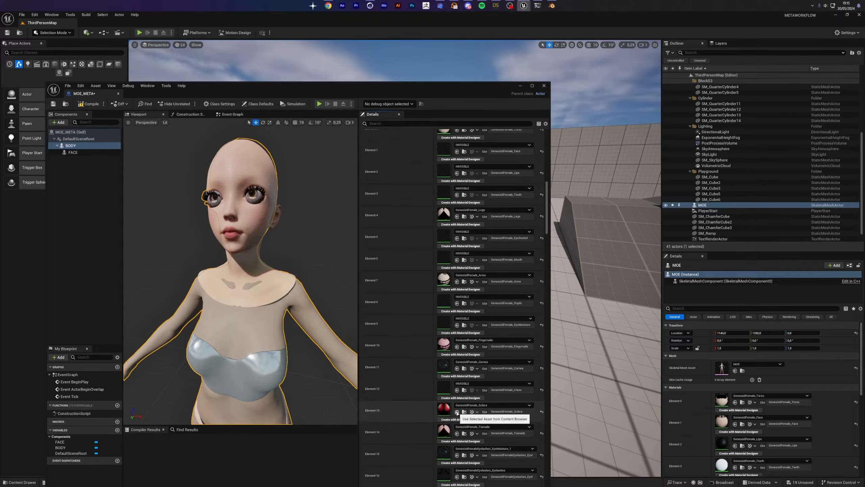
{"action": "scroll", "coordinate": [458, 412], "scroll_direction": "down", "scroll_amount": 3}
{"action": "left_click", "coordinate": [457, 356]}
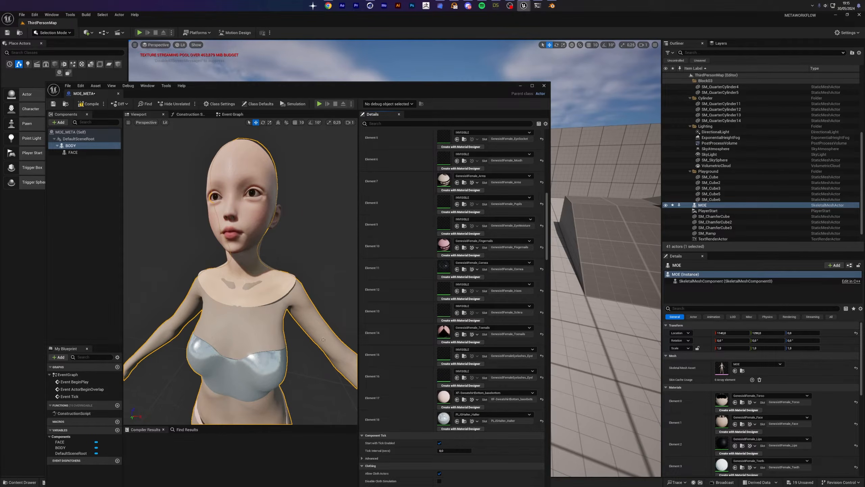
- Select the FACE component and inspect the head, neck and shoulder seam from several angles
{"action": "left_click_drag", "start_coordinate": [239, 272], "coordinate": [233, 192]}
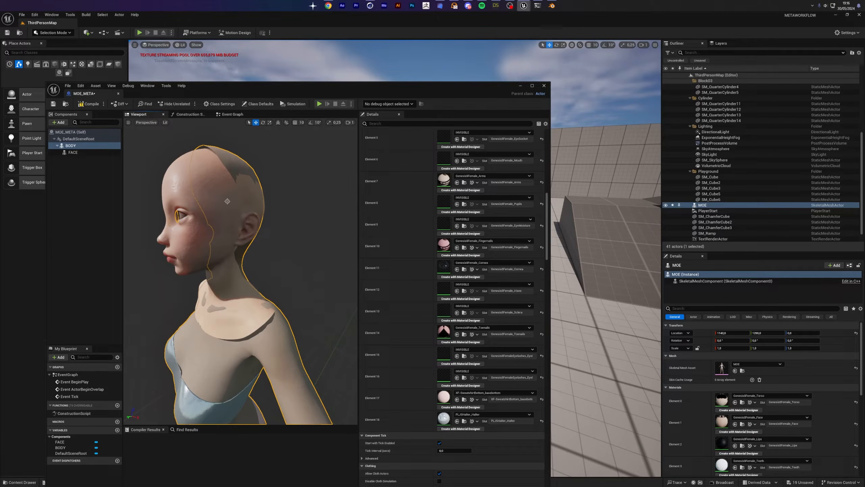
{"action": "left_click", "coordinate": [74, 153]}
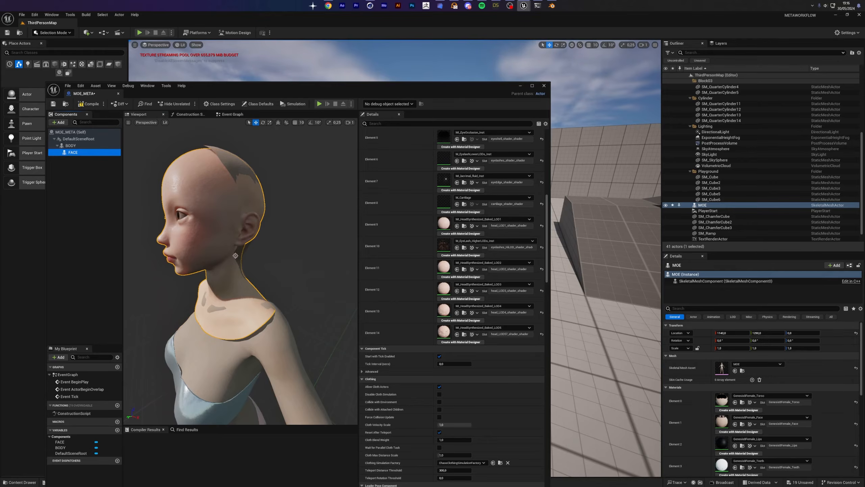
{"action": "scroll", "coordinate": [240, 273], "scroll_direction": "up", "scroll_amount": 3}
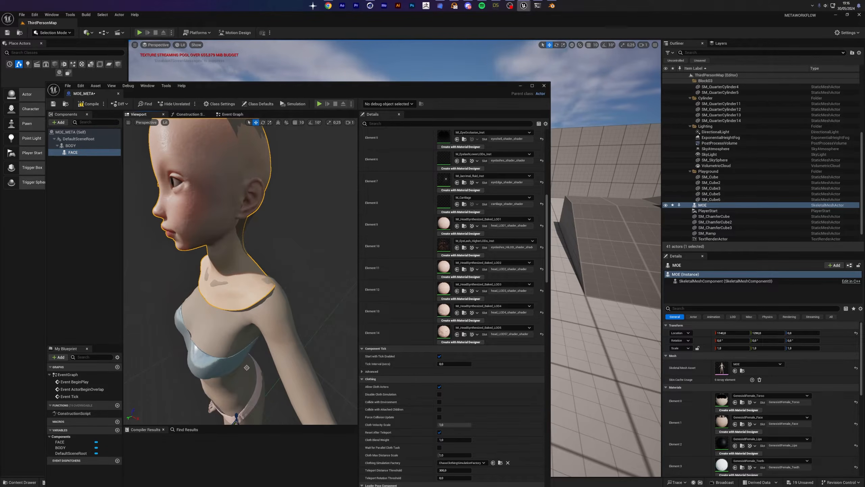
{"action": "mouse_move", "coordinate": [246, 367]}
{"action": "left_mouse_down", "text": "alt"}
{"action": "mouse_move", "coordinate": [283, 341]}
{"action": "mouse_move", "coordinate": [259, 372]}
{"action": "mouse_move", "coordinate": [248, 368]}
{"action": "left_mouse_up", "text": "alt"}
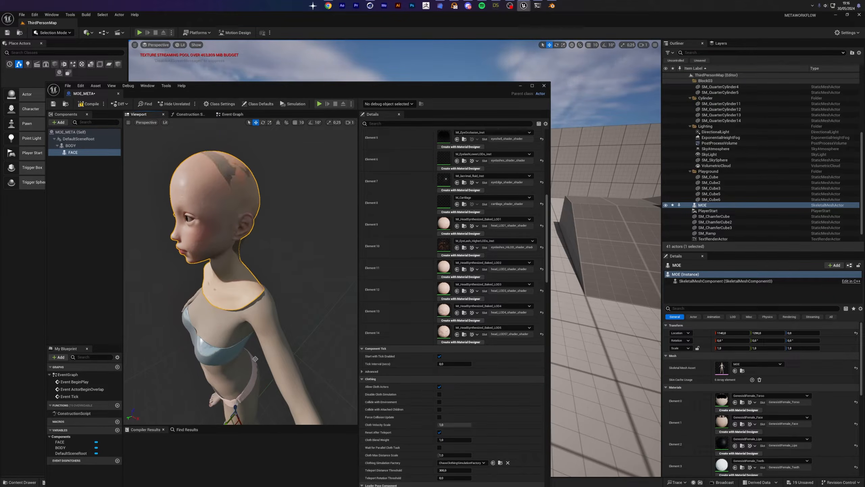
{"action": "mouse_move", "coordinate": [255, 358]}
{"action": "left_mouse_down"}
{"action": "mouse_move", "coordinate": [225, 357]}
{"action": "mouse_move", "coordinate": [249, 361]}
{"action": "left_mouse_up"}
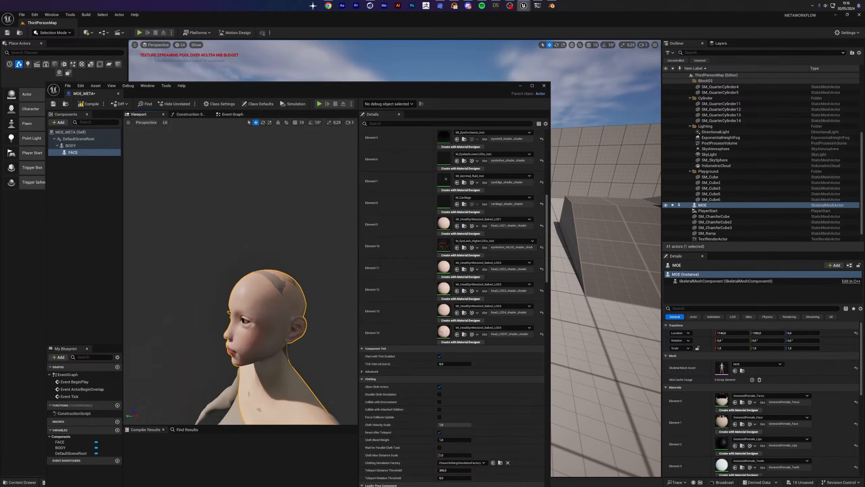
{"action": "mouse_move", "coordinate": [249, 361]}
{"action": "right_mouse_down"}
{"action": "mouse_move", "coordinate": [269, 358]}
{"action": "mouse_move", "coordinate": [252, 371]}
{"action": "mouse_move", "coordinate": [250, 357]}
{"action": "right_mouse_up"}
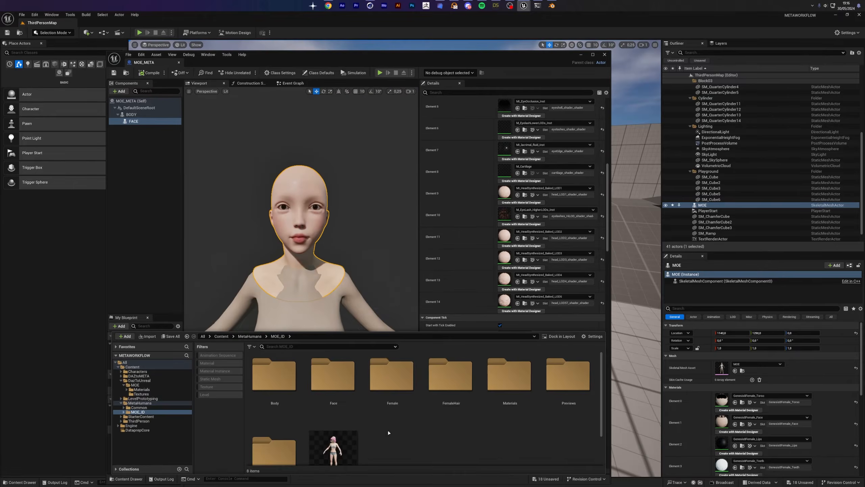
- Open the MetaHuman blueprint BP_MOE_ID from the MOE_ID folder and frame its Eyelashes component in the 3D view
{"action": "scroll", "coordinate": [389, 432], "scroll_direction": "down", "scroll_amount": 2}
{"action": "double_click", "coordinate": [329, 411]}
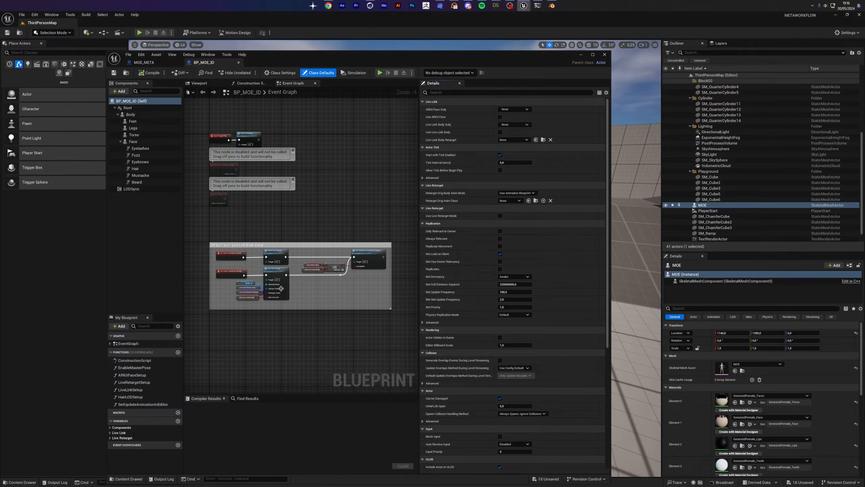
{"action": "left_click", "coordinate": [138, 148]}
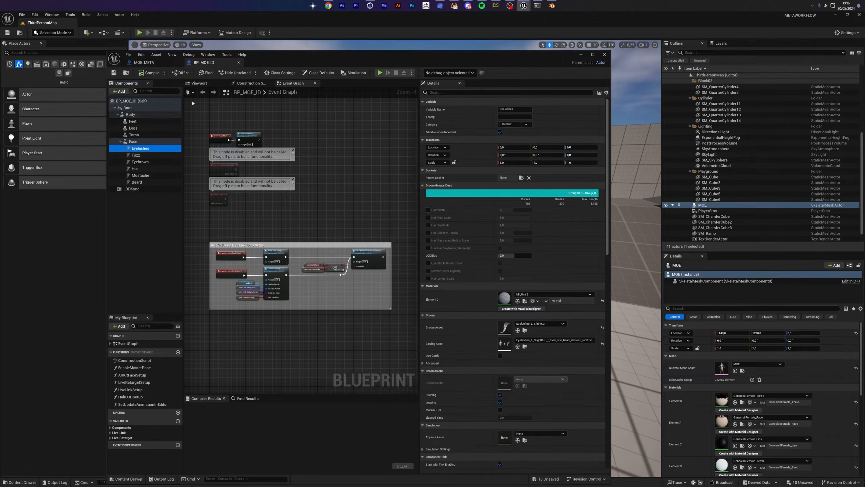
{"action": "left_click", "coordinate": [198, 84]}
{"action": "key", "text": "f"}
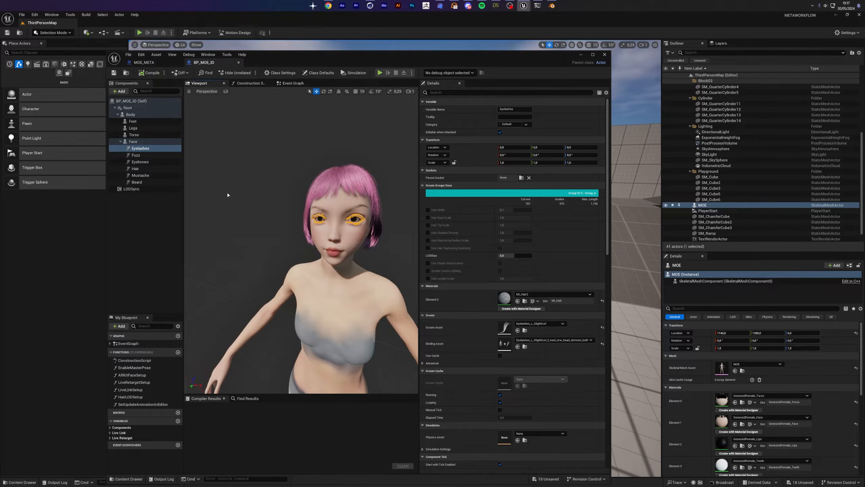
- Select the Fuzz component and inspect its hair coverage on the face up close
{"action": "left_click", "coordinate": [143, 155]}
{"action": "mouse_move", "coordinate": [212, 190]}
{"action": "left_mouse_down", "text": "alt"}
{"action": "mouse_move", "coordinate": [239, 191]}
{"action": "mouse_move", "coordinate": [218, 191]}
{"action": "mouse_move", "coordinate": [218, 205]}
{"action": "left_mouse_up", "text": "alt"}
{"action": "left_click_drag", "start_coordinate": [300, 199], "coordinate": [296, 250], "text": "alt"}
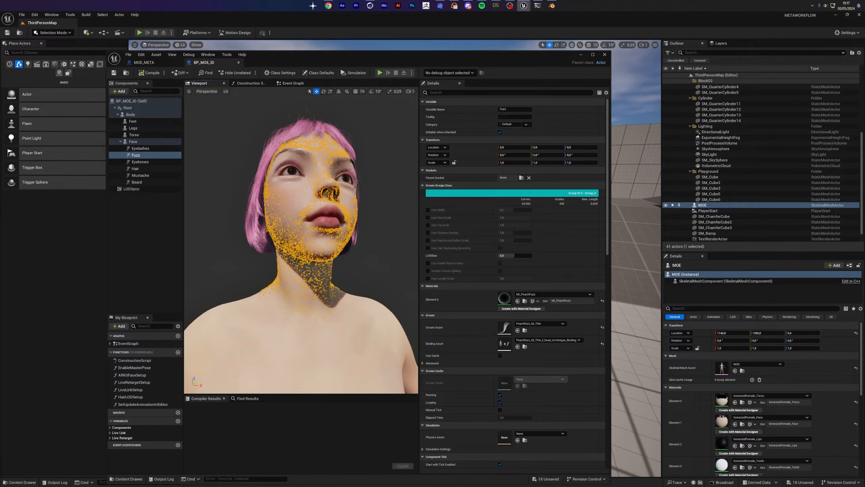
- Copy the Eyelashes, Eyebrows and Hair grooms from BP_MOE_ID into MOE_META and attach them to FACE
{"action": "left_click", "coordinate": [138, 149]}
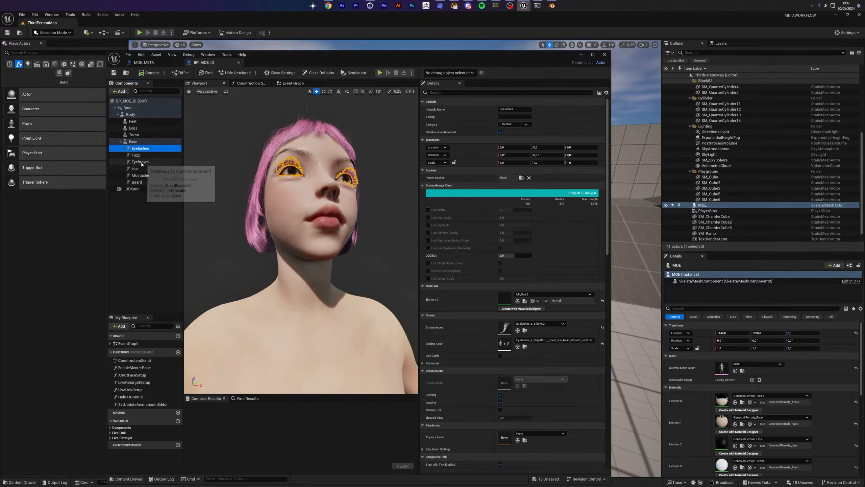
{"action": "left_click", "coordinate": [139, 162], "text": "ctrl"}
{"action": "left_click", "coordinate": [141, 169], "text": "ctrl"}
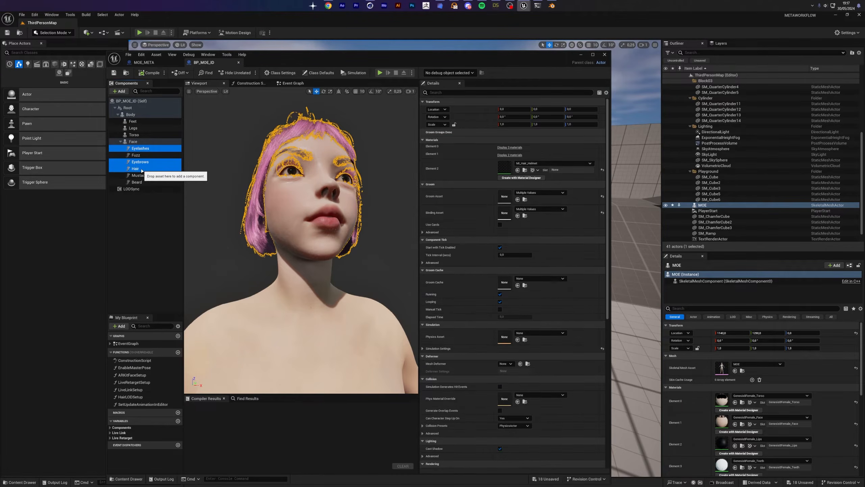
{"action": "left_click", "coordinate": [145, 62]}
{"action": "key", "text": "ctrl+v"}
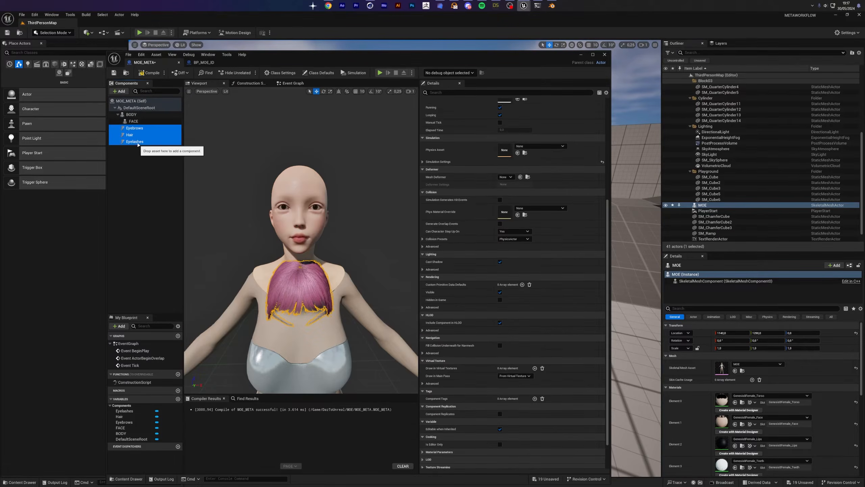
{"action": "left_click_drag", "start_coordinate": [135, 130], "coordinate": [135, 123]}
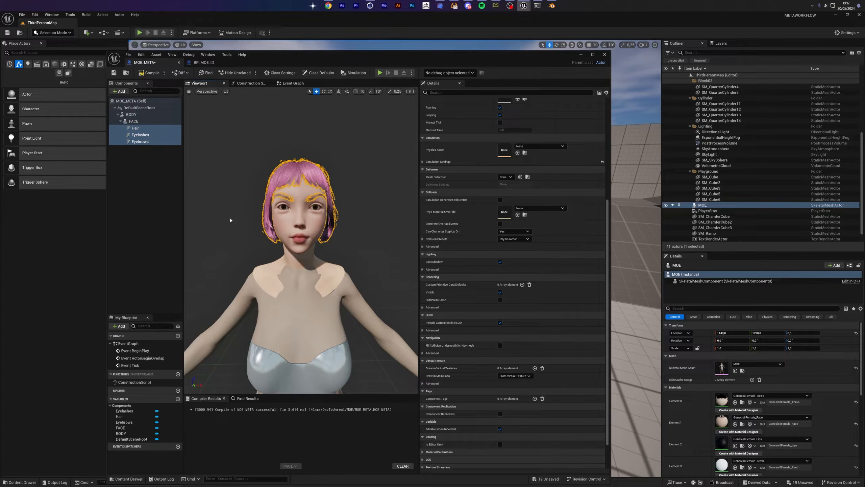
{"action": "left_click_drag", "start_coordinate": [230, 218], "coordinate": [291, 228]}
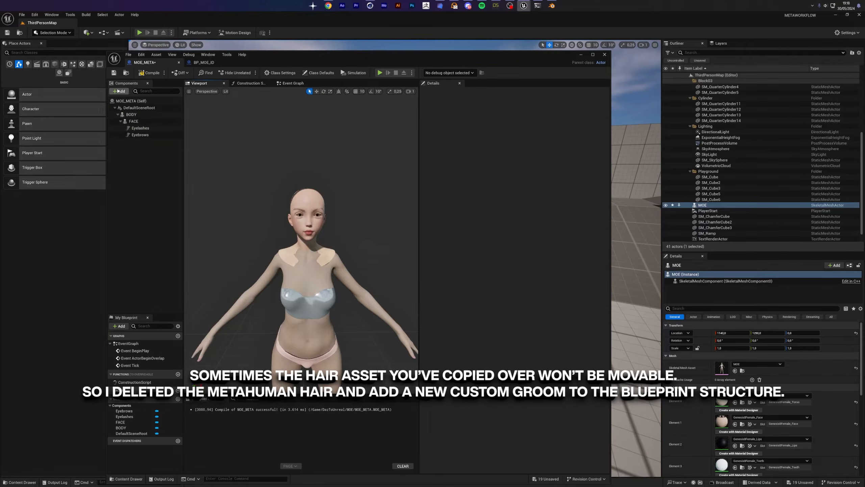
- Add a Groom component named HAIR to MOE_META and assign it the TWIN_TAIL_BUNS groom asset
{"action": "left_click", "coordinate": [119, 91]}
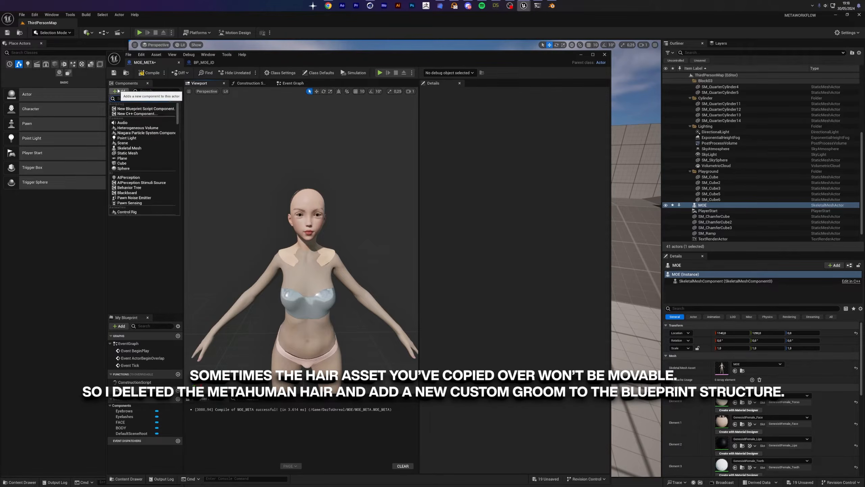
{"action": "type", "text": "groom"}
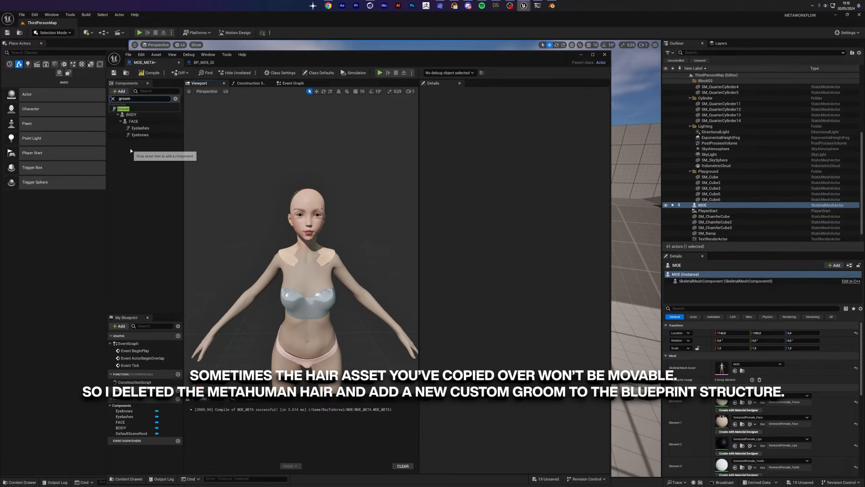
{"action": "left_click", "coordinate": [136, 110]}
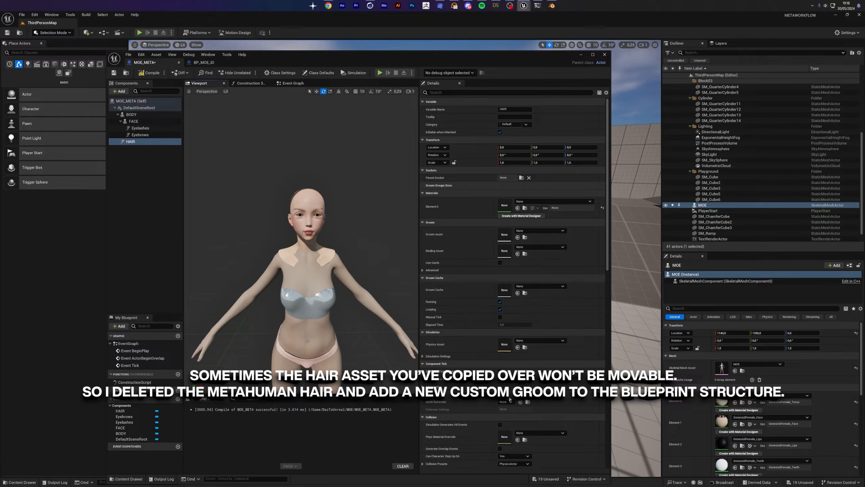
{"action": "left_click", "coordinate": [539, 230]}
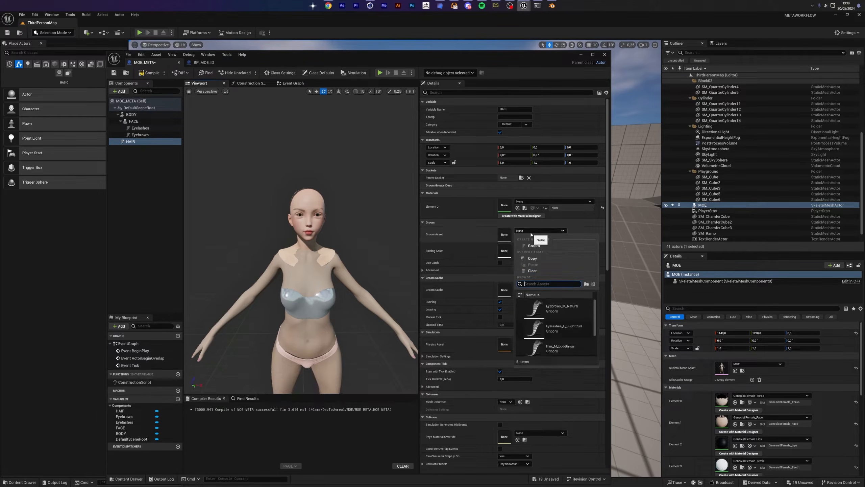
{"action": "left_click", "coordinate": [551, 347]}
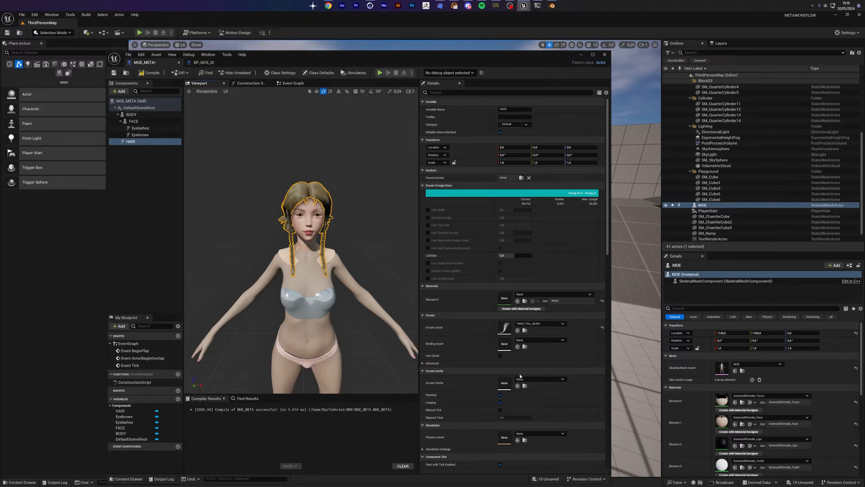
- Assign the MI_Hair material to Element 0 of the HAIR groom and check the hair from the side
{"action": "left_click", "coordinate": [528, 295]}
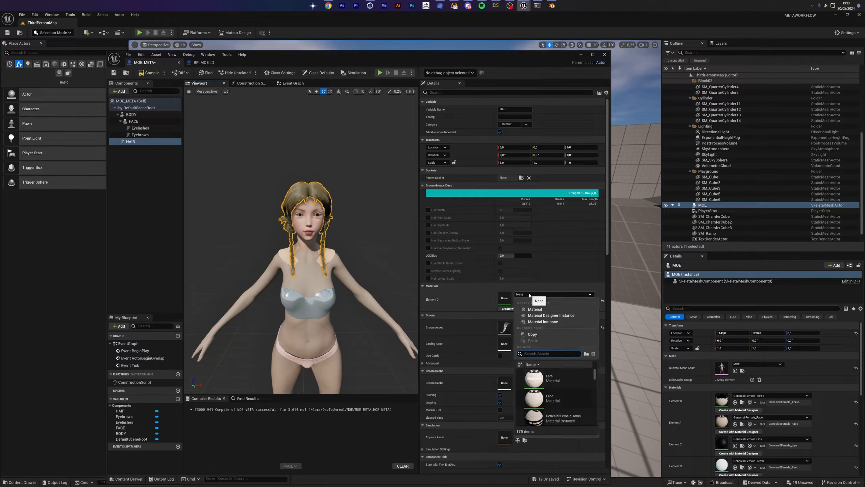
{"action": "scroll", "coordinate": [558, 392], "scroll_direction": "down", "scroll_amount": 3}
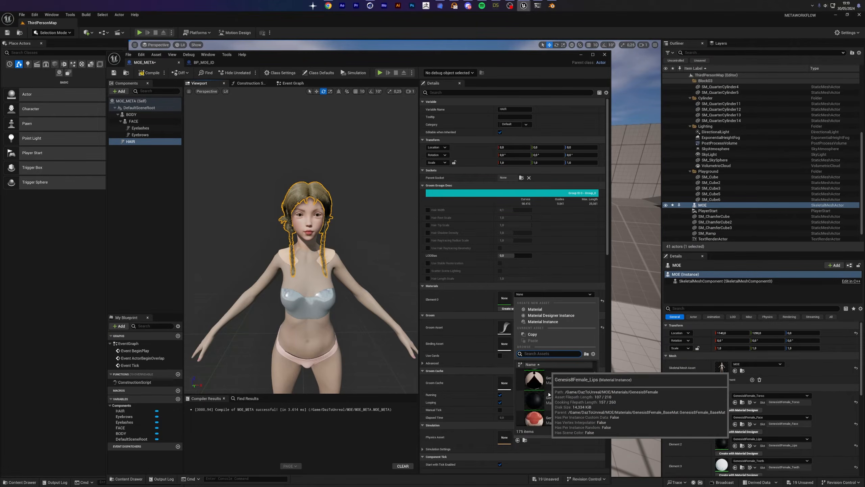
{"action": "type", "text": "MI_Hair"}
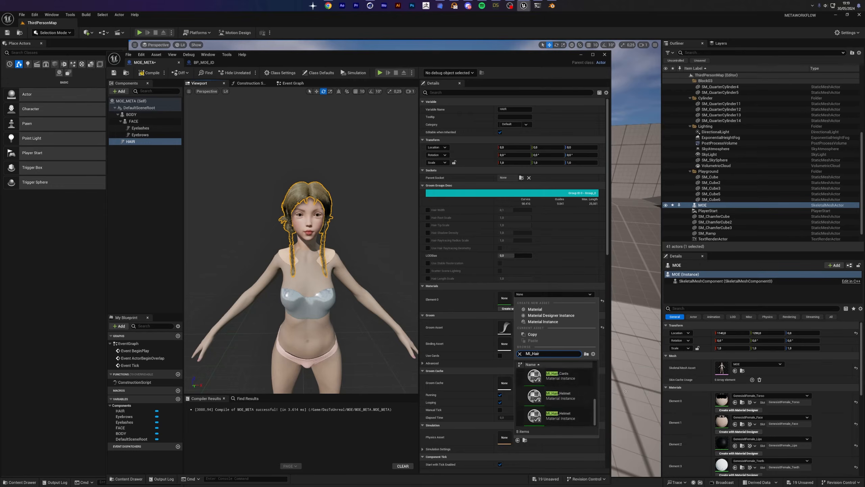
{"action": "left_click", "coordinate": [565, 378]}
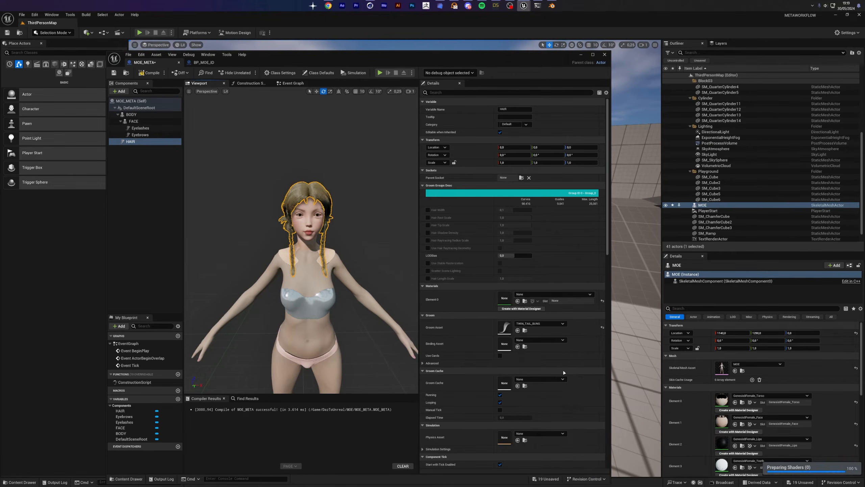
{"action": "left_click", "coordinate": [317, 275]}
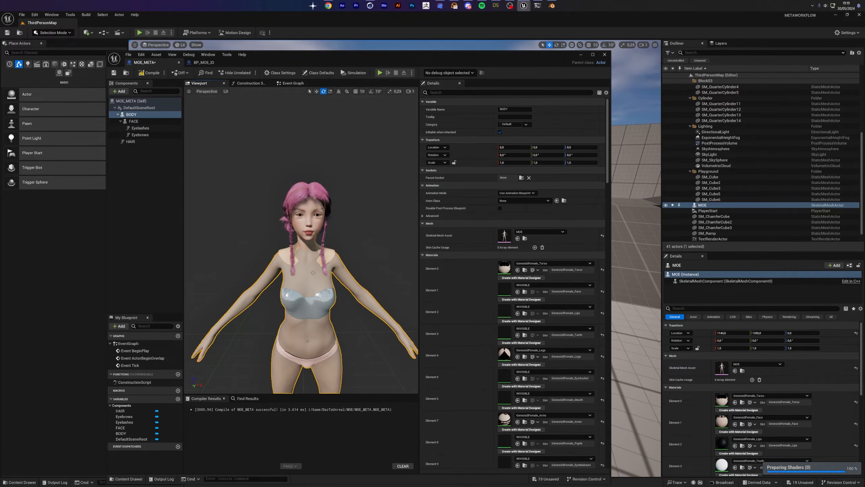
{"action": "left_click_drag", "start_coordinate": [318, 276], "coordinate": [309, 267]}
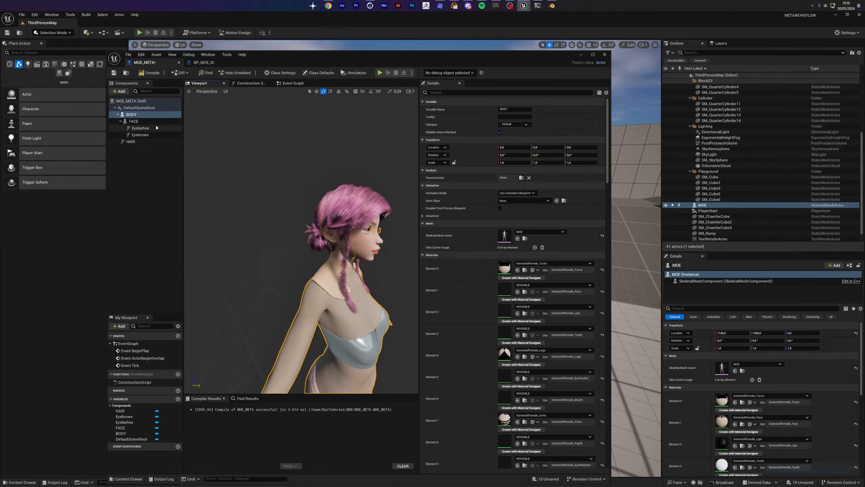
- Attach the HAIR groom to the FACE component and set its parent socket to head
{"action": "left_click", "coordinate": [133, 141]}
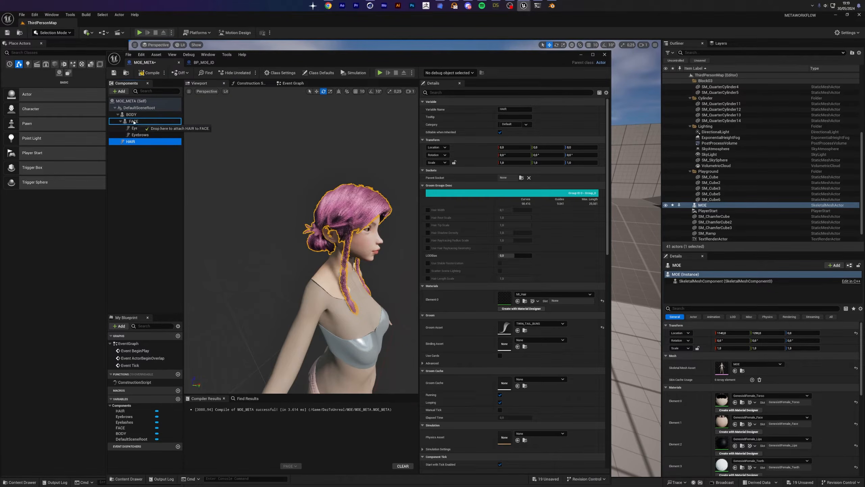
{"action": "left_click", "coordinate": [139, 142]}
{"action": "left_click", "coordinate": [520, 178]}
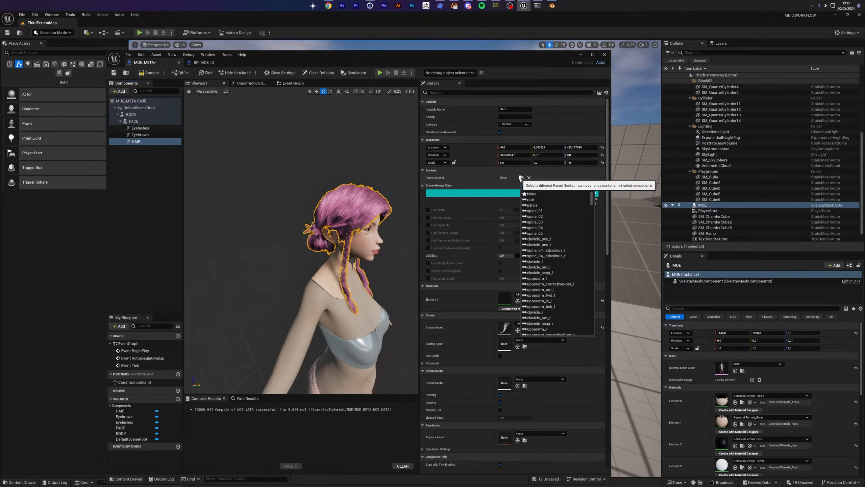
{"action": "scroll", "coordinate": [531, 212], "scroll_direction": "down", "scroll_amount": 10}
{"action": "left_click", "coordinate": [531, 195]}
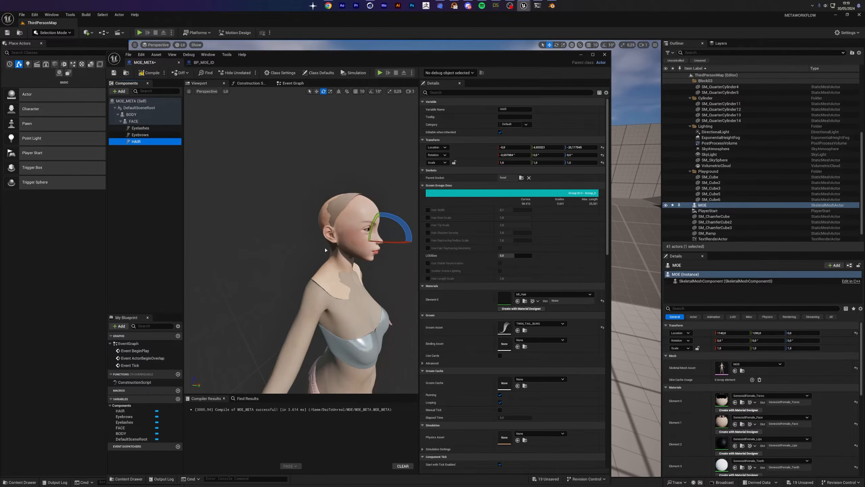
- Set the HAIR groom's rotation to 0, -90, 0 degrees and its location to 0 on all axes
{"action": "key", "text": "f"}
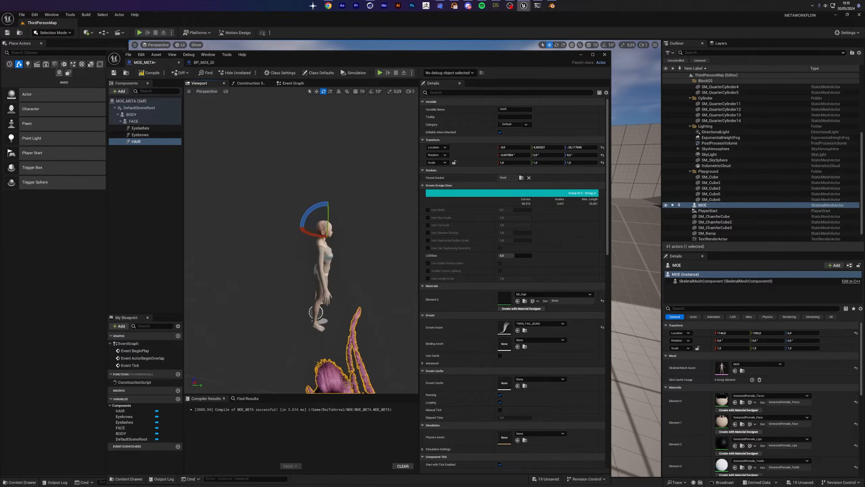
{"action": "left_click_drag", "start_coordinate": [336, 223], "coordinate": [336, 224]}
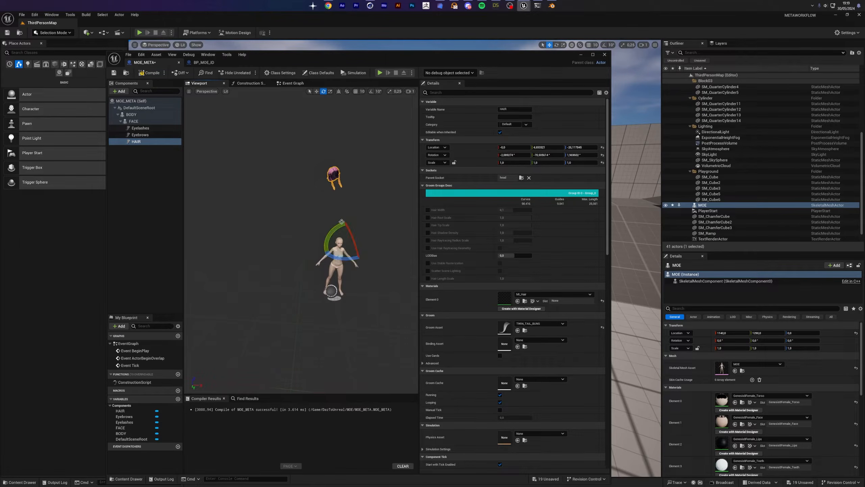
{"action": "left_click", "coordinate": [543, 156]}
{"action": "type", "text": "-90"}
{"action": "key", "text": "Return"}
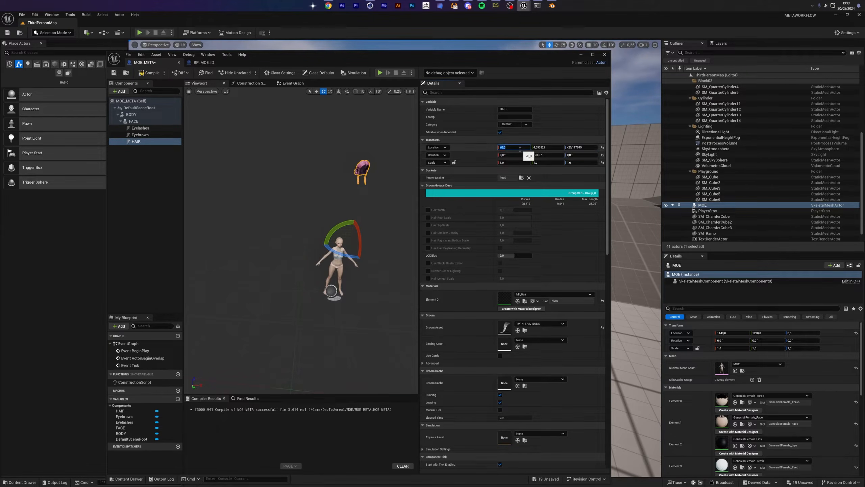
{"action": "key", "text": "Return"}
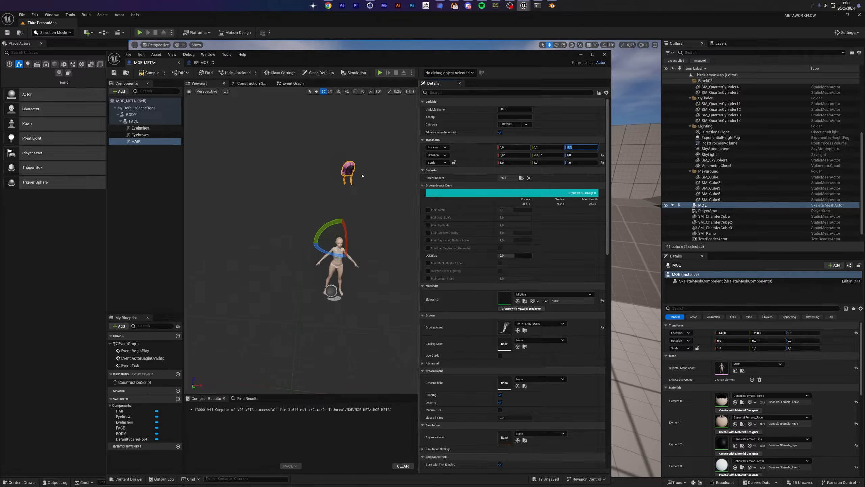
- Try to reposition the HAIR groom freely in the viewport and reset its location to 0 on all axes
{"action": "left_click", "coordinate": [309, 91]}
{"action": "left_click", "coordinate": [316, 91]}
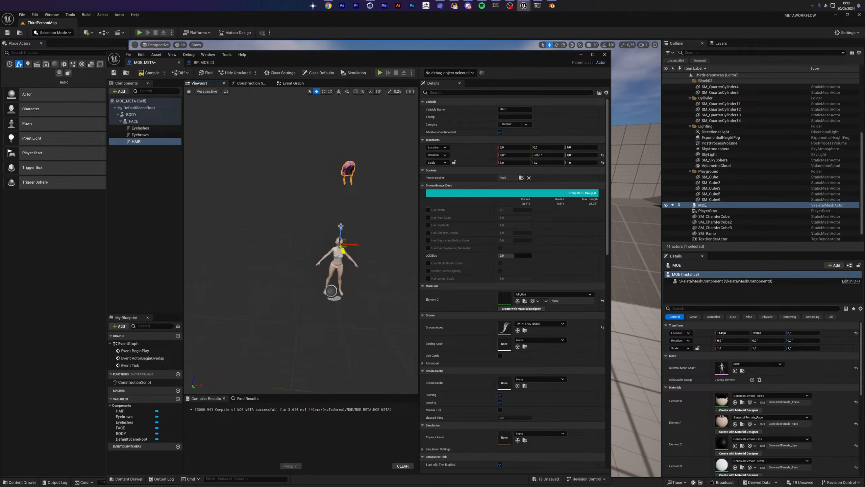
{"action": "left_click_drag", "start_coordinate": [340, 226], "coordinate": [367, 294]}
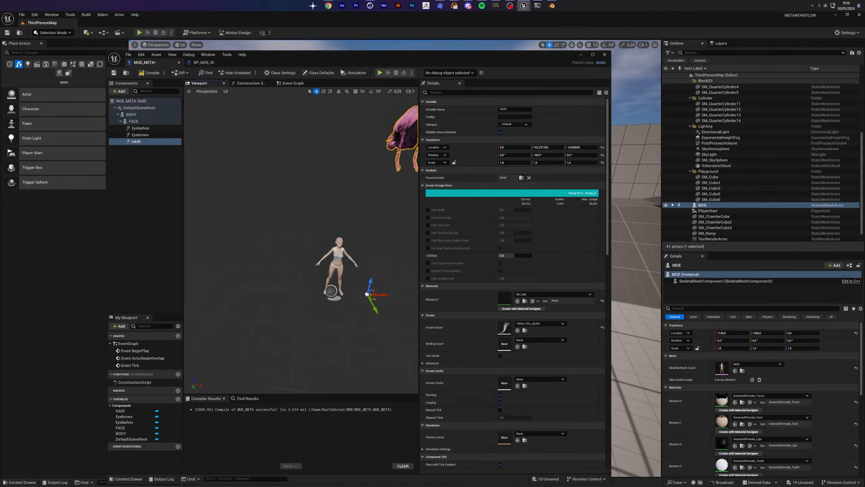
{"action": "scroll", "coordinate": [365, 265], "scroll_direction": "down", "scroll_amount": 3}
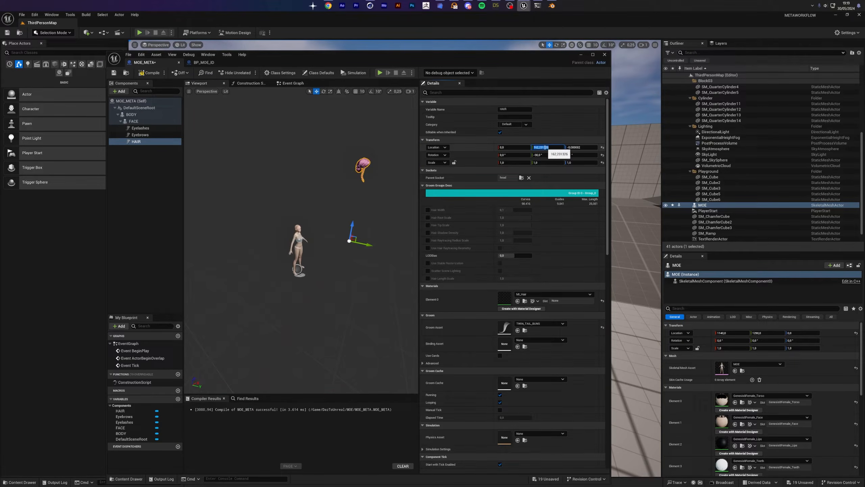
{"action": "type", "text": "0"}
{"action": "key", "text": "Return"}
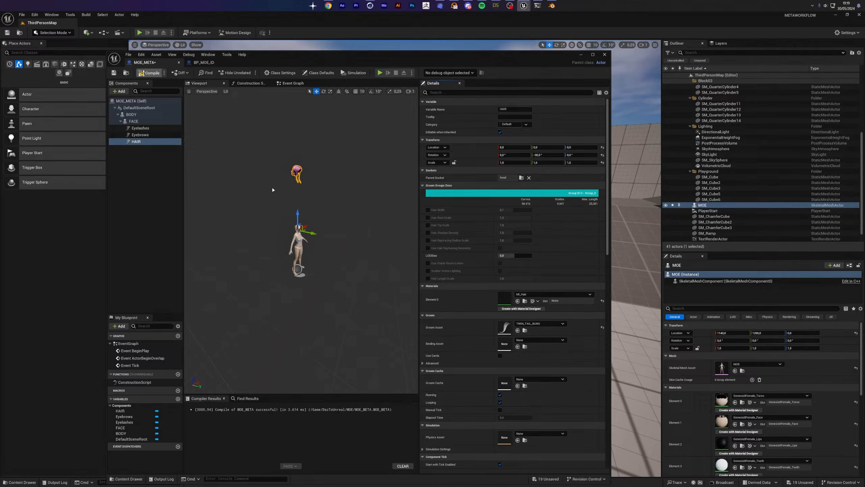
- Compile the MOE_META blueprint and save all modified assets
{"action": "key", "text": "F7"}
{"action": "left_click", "coordinate": [21, 14]}
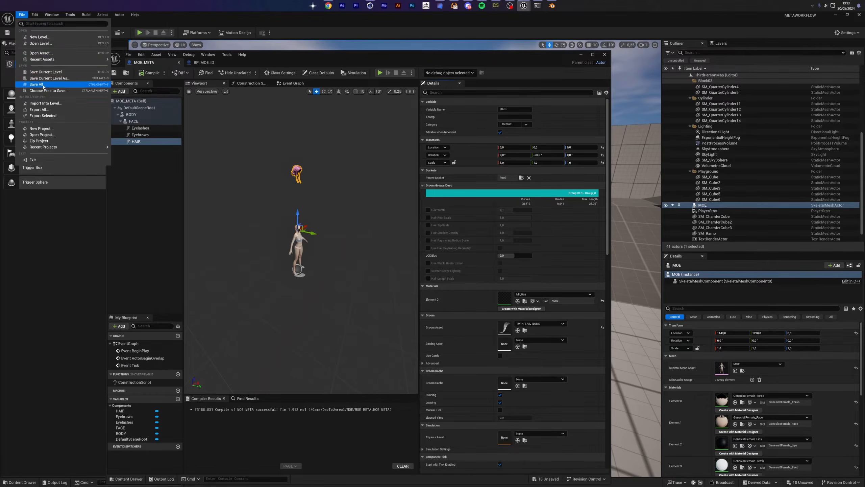
{"action": "key", "text": "Escape"}
- Lower the HAIR groom onto the character's head, to a location of about -162 on X, and check the fit up close
{"action": "left_click_drag", "start_coordinate": [298, 208], "coordinate": [297, 226]}
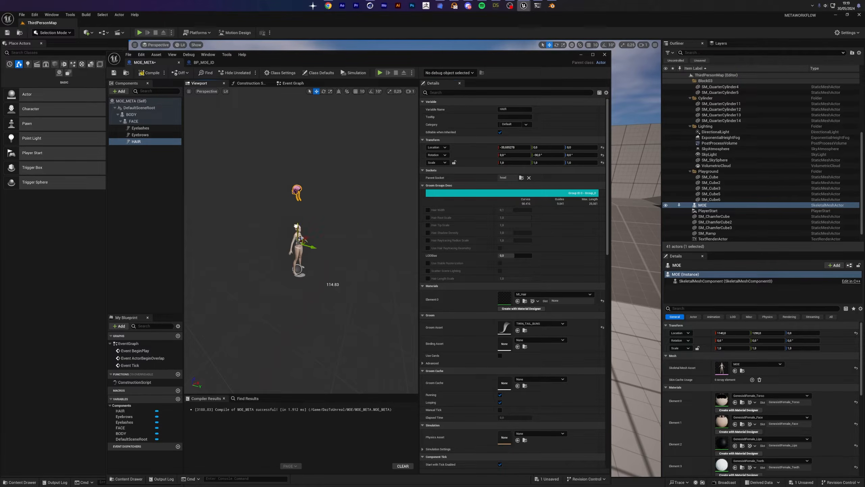
{"action": "scroll", "coordinate": [319, 250], "scroll_direction": "up", "scroll_amount": 10}
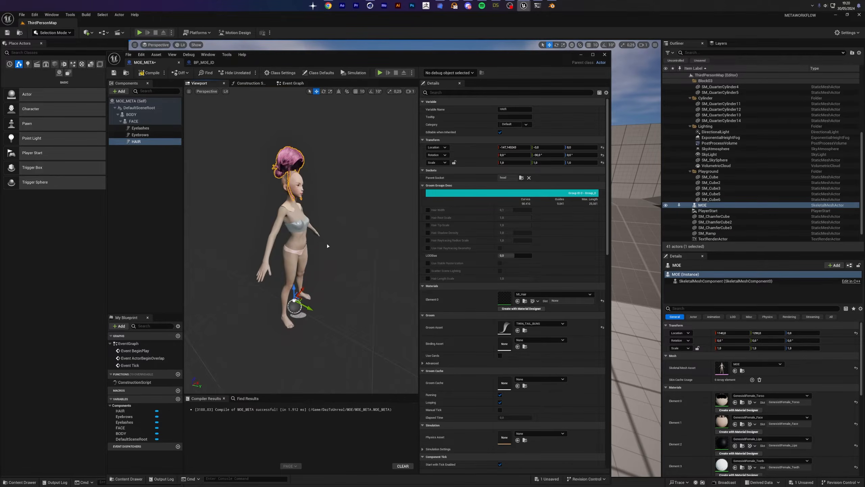
{"action": "scroll", "coordinate": [327, 246], "scroll_direction": "up", "scroll_amount": 6}
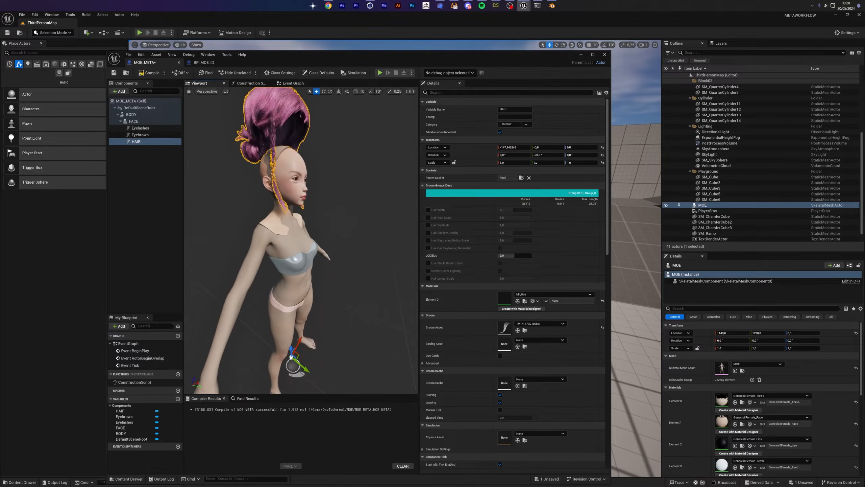
{"action": "left_click_drag", "start_coordinate": [290, 347], "coordinate": [368, 341]}
{"action": "scroll", "coordinate": [312, 341], "scroll_direction": "up", "scroll_amount": 2}
{"action": "scroll", "coordinate": [313, 341], "scroll_direction": "up", "scroll_amount": 1}
{"action": "scroll", "coordinate": [309, 356], "scroll_direction": "down", "scroll_amount": 3}
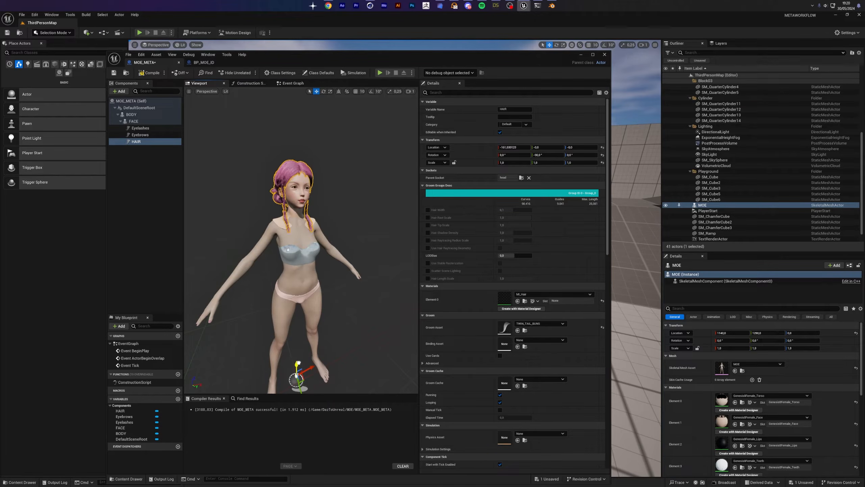
{"action": "scroll", "coordinate": [317, 320], "scroll_direction": "up", "scroll_amount": 3}
{"action": "left_click_drag", "start_coordinate": [316, 321], "coordinate": [352, 317], "text": "alt"}
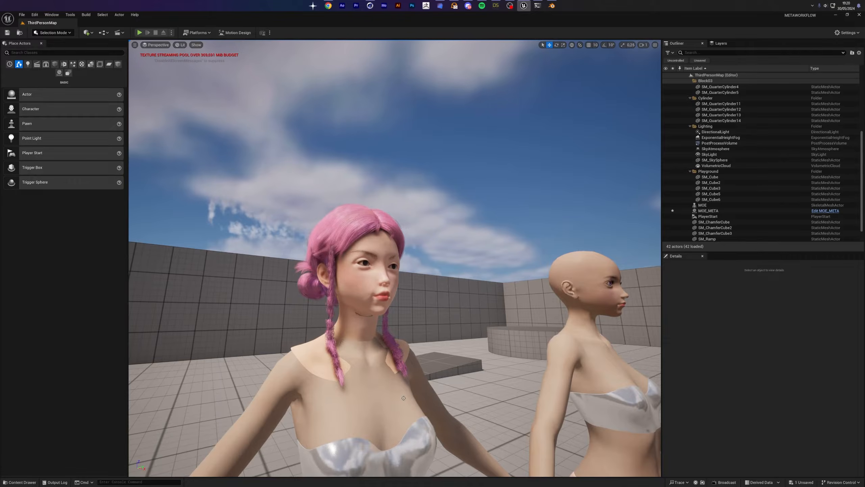
- Examine the hair on the MOE_META character from the front and side in the level
{"action": "right_click_drag", "start_coordinate": [403, 398], "coordinate": [354, 400]}
{"action": "middle_click_drag", "start_coordinate": [409, 266], "coordinate": [382, 271]}
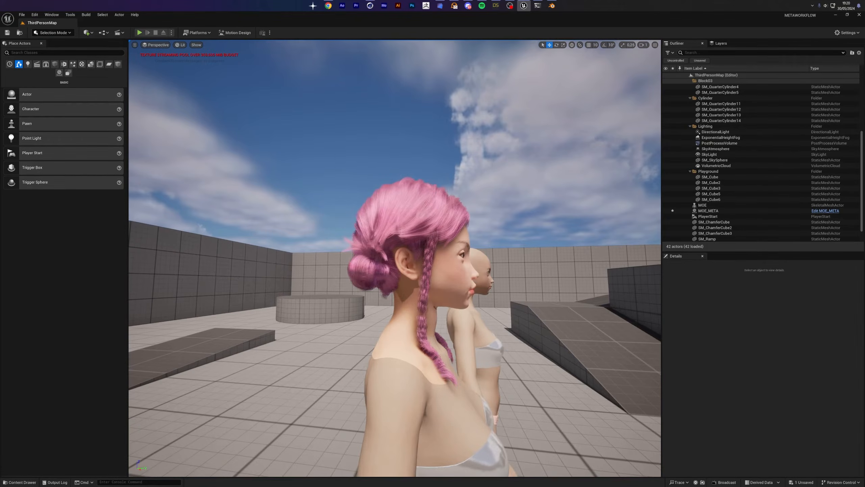
{"action": "key", "text": "d"}
{"action": "right_click_drag", "start_coordinate": [381, 271], "coordinate": [276, 269]}
{"action": "key", "text": "s"}
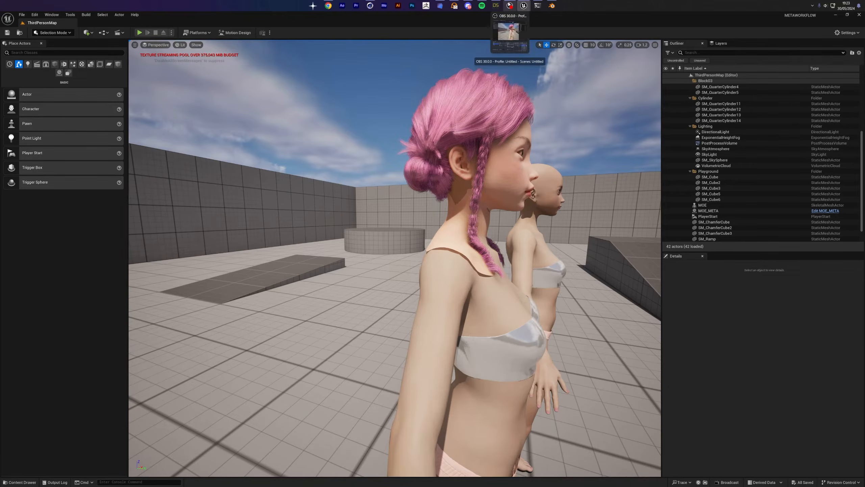
{"action": "left_click", "coordinate": [510, 5]}
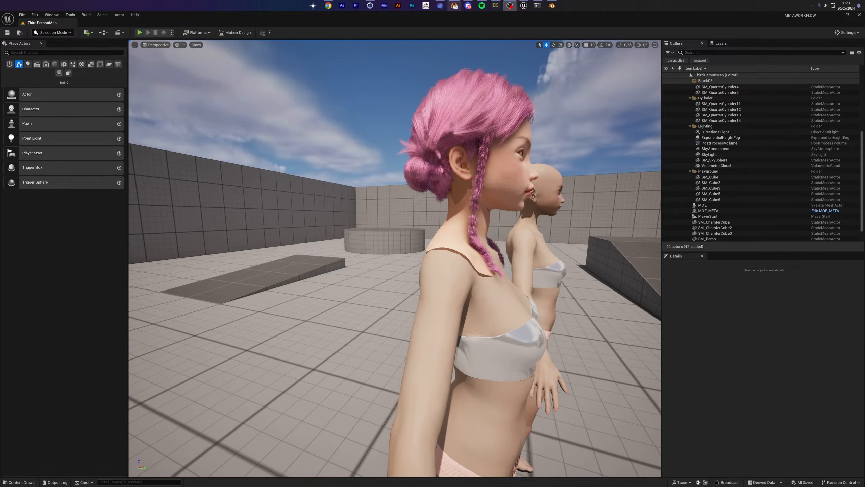
- Switch to Cinema 4D and import META_HUMAN_HEAD.FBX from the METAHUMAN folder with its current import settings
{"action": "left_click", "coordinate": [370, 5]}
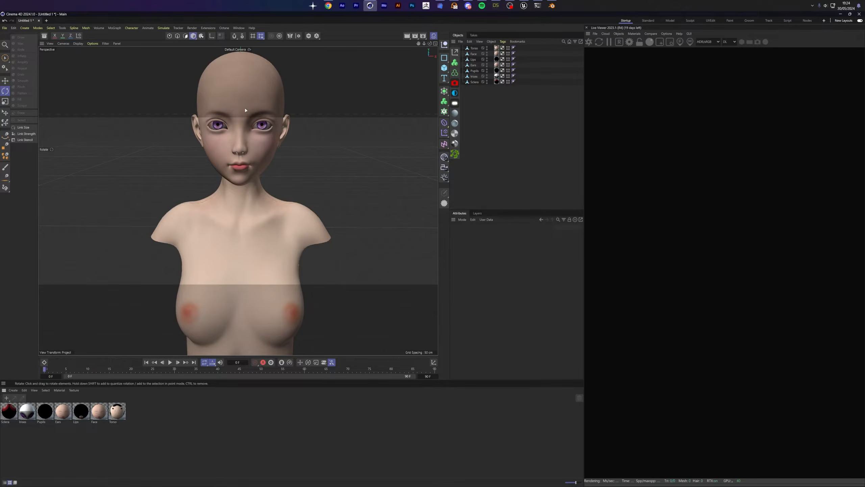
{"action": "left_click", "coordinate": [461, 41]}
{"action": "left_click", "coordinate": [473, 59]}
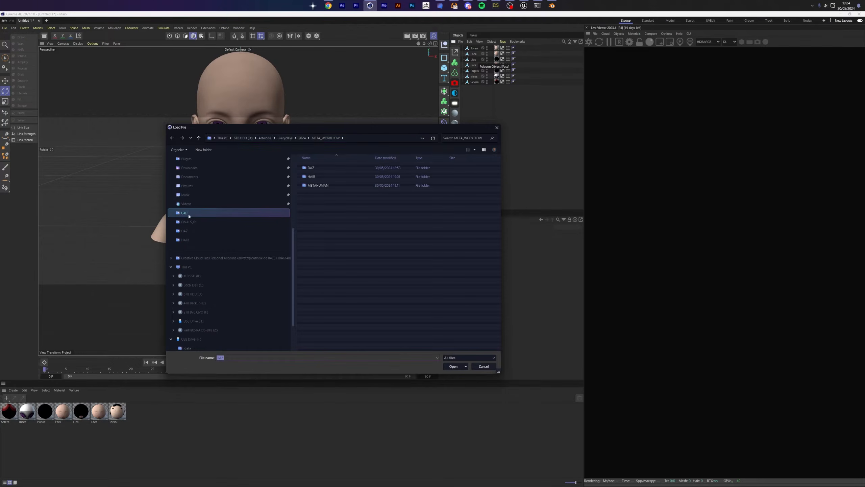
{"action": "left_click", "coordinate": [197, 235]}
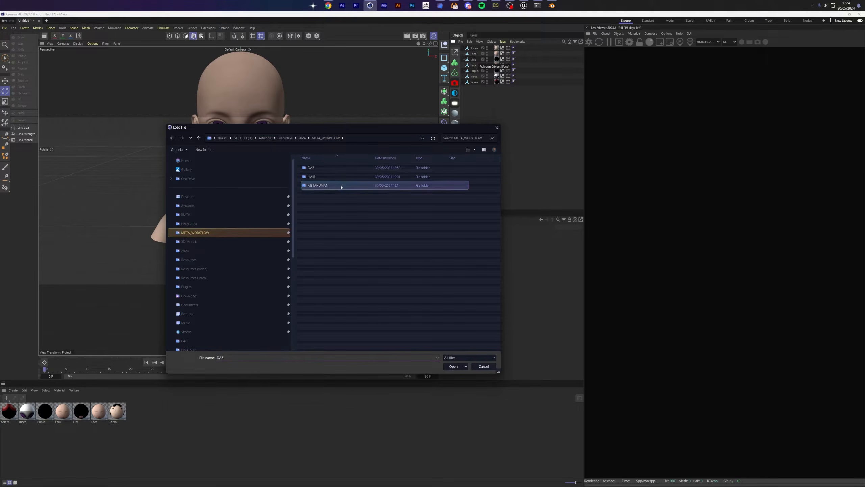
{"action": "double_click", "coordinate": [319, 186]}
{"action": "double_click", "coordinate": [319, 167]}
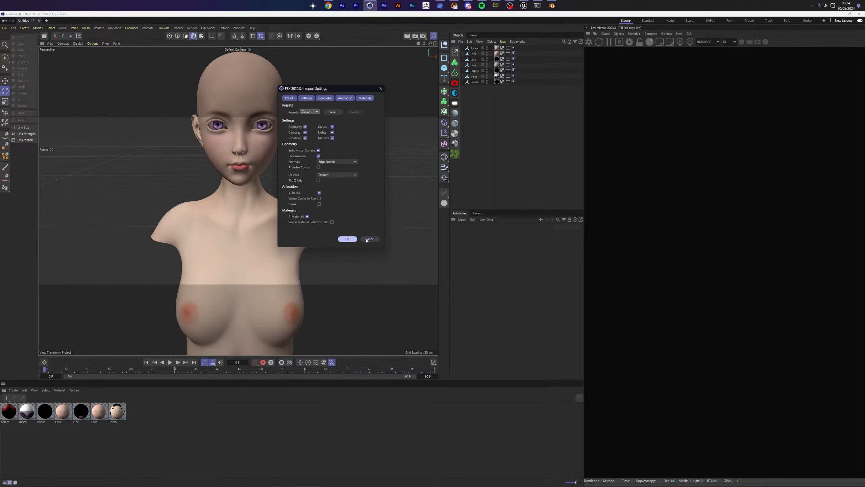
{"action": "left_click", "coordinate": [347, 238]}
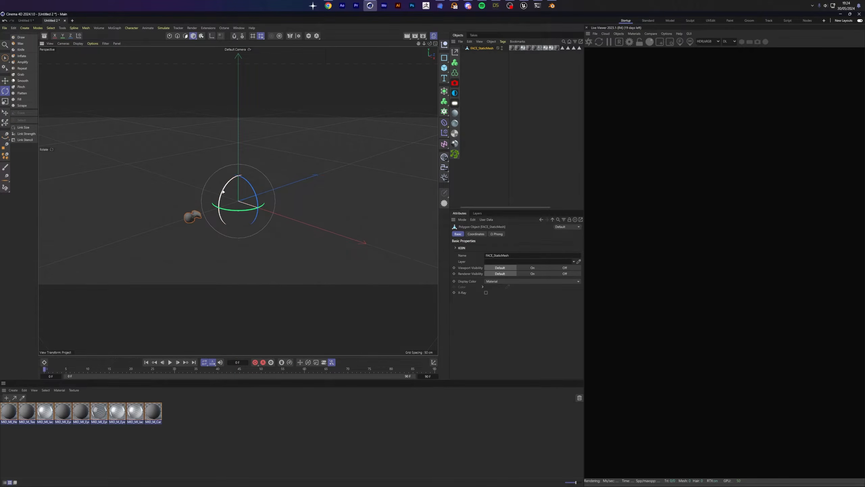
- Rotate the imported FACE_StaticMesh upright and export it as an OBJ named META_HUMAN_HEAD_OBJ in the METAHUMAN folder
{"action": "left_click_drag", "start_coordinate": [223, 191], "coordinate": [261, 154]}
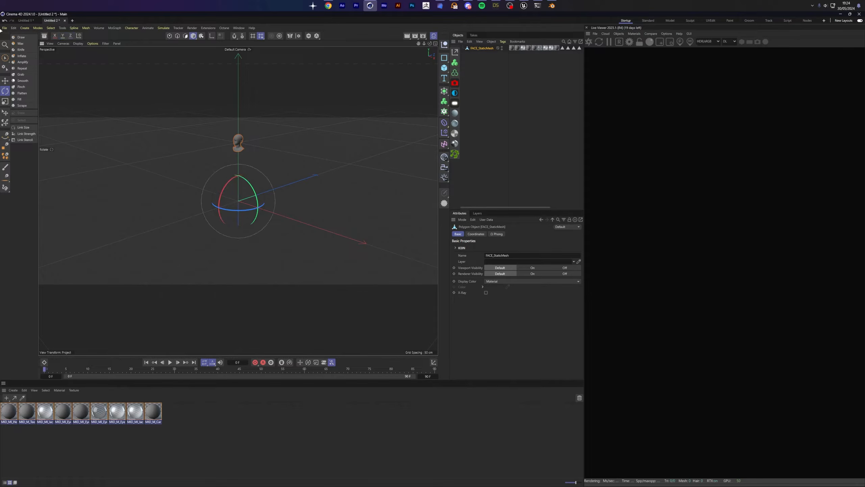
{"action": "left_click", "coordinate": [5, 28]}
{"action": "mouse_move", "coordinate": [41, 162]}
{"action": "left_click", "coordinate": [116, 271]}
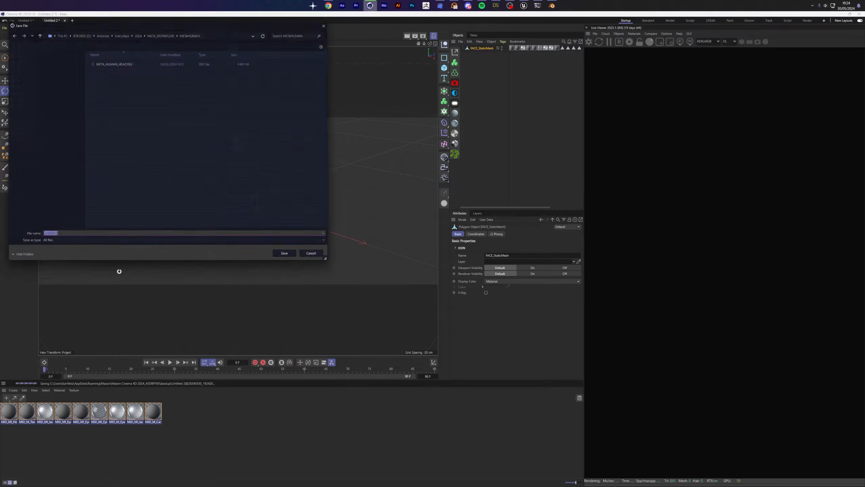
{"action": "type", "text": "META_H"}
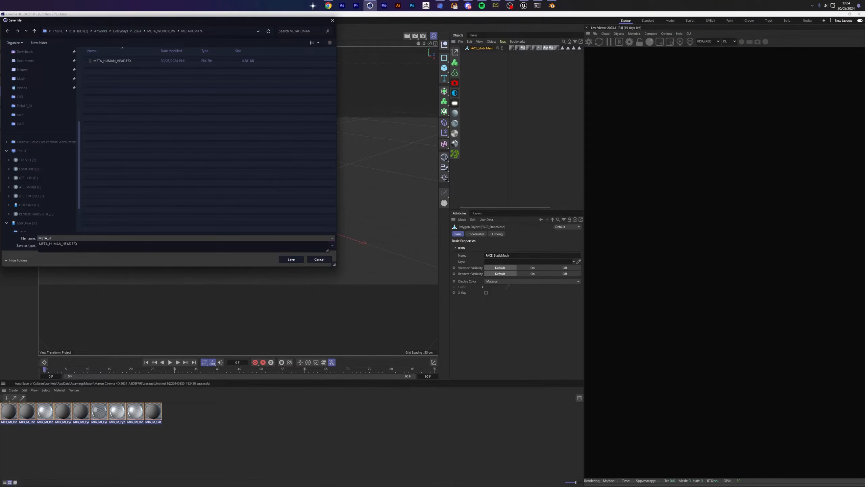
{"action": "type", "text": "UMAN_GHEA"}
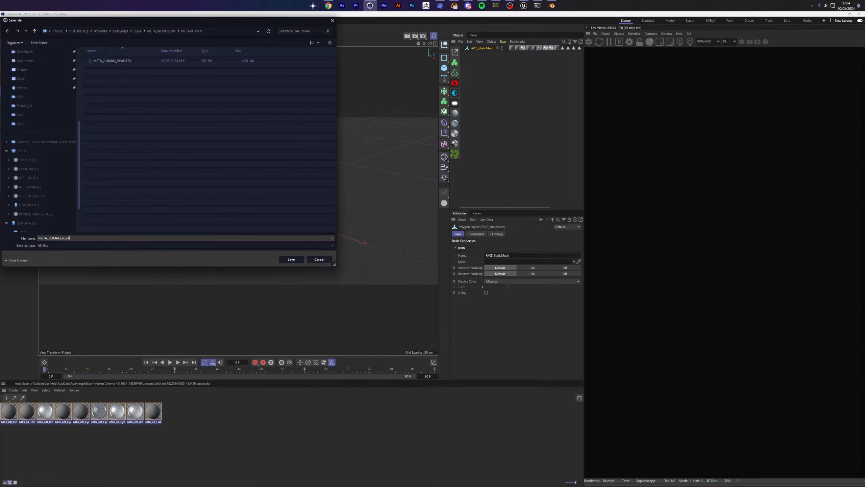
{"action": "type", "text": "D_OBJ"}
{"action": "key", "text": "Return"}
- Close the Untitled 2 project without saving and import META_HUMAN_HEAD_OBJ.obj into the bust project with its current import settings
{"action": "key", "text": "ctrl+F4"}
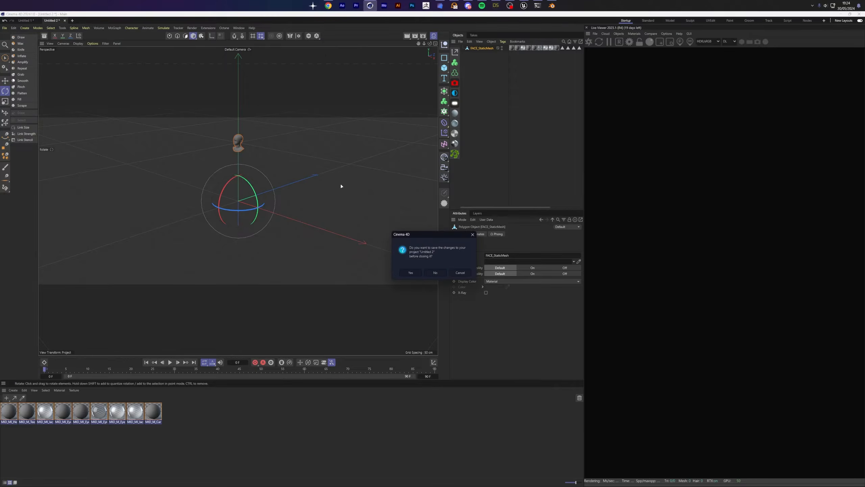
{"action": "left_click", "coordinate": [435, 272]}
{"action": "key", "text": "ctrl+o"}
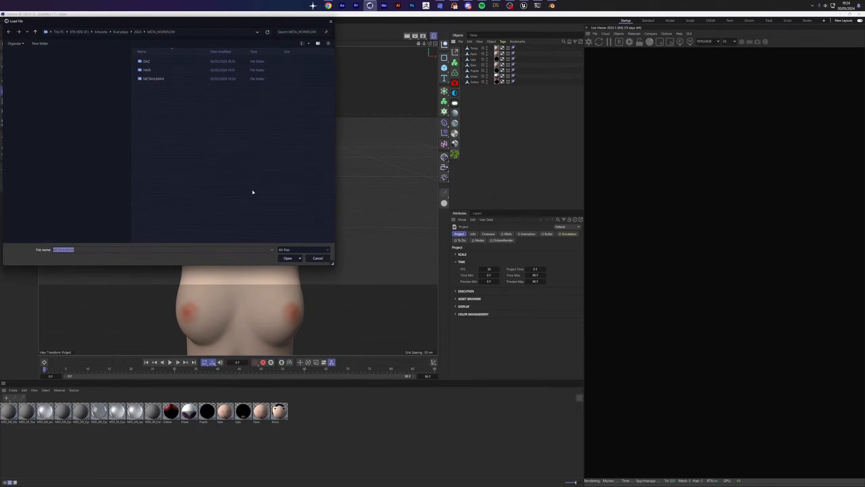
{"action": "left_click", "coordinate": [179, 78]}
{"action": "double_click", "coordinate": [178, 78]}
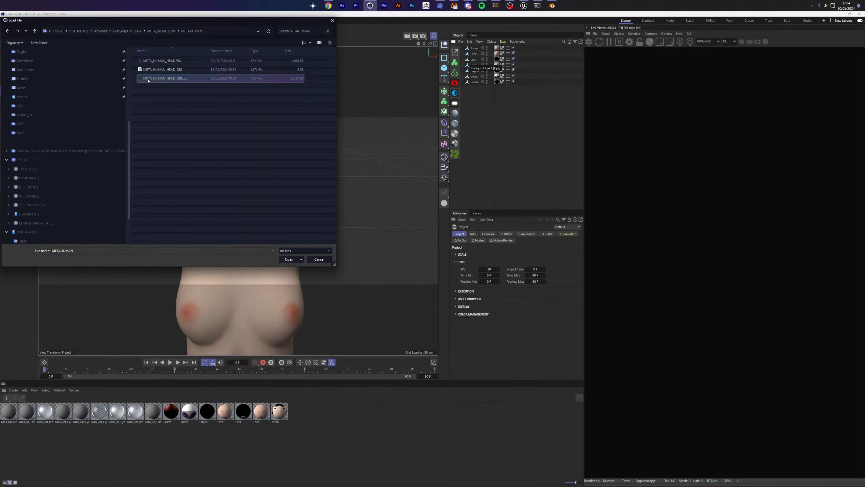
{"action": "double_click", "coordinate": [166, 78]}
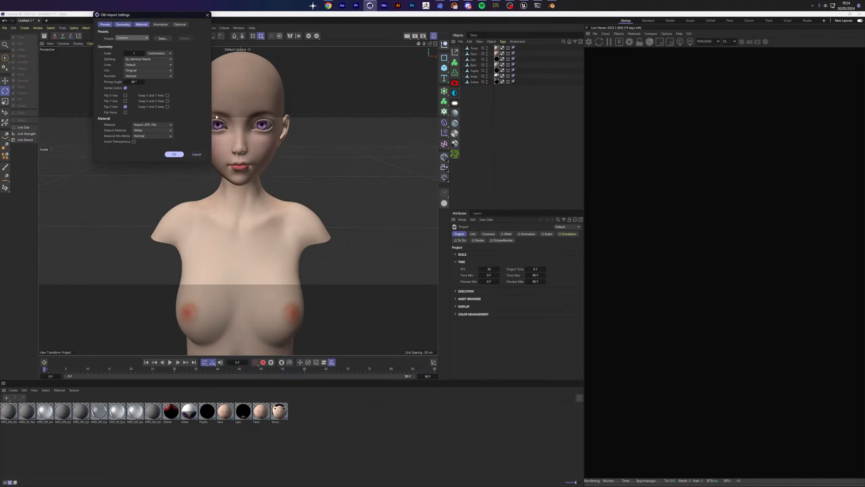
{"action": "left_click", "coordinate": [174, 154]}
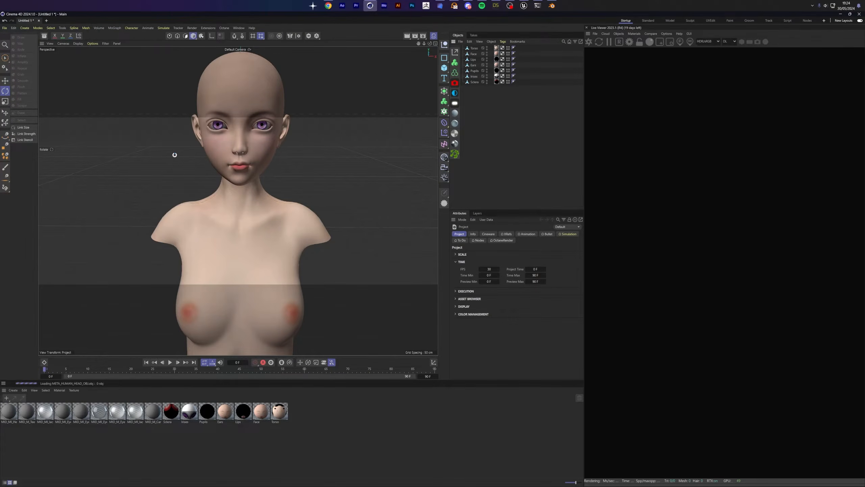
{"action": "left_click", "coordinate": [463, 48]}
{"action": "left_click", "coordinate": [485, 54]}
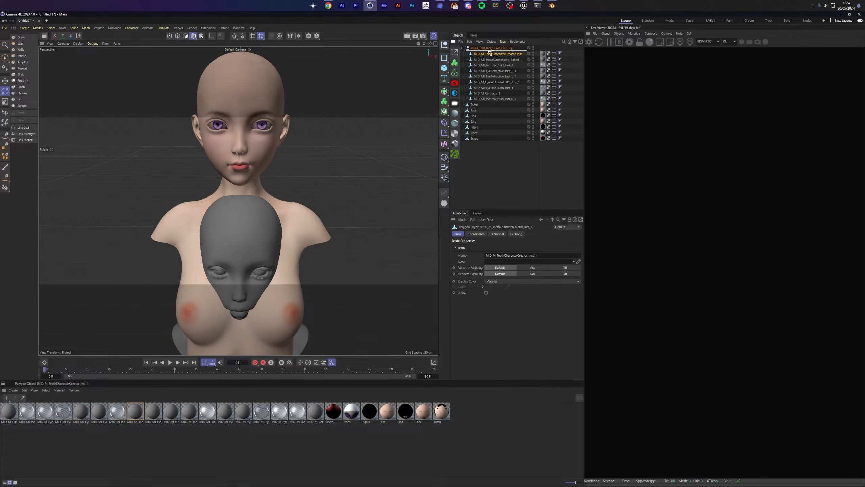
{"action": "left_click_drag", "start_coordinate": [489, 48], "coordinate": [486, 46]}
{"action": "left_click", "coordinate": [484, 54]}
{"action": "key", "text": "Delete"}
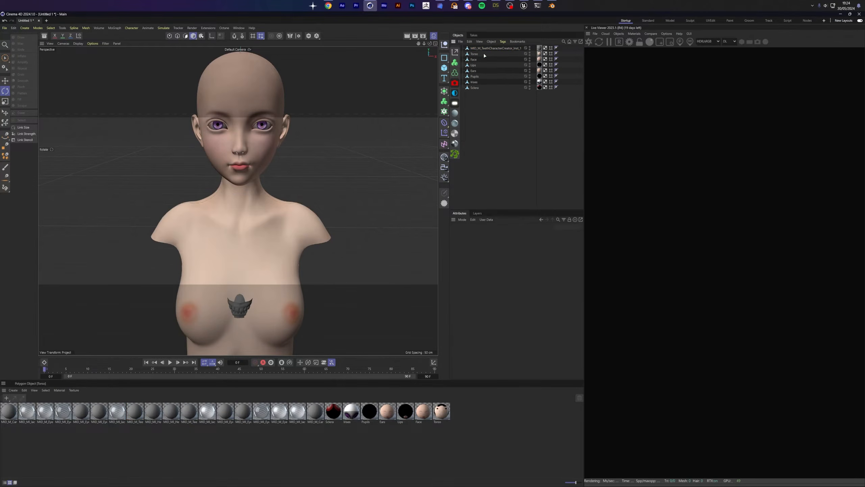
{"action": "key", "text": "ctrl+z"}
- Take the HeadSynthesized_Baked mesh out of the imported group and delete the other MetaHuman parts along with all unused materials
{"action": "left_click", "coordinate": [224, 222]}
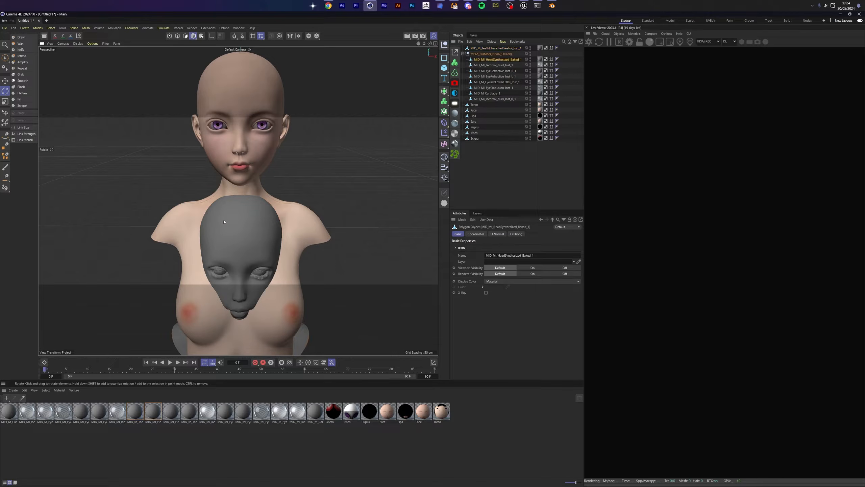
{"action": "left_click_drag", "start_coordinate": [494, 59], "coordinate": [492, 46]}
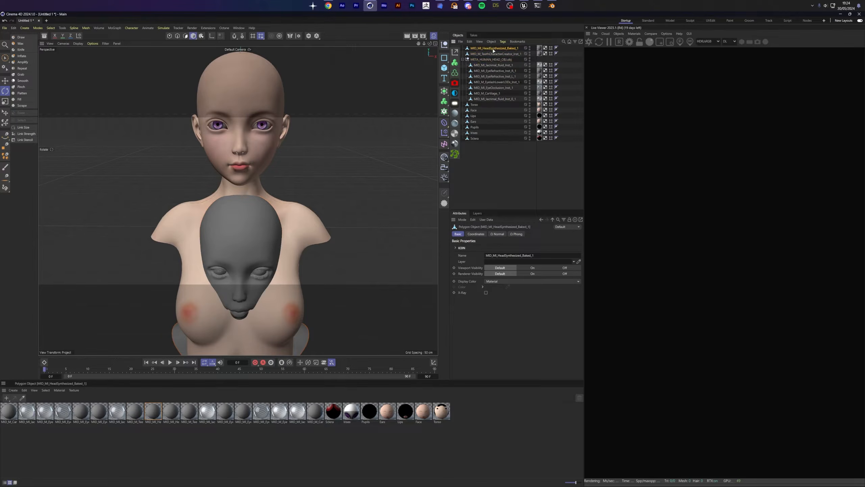
{"action": "left_click", "coordinate": [492, 54]}
{"action": "left_click", "coordinate": [483, 99], "text": "shift"}
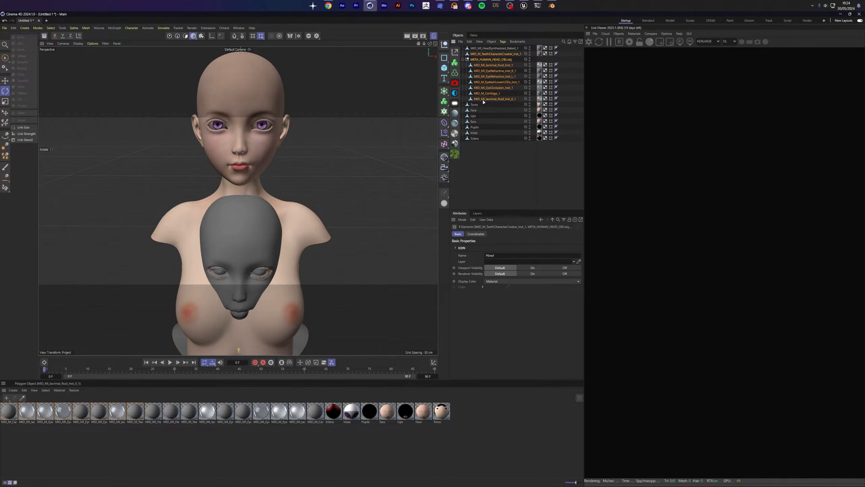
{"action": "key", "text": "Delete"}
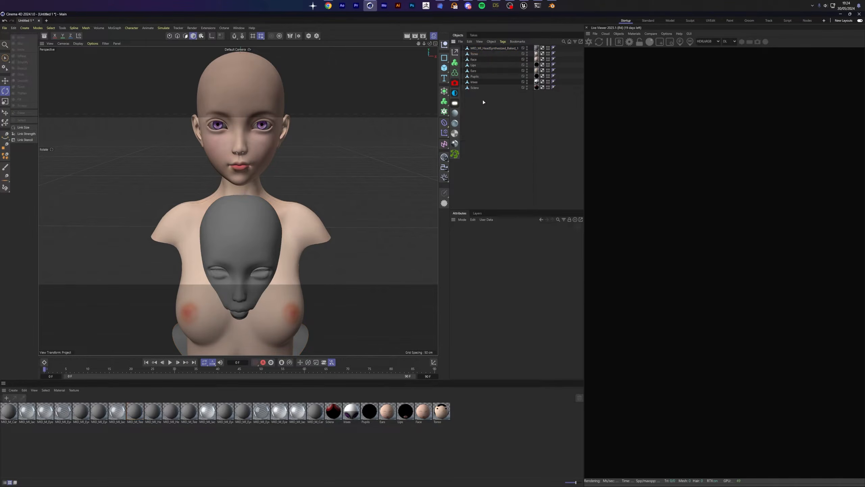
{"action": "left_click", "coordinate": [25, 390]}
{"action": "left_click", "coordinate": [38, 424]}
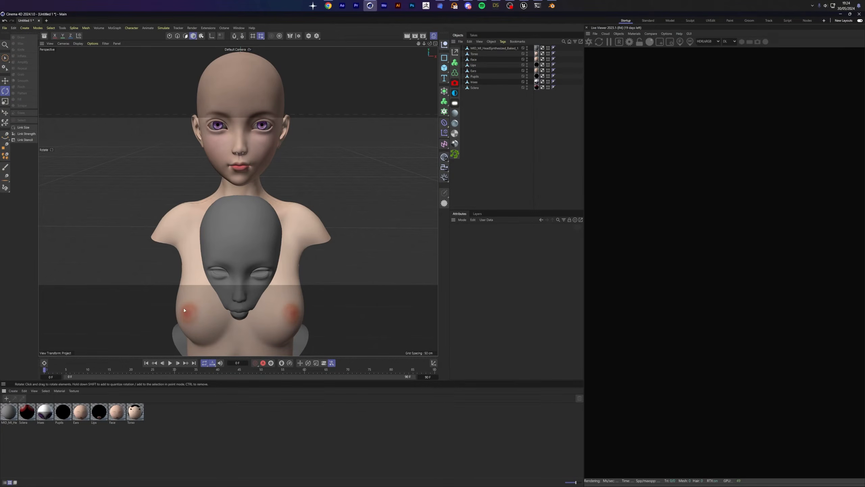
- Center the axis of the HeadSynthesized_Baked mesh on all its points using Axis Center
{"action": "left_click", "coordinate": [241, 239]}
{"action": "left_click_drag", "start_coordinate": [430, 44], "coordinate": [140, 132]}
{"action": "left_click_drag", "start_coordinate": [424, 43], "coordinate": [361, 63]}
{"action": "left_click", "coordinate": [455, 52]}
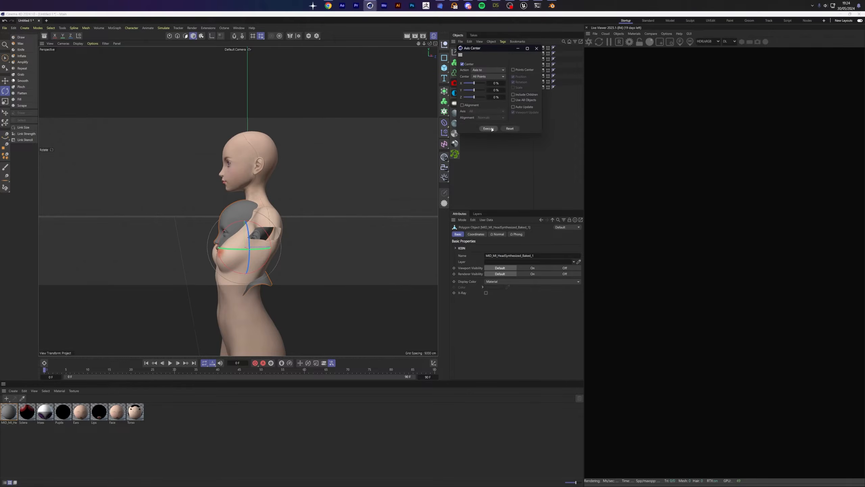
- Close Axis Center and move the HeadSynthesized_Baked mesh up and back until it overlaps the bust's head
{"action": "left_click", "coordinate": [535, 48]}
{"action": "key", "text": "e"}
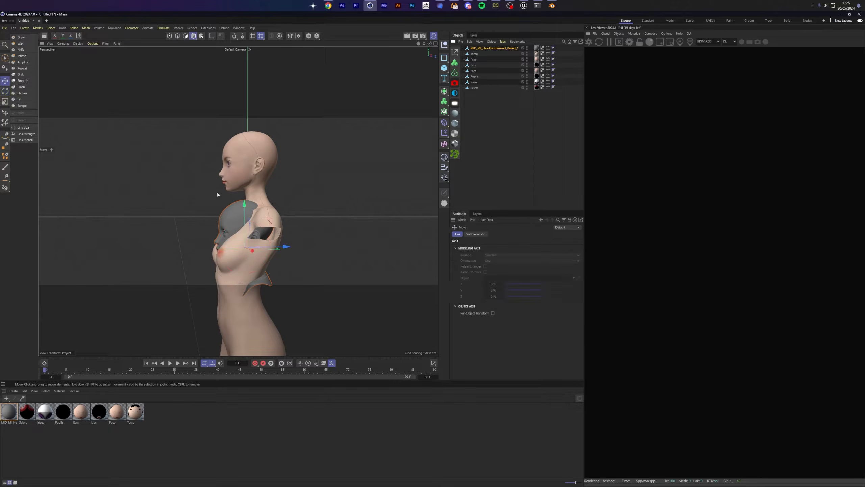
{"action": "left_click_drag", "start_coordinate": [244, 204], "coordinate": [236, 140]}
{"action": "left_click_drag", "start_coordinate": [285, 180], "coordinate": [293, 180]}
{"action": "left_click_drag", "start_coordinate": [250, 136], "coordinate": [249, 135]}
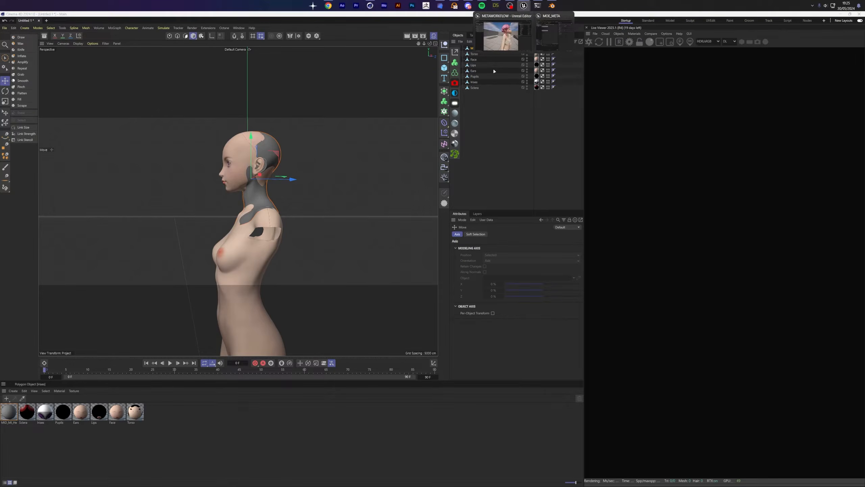
{"action": "left_click", "coordinate": [524, 6]}
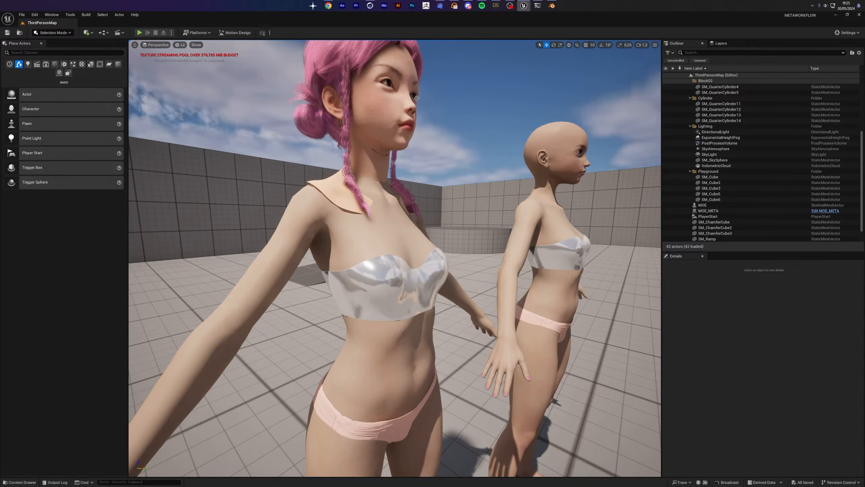
{"action": "left_click", "coordinate": [551, 5]}
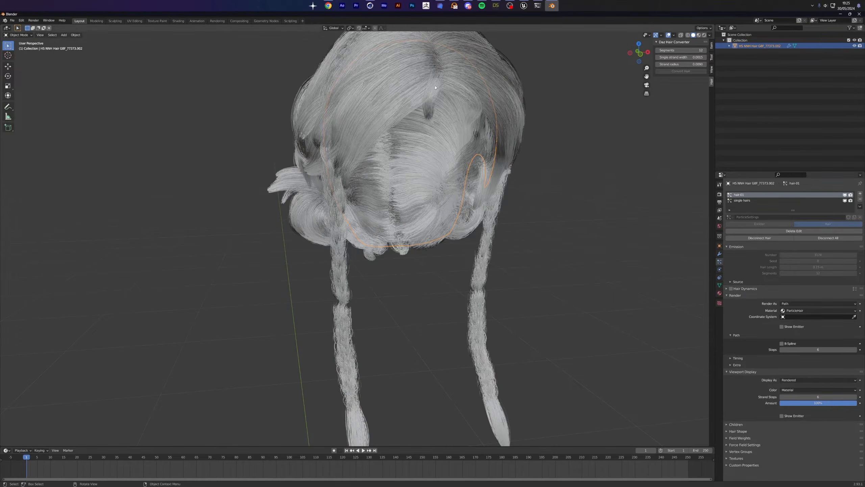
{"action": "left_click", "coordinate": [370, 6]}
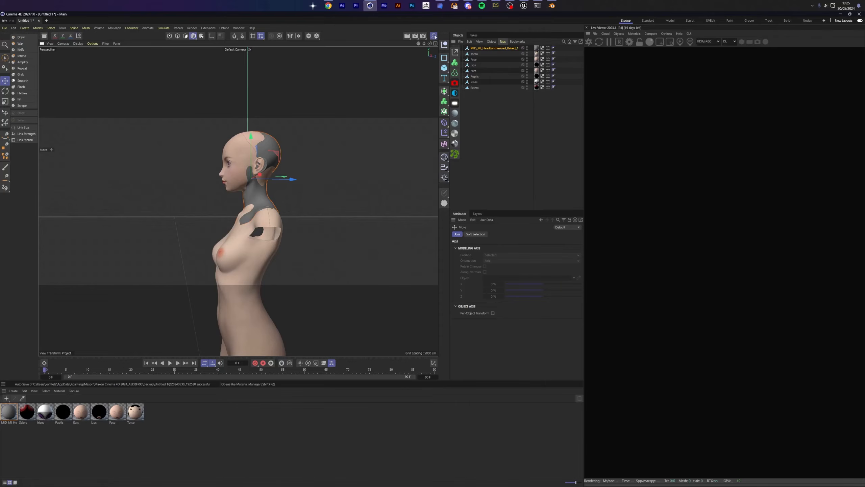
- Fine-tune the HeadSynthesized_Baked mesh's position against the bust's face, check the fit from the side and deselect it
{"action": "left_click_drag", "start_coordinate": [205, 165], "coordinate": [208, 187], "text": "alt"}
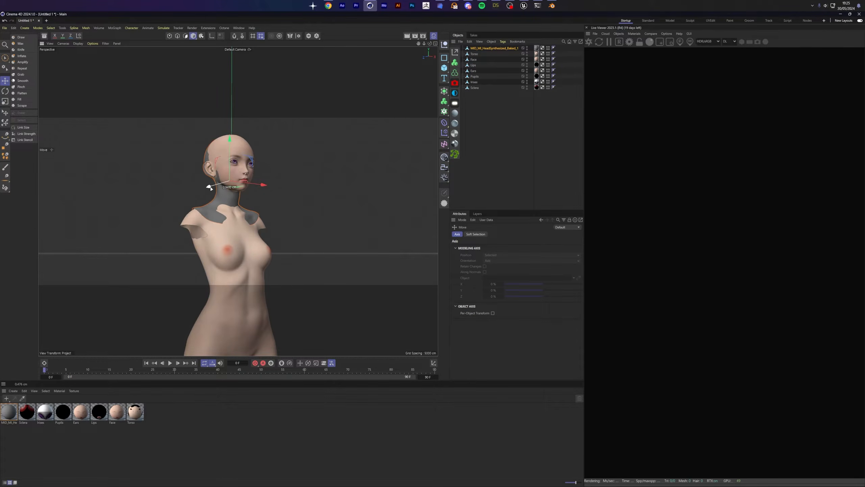
{"action": "left_click_drag", "start_coordinate": [230, 139], "coordinate": [230, 140]}
{"action": "scroll", "coordinate": [264, 159], "scroll_direction": "up", "scroll_amount": 5}
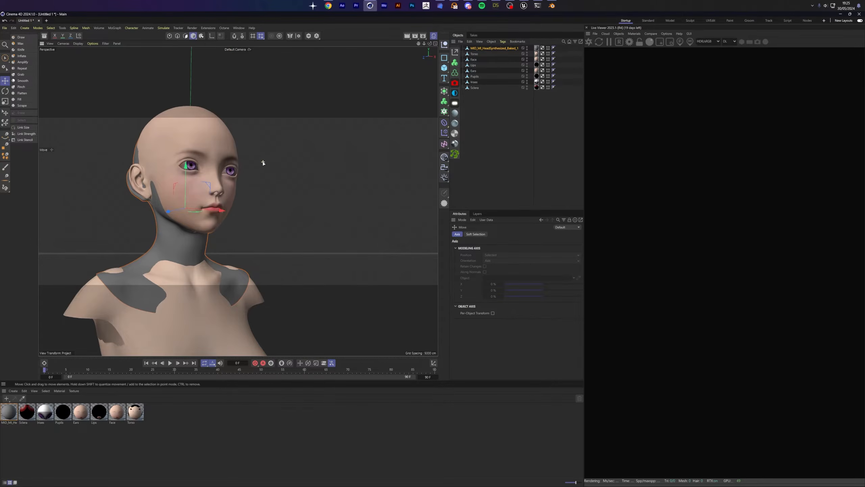
{"action": "left_click_drag", "start_coordinate": [243, 193], "coordinate": [237, 201], "text": "alt"}
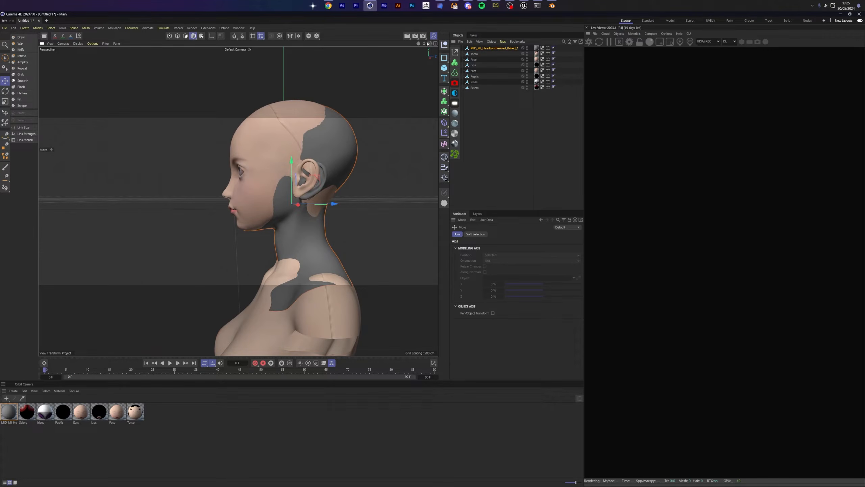
{"action": "left_click", "coordinate": [490, 104]}
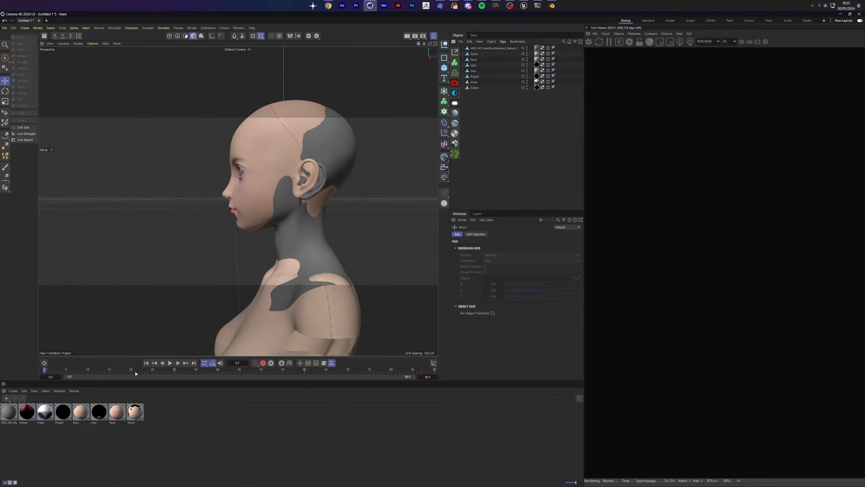
- Delete the Sclera, Irises and Pupils objects from the bust
{"action": "left_click", "coordinate": [475, 54]}
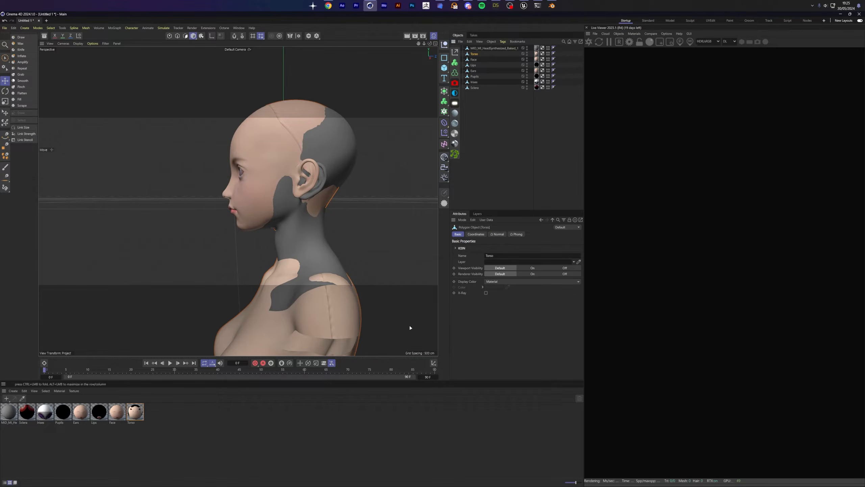
{"action": "left_click", "coordinate": [475, 87]}
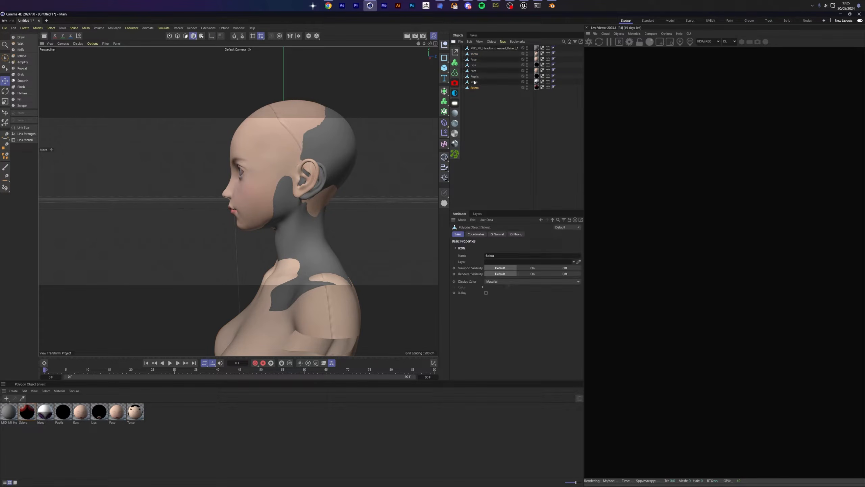
{"action": "key", "text": "Delete"}
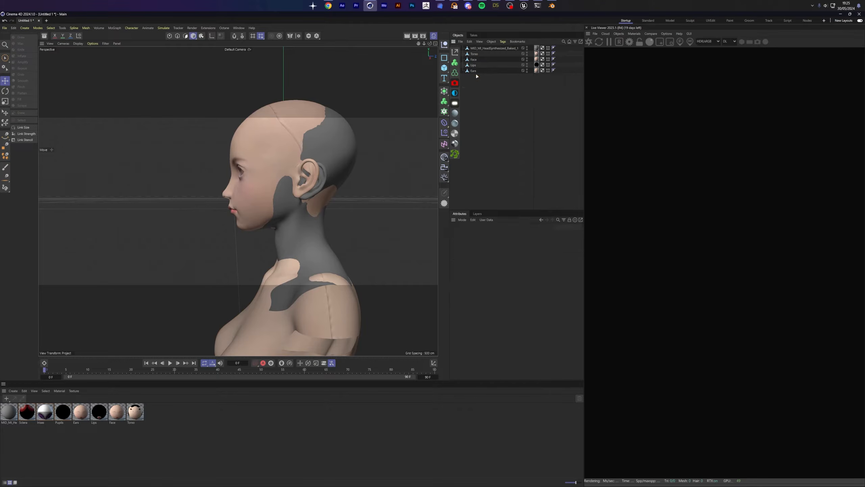
- Use the Face material for the Lips and Ears, delete their own materials, and merge both parts with the Face into one object
{"action": "left_click", "coordinate": [473, 70], "text": "shift"}
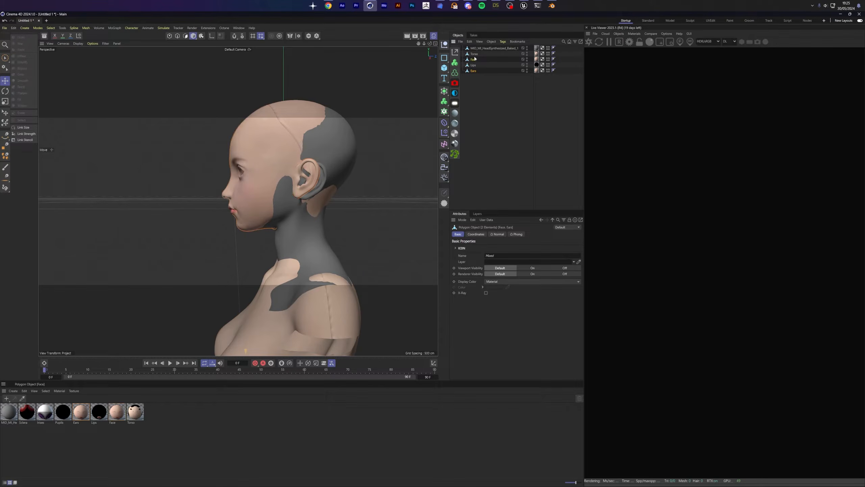
{"action": "left_click", "coordinate": [99, 412]}
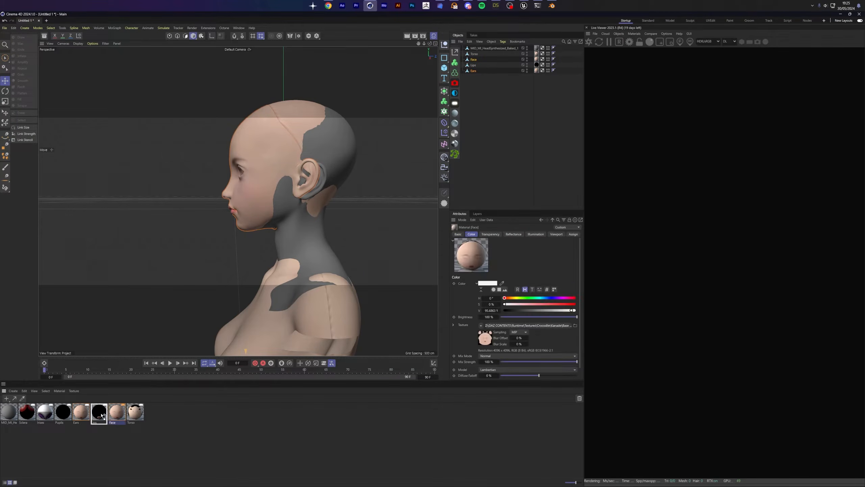
{"action": "key", "text": "Delete"}
{"action": "left_click", "coordinate": [81, 412]}
{"action": "key", "text": "Delete"}
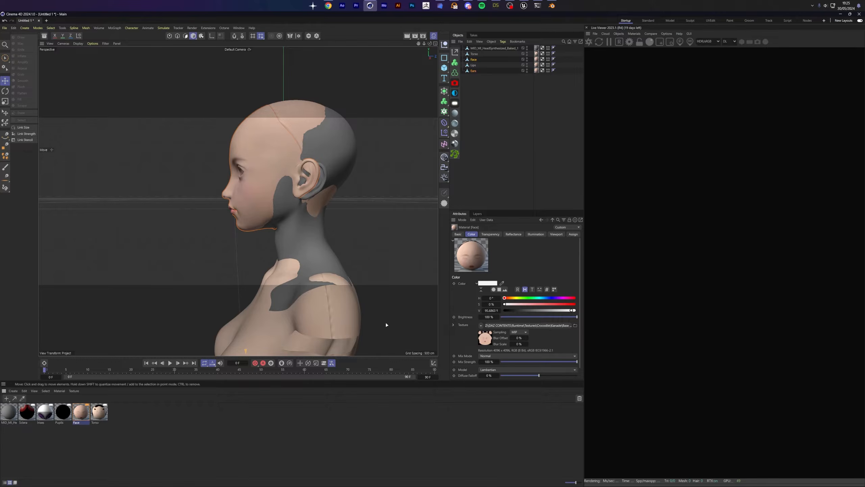
{"action": "right_click", "coordinate": [474, 70]}
{"action": "left_click", "coordinate": [512, 221]}
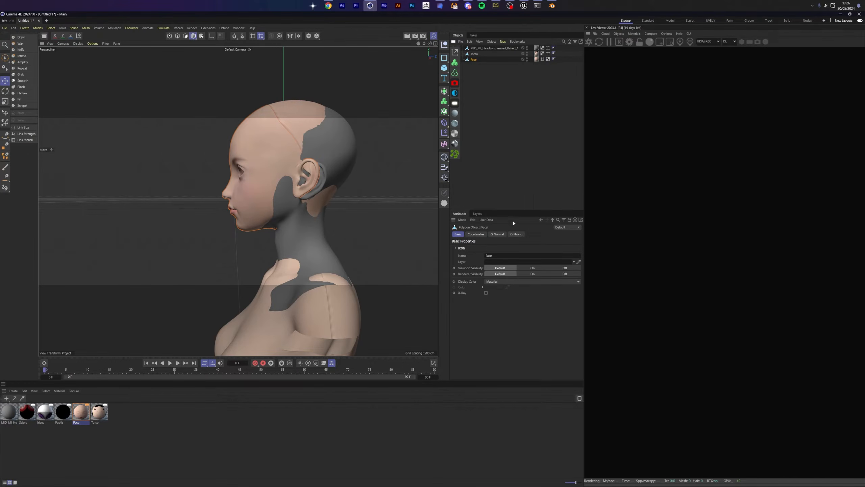
{"action": "left_click", "coordinate": [496, 135]}
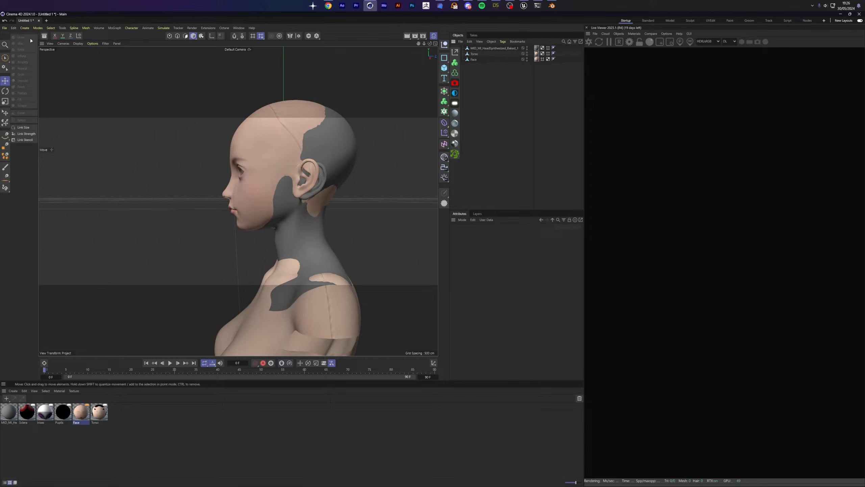
- Export the aligned meshes as METAHUMAN_TRANSPARENCY into a new SBP folder inside META_WORKFLOW
{"action": "left_click", "coordinate": [4, 27]}
{"action": "mouse_move", "coordinate": [41, 163]}
{"action": "left_click", "coordinate": [102, 271]}
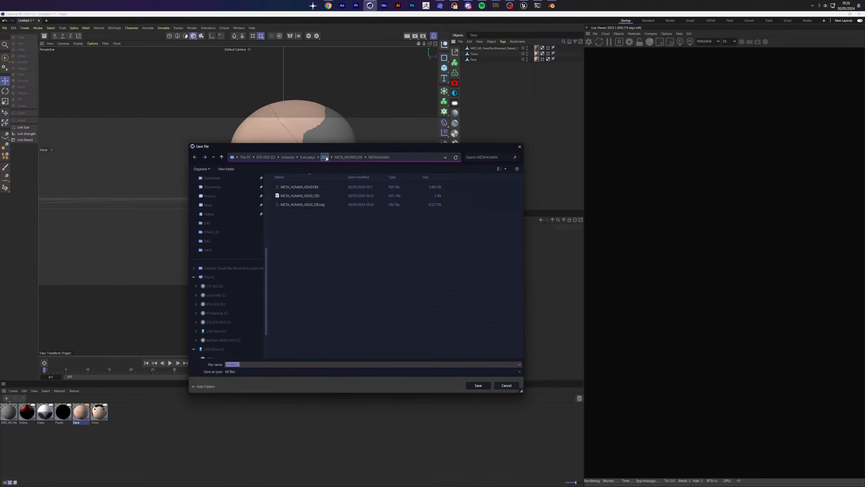
{"action": "left_click", "coordinate": [348, 157]}
{"action": "double_click", "coordinate": [297, 195]}
{"action": "left_click", "coordinate": [350, 157]}
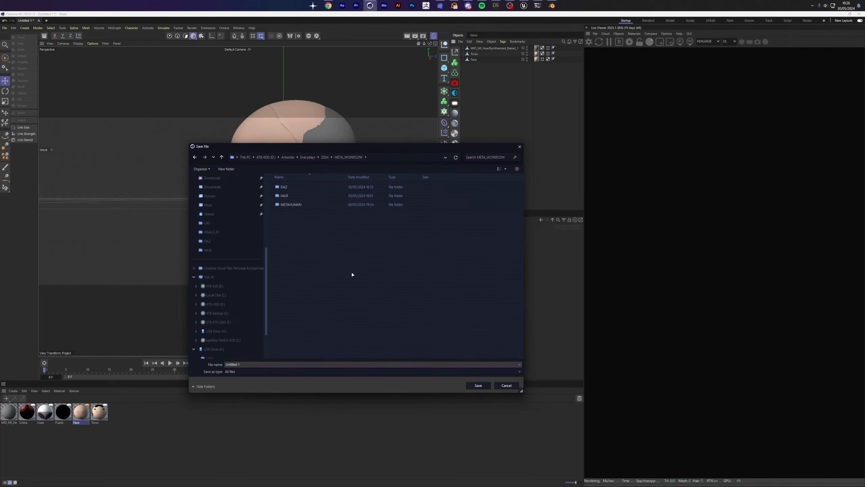
{"action": "key", "text": "ctrl+shift+n"}
{"action": "type", "text": "SBP"}
{"action": "key", "text": "Return"}
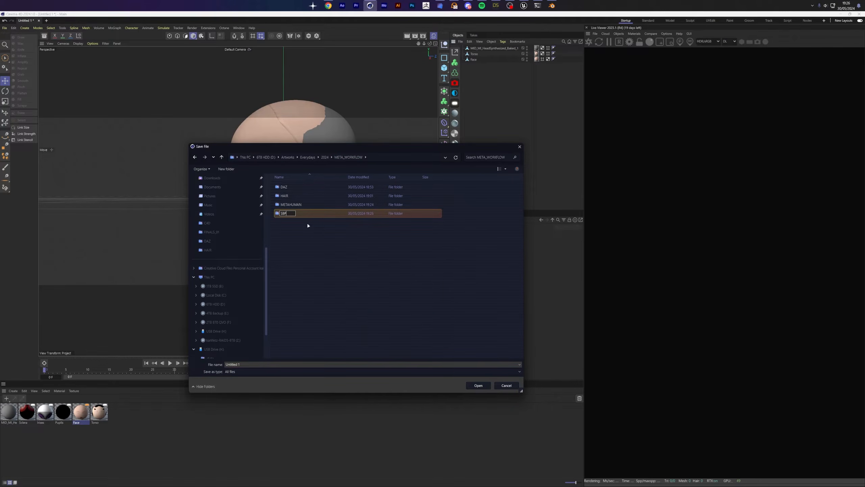
{"action": "key", "text": "Return"}
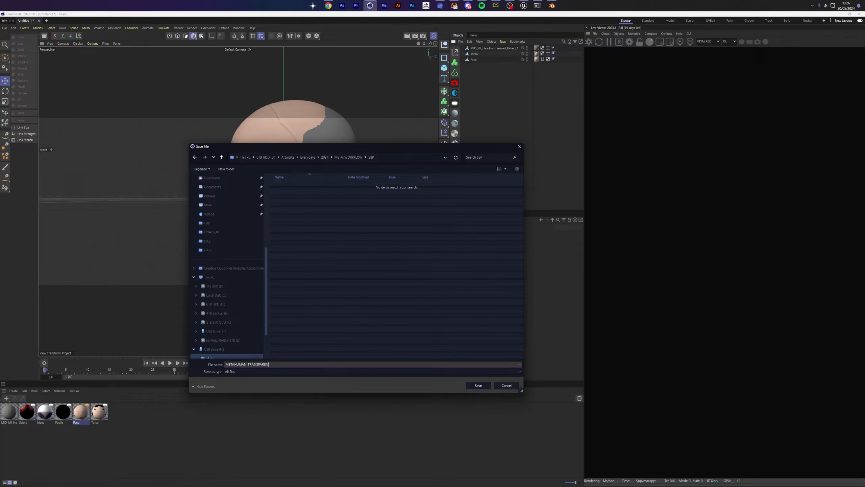
{"action": "key", "text": "Return"}
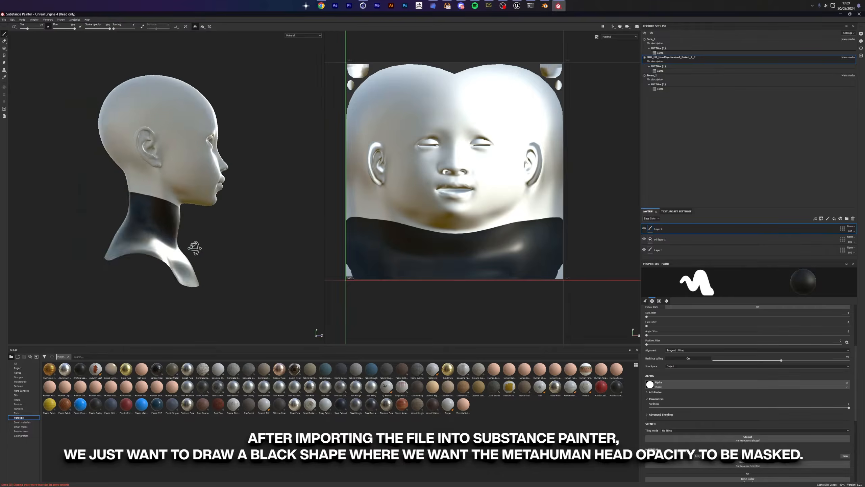
- In Substance Painter, paint the MetaHuman head's neck black up to the jawline and behind the ears
{"action": "left_click_drag", "start_coordinate": [193, 242], "coordinate": [257, 236], "text": "alt"}
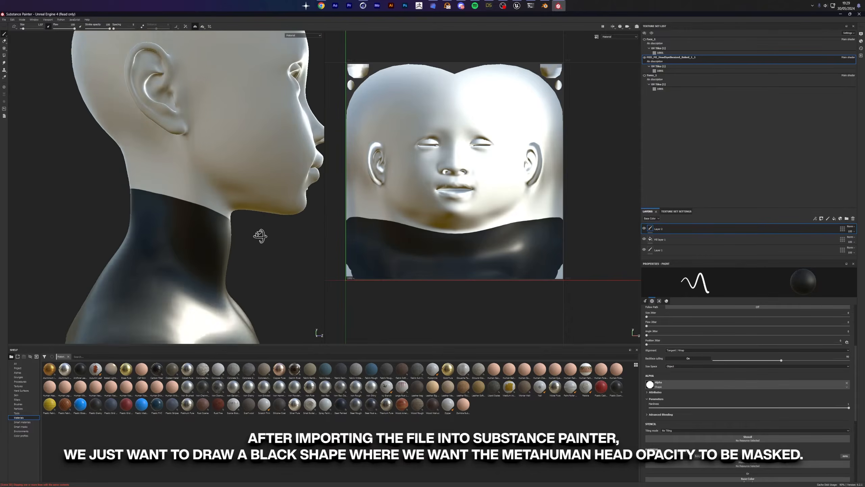
{"action": "mouse_move", "coordinate": [223, 211]}
{"action": "left_mouse_down"}
{"action": "mouse_move", "coordinate": [108, 158]}
{"action": "mouse_move", "coordinate": [194, 201]}
{"action": "left_mouse_up"}
{"action": "mouse_move", "coordinate": [194, 201]}
{"action": "left_mouse_down", "text": "alt"}
{"action": "mouse_move", "coordinate": [251, 203]}
{"action": "mouse_move", "coordinate": [207, 232]}
{"action": "mouse_move", "coordinate": [231, 226]}
{"action": "left_mouse_up", "text": "alt"}
{"action": "left_click_drag", "start_coordinate": [166, 184], "coordinate": [151, 309], "text": "alt"}
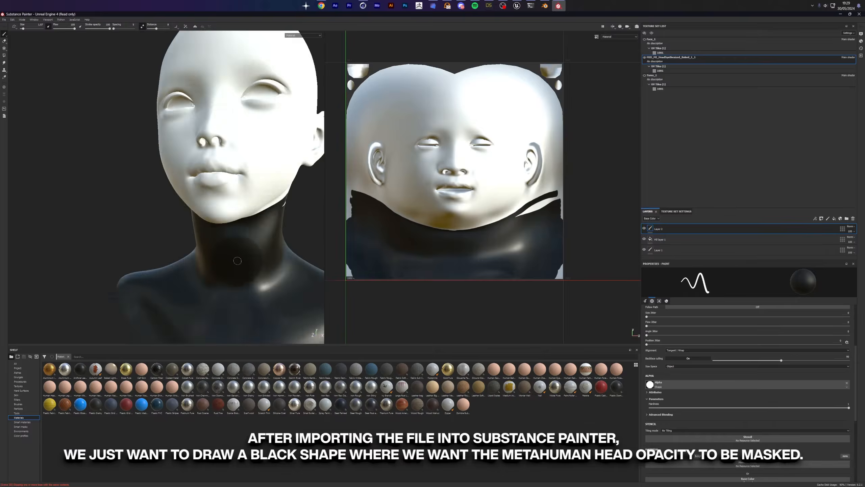
{"action": "right_click_drag", "start_coordinate": [151, 310], "coordinate": [305, 285], "text": "alt"}
{"action": "mouse_move", "coordinate": [305, 284]}
{"action": "left_mouse_down", "text": "alt"}
{"action": "mouse_move", "coordinate": [177, 204]}
{"action": "mouse_move", "coordinate": [190, 211]}
{"action": "mouse_move", "coordinate": [271, 194]}
{"action": "left_mouse_up", "text": "alt"}
{"action": "key", "text": "l"}
{"action": "key", "text": "l"}
{"action": "scroll", "coordinate": [443, 153], "scroll_direction": "up", "scroll_amount": 3}
- Toggle the face and HeadSynthesized_Baked texture sets' visibility to check the black mask against the torso
{"action": "left_click", "coordinate": [644, 39]}
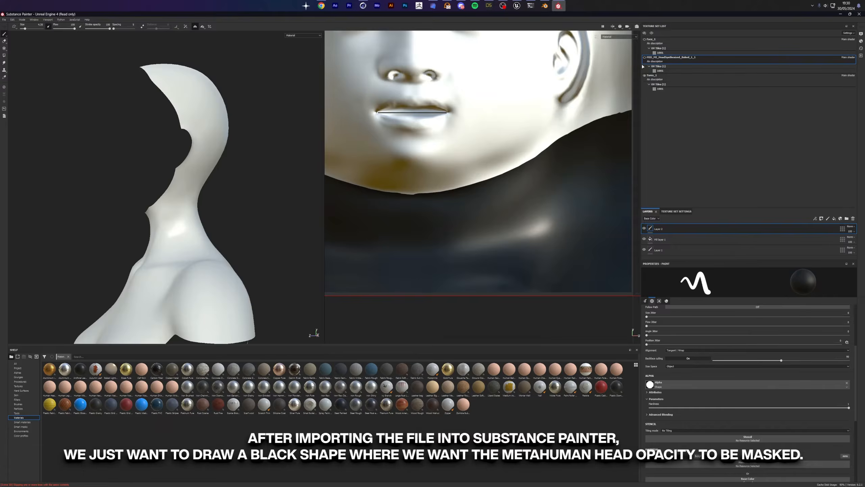
{"action": "left_click", "coordinate": [644, 57]}
{"action": "left_click", "coordinate": [659, 71]}
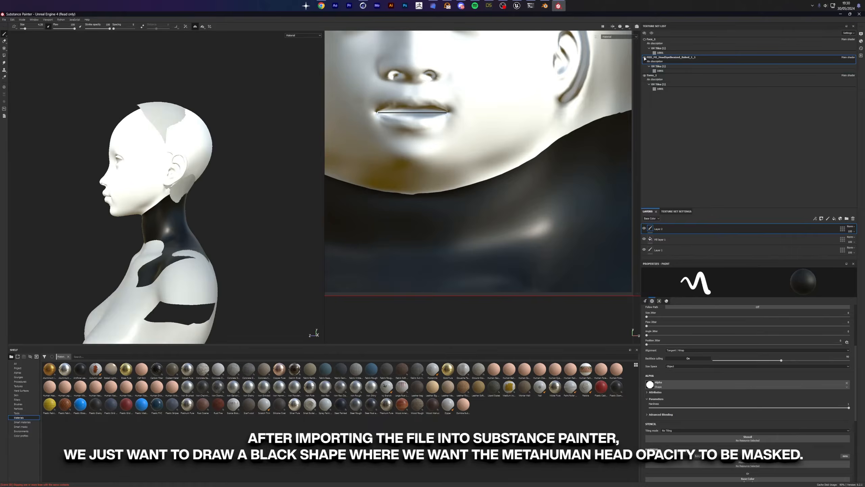
- Export the HeadSynthesized_Baked textures to the SBP folder in META_WORKFLOW
{"action": "key", "text": "ctrl+shift+e"}
{"action": "left_click", "coordinate": [312, 203]}
{"action": "left_click", "coordinate": [525, 193]}
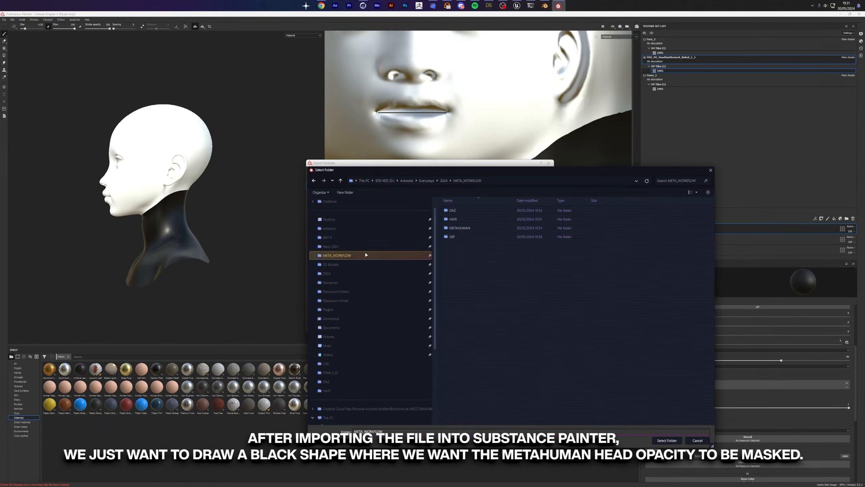
{"action": "key", "text": "Return"}
{"action": "left_click", "coordinate": [537, 328]}
- Switch to Unreal Editor and import the black-and-white METAHUMAN_TRANSPARENCY texture from the SBP folder into DAZtoMETA/Identity
{"action": "left_click", "coordinate": [517, 6]}
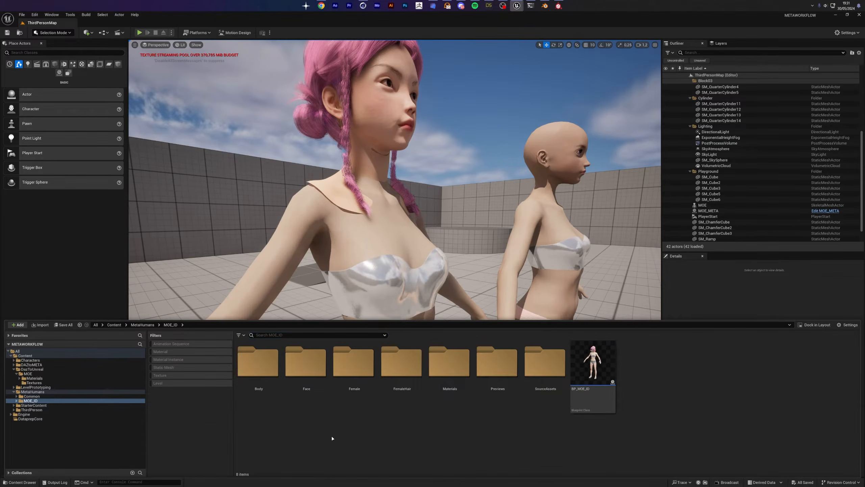
{"action": "left_click", "coordinate": [32, 365]}
{"action": "left_click", "coordinate": [307, 362]}
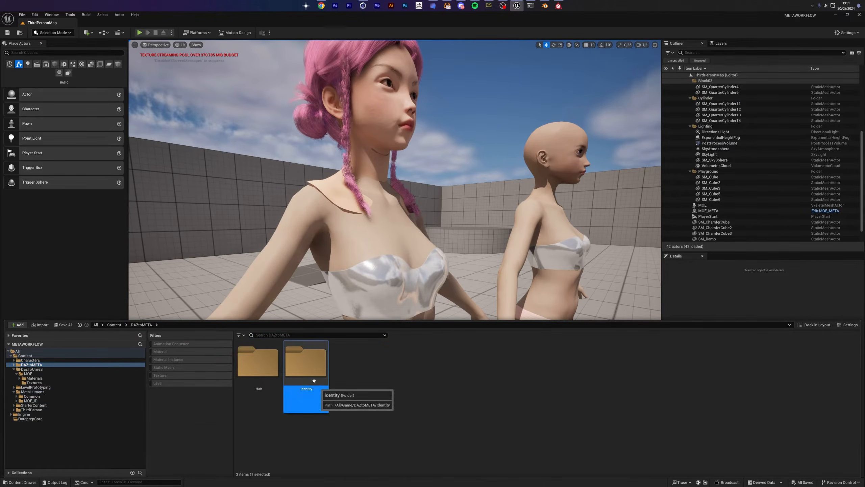
{"action": "double_click", "coordinate": [306, 362]}
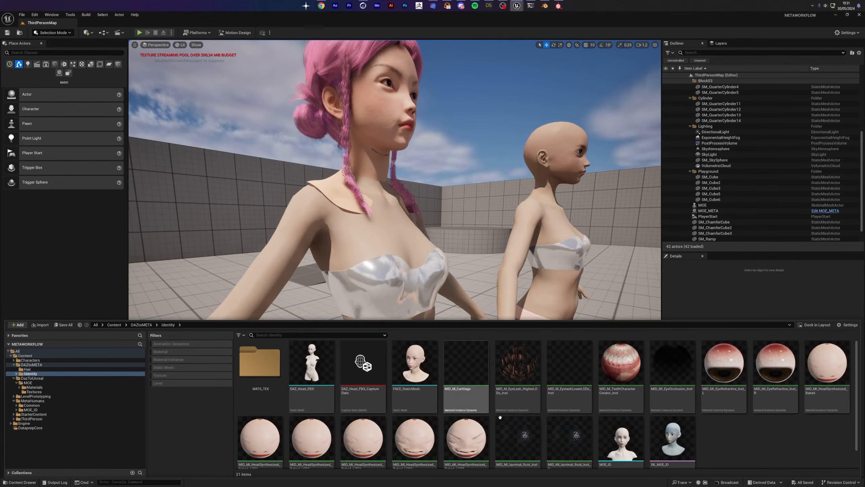
{"action": "right_click", "coordinate": [708, 405]}
{"action": "left_click", "coordinate": [760, 185]}
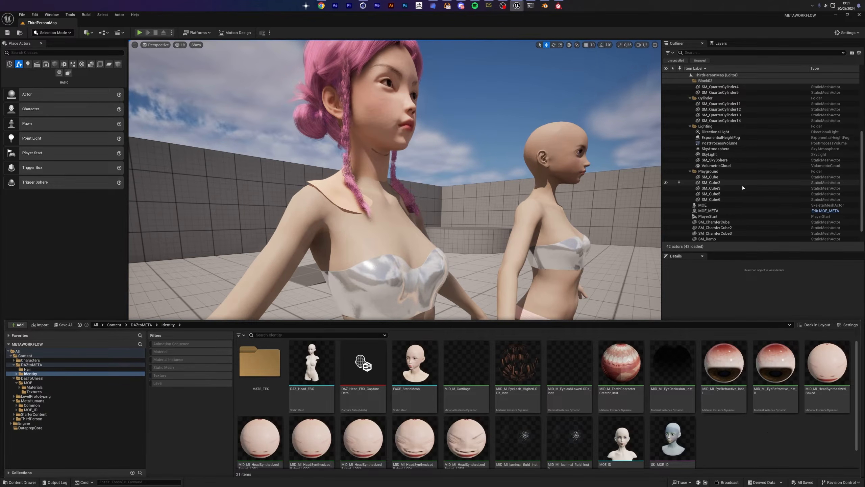
{"action": "left_click", "coordinate": [160, 25]}
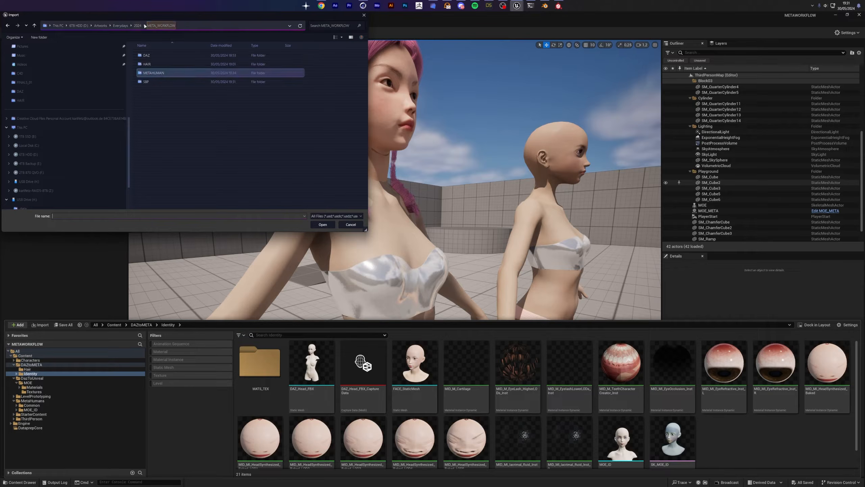
{"action": "double_click", "coordinate": [145, 82]}
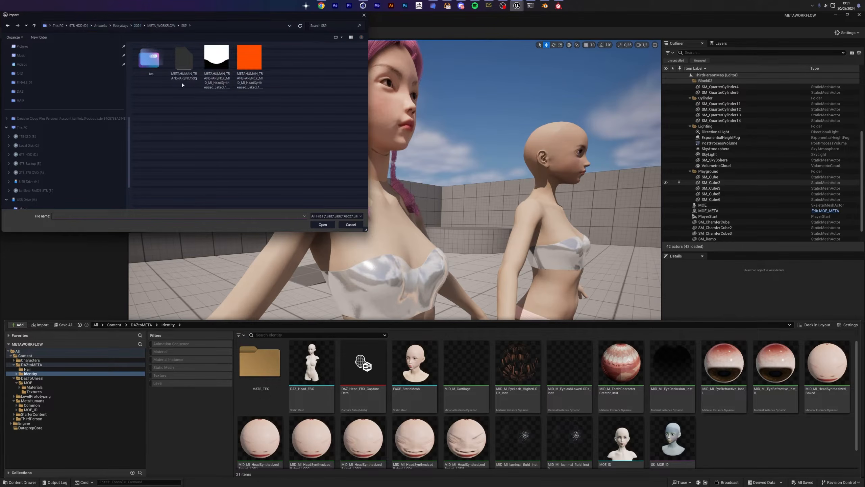
{"action": "double_click", "coordinate": [217, 60]}
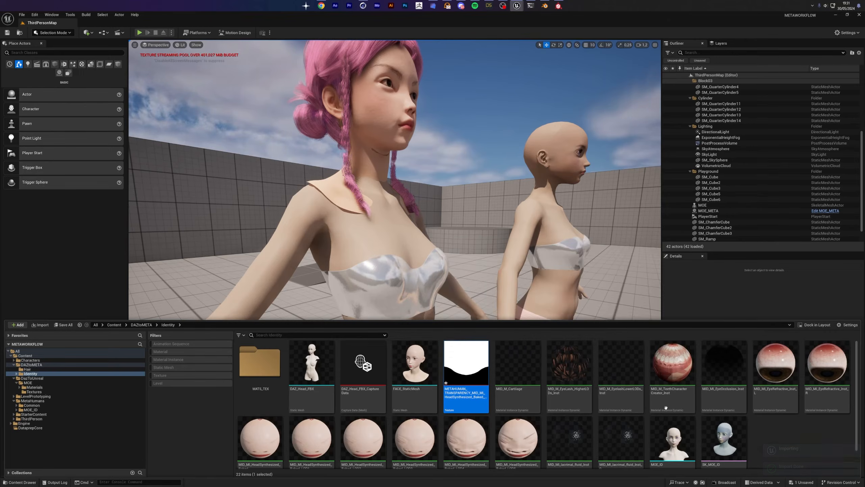
- Rename the imported METAHUMAN_TRANSPARENCY texture as MH_OPACITY
{"action": "scroll", "coordinate": [426, 371], "scroll_direction": "down", "scroll_amount": 1}
{"action": "scroll", "coordinate": [428, 370], "scroll_direction": "up", "scroll_amount": 1}
{"action": "right_click", "coordinate": [465, 367]}
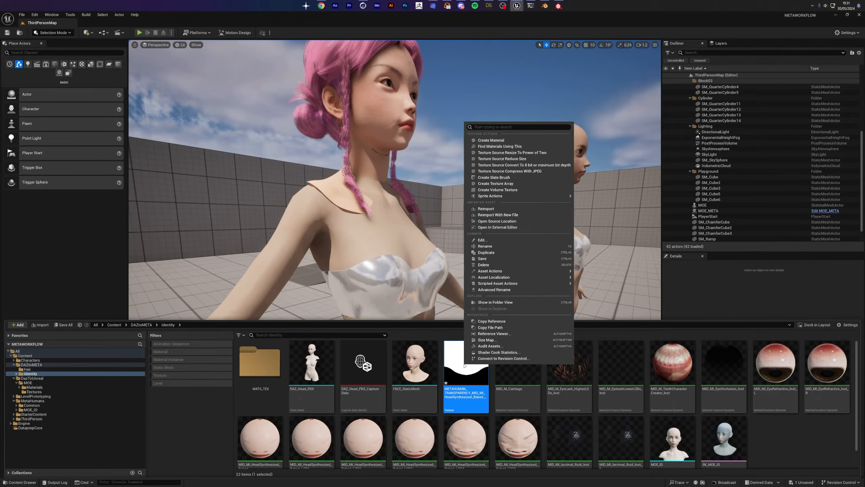
{"action": "left_click", "coordinate": [498, 247]}
{"action": "type", "text": "MH_OPACITY"}
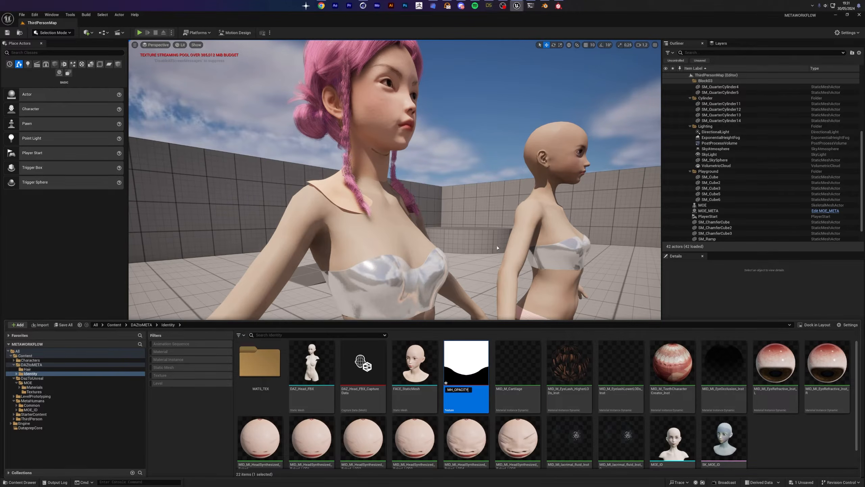
{"action": "key", "text": "Return"}
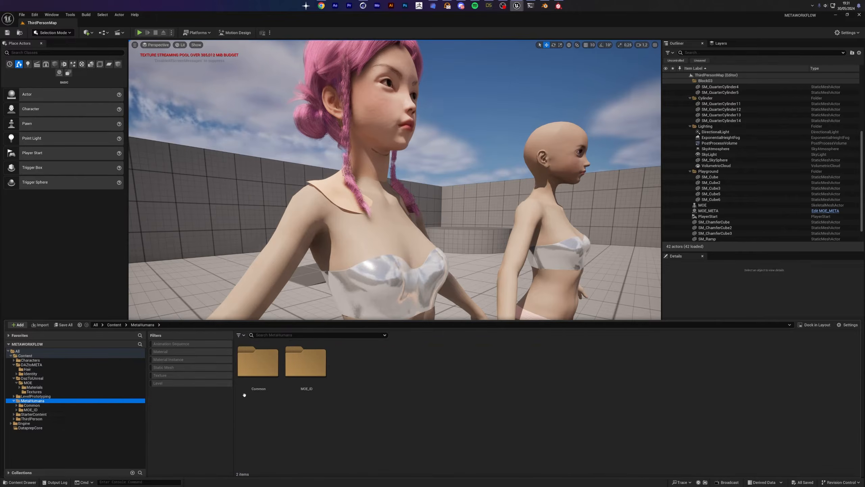
- From MetaHumans/MOE_ID/Face, open MOE_ID_FaceMesh and trace its head material instances up to the parent material M_Head_Baked
{"action": "double_click", "coordinate": [306, 360]}
{"action": "double_click", "coordinate": [298, 362]}
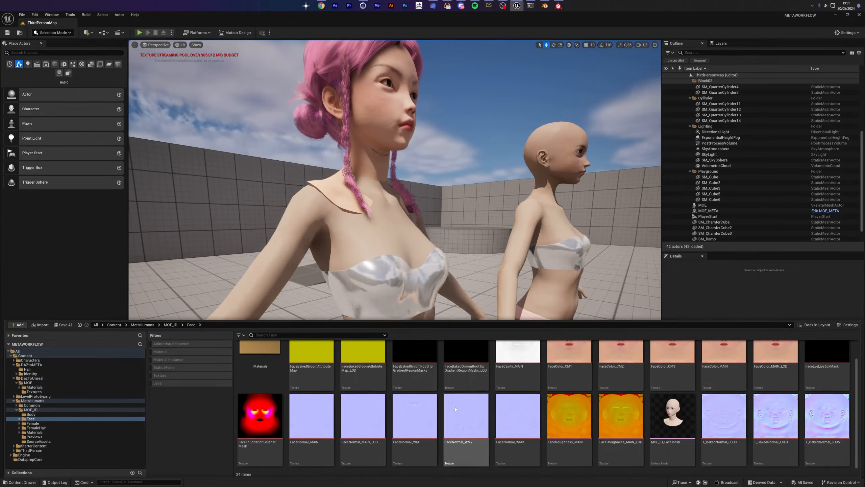
{"action": "double_click", "coordinate": [673, 414]}
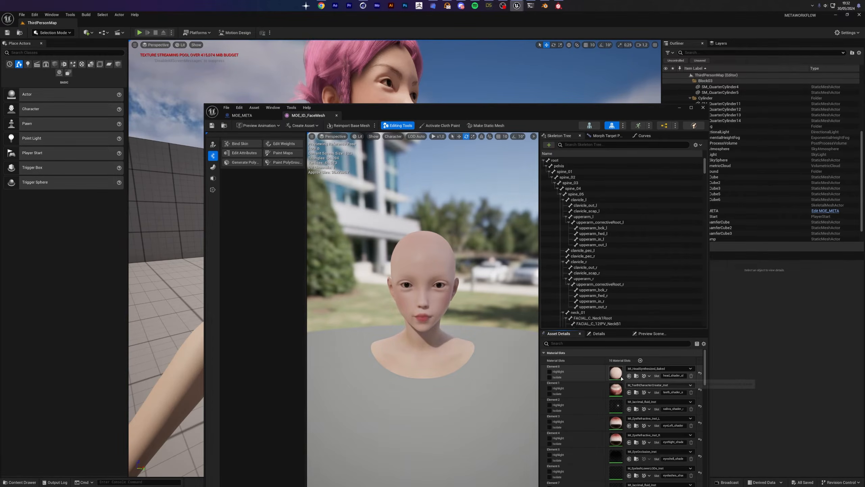
{"action": "double_click", "coordinate": [621, 377]}
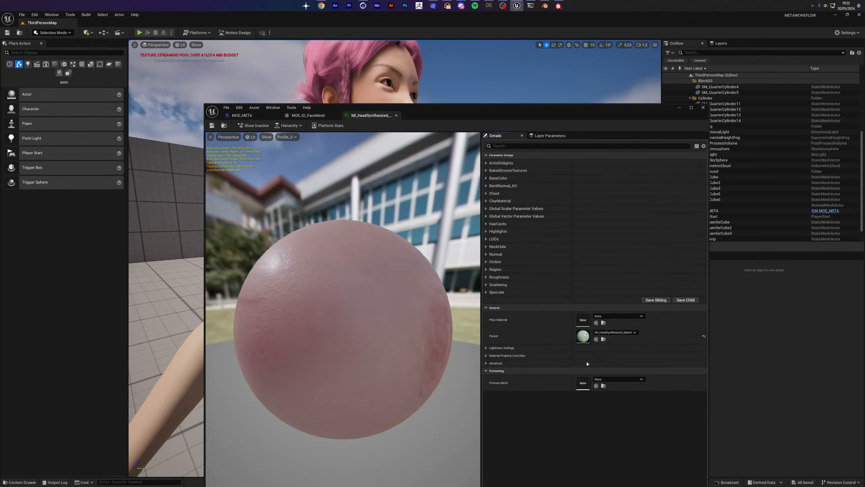
{"action": "double_click", "coordinate": [582, 337]}
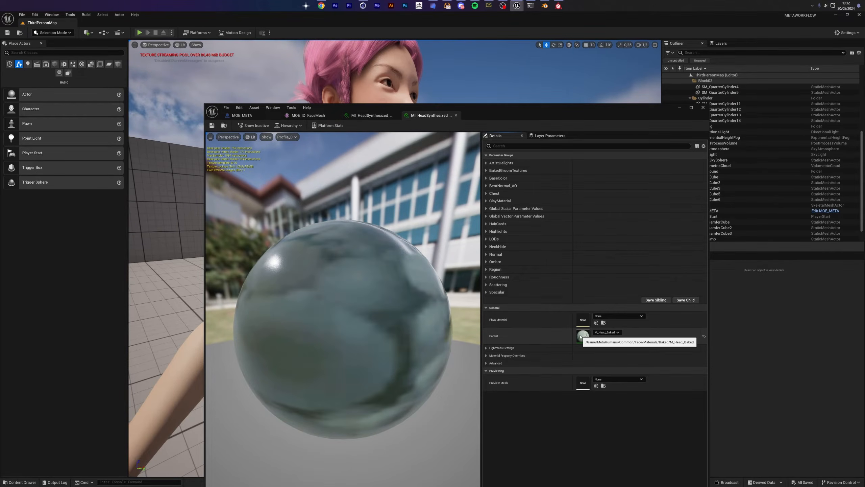
{"action": "double_click", "coordinate": [581, 336]}
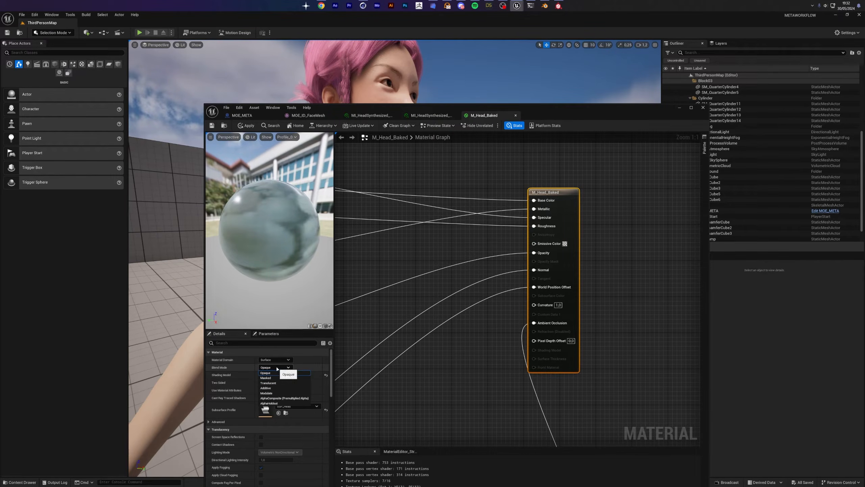
- Set M_Head_Baked's blend mode to Masked and connect the RGB of an MH_OPACITY Texture Sample to Opacity Mask
{"action": "right_click", "coordinate": [438, 252]}
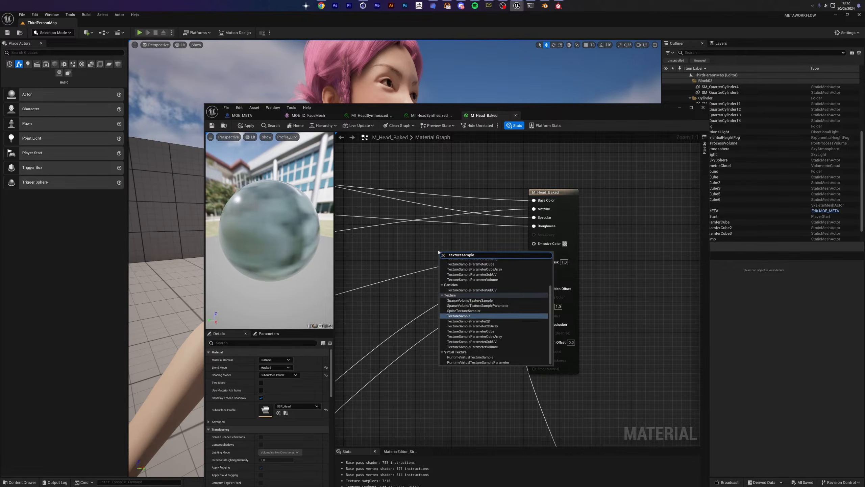
{"action": "left_click", "coordinate": [471, 316]}
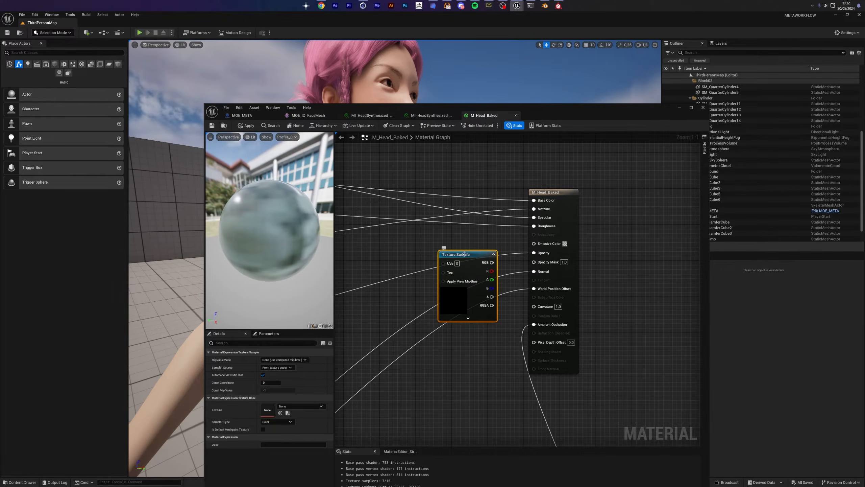
{"action": "left_click", "coordinate": [292, 407]}
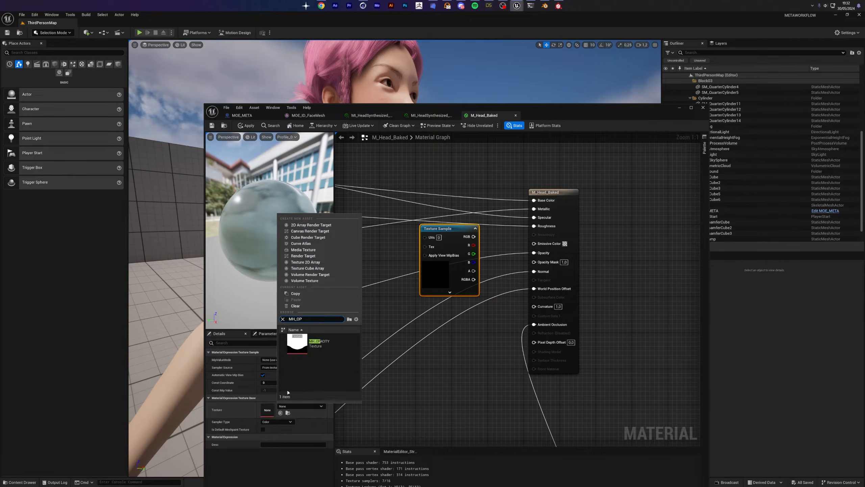
{"action": "left_click", "coordinate": [299, 344]}
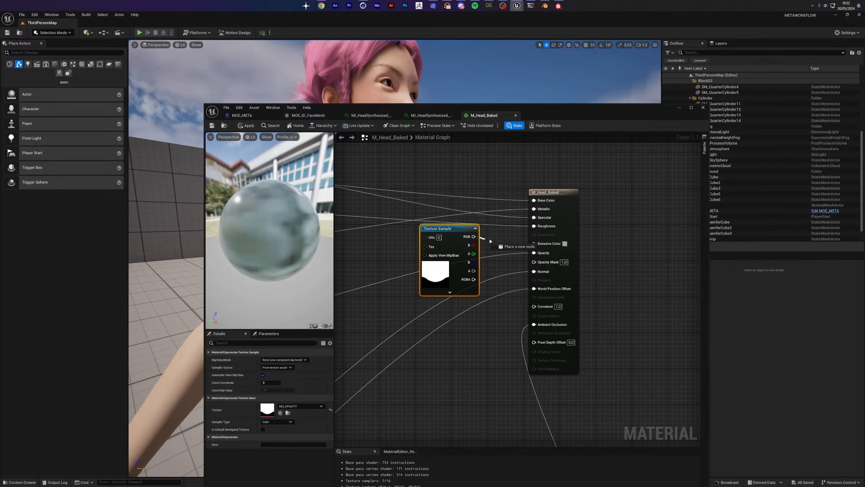
{"action": "left_click_drag", "start_coordinate": [527, 262], "coordinate": [533, 263]}
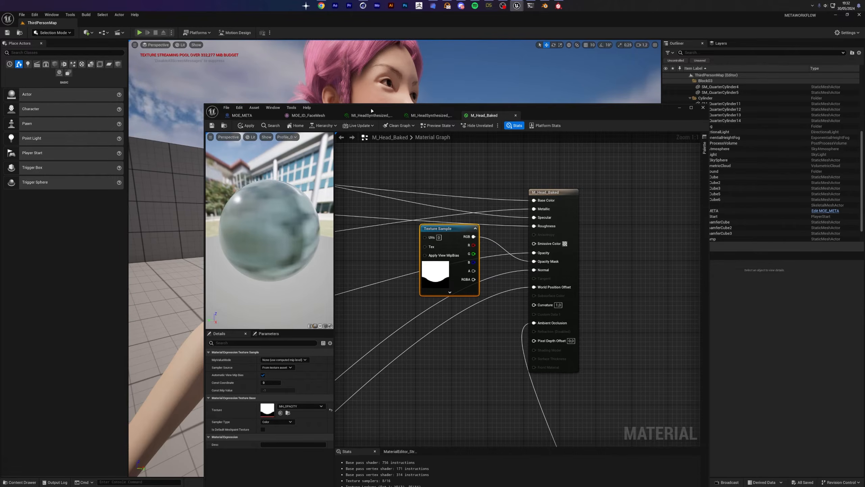
- Save the M_Head_Baked material and check the masked neck on the character from front and back
{"action": "left_click_drag", "start_coordinate": [372, 110], "coordinate": [363, 224]}
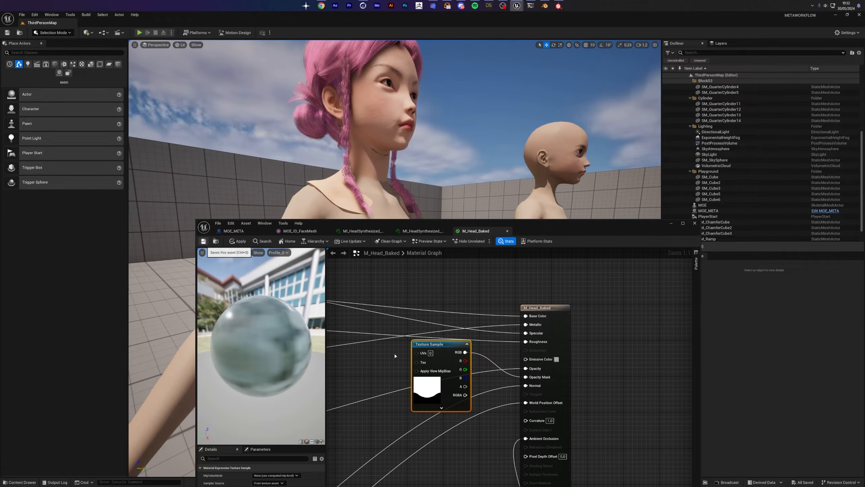
{"action": "key", "text": "ctrl+s"}
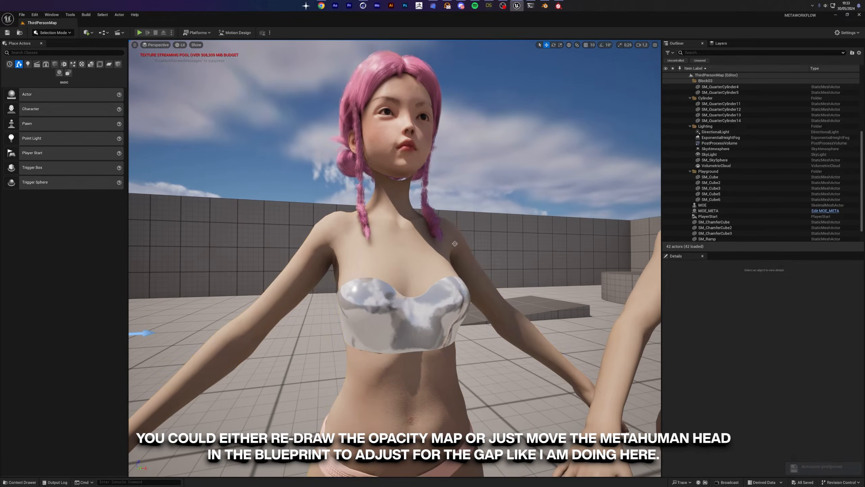
{"action": "left_click", "coordinate": [391, 209]}
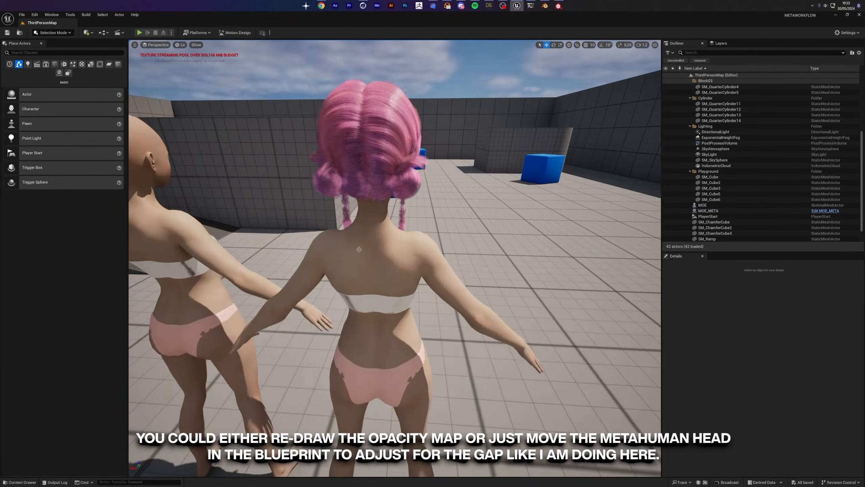
{"action": "left_click", "coordinate": [223, 289]}
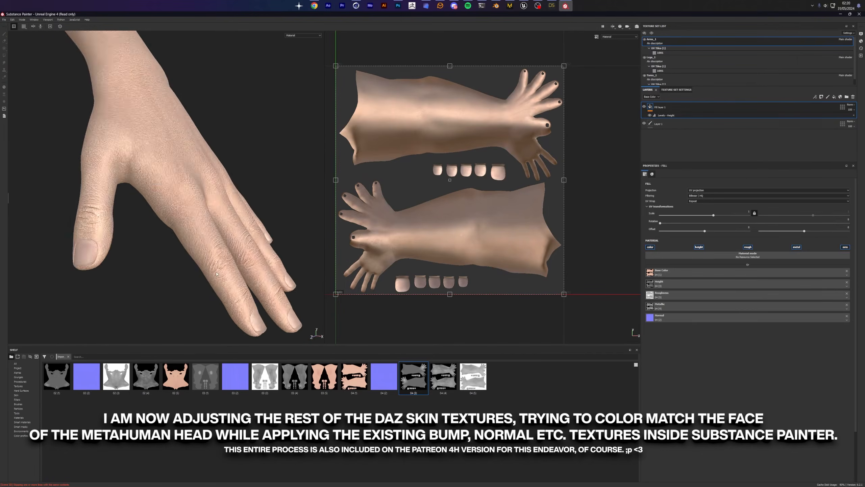
- In Substance Painter, toggle the metal channel of the arms texture set's fill layer
{"action": "left_click", "coordinate": [796, 247]}
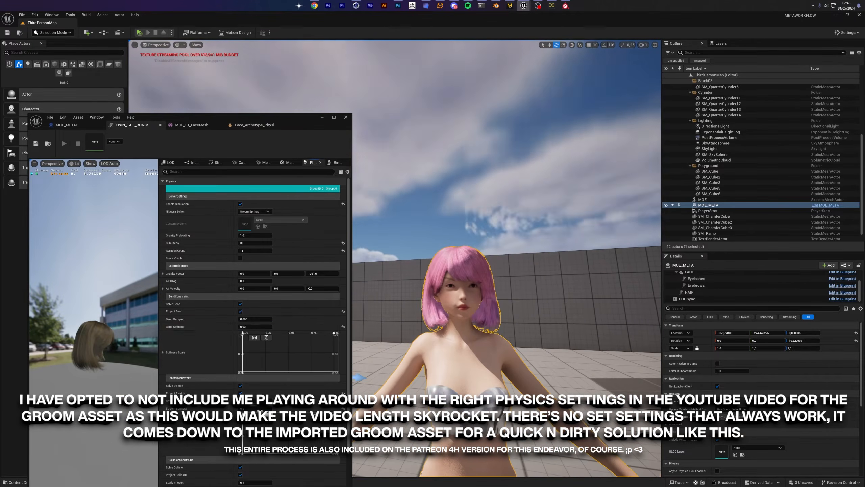
- In Unreal Editor, look through the bend, stretch and collision physics settings of the TWIN_TAIL_BUNS groom
{"action": "scroll", "coordinate": [252, 307], "scroll_direction": "down", "scroll_amount": 3}
{"action": "scroll", "coordinate": [245, 427], "scroll_direction": "down", "scroll_amount": 3}
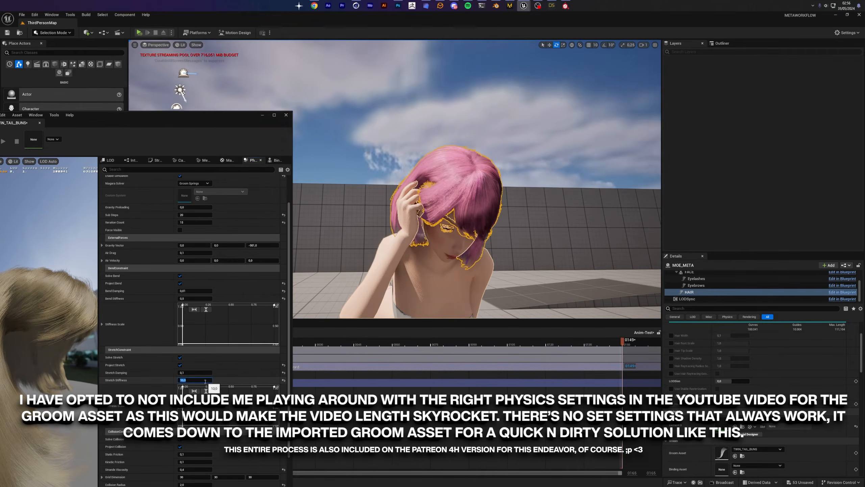
{"action": "scroll", "coordinate": [181, 284], "scroll_direction": "down", "scroll_amount": 3}
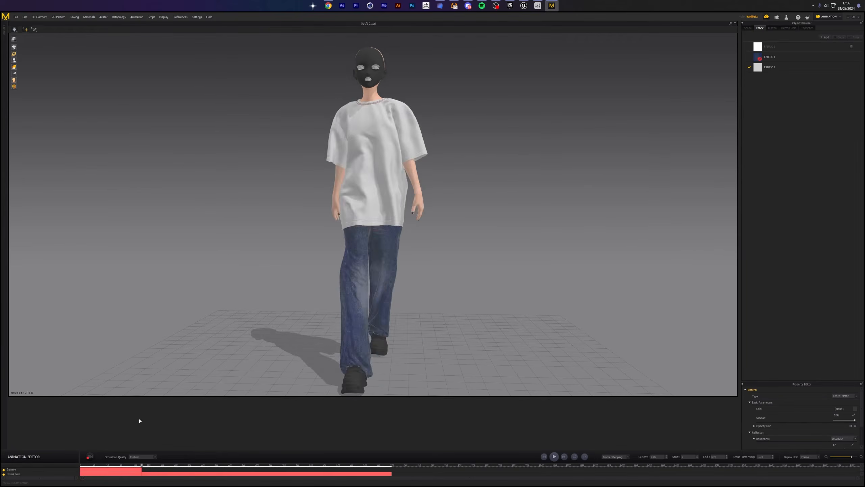
- In Marvelous Designer, return the outfit's walk animation to its start
{"action": "left_click", "coordinate": [544, 456]}
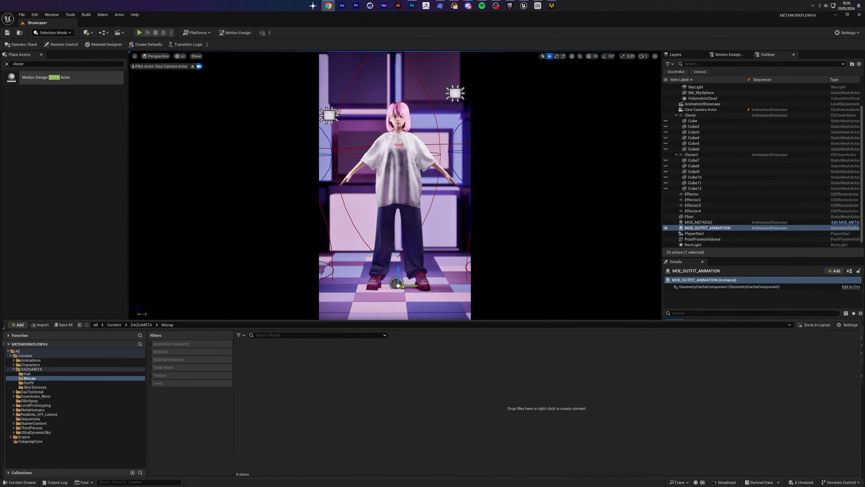
- In Unreal Editor's project settings, find the IMG Media caching options and set Cache Threads to 4 and Global Cache Size to 2 GB
{"action": "left_click", "coordinate": [35, 15]}
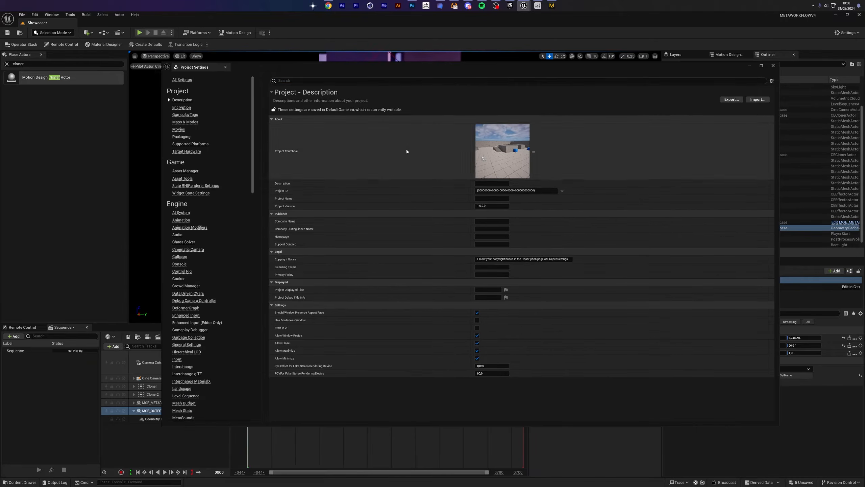
{"action": "type", "text": "aching"}
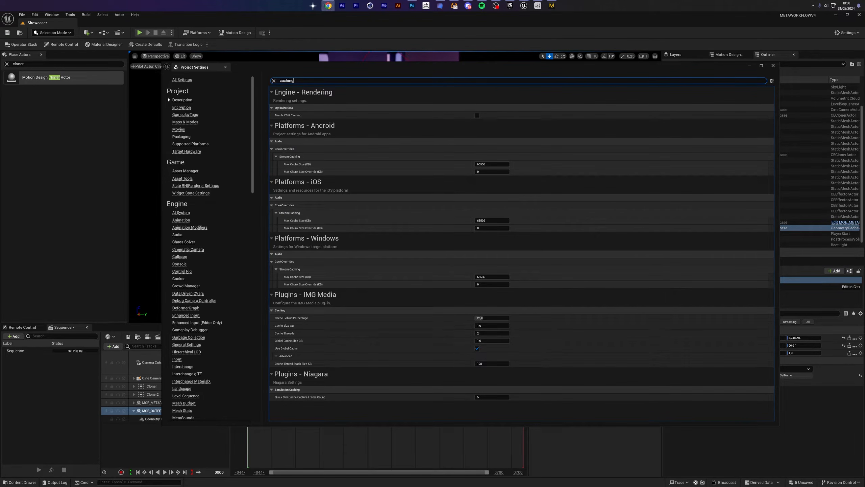
{"action": "left_click", "coordinate": [497, 333]}
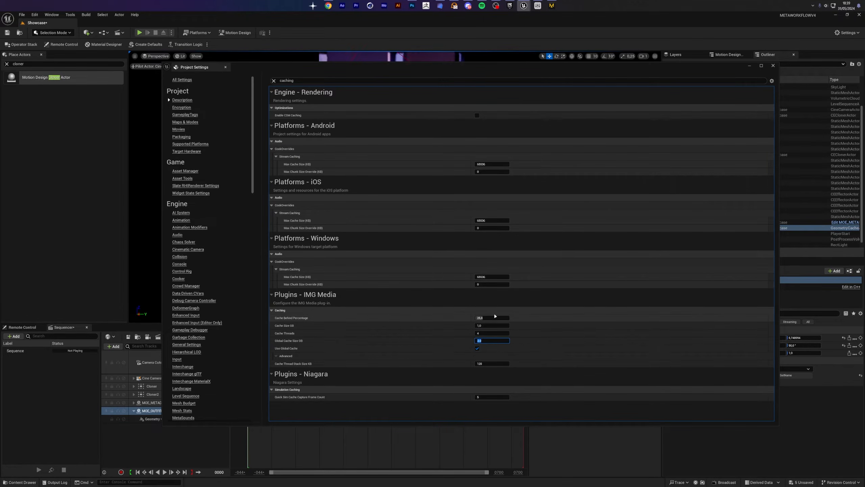
{"action": "left_click", "coordinate": [487, 325]}
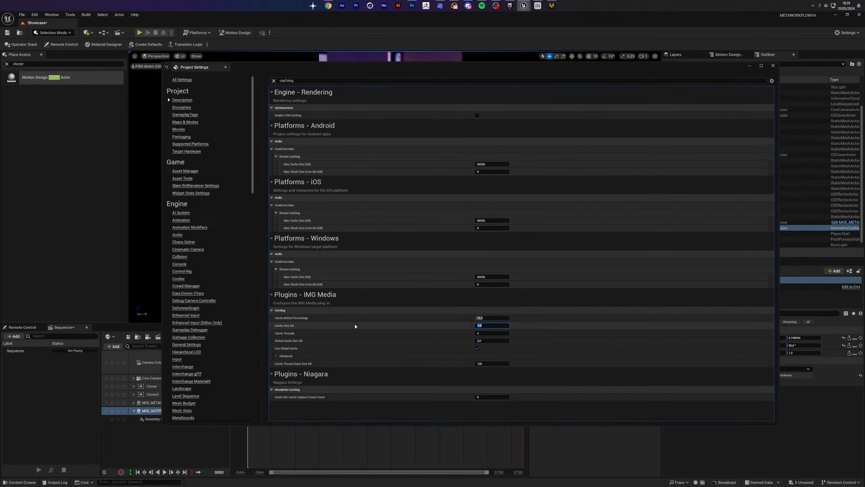
{"action": "left_click", "coordinate": [273, 81]}
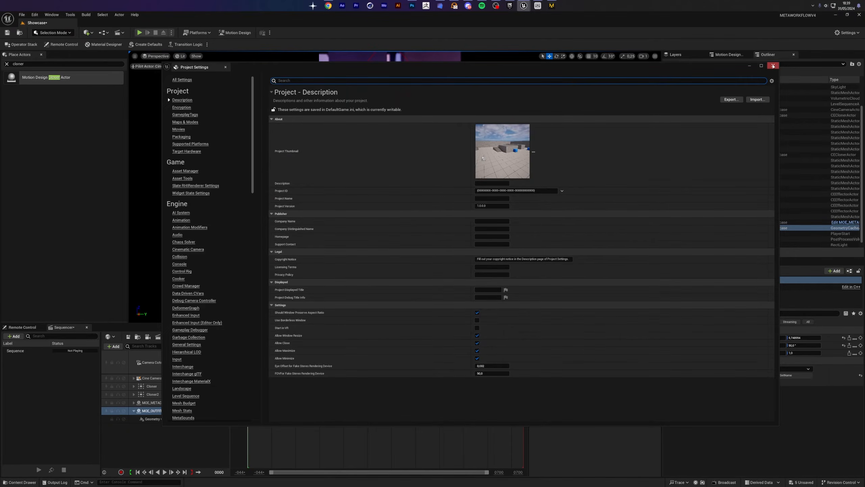
{"action": "left_click", "coordinate": [773, 65]}
- Open the Capture Manager, check its settings and close it
{"action": "left_click", "coordinate": [70, 14]}
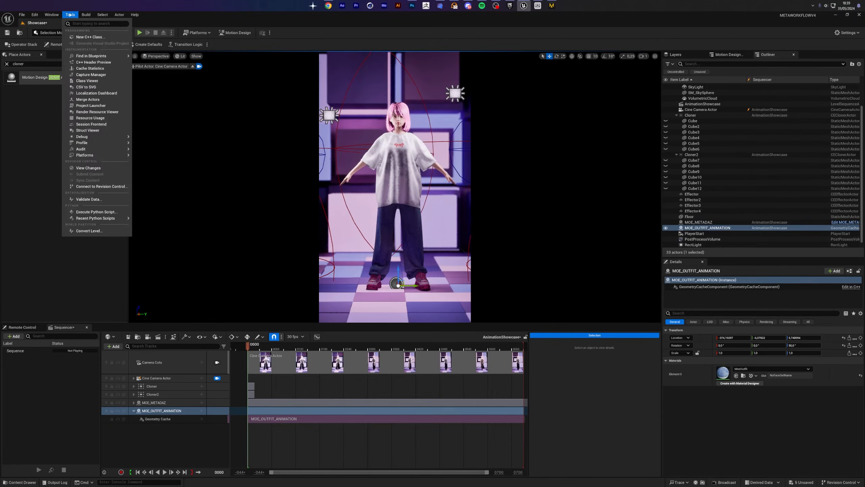
{"action": "left_click", "coordinate": [91, 74]}
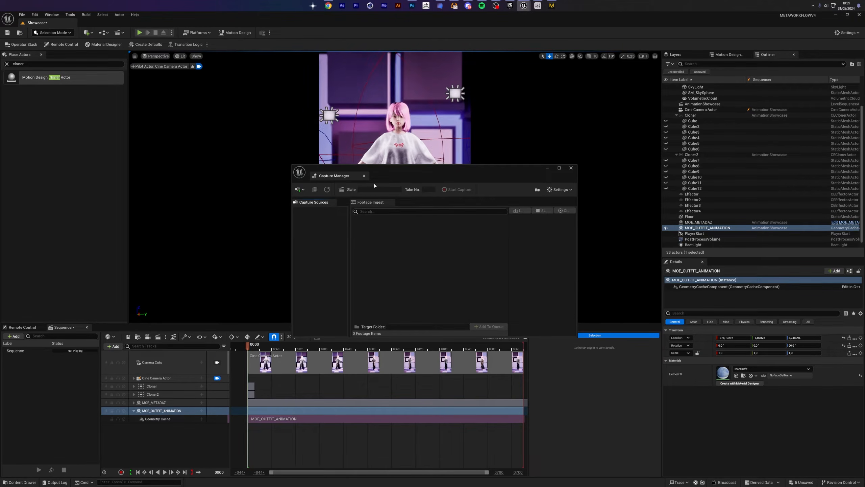
{"action": "left_click", "coordinate": [559, 190]}
{"action": "left_click", "coordinate": [578, 199]}
{"action": "left_click", "coordinate": [570, 168]}
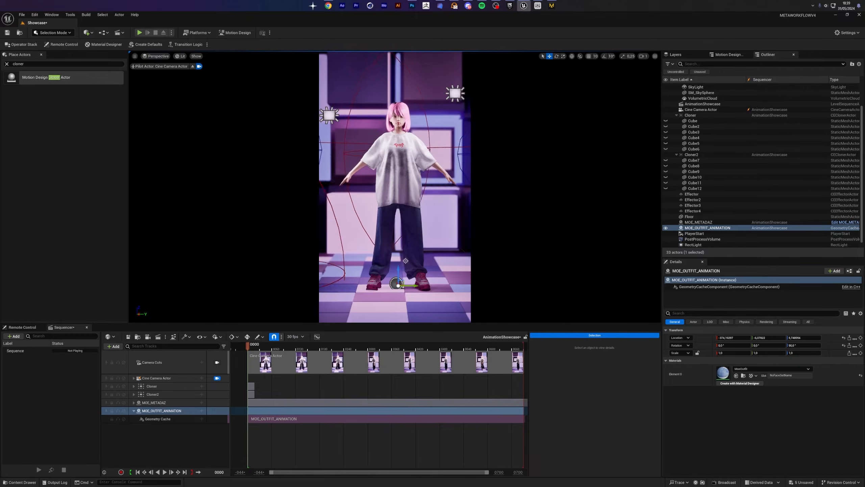
- Create a MetaHuman capture source named iPhone in the DAZtoMETA/Mocap folder
{"action": "key", "text": "ctrl+space"}
{"action": "right_click", "coordinate": [322, 406]}
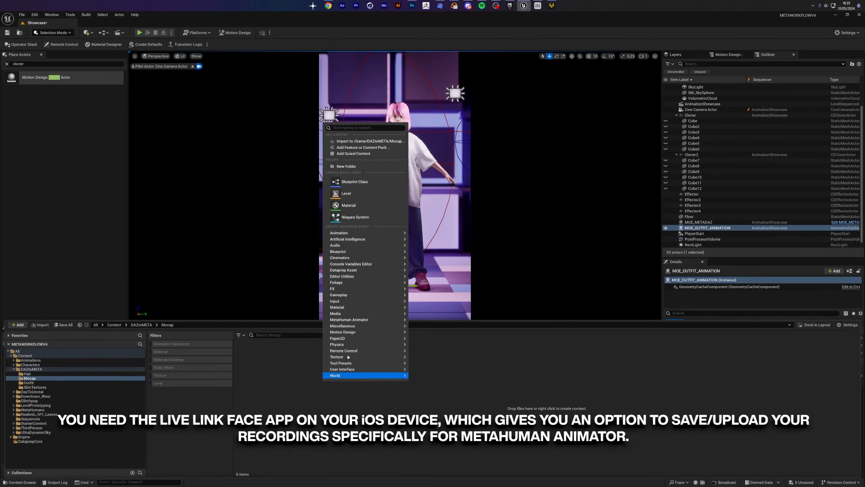
{"action": "mouse_move", "coordinate": [349, 319]}
{"action": "left_click", "coordinate": [448, 349]}
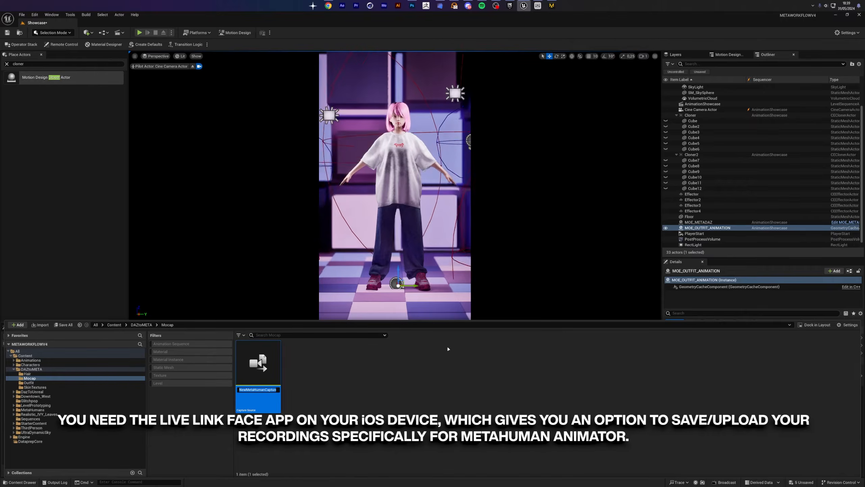
{"action": "type", "text": "iPhone"}
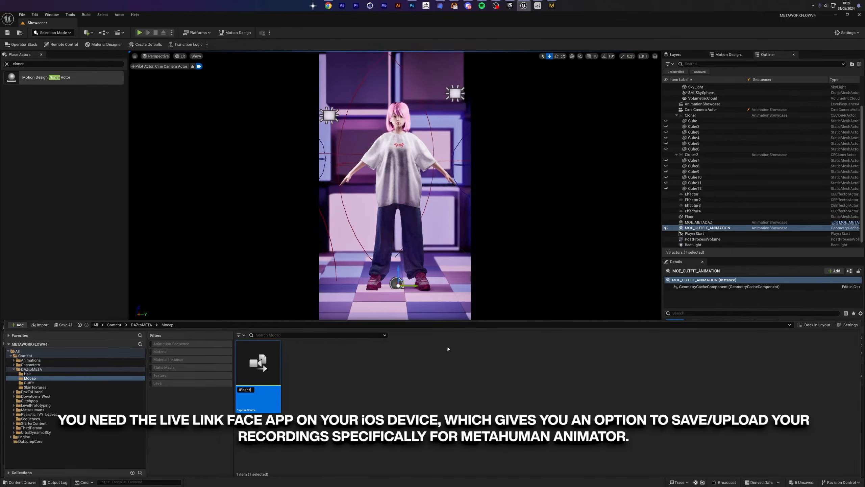
{"action": "key", "text": "Return"}
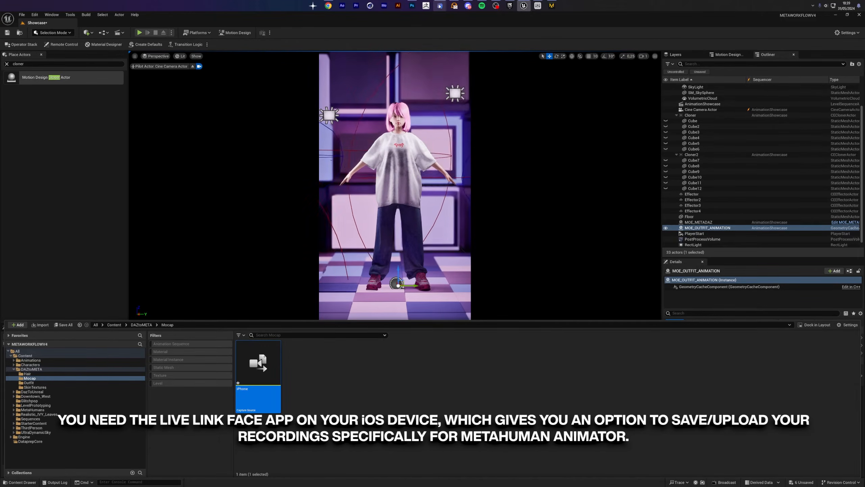
- Switch to File Explorer's MOCAP folder and examine the contents of both Live Link Face recording folders
{"action": "mouse_move", "coordinate": [439, 5]}
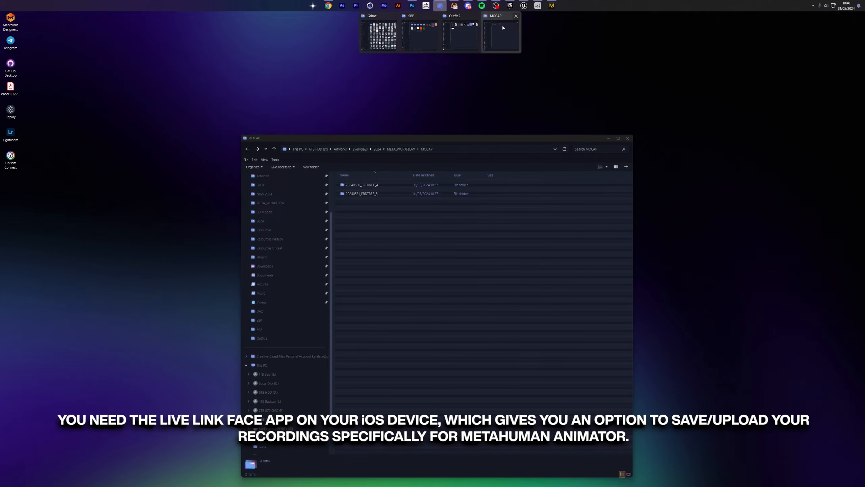
{"action": "left_click", "coordinate": [502, 25]}
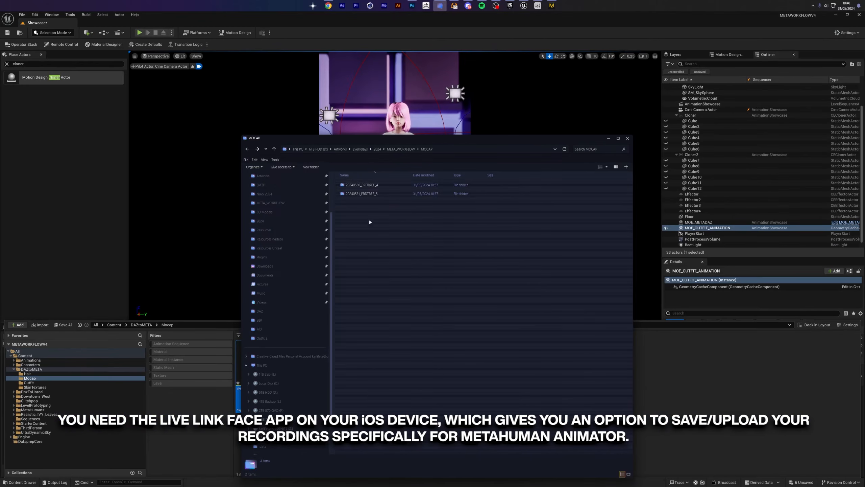
{"action": "double_click", "coordinate": [372, 187]}
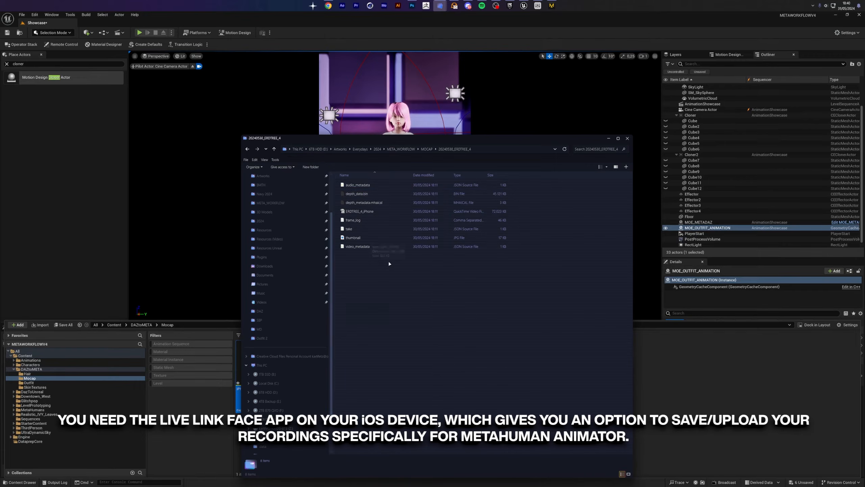
{"action": "key", "text": "alt+Left"}
{"action": "double_click", "coordinate": [371, 193]}
{"action": "key", "text": "alt+Left"}
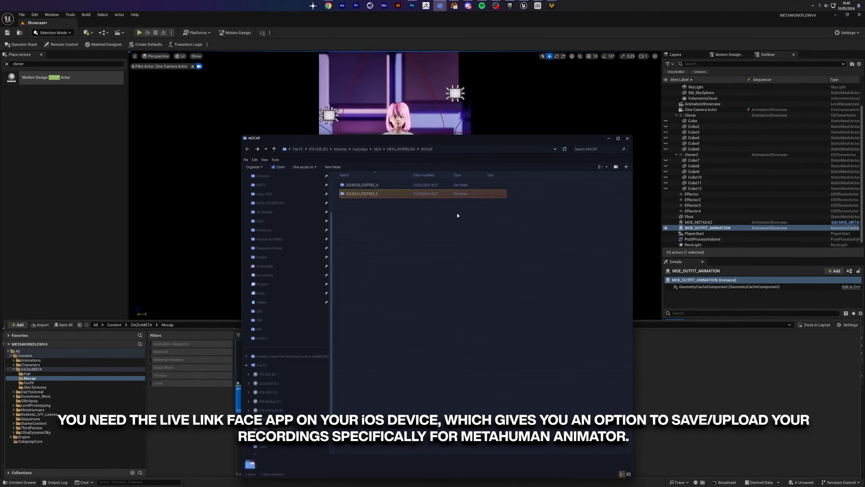
{"action": "left_click", "coordinate": [608, 138]}
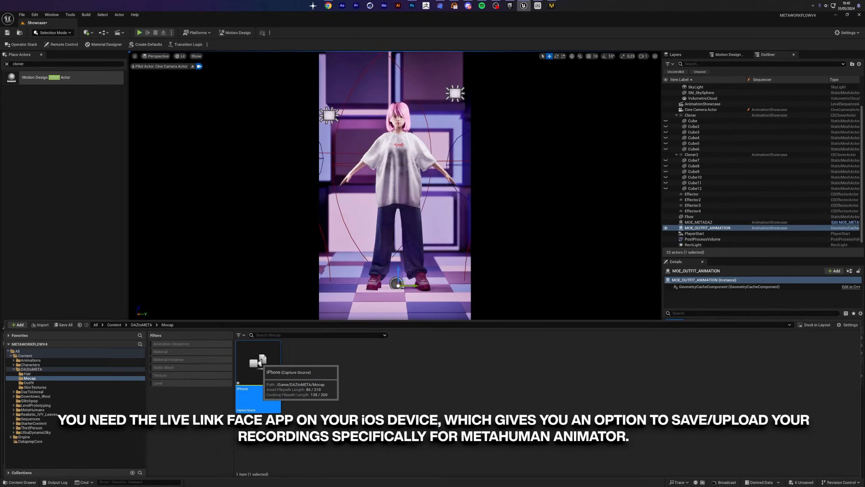
- Back in Unreal Editor, open the iPhone capture source and set its Capture Source Type to LiveLinkFace Archives
{"action": "double_click", "coordinate": [260, 362]}
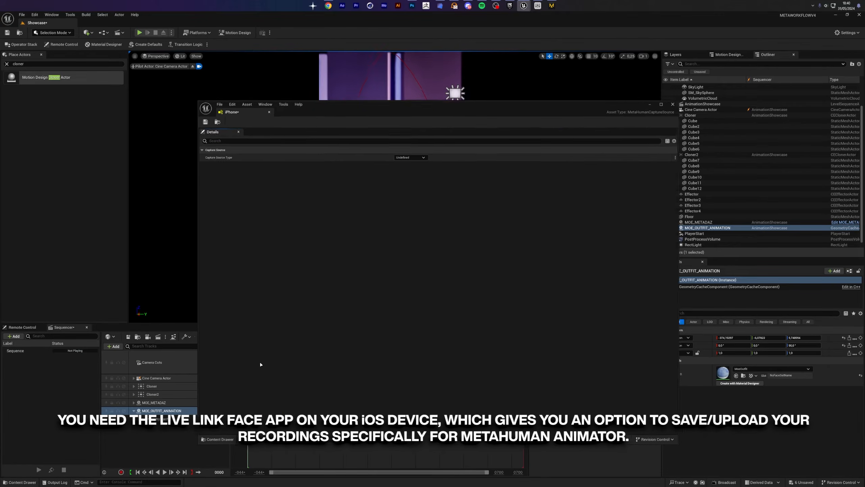
{"action": "left_click", "coordinate": [412, 149]}
{"action": "left_click", "coordinate": [409, 155]}
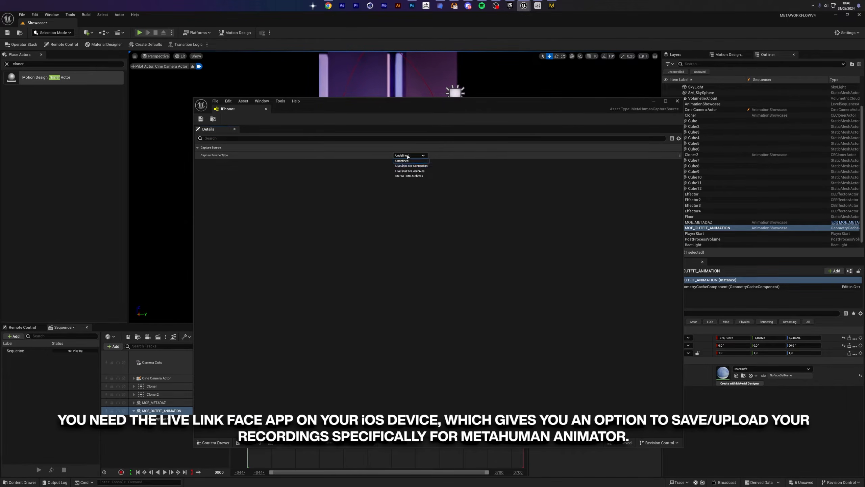
{"action": "left_click", "coordinate": [426, 171]}
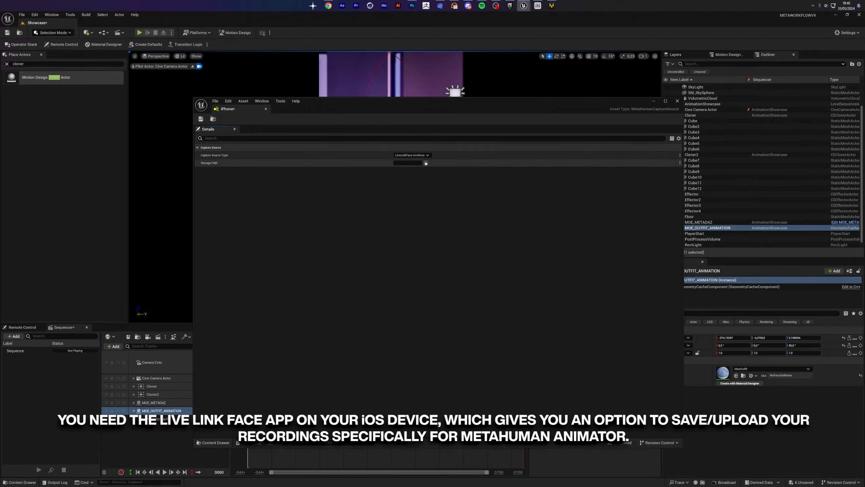
- Set the capture source's Storage Path to the META_WORKFLOW/MOCAP folder and close its editor
{"action": "left_click", "coordinate": [424, 162]}
{"action": "scroll", "coordinate": [259, 190], "scroll_direction": "up", "scroll_amount": 4}
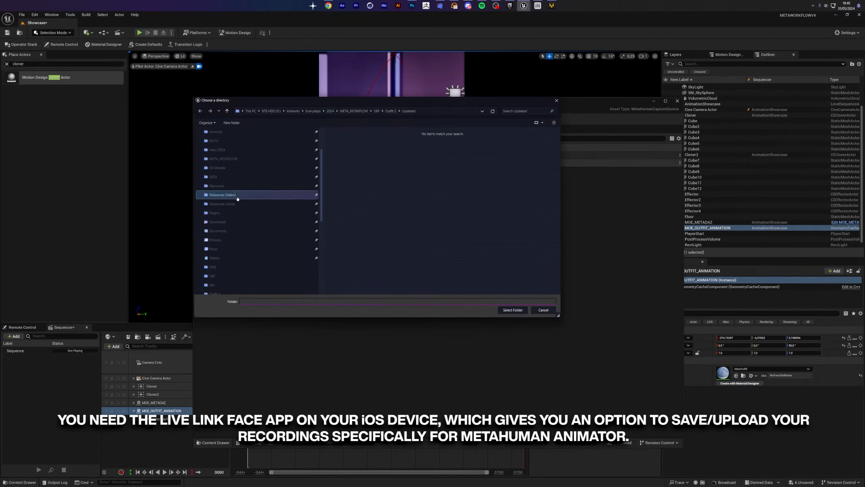
{"action": "left_click", "coordinate": [248, 160]}
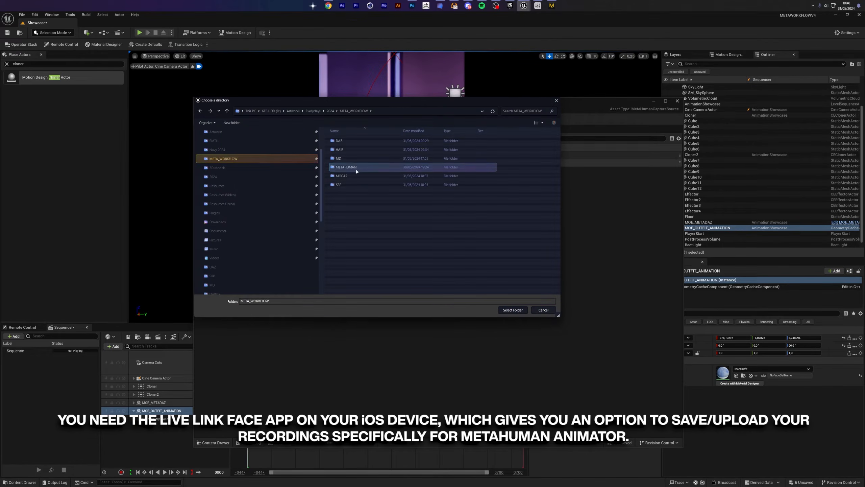
{"action": "double_click", "coordinate": [341, 175]}
{"action": "left_click", "coordinate": [511, 310]}
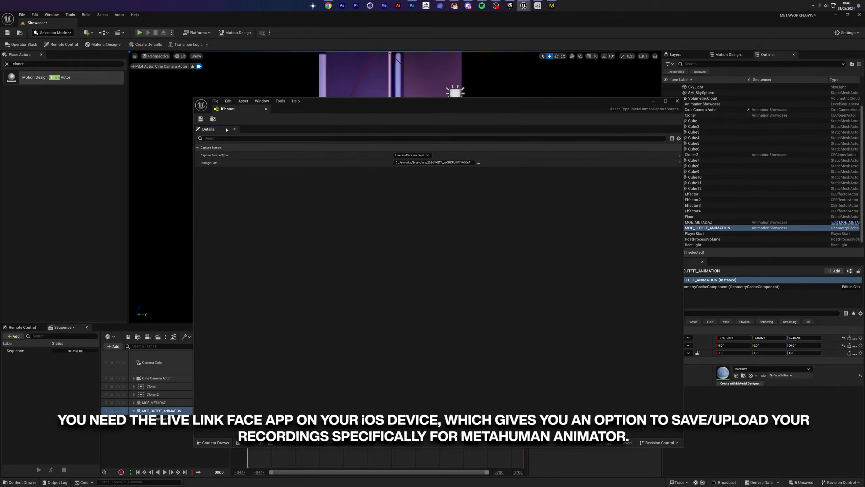
{"action": "left_click", "coordinate": [677, 100]}
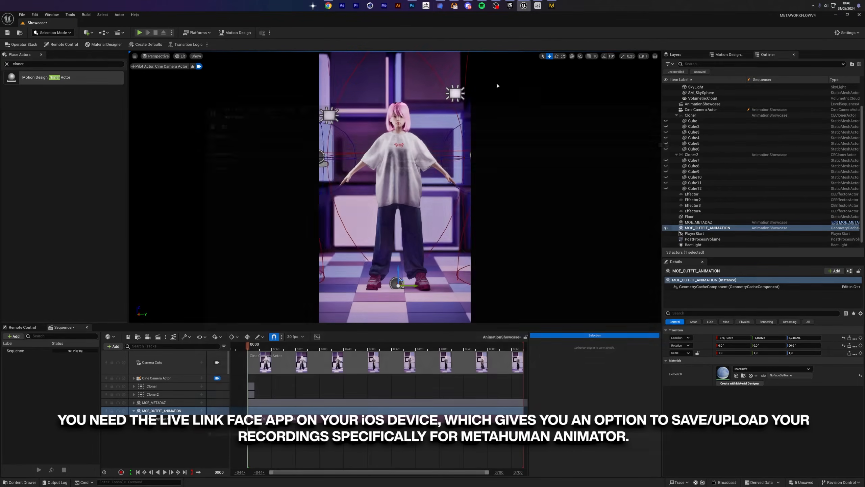
- In the Capture Manager, queue the iPhone takes ERDTREE_4 and ERDTREE_5, import them all and close the manager
{"action": "left_click", "coordinate": [51, 15]}
{"action": "mouse_move", "coordinate": [76, 16]}
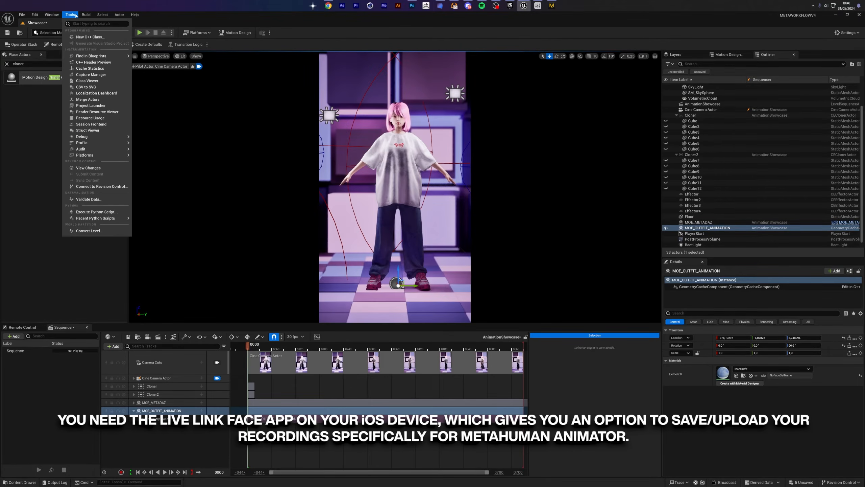
{"action": "left_click", "coordinate": [91, 74]}
{"action": "left_click", "coordinate": [317, 210]}
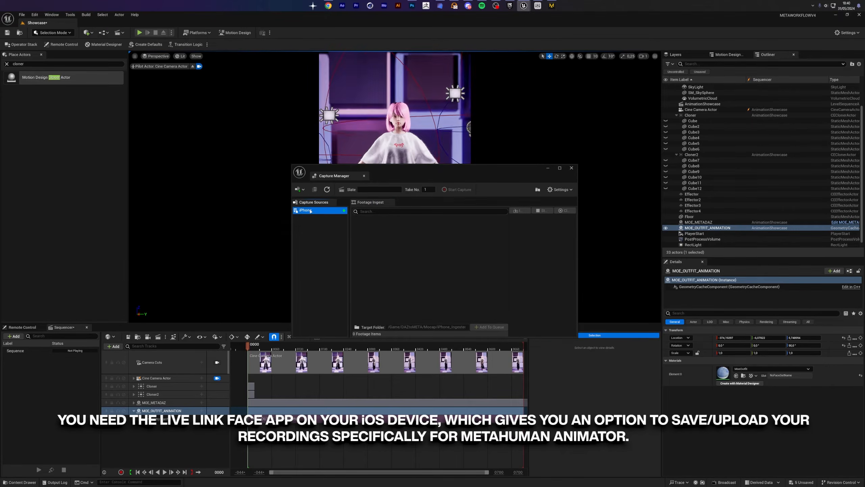
{"action": "left_click", "coordinate": [399, 230]}
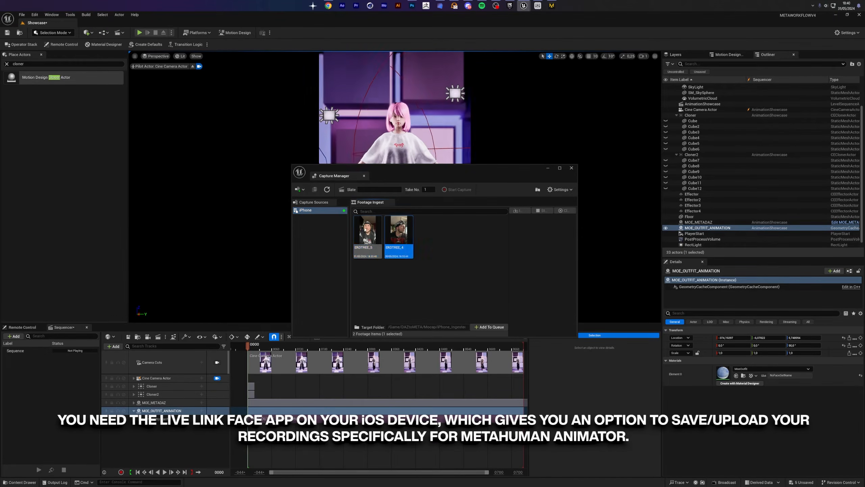
{"action": "left_click", "coordinate": [367, 230], "text": "ctrl"}
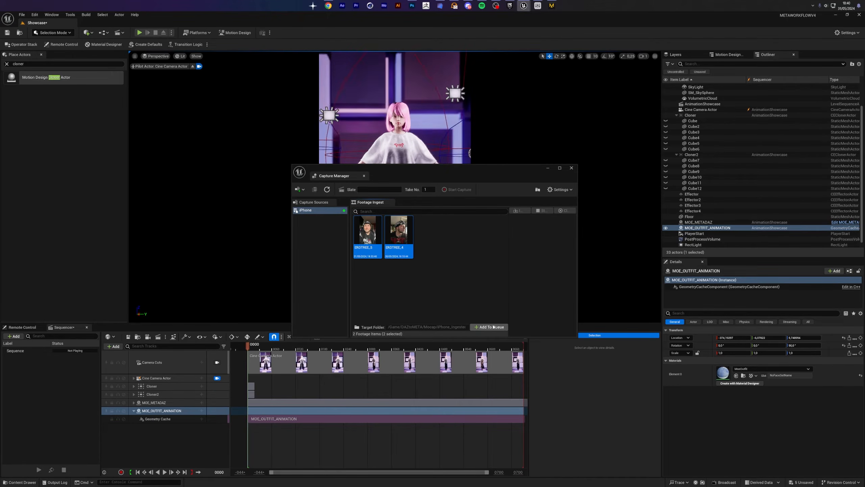
{"action": "left_click", "coordinate": [490, 327]}
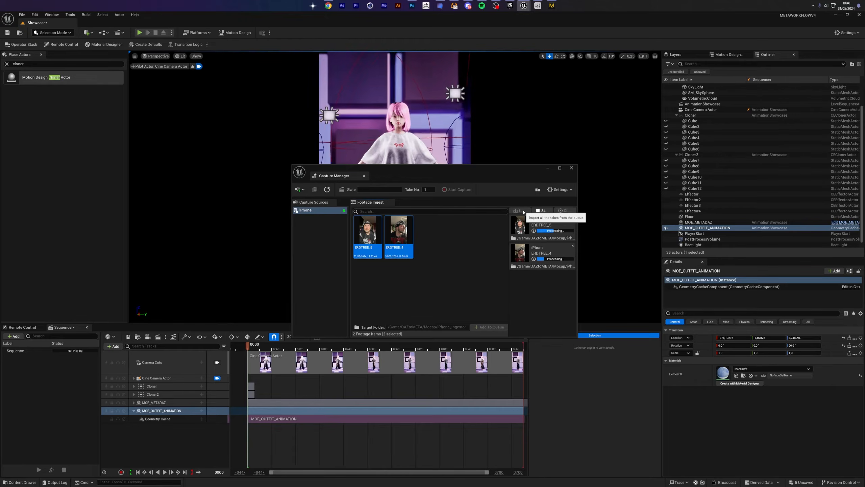
{"action": "left_click", "coordinate": [523, 211]}
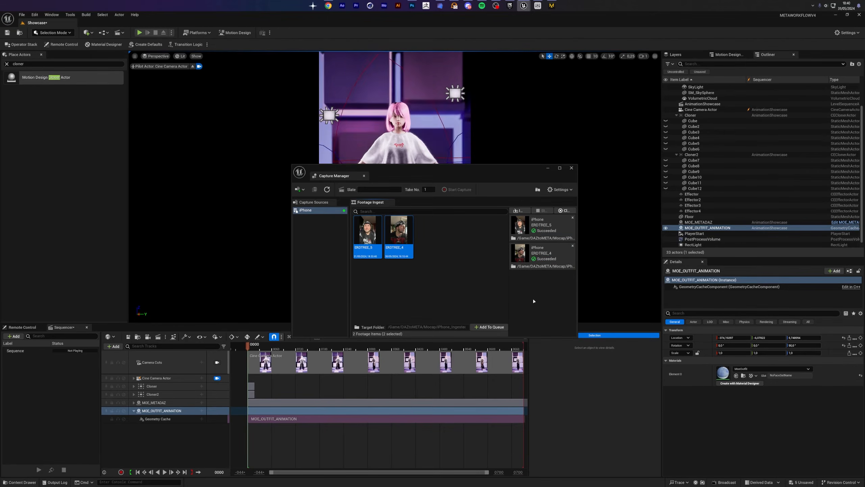
{"action": "left_click", "coordinate": [571, 168]}
- Create a MetaHuman Identity asset named RECORDING_MH in the DAZtoMETA/Mocap folder
{"action": "key", "text": "ctrl+space"}
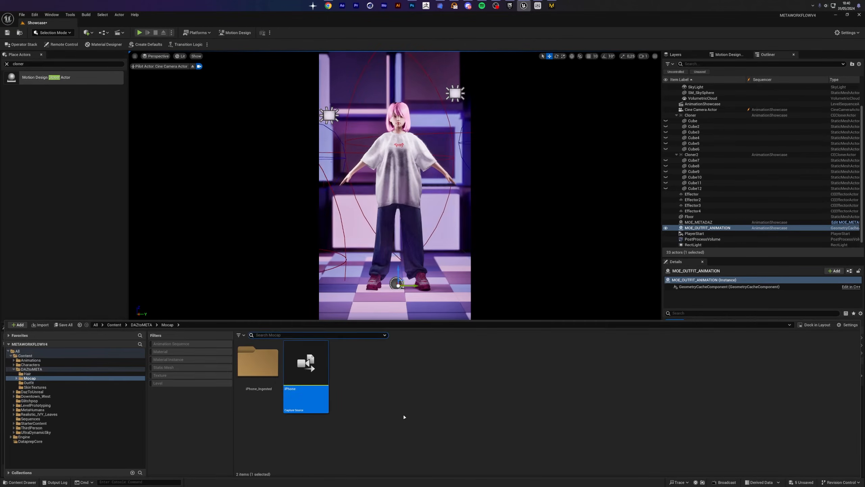
{"action": "right_click", "coordinate": [394, 392]}
{"action": "mouse_move", "coordinate": [460, 326]}
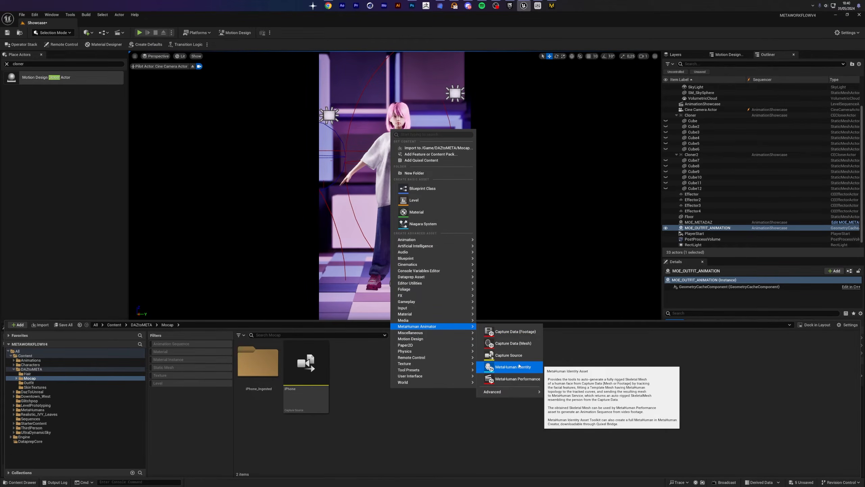
{"action": "left_click", "coordinate": [513, 366]}
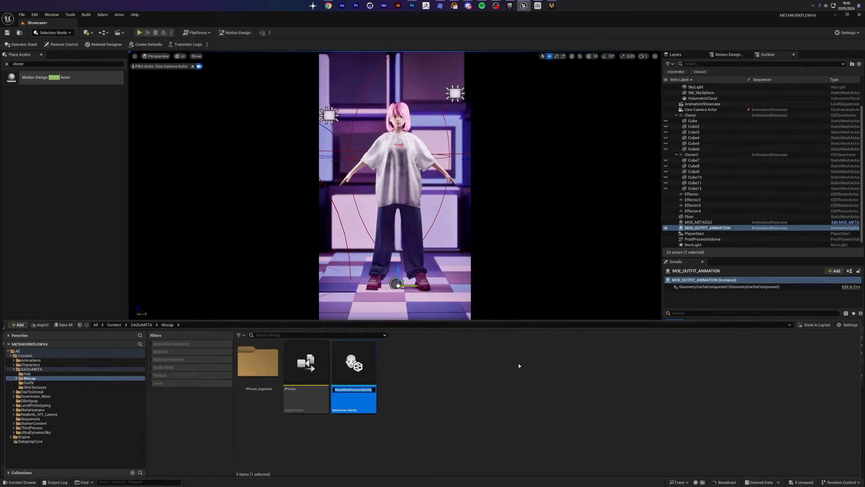
{"action": "type", "text": "RECORDING_MH"}
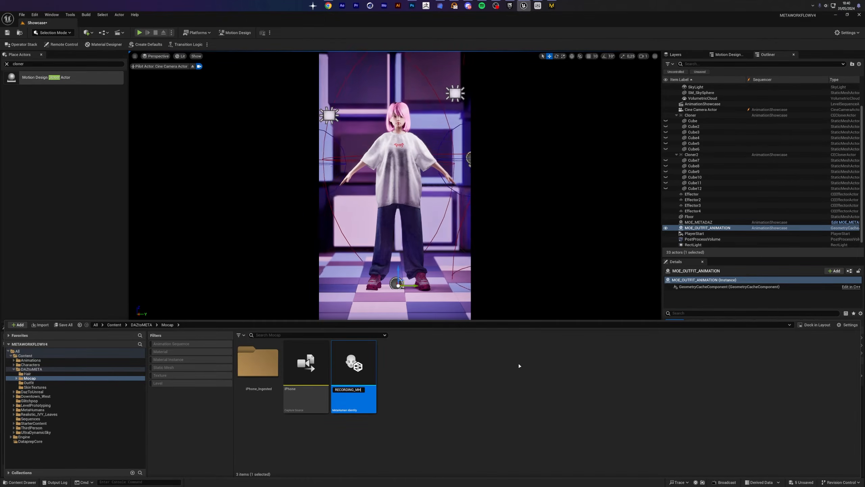
{"action": "key", "text": "Return"}
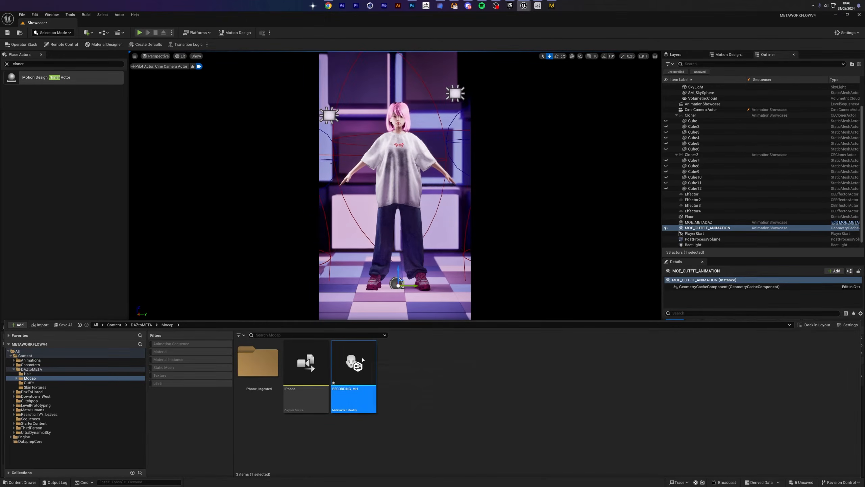
- Open the RECORDING_MH identity, dismiss the login window and create its components from the ERDTREE_4 footage
{"action": "double_click", "coordinate": [354, 361]}
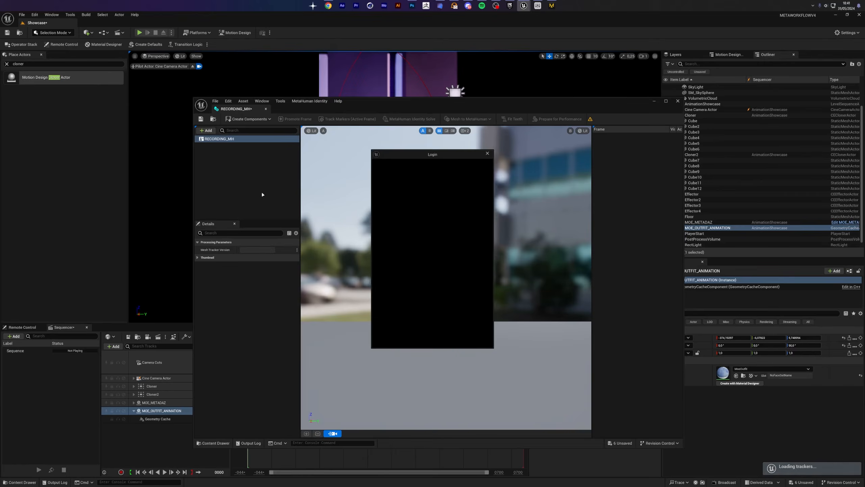
{"action": "left_click", "coordinate": [489, 150]}
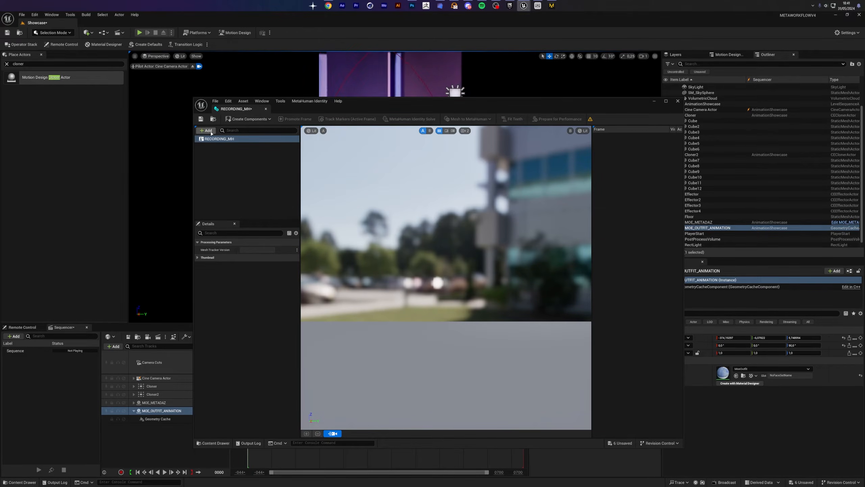
{"action": "left_click", "coordinate": [243, 119]}
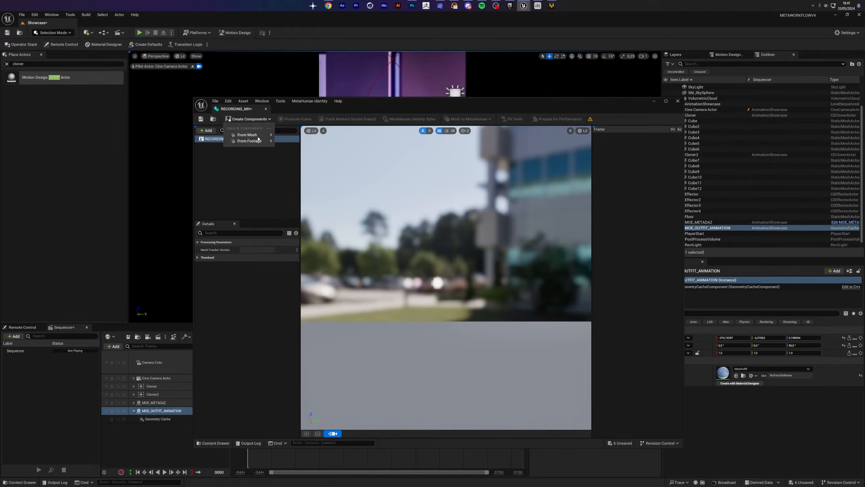
{"action": "mouse_move", "coordinate": [251, 141]}
{"action": "left_click", "coordinate": [328, 171]}
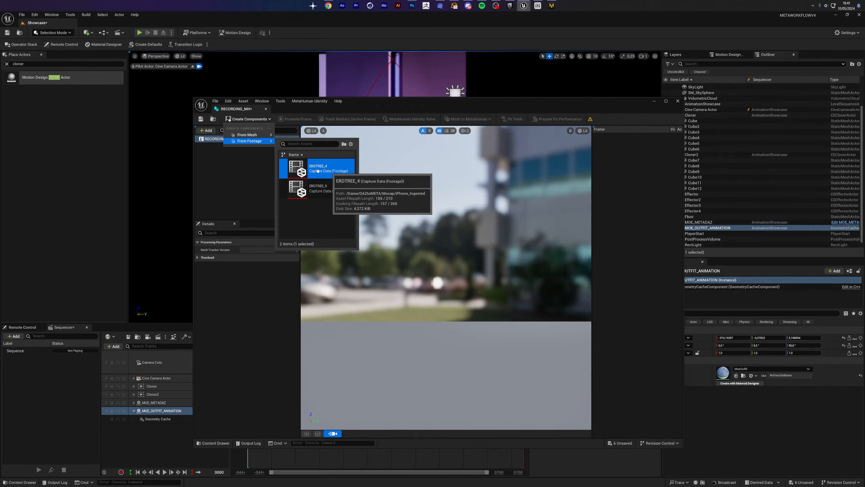
{"action": "left_click", "coordinate": [317, 170]}
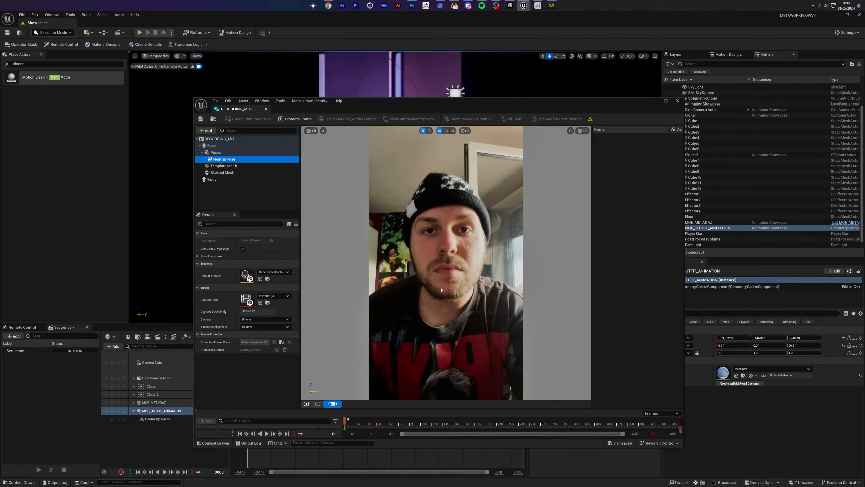
- Promote frame 78 of the footage, where the face looks straight ahead, as the Neutral Pose's front view
{"action": "left_click", "coordinate": [30, 481]}
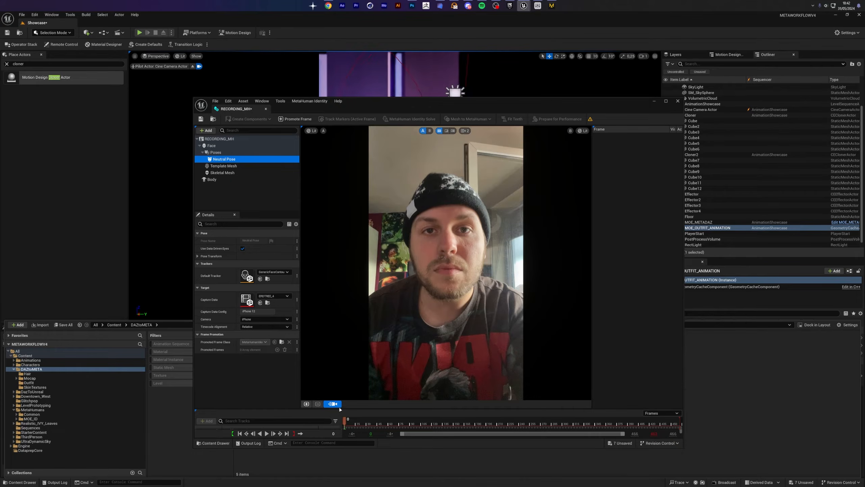
{"action": "left_click", "coordinate": [401, 422]}
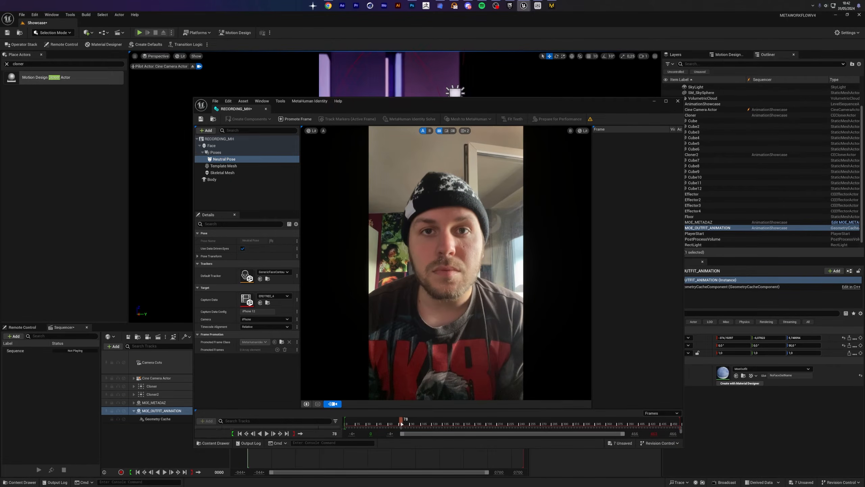
{"action": "left_click", "coordinate": [306, 404]}
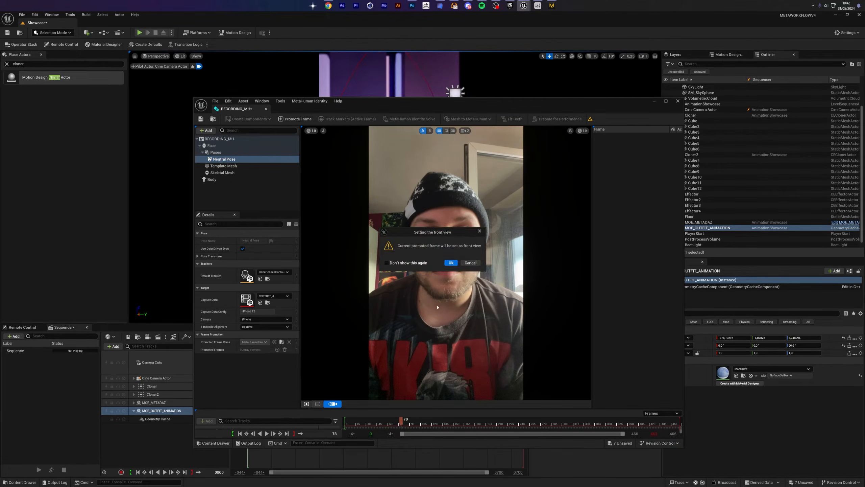
{"action": "left_click", "coordinate": [450, 263]}
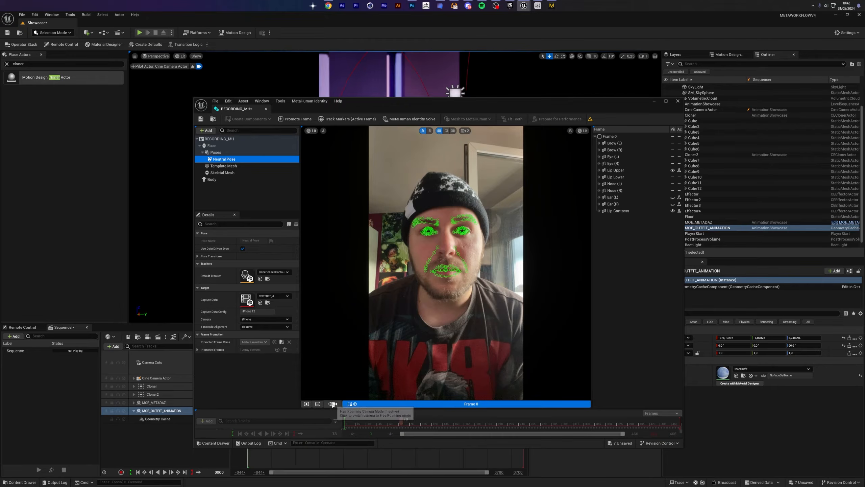
- Promote frame 134 of the footage, where the head is turned to one side, as a second Neutral Pose view
{"action": "left_click", "coordinate": [379, 421]}
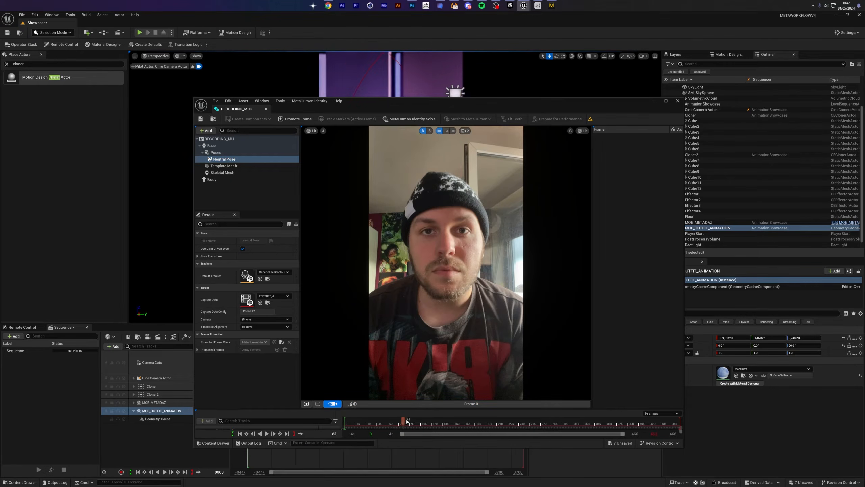
{"action": "left_click_drag", "start_coordinate": [417, 422], "coordinate": [442, 423]}
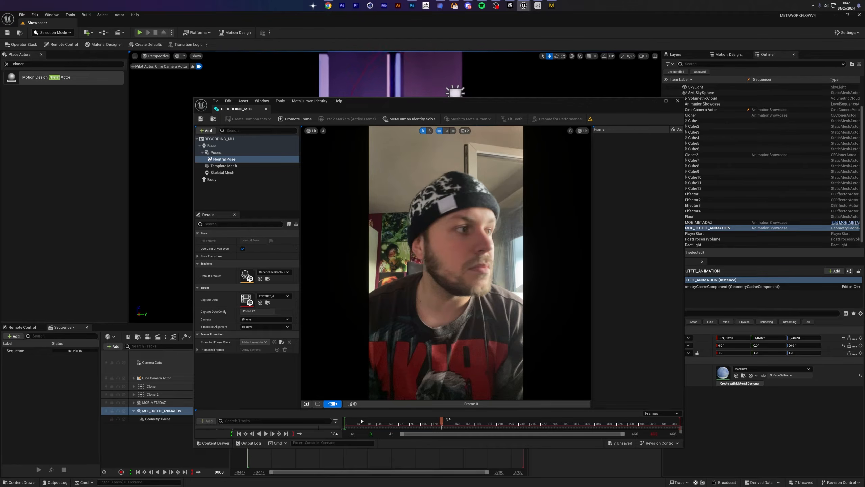
{"action": "left_click", "coordinate": [306, 404]}
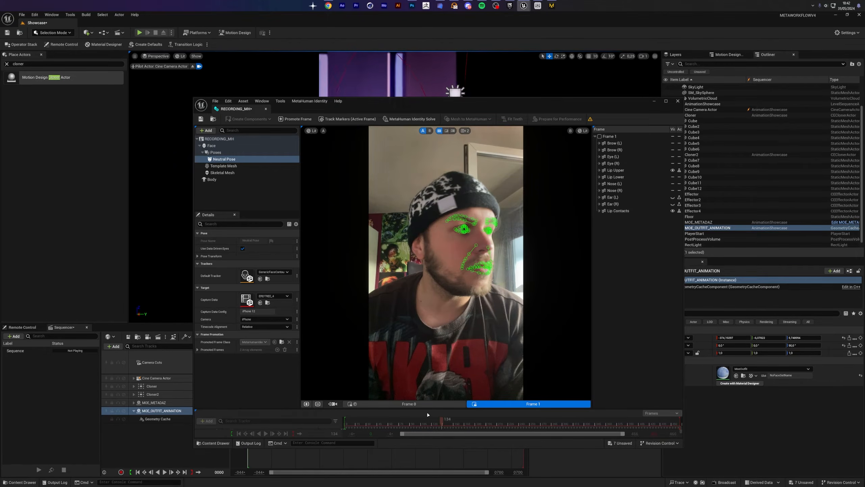
- Promote frame 299 of the footage, where the head is turned to the opposite side, as a third Neutral Pose view
{"action": "left_click", "coordinate": [334, 405]}
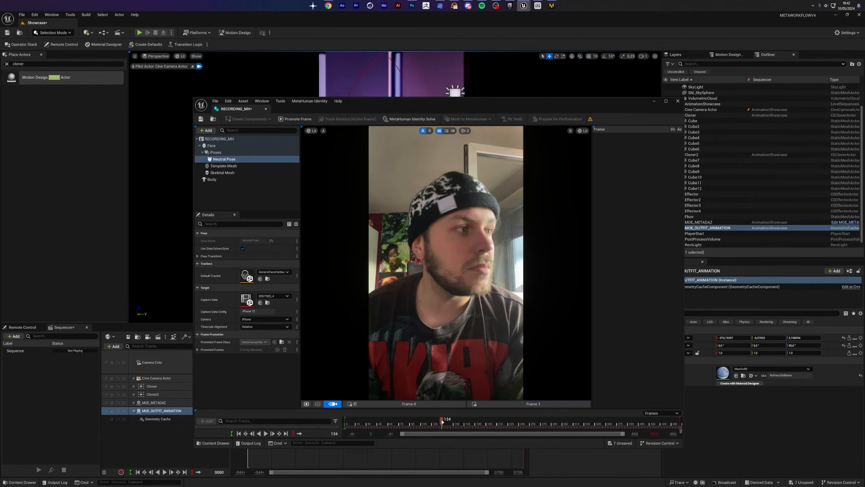
{"action": "left_click_drag", "start_coordinate": [441, 422], "coordinate": [562, 429]}
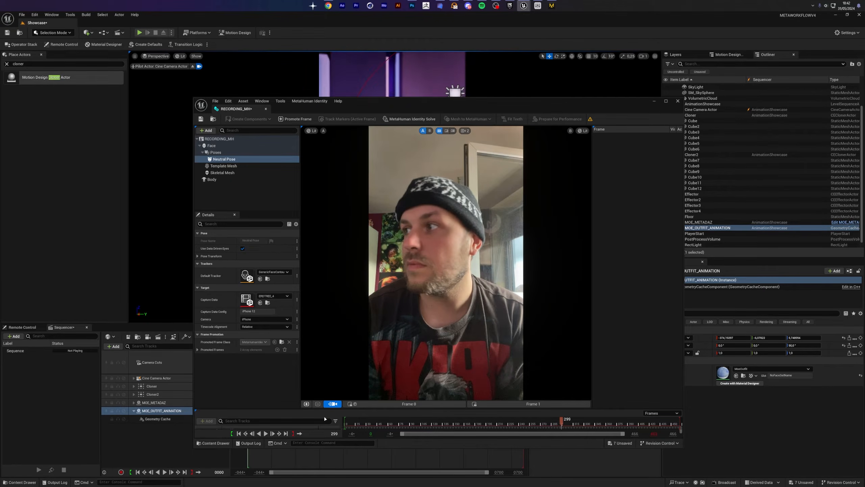
{"action": "left_click", "coordinate": [306, 403]}
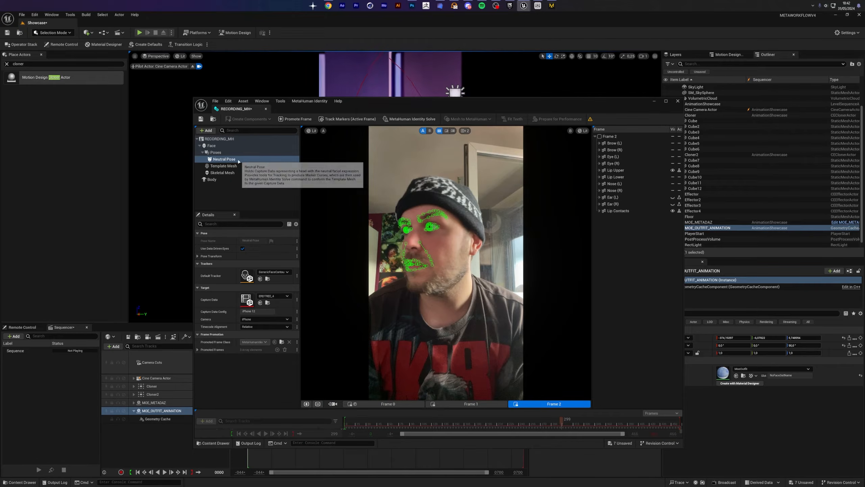
- Run the MetaHuman Identity Solve, choose the first body type preset and submit the identity to Mesh to MetaHuman
{"action": "left_click", "coordinate": [422, 122]}
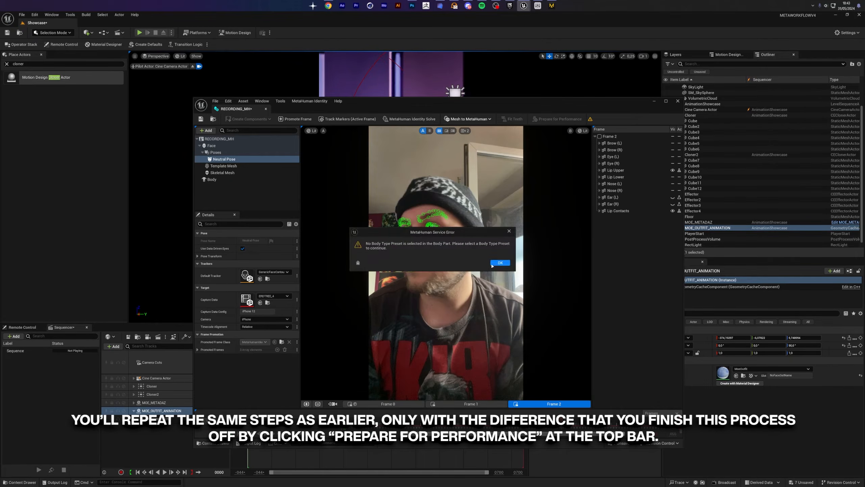
{"action": "left_click", "coordinate": [500, 261]}
{"action": "left_click", "coordinate": [219, 266]}
{"action": "left_click", "coordinate": [467, 118]}
{"action": "left_click", "coordinate": [477, 127]}
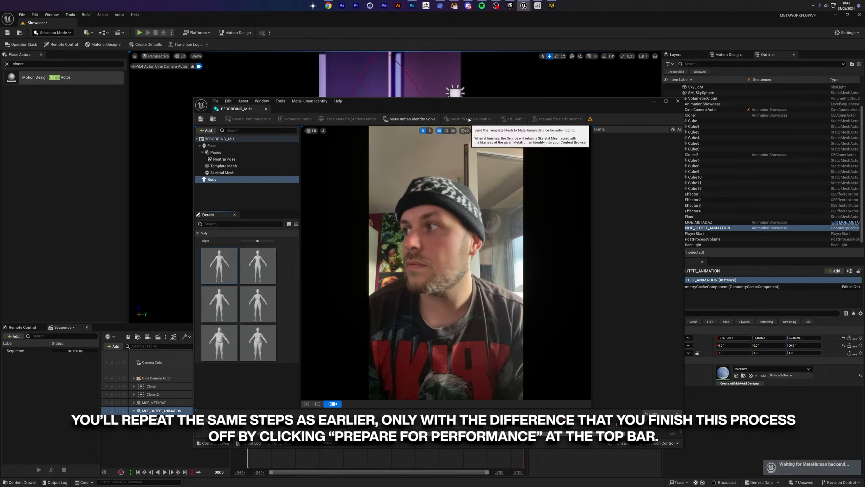
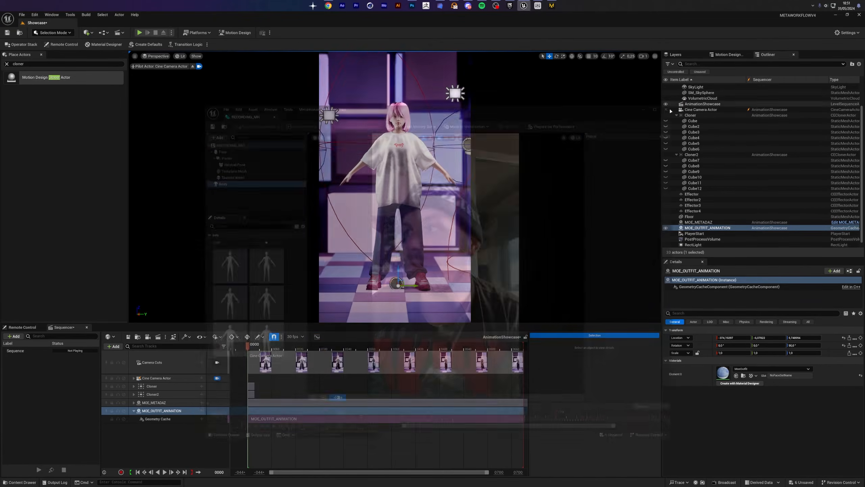
- Create a MetaHuman Performance asset named Performance in the DAZtoMETA/Mocap folder and open it
{"action": "key", "text": "ctrl+space"}
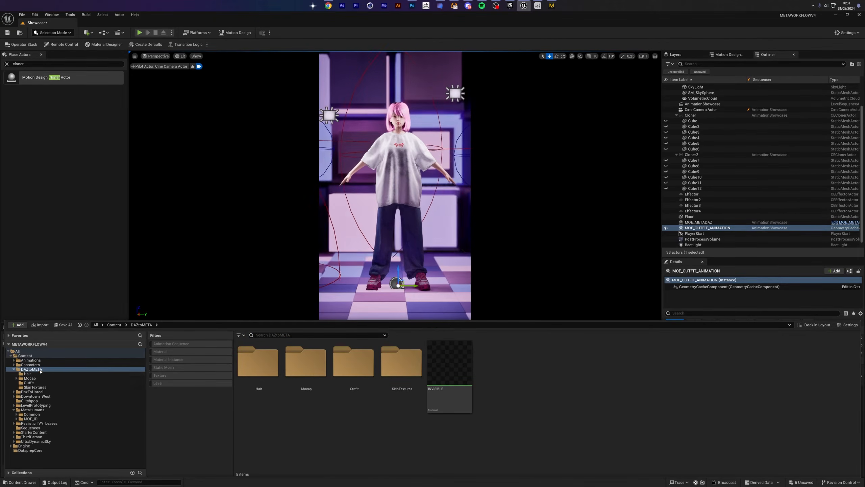
{"action": "left_click", "coordinate": [38, 379]}
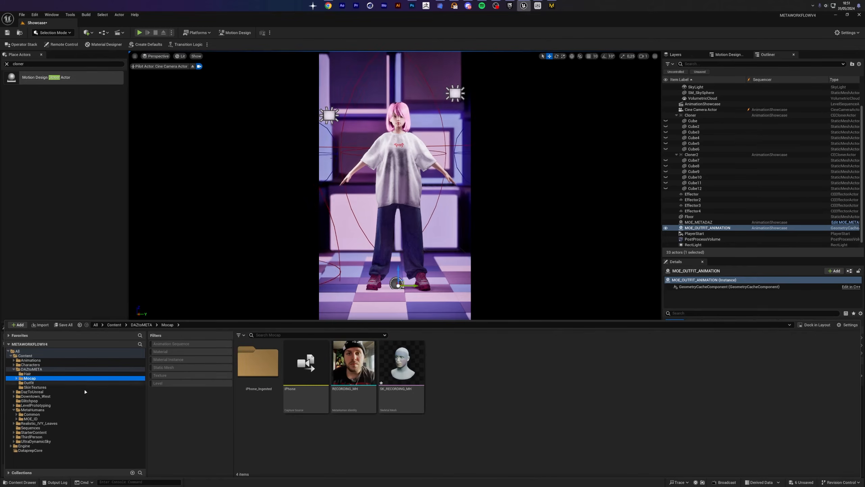
{"action": "right_click", "coordinate": [460, 394]}
{"action": "mouse_move", "coordinate": [498, 332]}
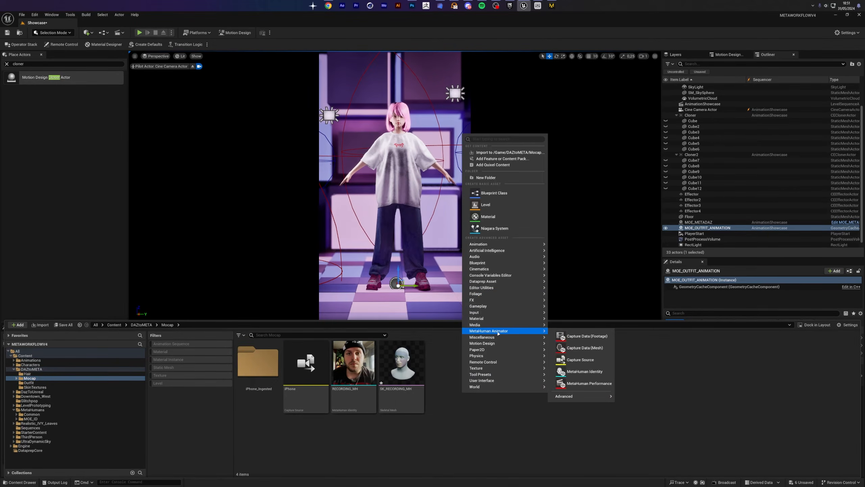
{"action": "left_click", "coordinate": [563, 382]}
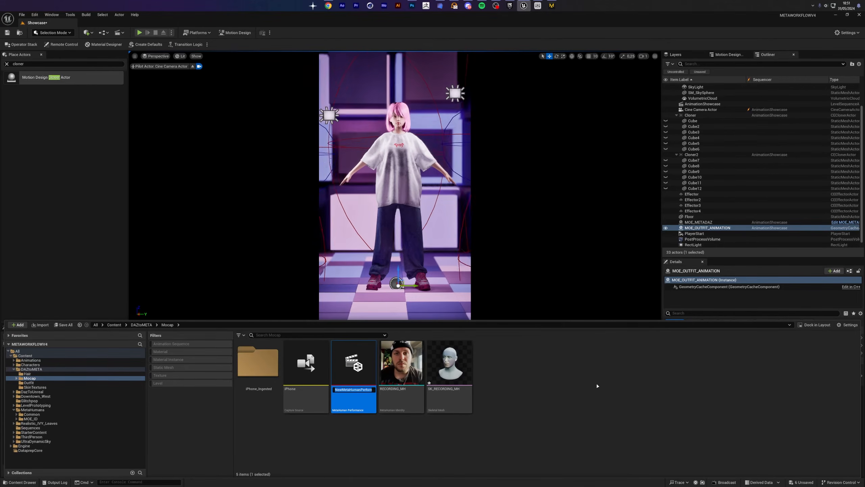
{"action": "type", "text": "Performance"}
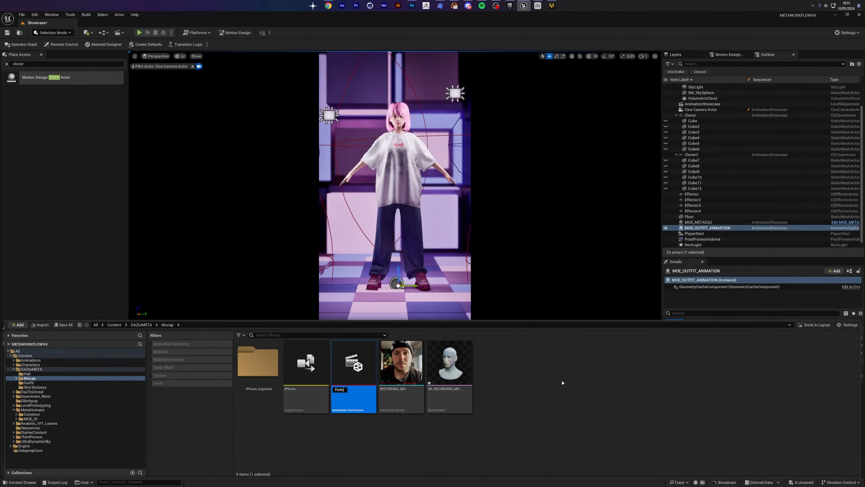
{"action": "key", "text": "Return"}
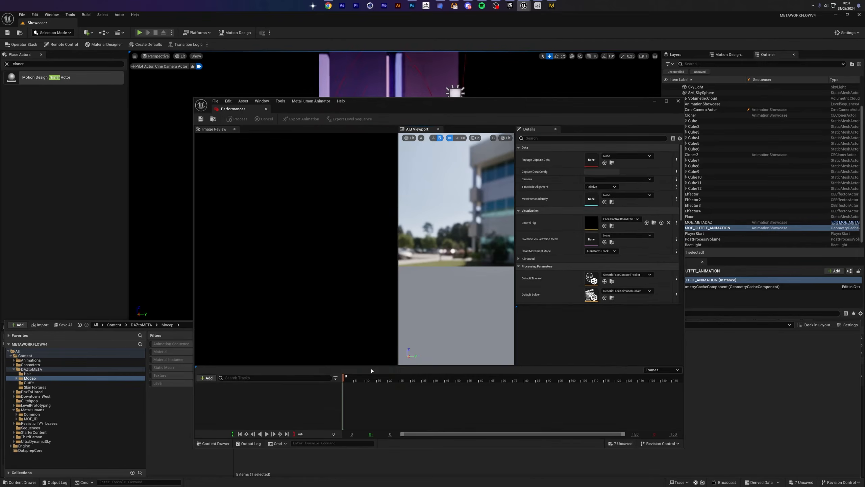
{"action": "double_click", "coordinate": [354, 363]}
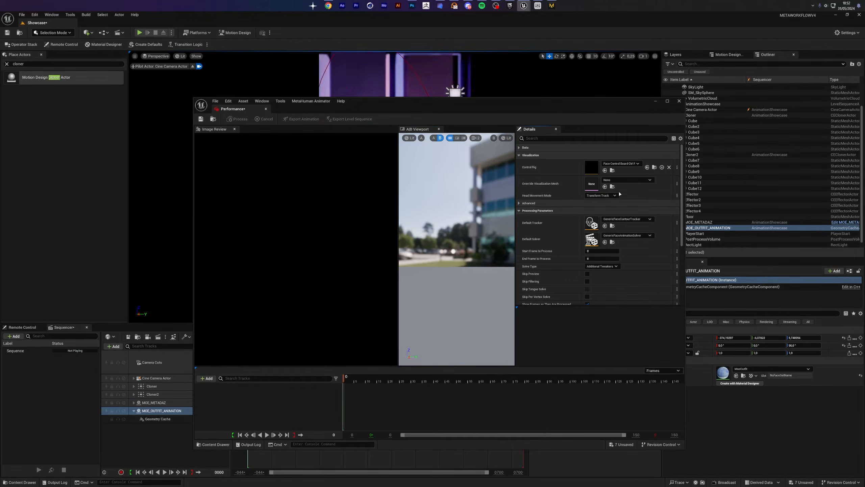
- Set the performance's override visualization mesh to MOE_ID_FaceMesh
{"action": "left_click", "coordinate": [623, 180]}
{"action": "left_click", "coordinate": [311, 169]}
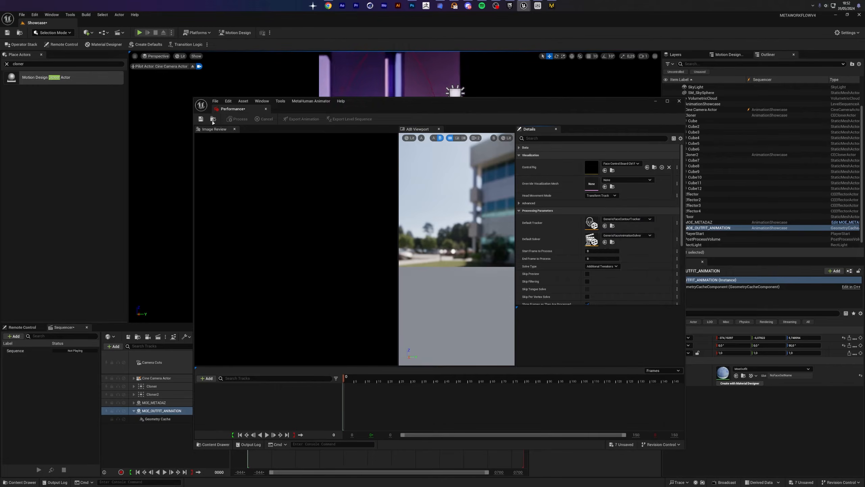
{"action": "left_click", "coordinate": [621, 180]}
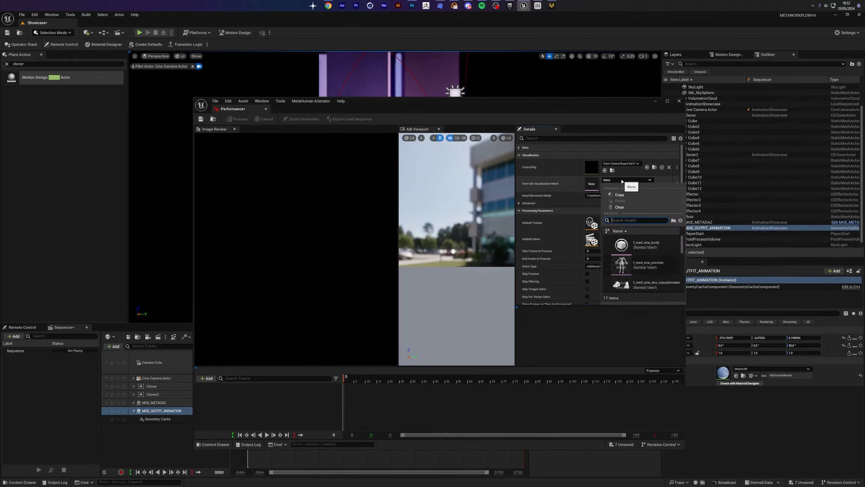
{"action": "scroll", "coordinate": [641, 253], "scroll_direction": "down", "scroll_amount": 3}
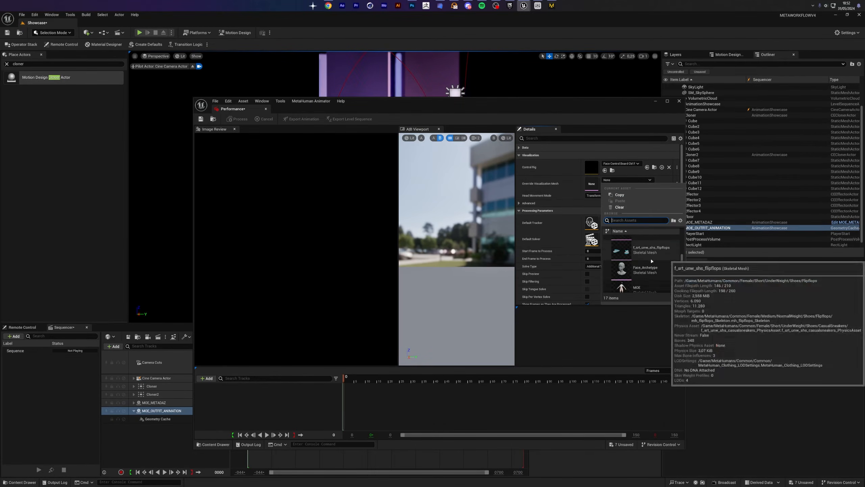
{"action": "left_click", "coordinate": [645, 272]}
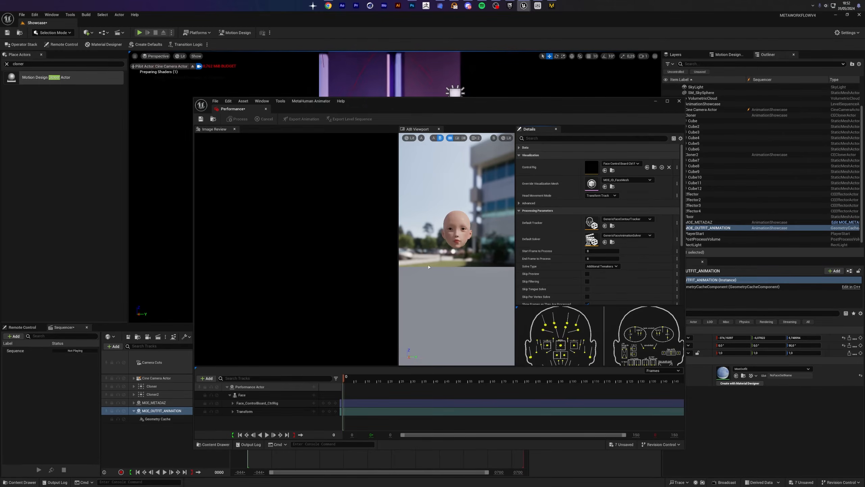
- Assign ERDTREE_5 as the performance's footage capture data and accept the audio clock as the clock source
{"action": "left_click", "coordinate": [523, 148]}
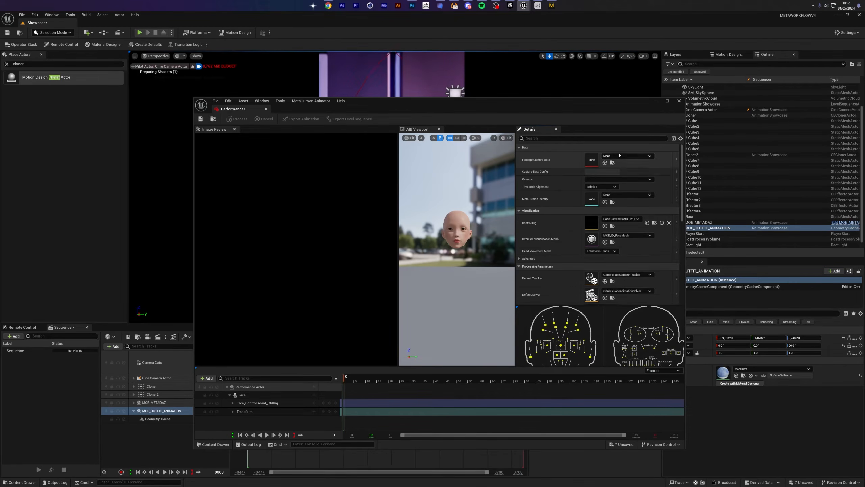
{"action": "left_click", "coordinate": [627, 156]}
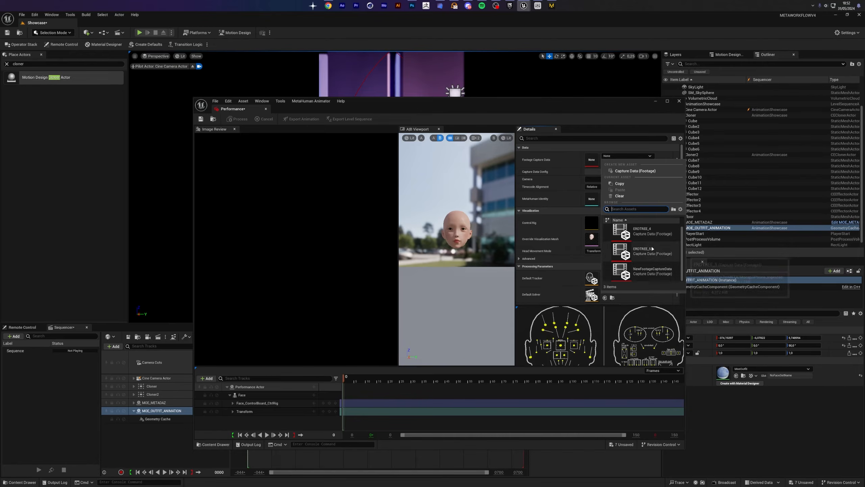
{"action": "left_click", "coordinate": [668, 263]}
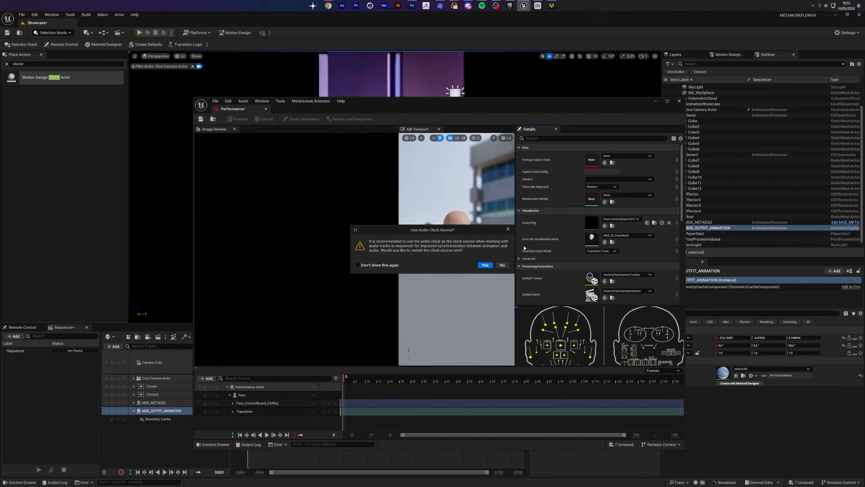
{"action": "left_click", "coordinate": [485, 265]}
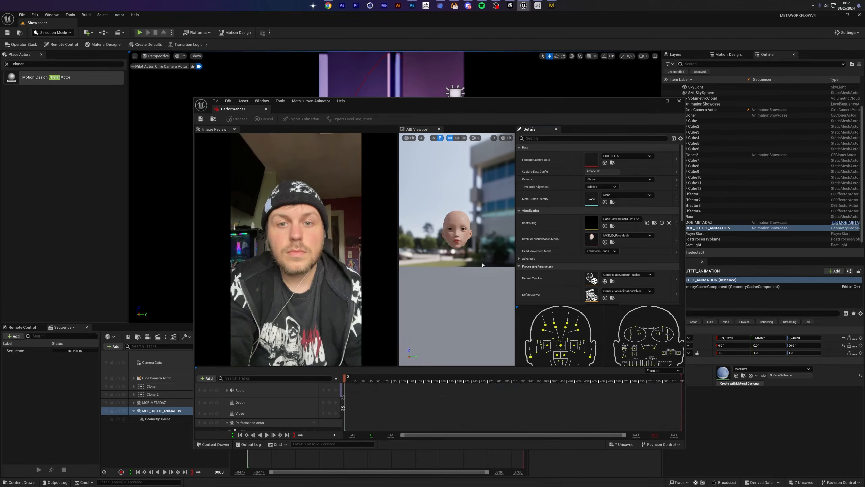
{"action": "mouse_move", "coordinate": [351, 381]}
{"action": "left_mouse_down"}
{"action": "mouse_move", "coordinate": [613, 380]}
{"action": "mouse_move", "coordinate": [347, 380]}
{"action": "mouse_move", "coordinate": [357, 388]}
{"action": "left_mouse_up"}
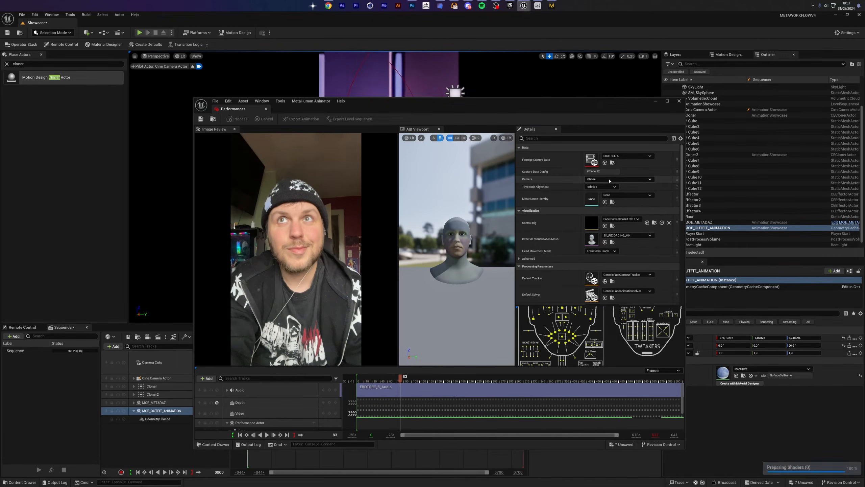
- Assign RECORDING_MH as the performance's MetaHuman Identity and return the playhead to frame 0
{"action": "left_click", "coordinate": [619, 195]}
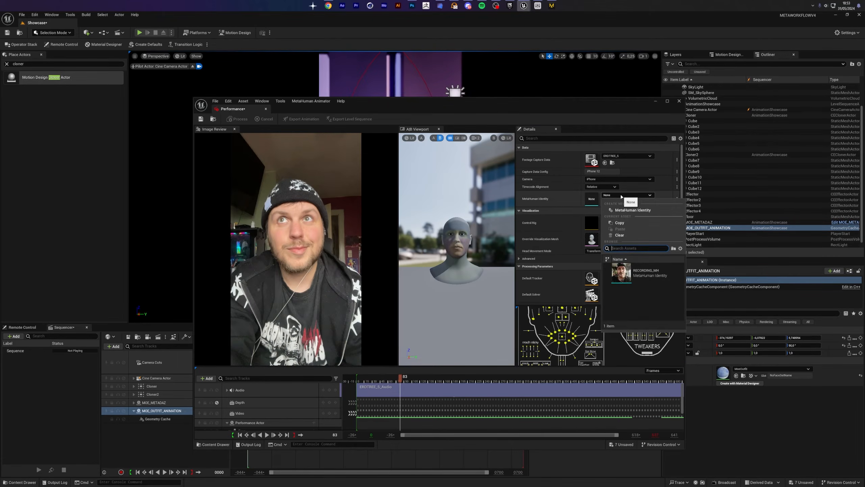
{"action": "left_click", "coordinate": [643, 281]}
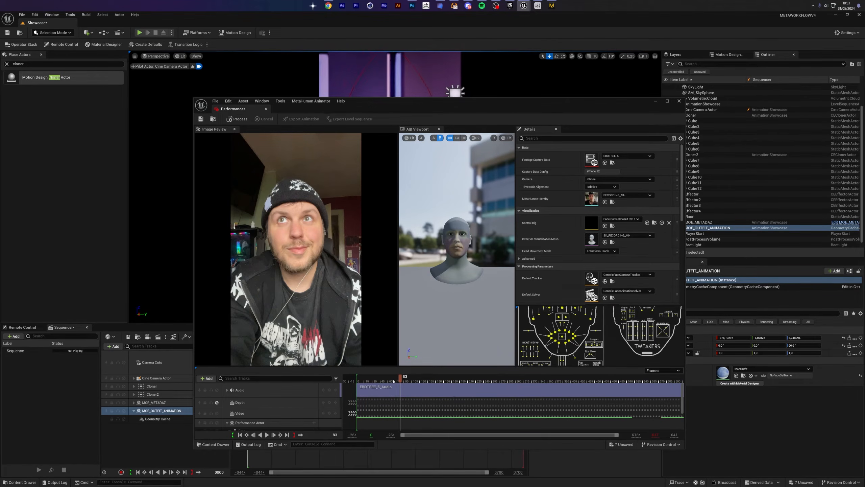
{"action": "left_click_drag", "start_coordinate": [394, 381], "coordinate": [359, 381]}
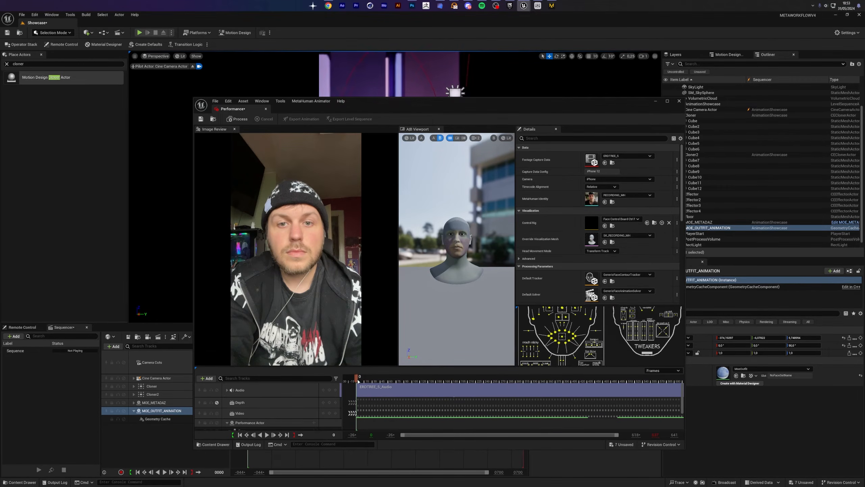
- Replace the SK_RECORDING_MH override visualization mesh with MOE_ID_FaceMesh
{"action": "left_click", "coordinate": [634, 196]}
{"action": "left_click", "coordinate": [557, 219]}
{"action": "left_click", "coordinate": [626, 235]}
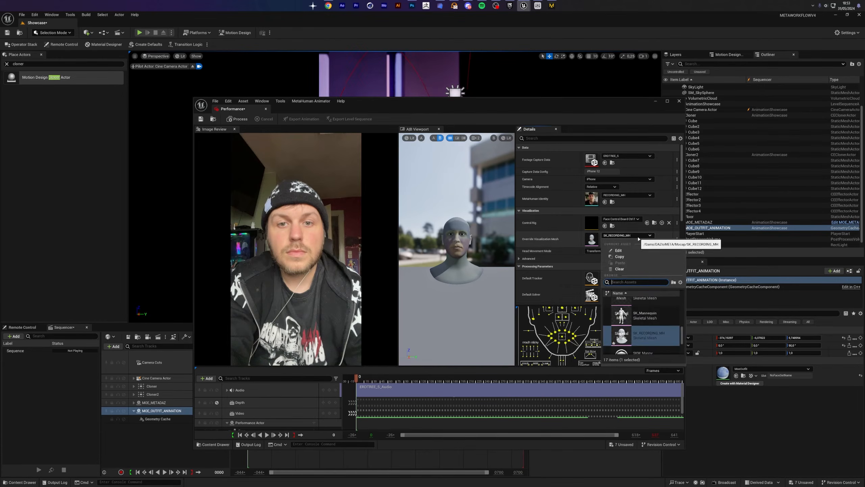
{"action": "left_click", "coordinate": [654, 336]}
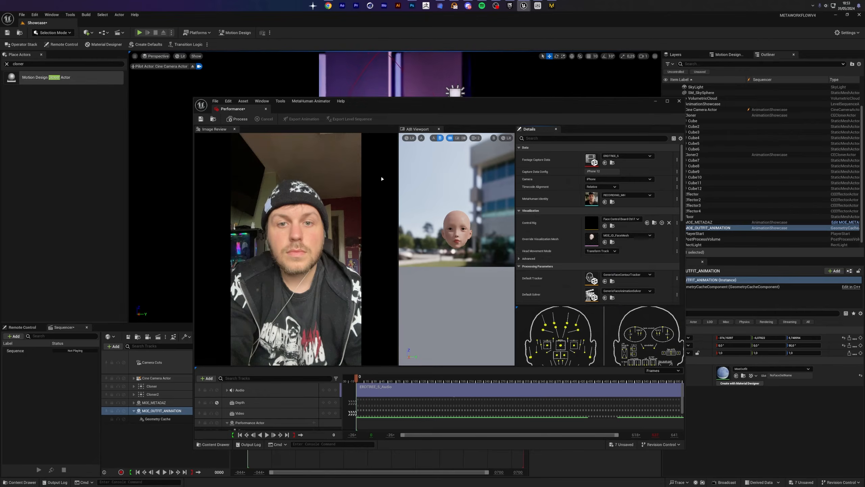
- Process the ERDTREE_5 performance onto the MOE face and inspect the face control board
{"action": "left_click", "coordinate": [237, 119]}
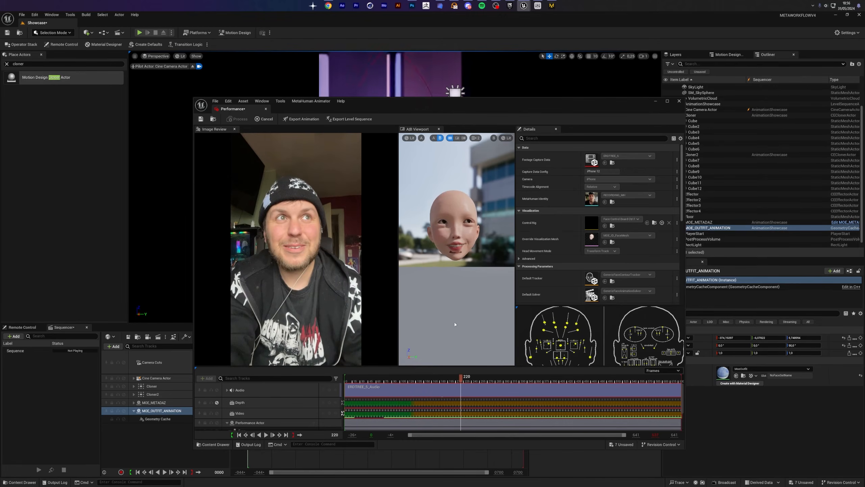
{"action": "scroll", "coordinate": [456, 299], "scroll_direction": "up", "scroll_amount": 4}
{"action": "scroll", "coordinate": [456, 299], "scroll_direction": "down", "scroll_amount": 6}
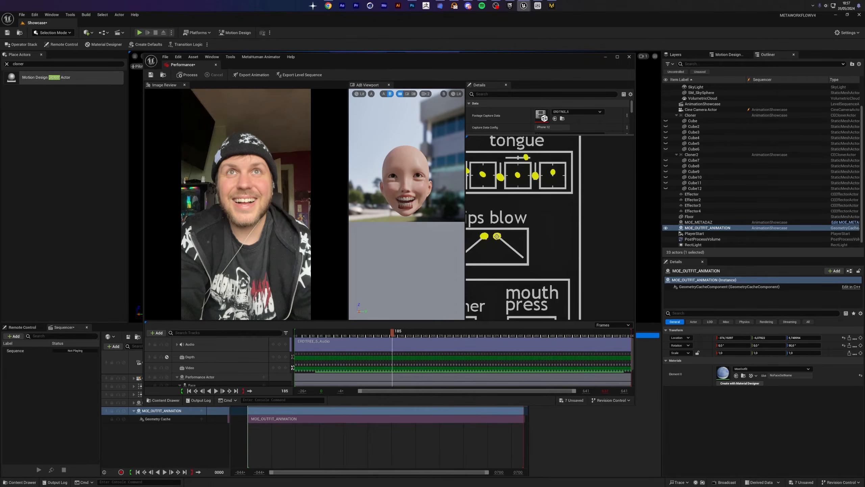
- Export the animation as MOE_Performance to DAZtoMETA/Mocap, targeting Face_Archetype_Skeleton with head movement enabled, and close the performance editor
{"action": "left_click", "coordinate": [250, 75]}
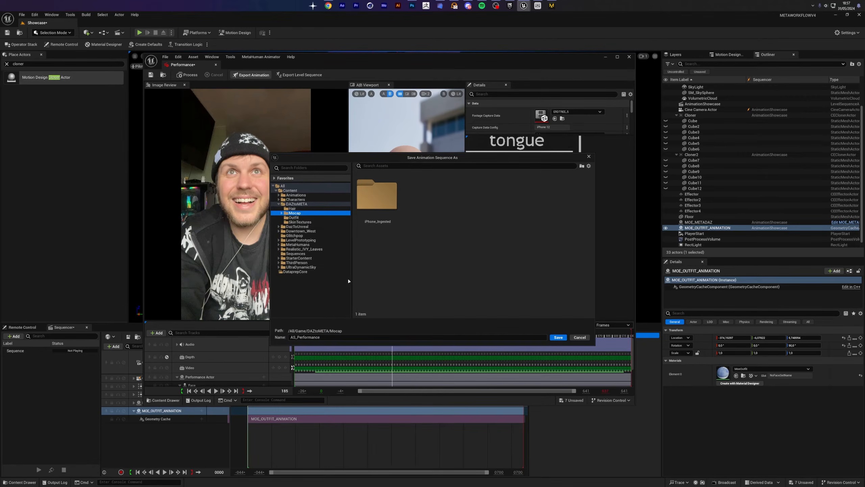
{"action": "left_click_drag", "start_coordinate": [316, 159], "coordinate": [337, 157]}
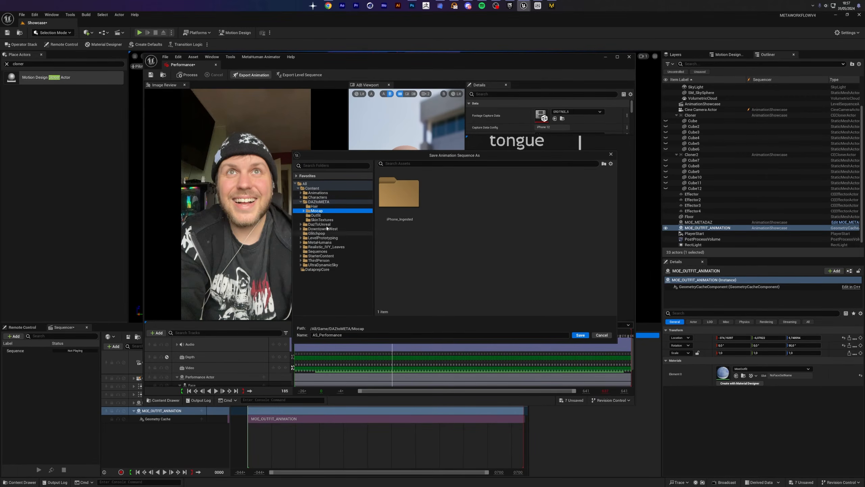
{"action": "type", "text": "MOE"}
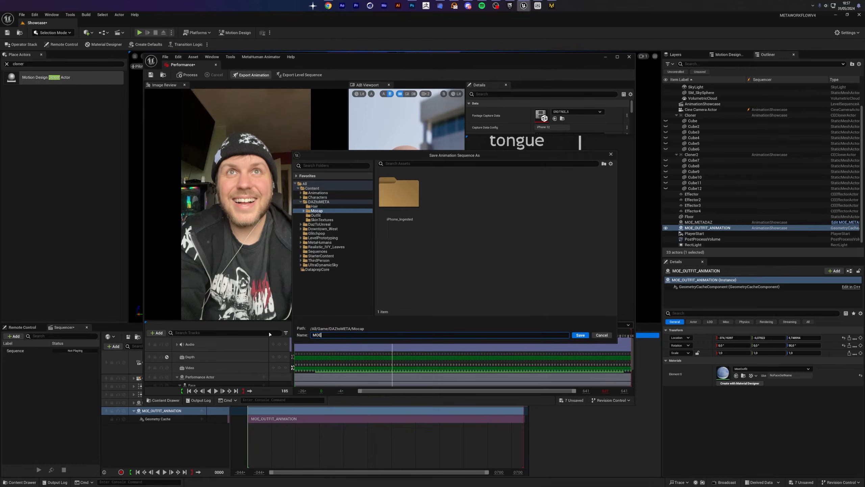
{"action": "type", "text": "_Performance"}
{"action": "left_click", "coordinate": [580, 335]}
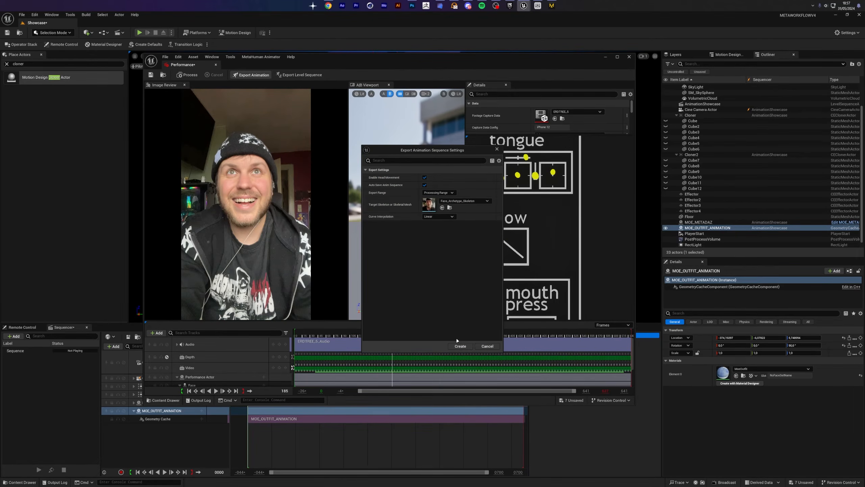
{"action": "left_click", "coordinate": [459, 346]}
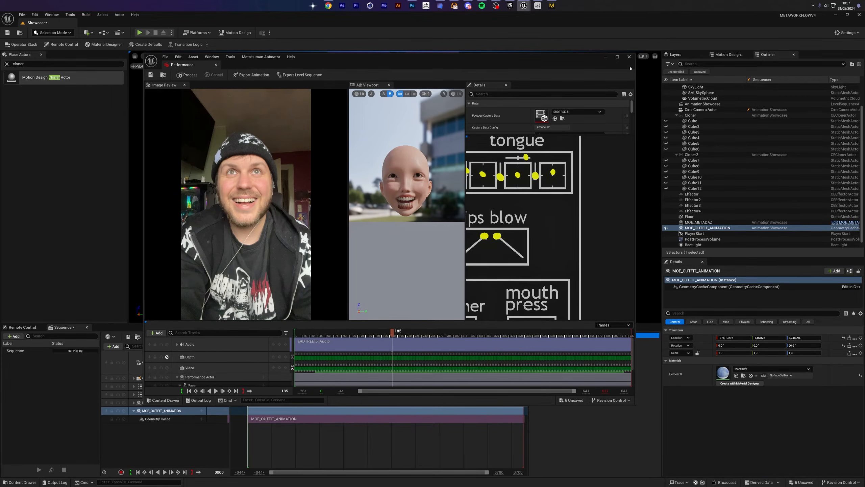
{"action": "left_click", "coordinate": [629, 57]}
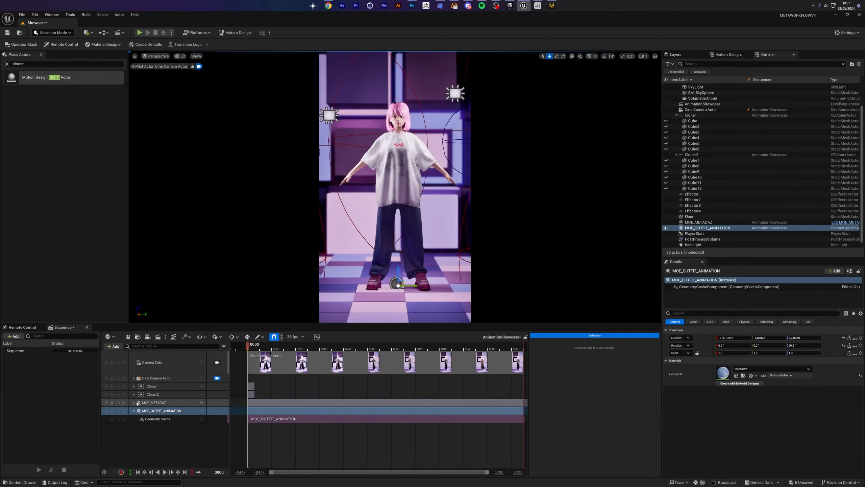
- Add the MOE_Performance animation to the FACE track of MOE_METADAZ in AnimationShowcase and play the sequence
{"action": "left_click", "coordinate": [133, 402]}
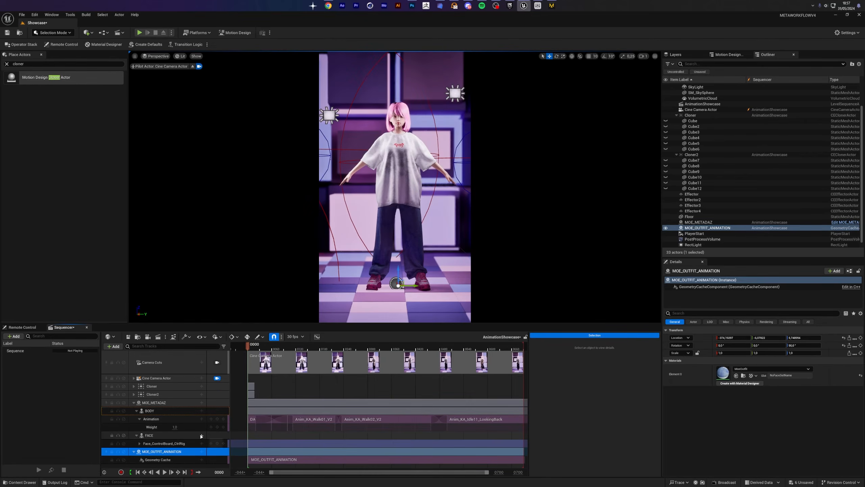
{"action": "left_click", "coordinate": [201, 435]}
{"action": "mouse_move", "coordinate": [256, 166]}
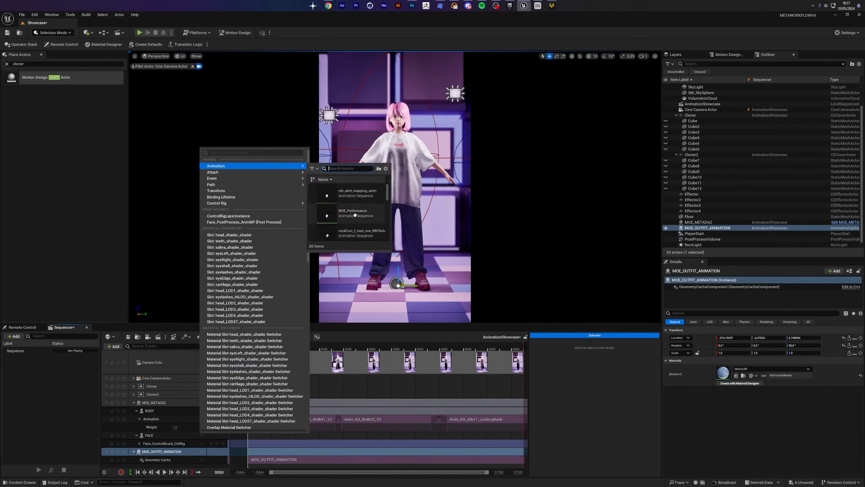
{"action": "left_click", "coordinate": [354, 214]}
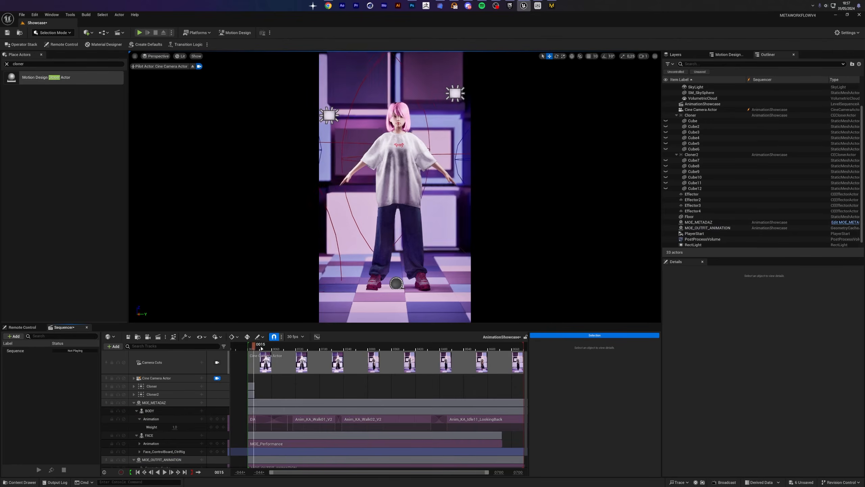
{"action": "key", "text": "space"}
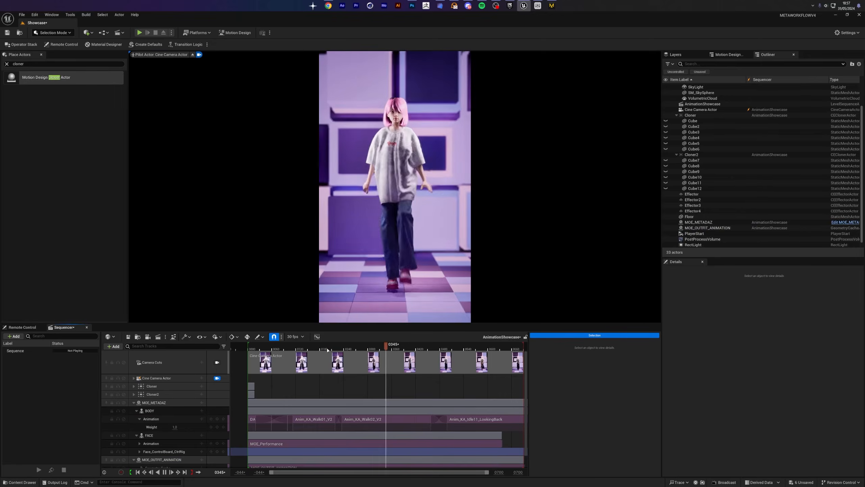
{"action": "key", "text": "space"}
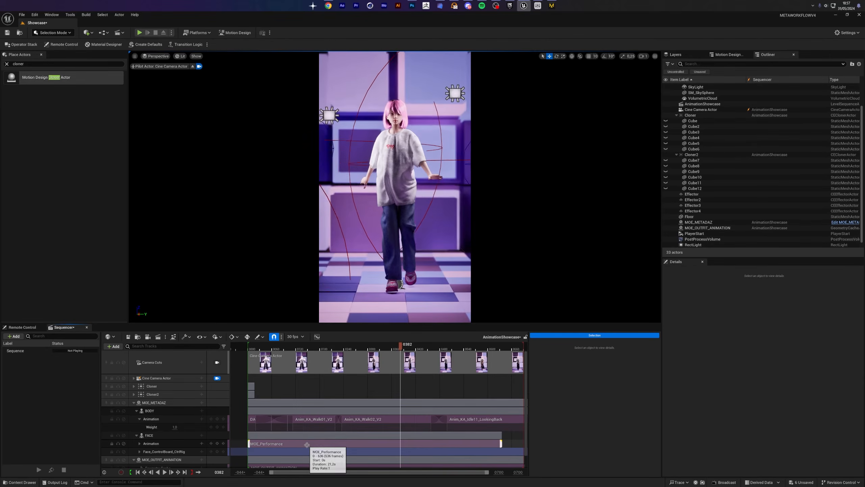
- Delete the Face_ControlBoard_CtrlRig track from FACE and play the sequence from frame 0
{"action": "left_click", "coordinate": [306, 444]}
{"action": "left_click", "coordinate": [175, 452]}
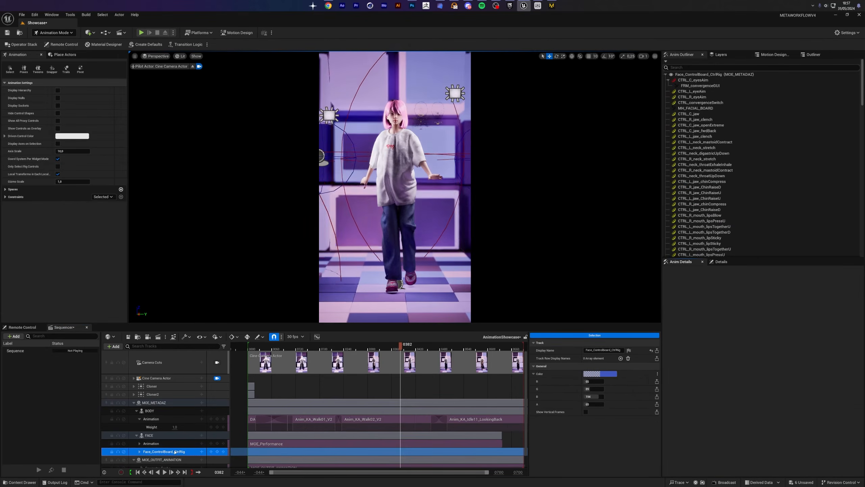
{"action": "key", "text": "Delete"}
{"action": "left_click", "coordinate": [255, 347]}
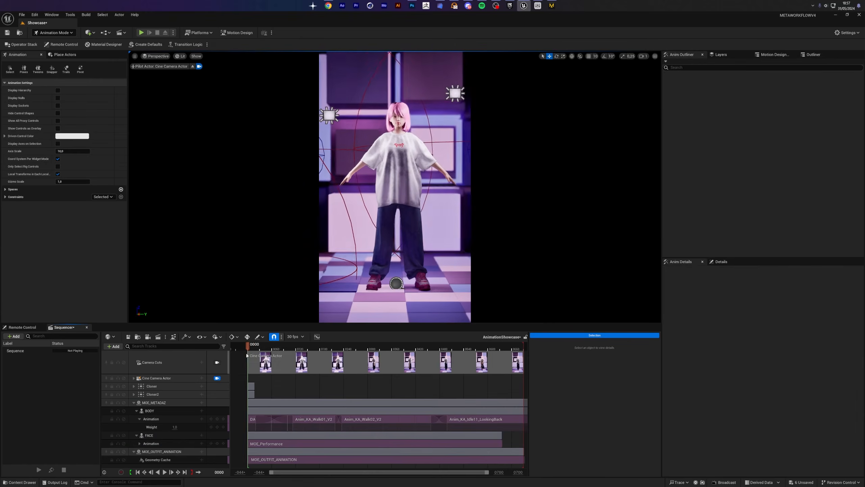
{"action": "key", "text": "g"}
{"action": "key", "text": "space"}
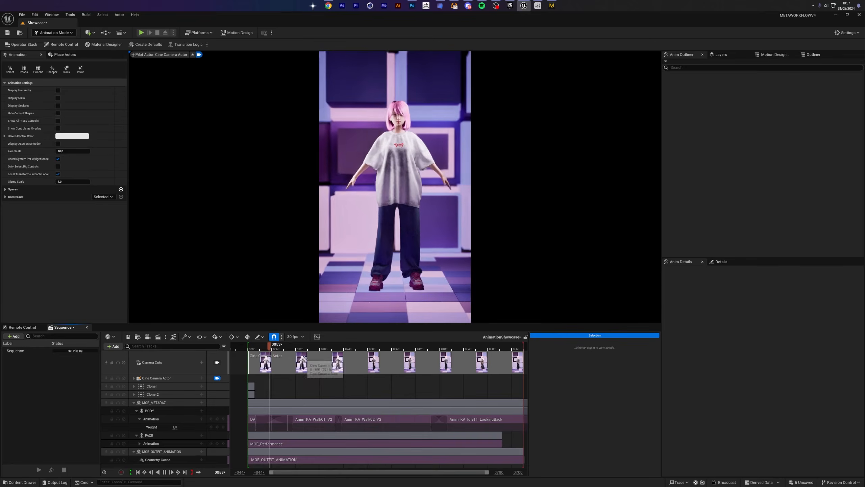
{"action": "key", "text": "g"}
{"action": "key", "text": "space"}
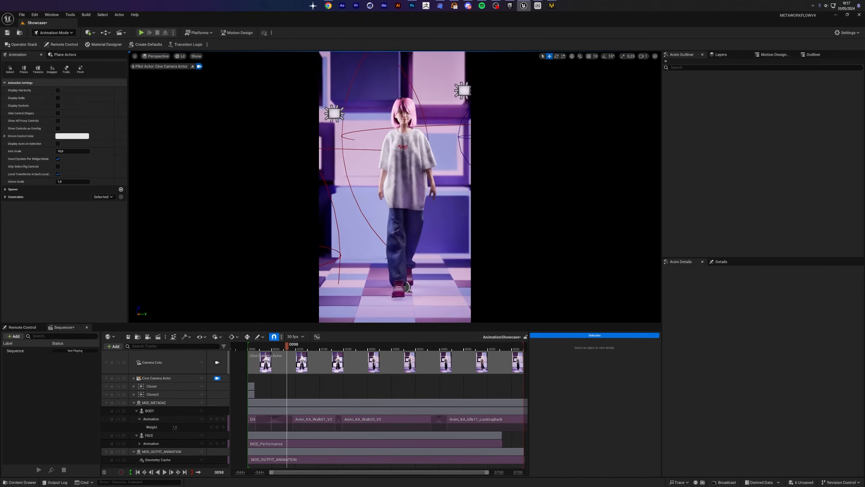
- Unlock the viewport from the cine camera and play the sequence from frame 160 with the face in close-up
{"action": "key", "text": "w"}
{"action": "right_click_drag", "start_coordinate": [398, 177], "coordinate": [398, 177]}
{"action": "key", "text": "e"}
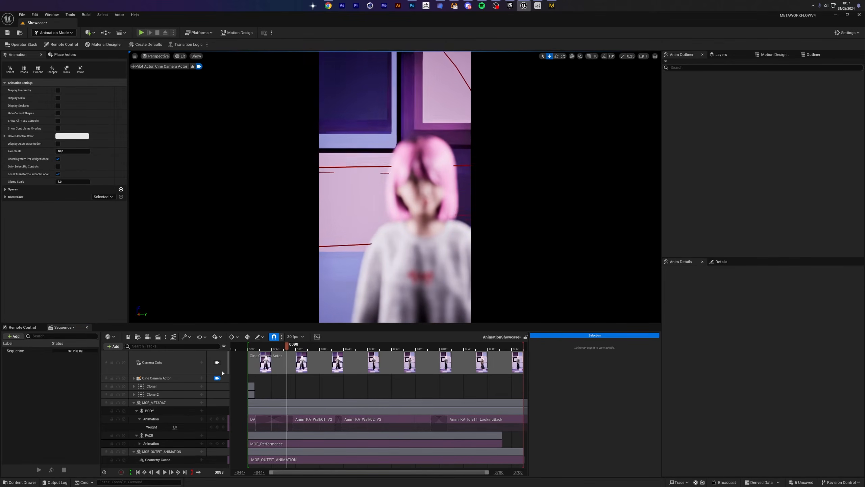
{"action": "left_click", "coordinate": [217, 378]}
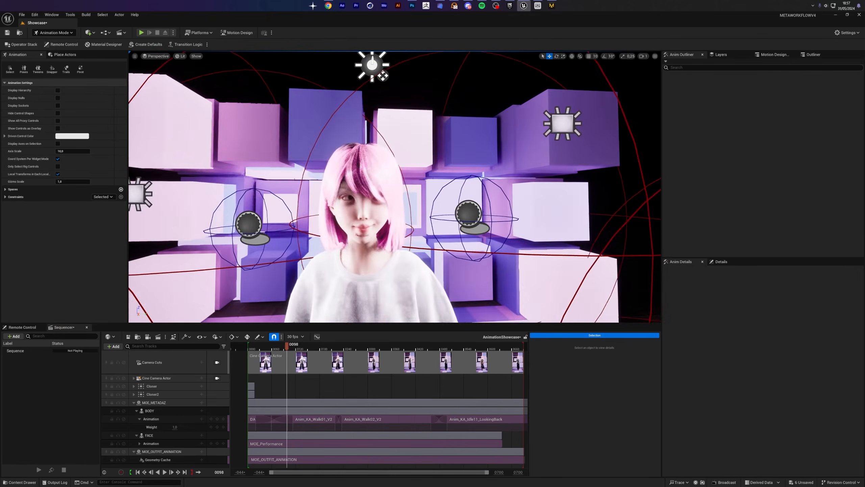
{"action": "left_click", "coordinate": [312, 347]}
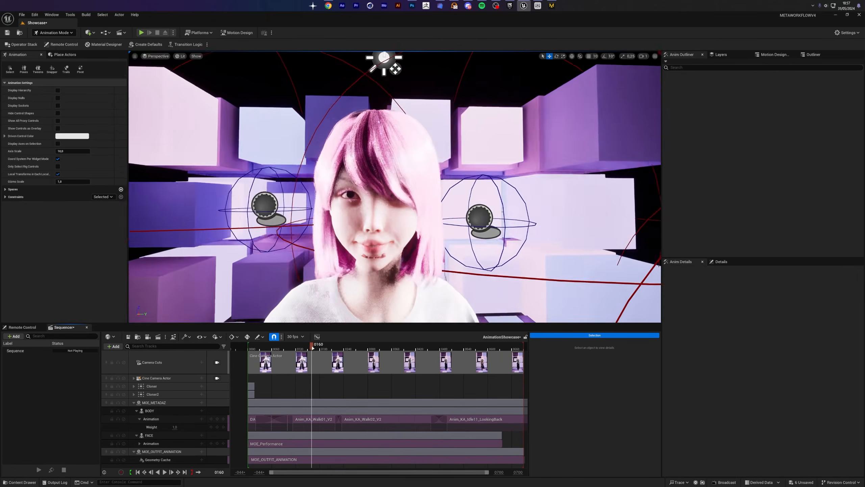
{"action": "key", "text": "space"}
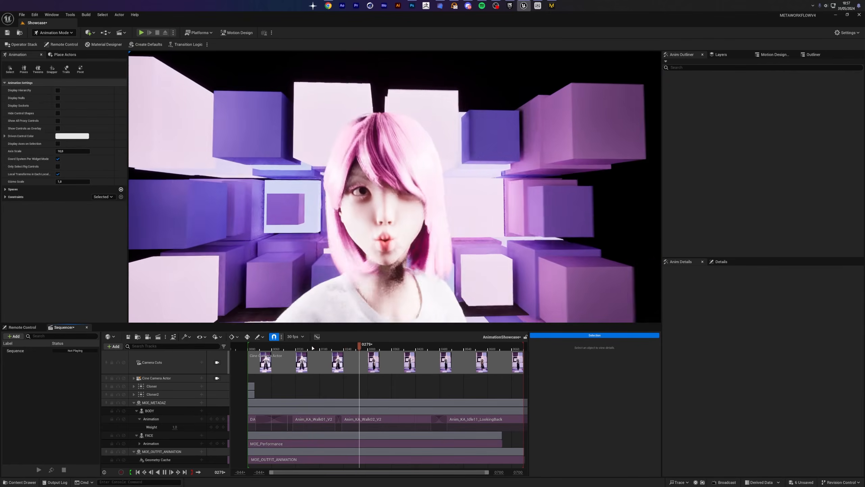
{"action": "key", "text": "space"}
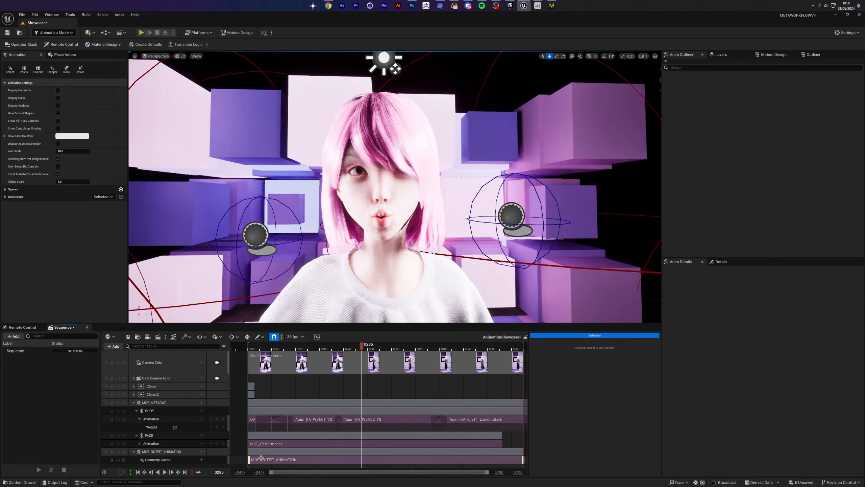
- Delete the MOE_OUTFIT_ANIMATION geometry cache section, preview the sequence through the camera cuts, and undo the deletion
{"action": "left_click", "coordinate": [269, 458]}
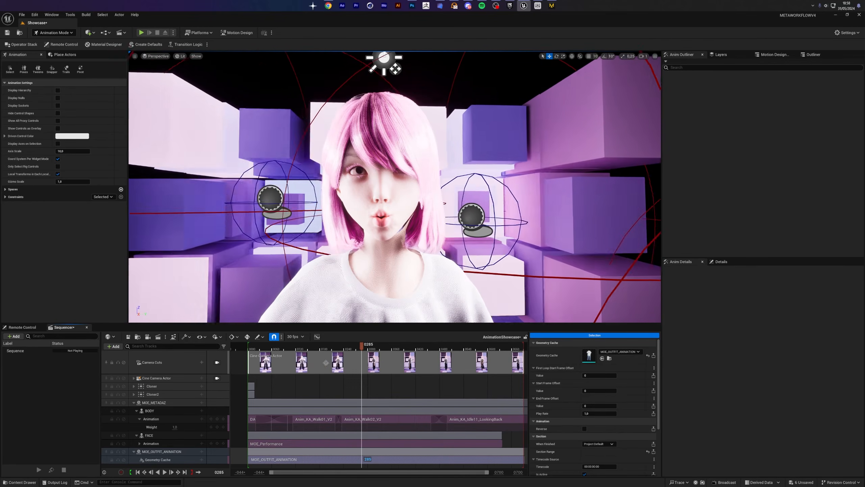
{"action": "key", "text": "Delete"}
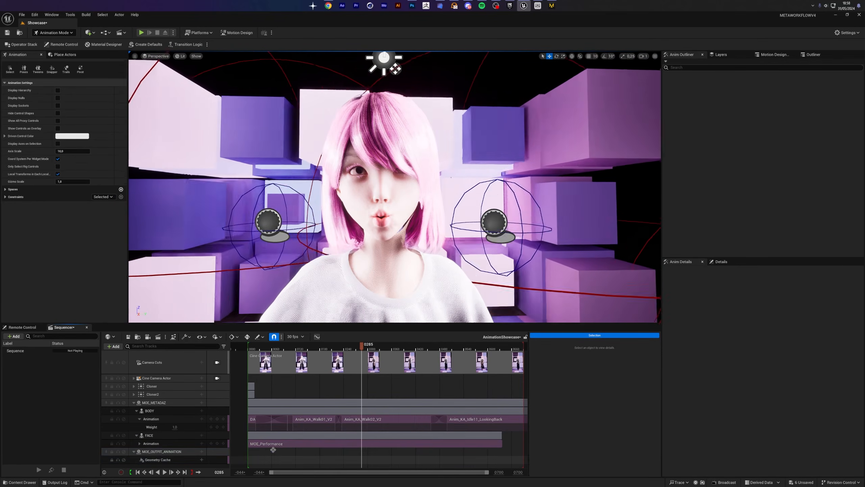
{"action": "left_click", "coordinate": [254, 347]}
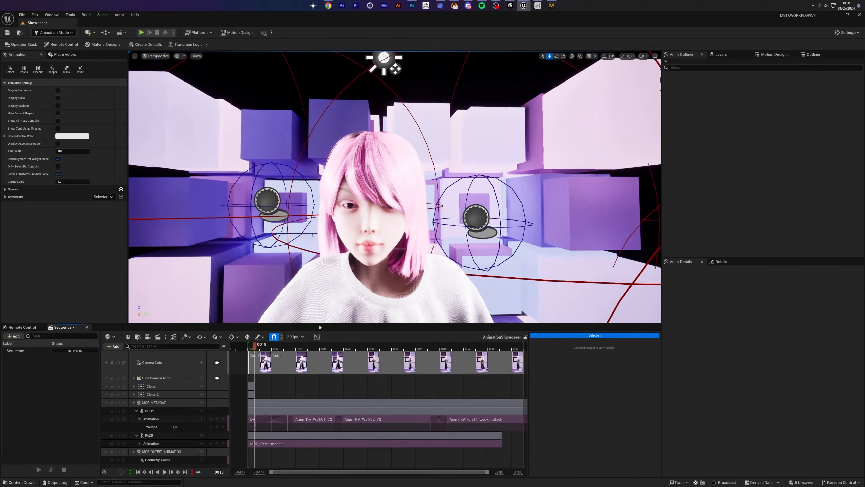
{"action": "left_click", "coordinate": [217, 362]}
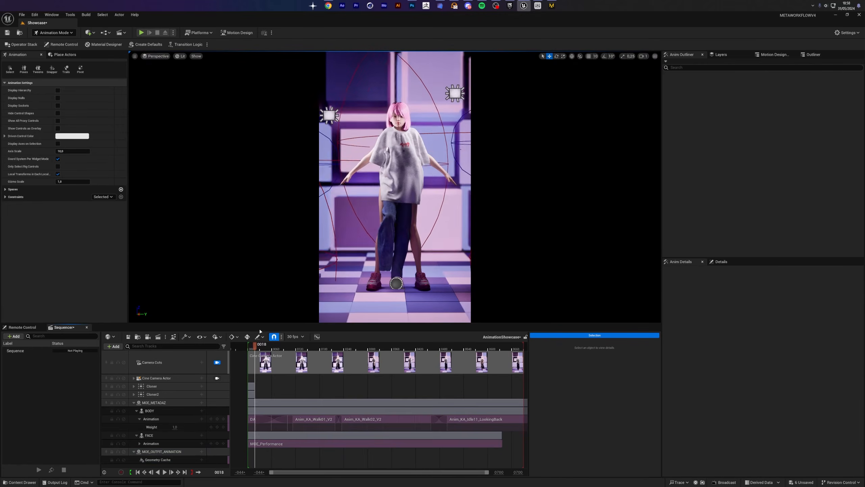
{"action": "key", "text": "space"}
{"action": "key", "text": "g"}
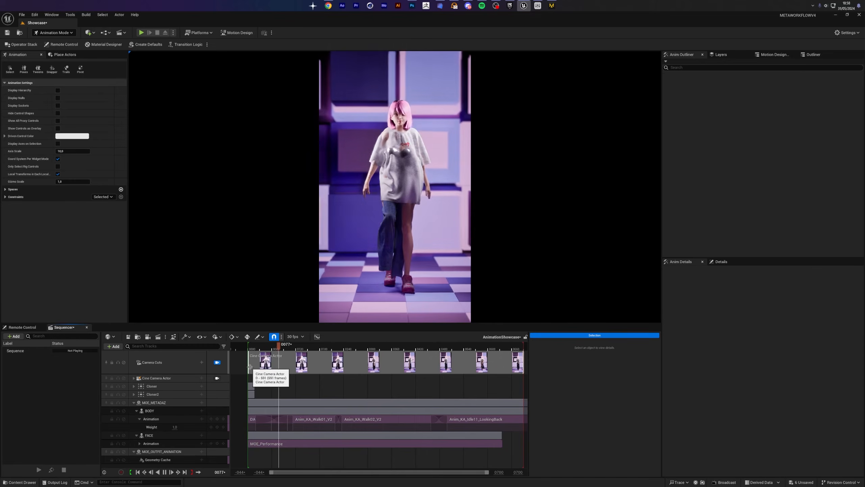
{"action": "key", "text": "space"}
{"action": "key", "text": "g"}
{"action": "key", "text": "ctrl+z"}
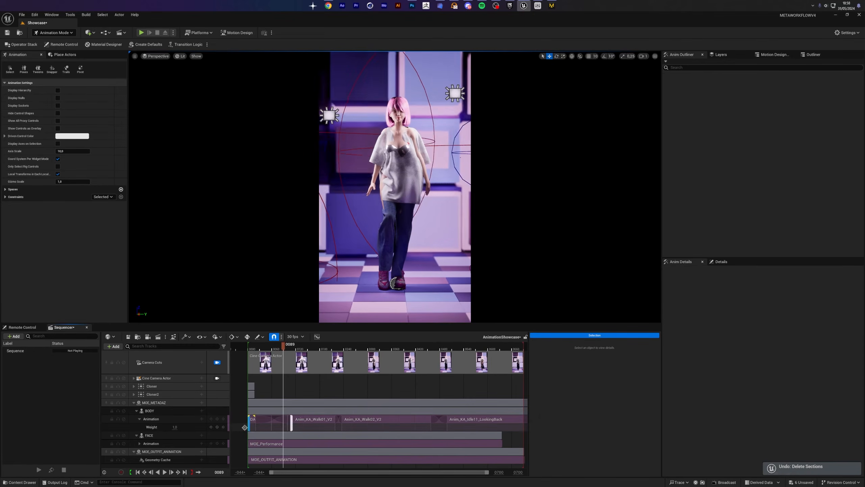
- Delete the MOE_Performance section from FACE's animation track and return the playhead to the start of the sequence
{"action": "left_click", "coordinate": [156, 443]}
{"action": "left_click", "coordinate": [299, 440]}
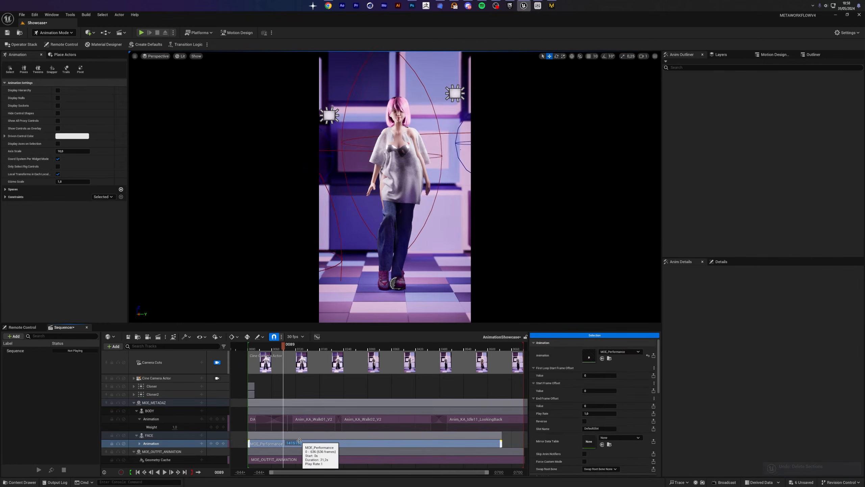
{"action": "key", "text": "Delete"}
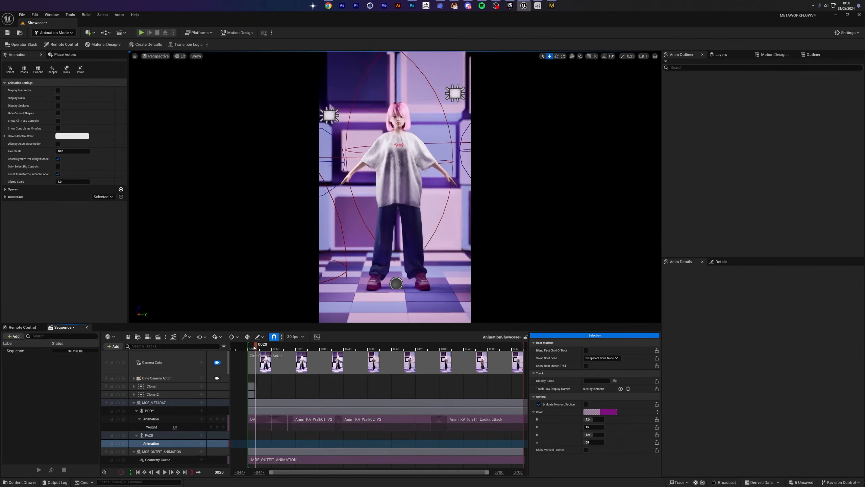
{"action": "key", "text": "Up"}
- Open the MOE_Performance animation sequence from DAZtoMETA/Mocap and scrub its playhead back to frame 0
{"action": "key", "text": "ctrl+space"}
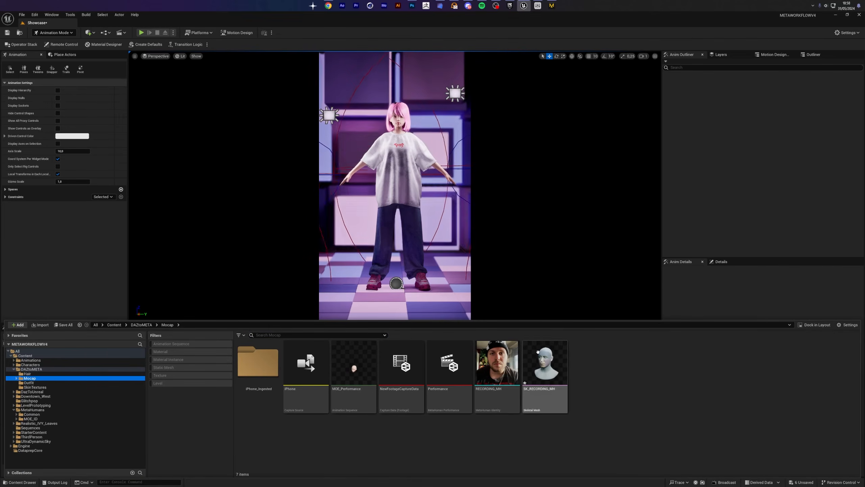
{"action": "left_click", "coordinate": [31, 360]}
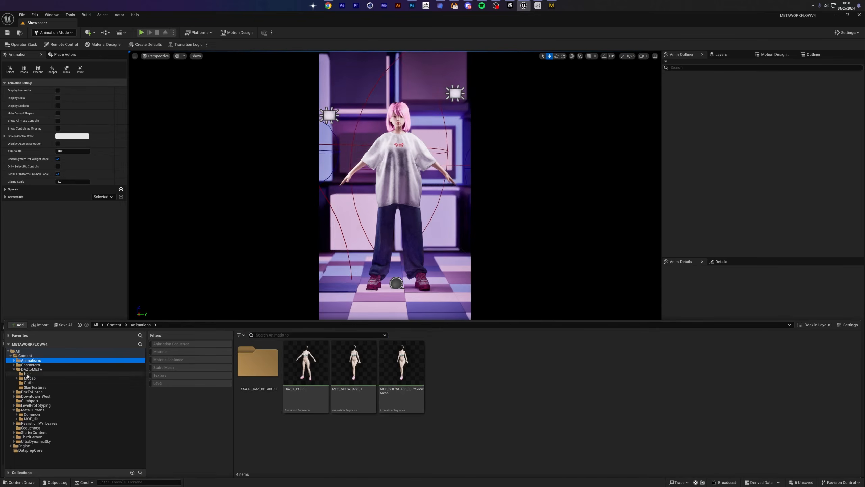
{"action": "left_click", "coordinate": [30, 378]}
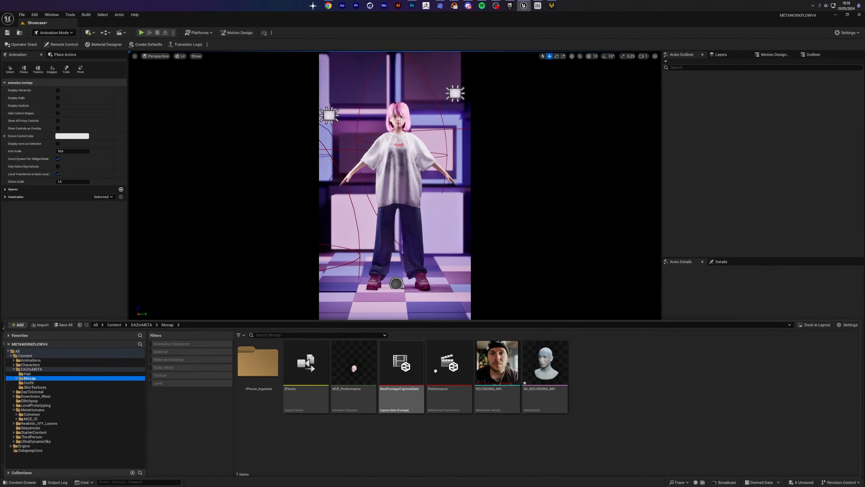
{"action": "double_click", "coordinate": [343, 367]}
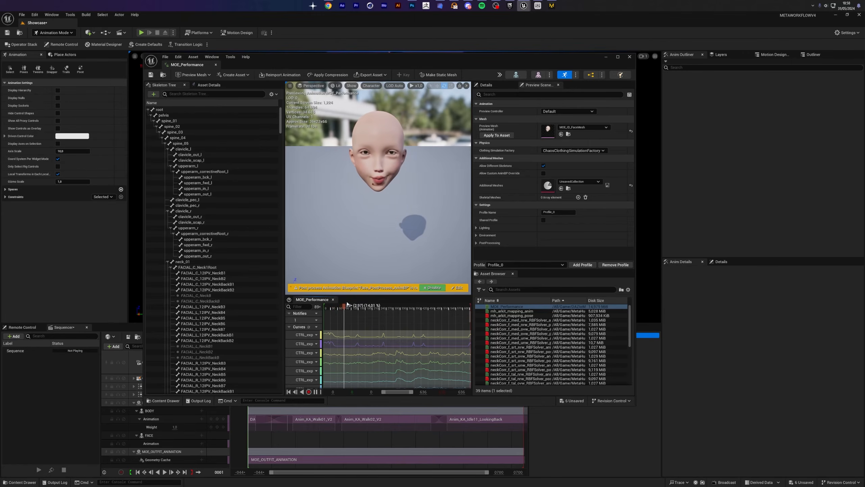
{"action": "left_click_drag", "start_coordinate": [373, 293], "coordinate": [309, 295]}
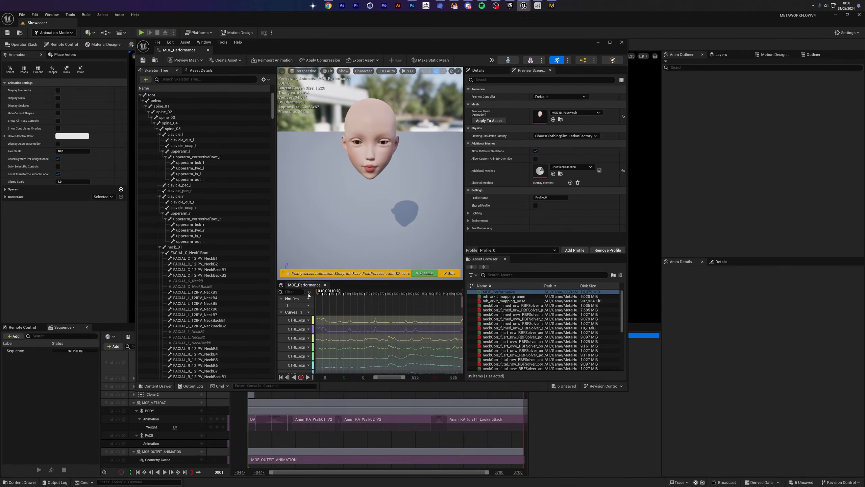
- Delete all keys of the HeadControlSwitch curve in the curve editor and save the MOE_Performance animation
{"action": "left_click_drag", "start_coordinate": [462, 300], "coordinate": [462, 367]}
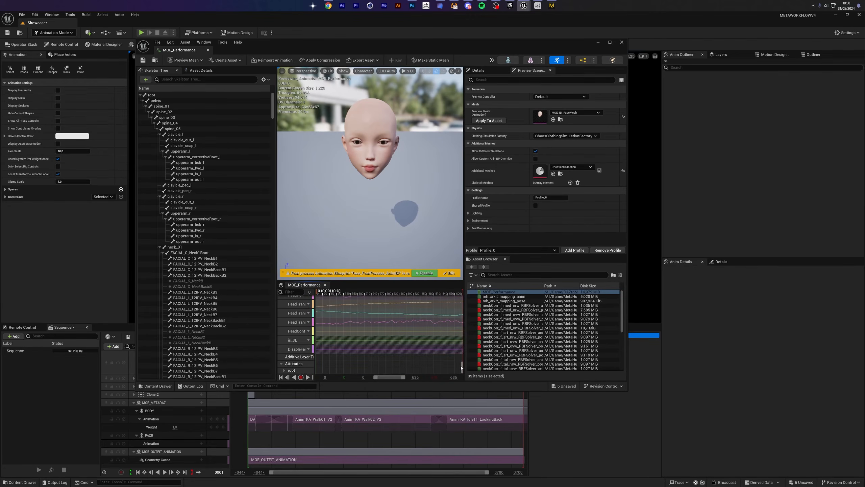
{"action": "left_click", "coordinate": [296, 333]}
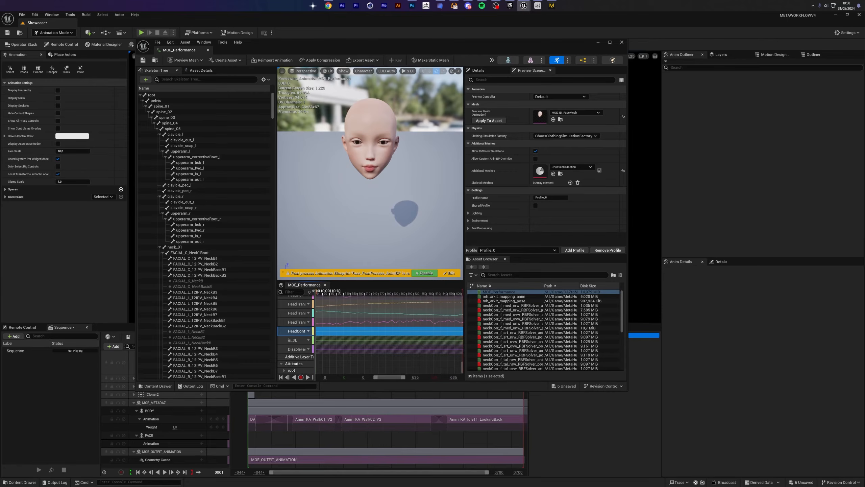
{"action": "left_click_drag", "start_coordinate": [313, 341], "coordinate": [362, 341]}
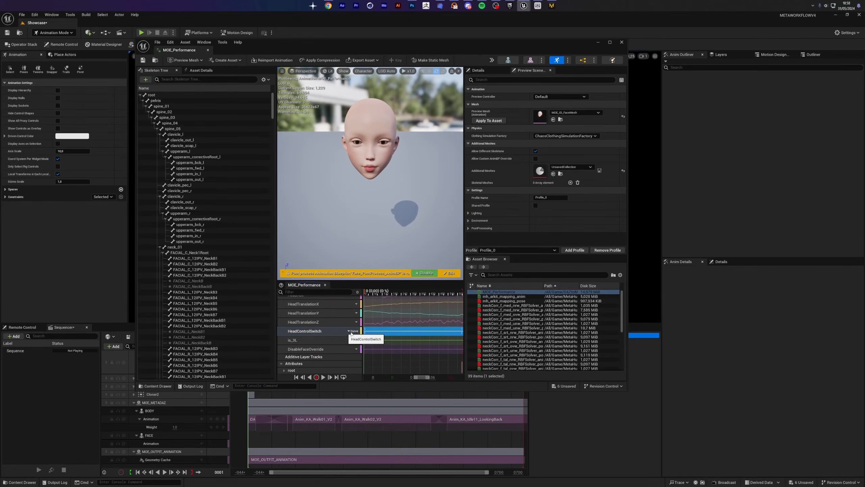
{"action": "left_click", "coordinate": [363, 345]}
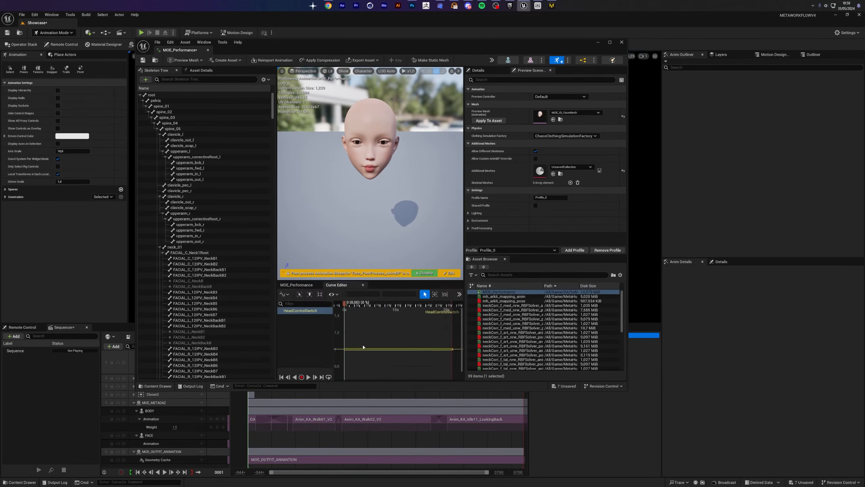
{"action": "left_click_drag", "start_coordinate": [345, 335], "coordinate": [451, 366]}
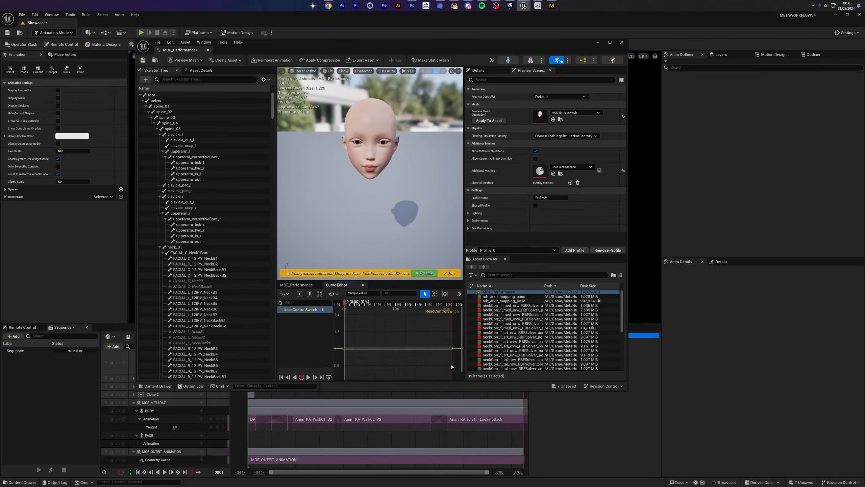
{"action": "key", "text": "Delete"}
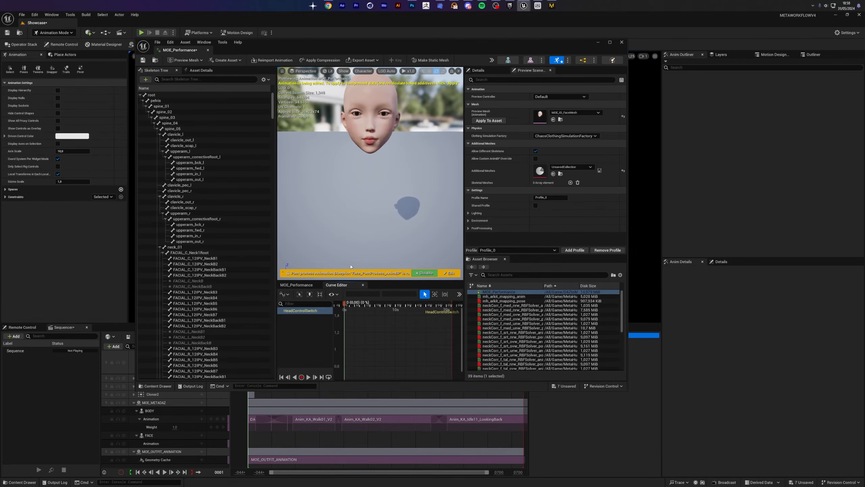
{"action": "key", "text": "ctrl+s"}
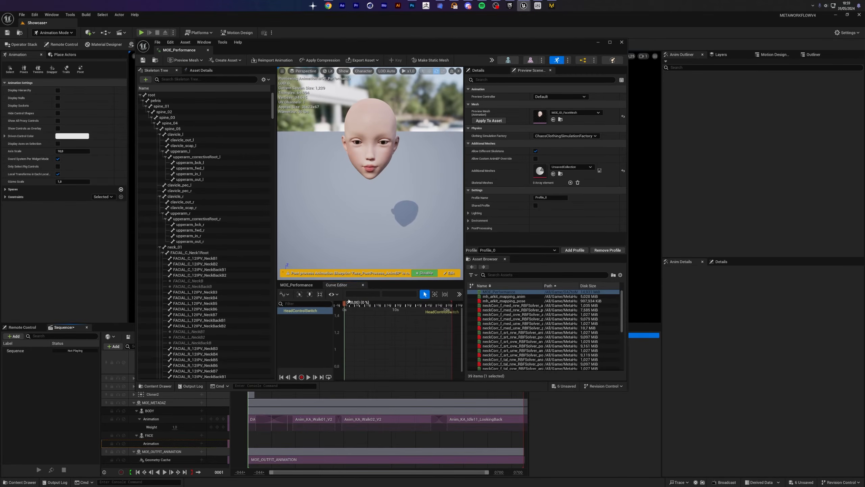
{"action": "left_click_drag", "start_coordinate": [348, 302], "coordinate": [379, 306]}
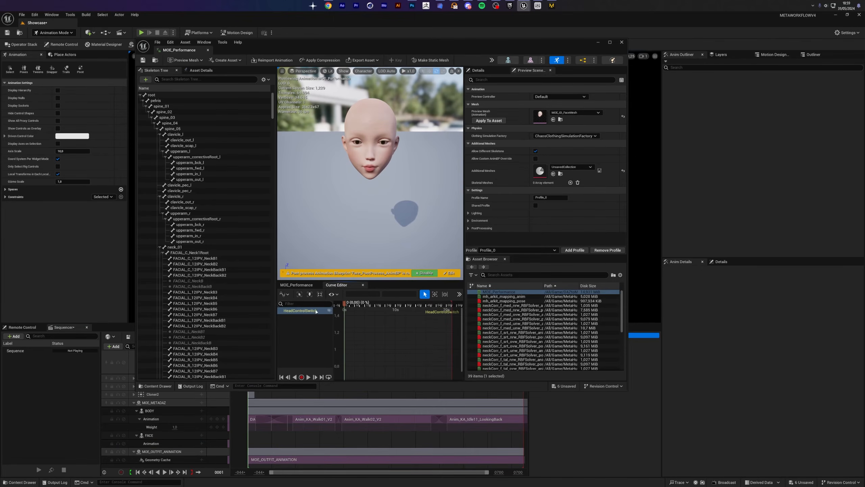
- Close the MOE_Performance editor and add the MOE_Performance animation to FACE's animation track at the start of the sequence
{"action": "left_click", "coordinate": [621, 42]}
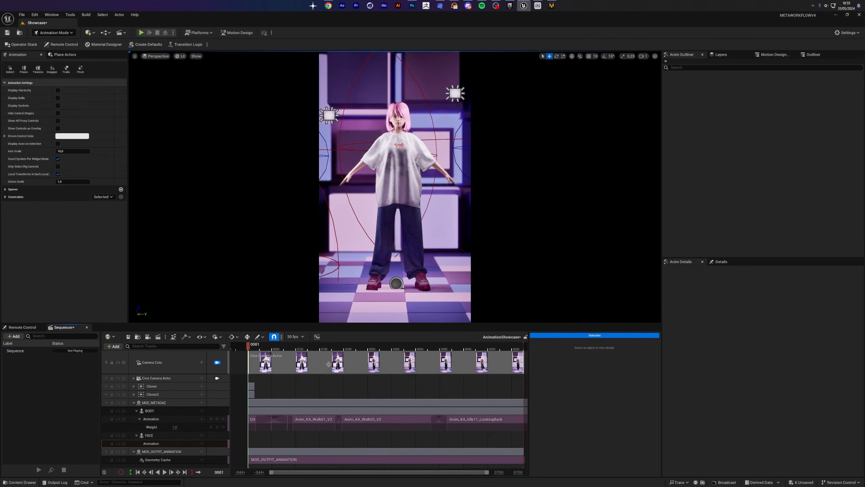
{"action": "left_click", "coordinate": [19, 482]}
{"action": "left_click_drag", "start_coordinate": [325, 407], "coordinate": [249, 443]}
{"action": "left_click", "coordinate": [281, 443]}
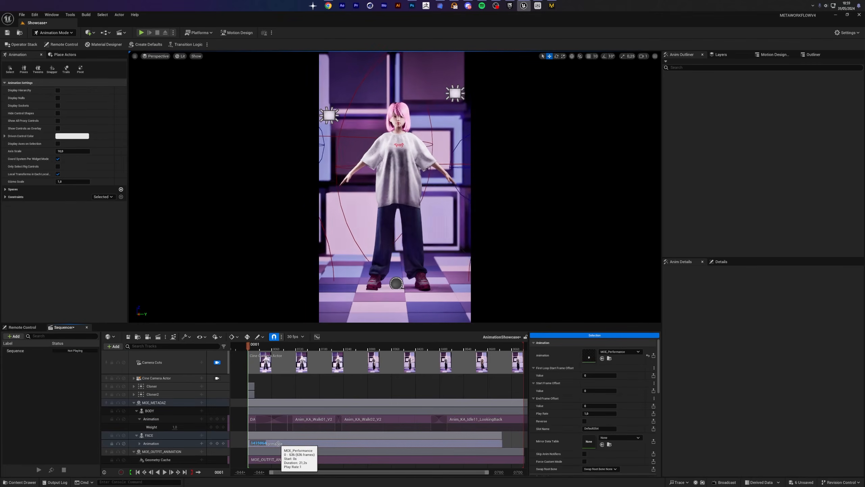
- Try a different play rate for the MOE_Performance section and reset it to 1
{"action": "right_click", "coordinate": [316, 446]}
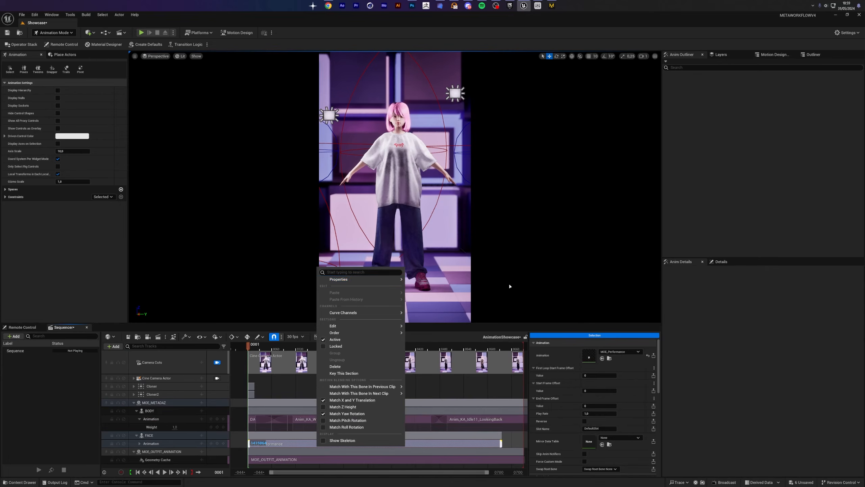
{"action": "mouse_move", "coordinate": [380, 282]}
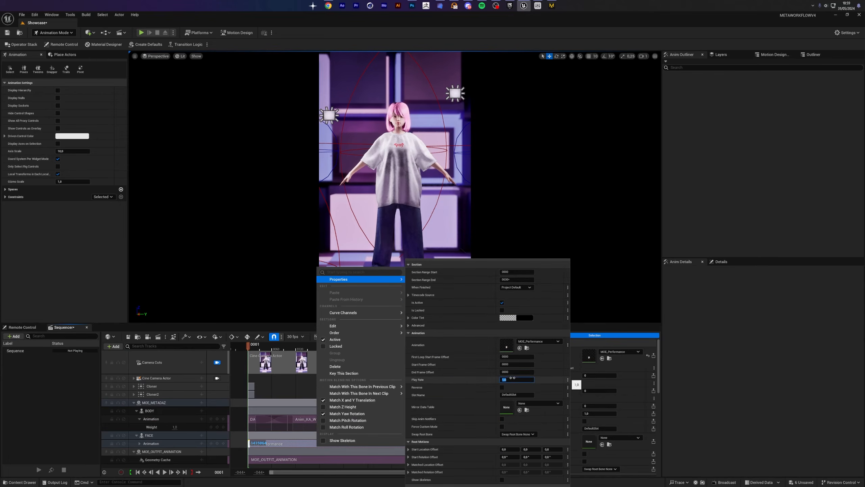
{"action": "key", "text": "Return"}
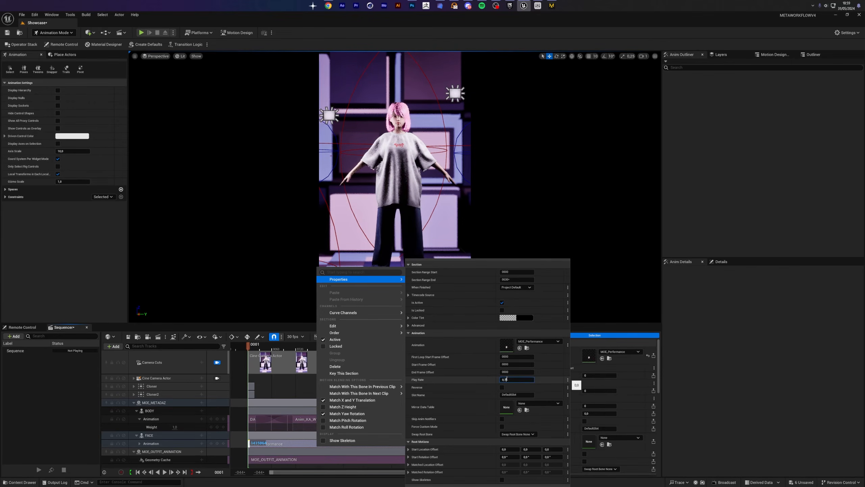
{"action": "type", "text": "1"}
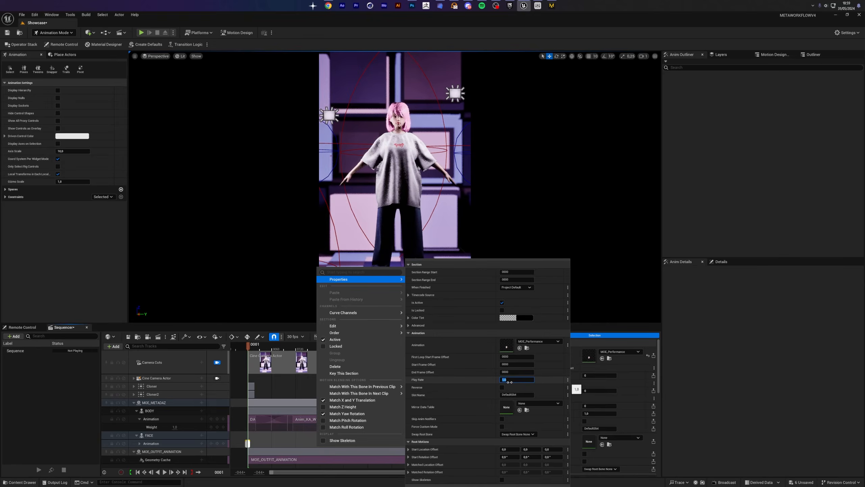
- Stretch the collapsed MOE_Performance section on FACE's animation track and delete it
{"action": "left_click", "coordinate": [248, 443]}
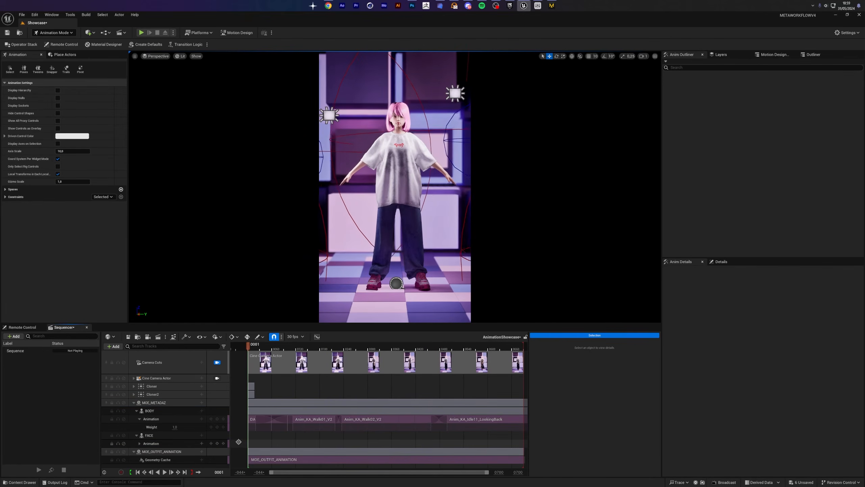
{"action": "left_click", "coordinate": [247, 443]}
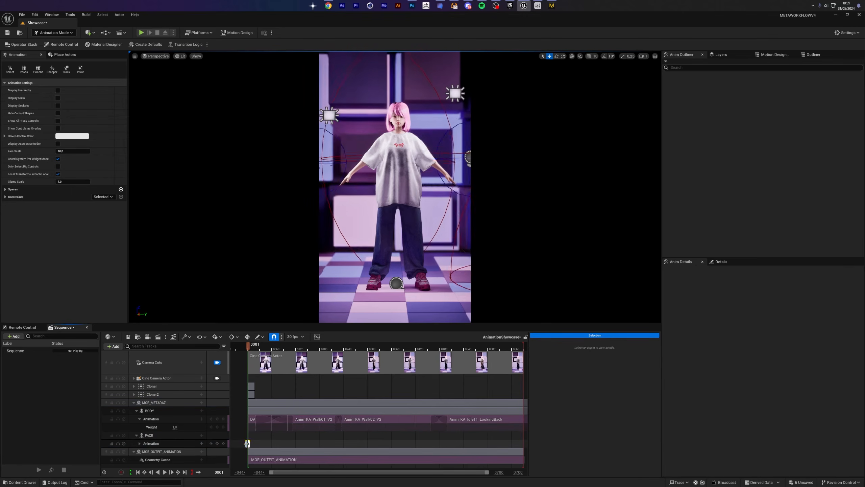
{"action": "left_click_drag", "start_coordinate": [247, 443], "coordinate": [266, 443]}
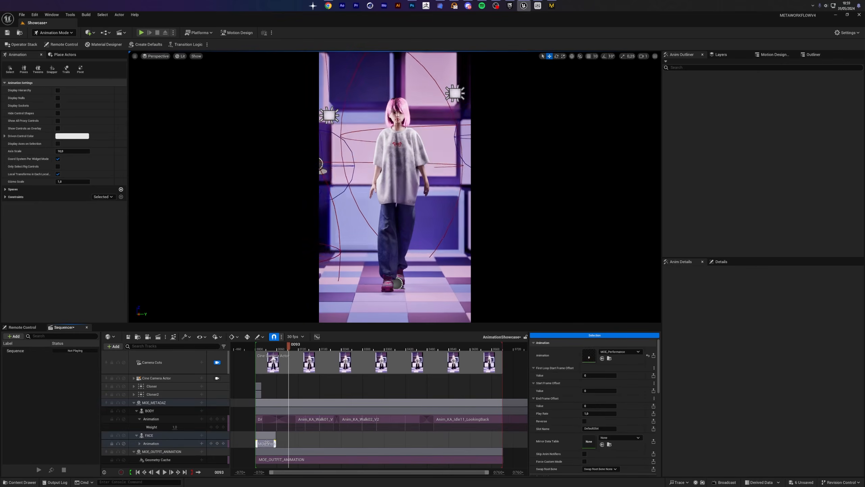
{"action": "key", "text": "Delete"}
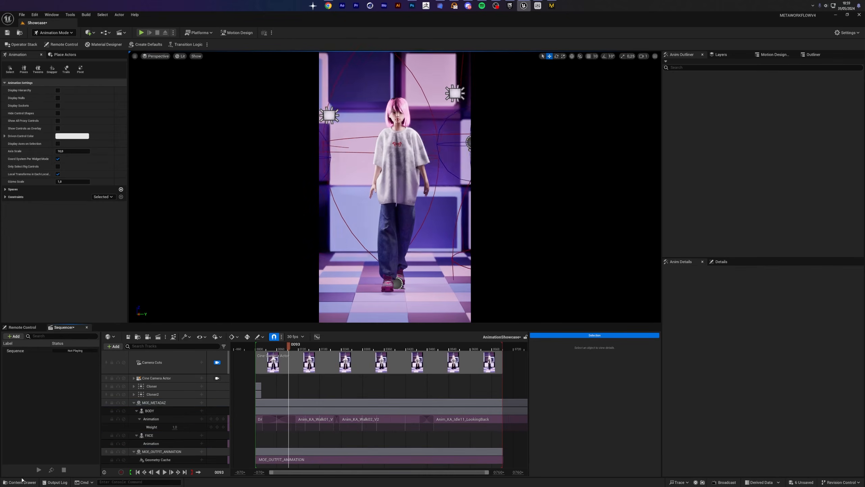
- Add MOE_Performance to FACE's animation track again at the sequence start and set the section's play rate to 0,9
{"action": "left_click", "coordinate": [22, 481]}
{"action": "left_click_drag", "start_coordinate": [353, 362], "coordinate": [258, 443]}
{"action": "right_click", "coordinate": [269, 443]}
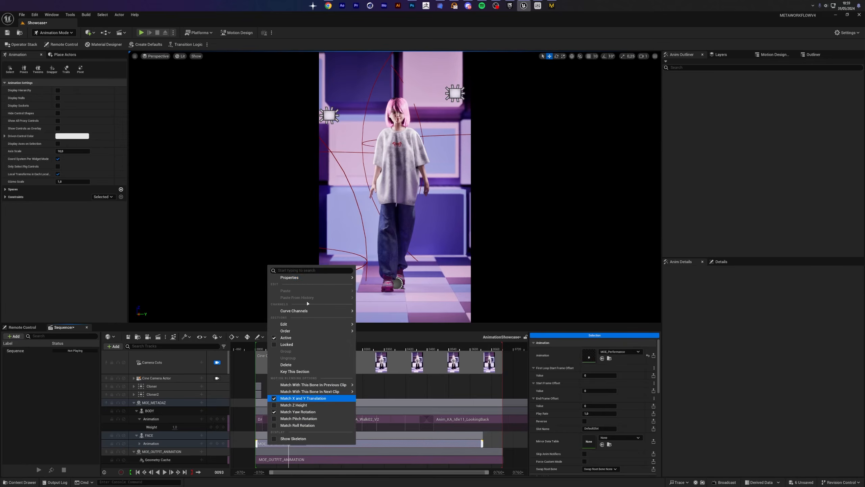
{"action": "mouse_move", "coordinate": [352, 279]}
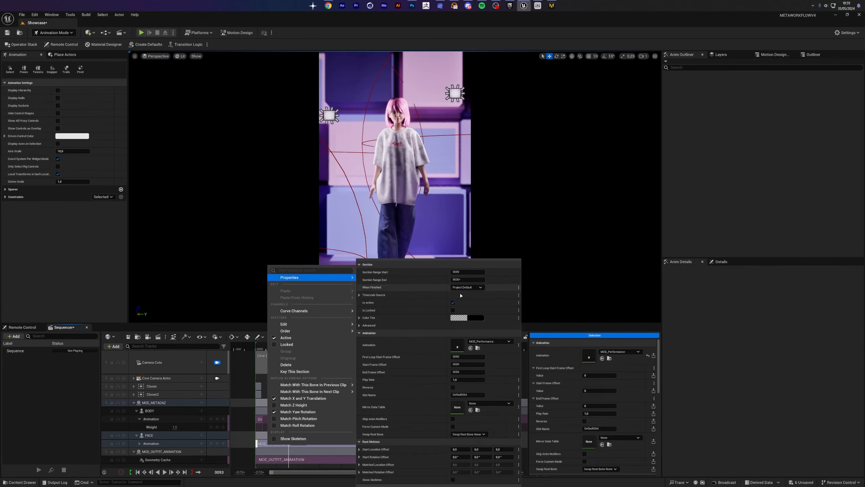
{"action": "left_click", "coordinate": [460, 379]}
{"action": "type", "text": "0,89"}
{"action": "key", "text": "Return"}
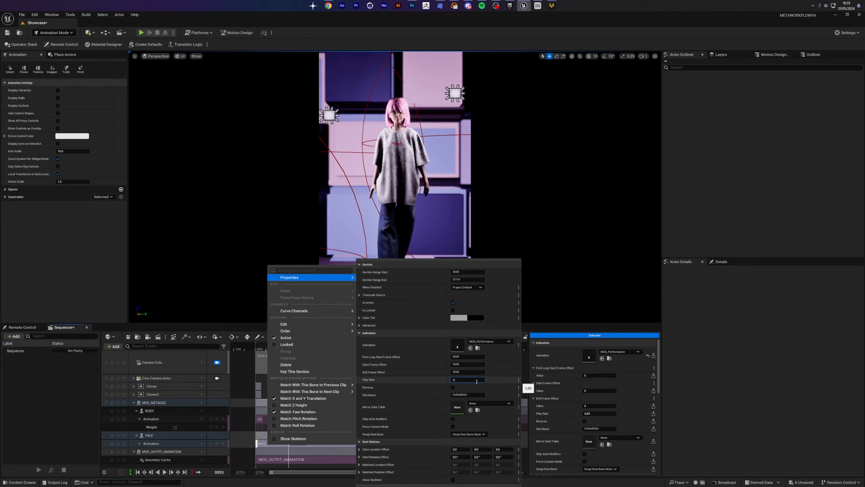
- Play and scrub through the sequence to check the slowed facial animation against the body animation
{"action": "left_click_drag", "start_coordinate": [264, 346], "coordinate": [288, 346]}
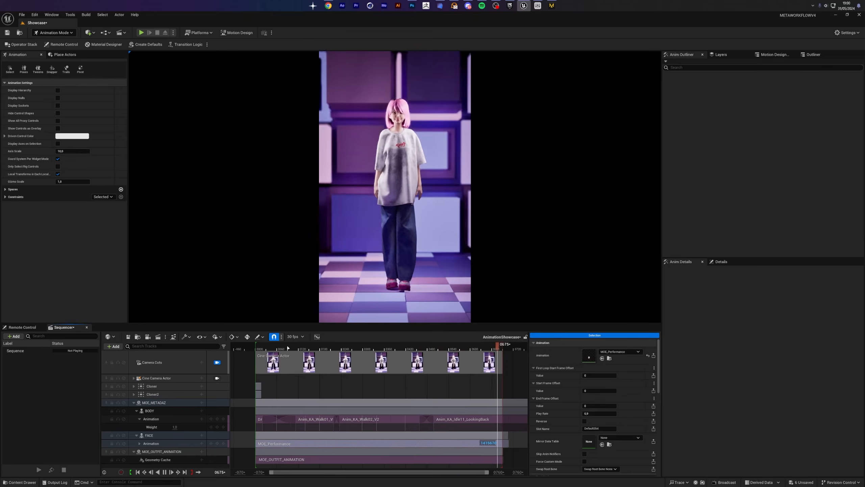
{"action": "left_click", "coordinate": [258, 345]}
{"action": "left_click", "coordinate": [390, 345]}
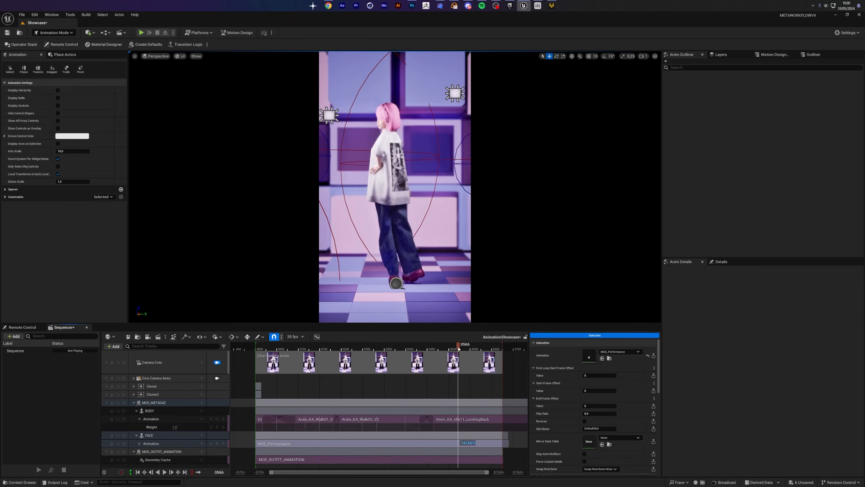
{"action": "left_click_drag", "start_coordinate": [389, 345], "coordinate": [365, 345]}
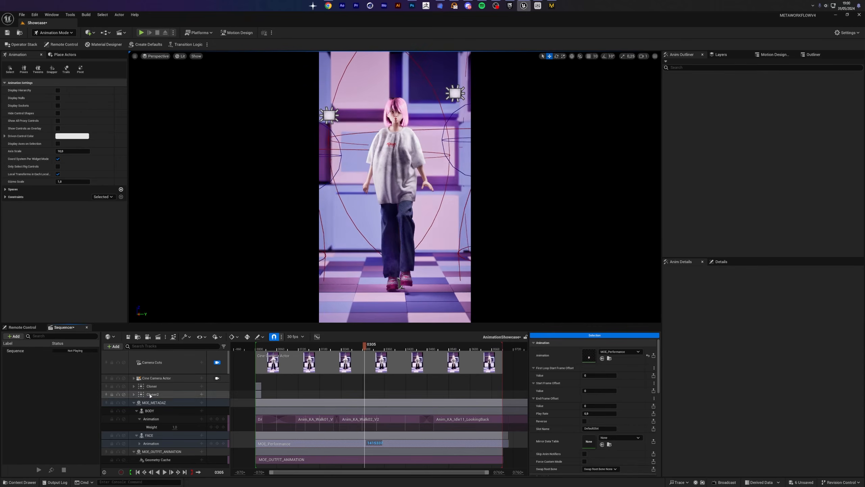
- Collapse the MOE_METADAZ track, save all assets and return the playhead to the start of the sequence
{"action": "left_click", "coordinate": [134, 403]}
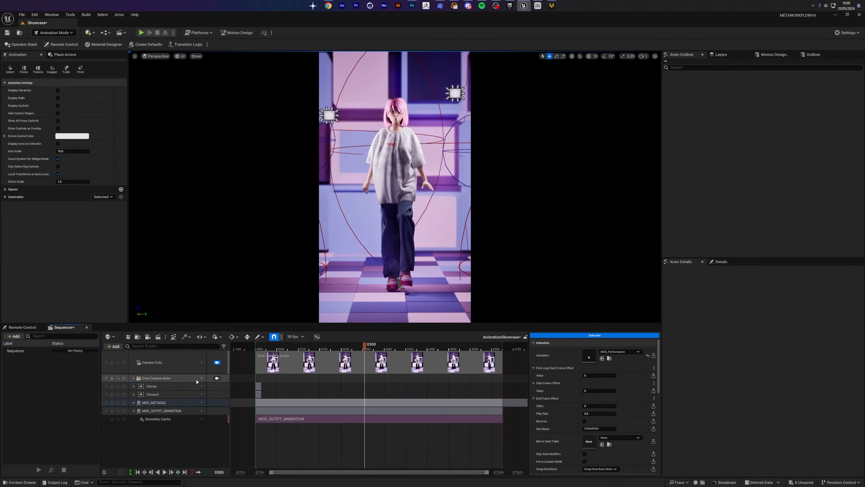
{"action": "left_click", "coordinate": [22, 14]}
{"action": "left_click", "coordinate": [44, 97]}
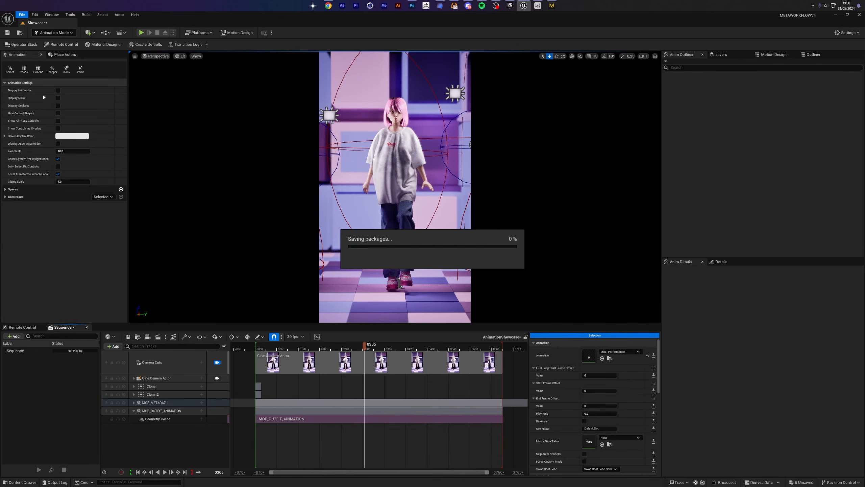
{"action": "key", "text": "Up"}
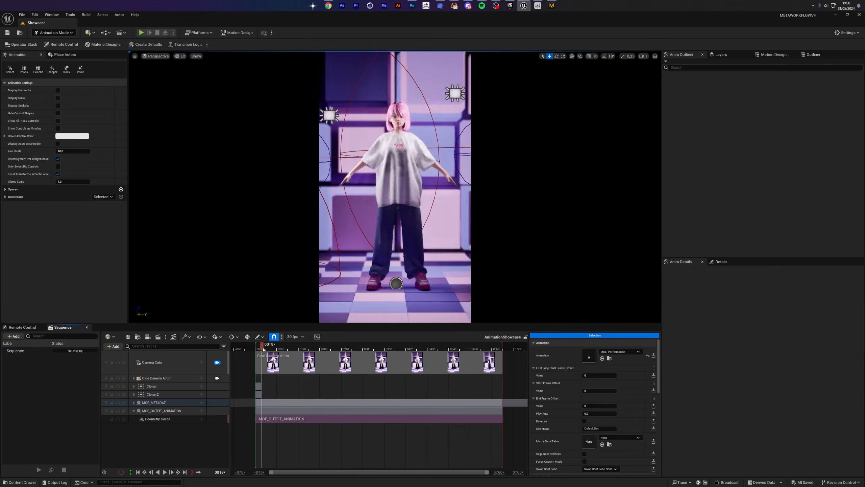
- Expand MOE_METADAZ and turn off Filter Asset By Skeleton for FACE to list every available control rig
{"action": "left_click", "coordinate": [134, 402]}
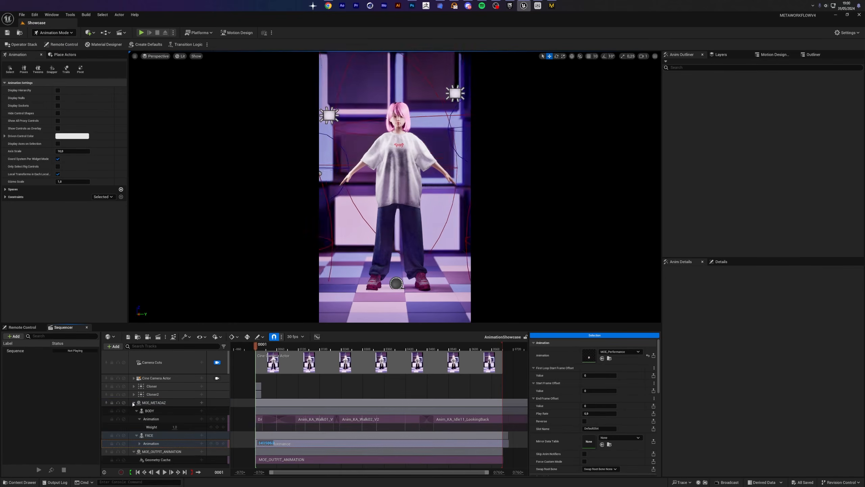
{"action": "left_click", "coordinate": [150, 436]}
{"action": "right_click", "coordinate": [150, 436]}
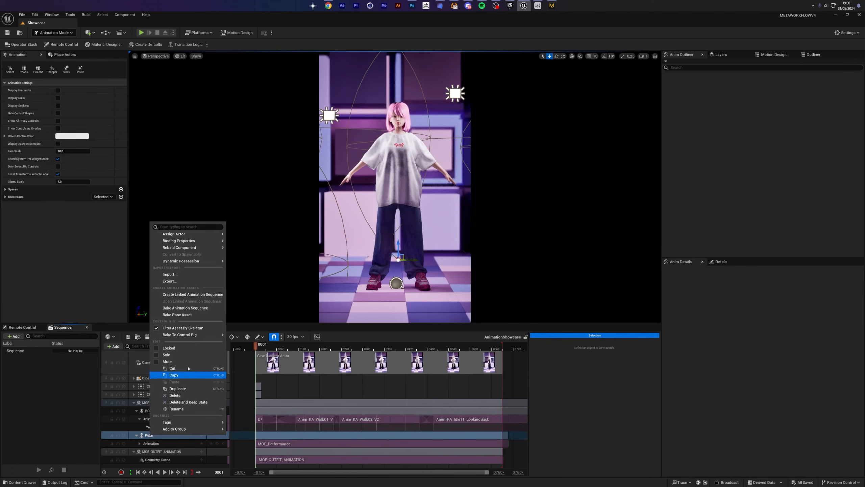
{"action": "mouse_move", "coordinate": [199, 336]}
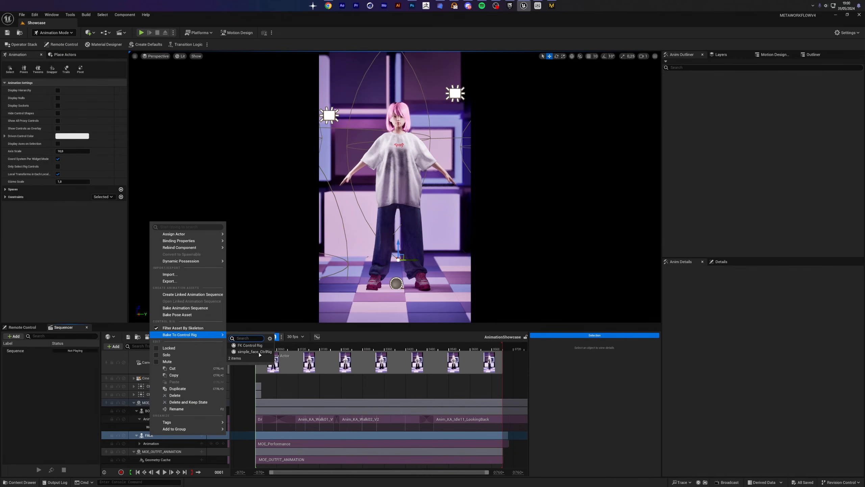
{"action": "left_click", "coordinate": [270, 337]}
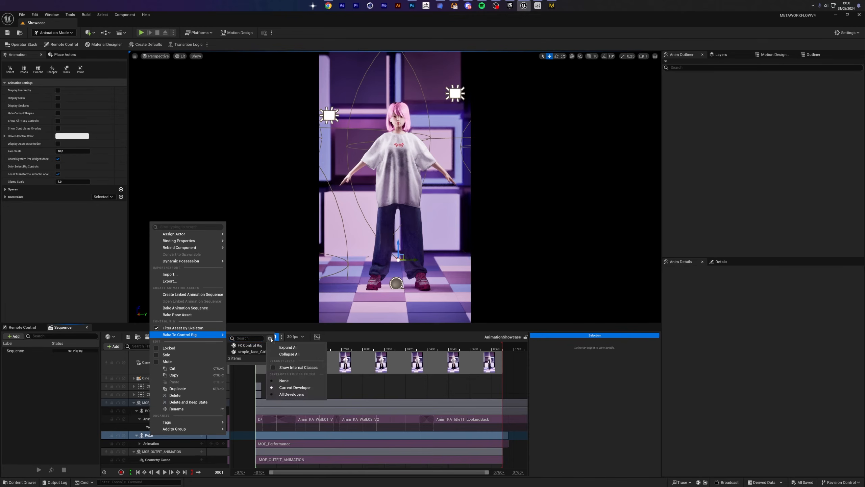
{"action": "left_click", "coordinate": [177, 328]}
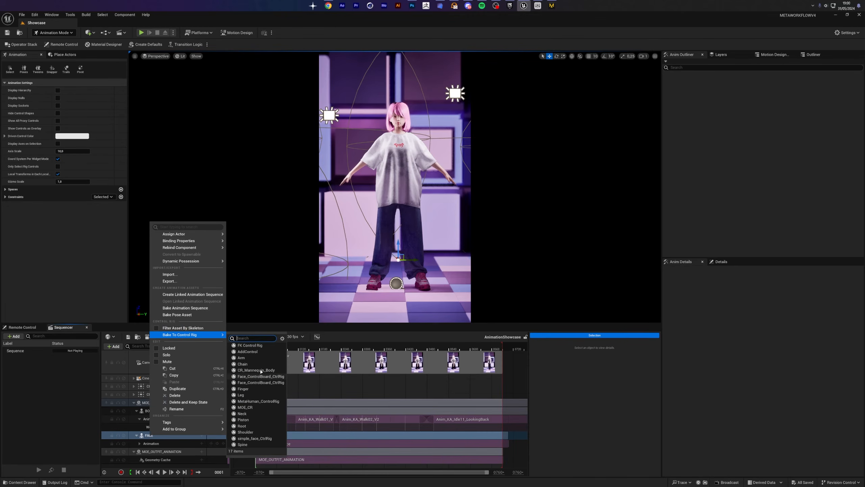
{"action": "left_click", "coordinate": [180, 327]}
{"action": "mouse_move", "coordinate": [194, 338]}
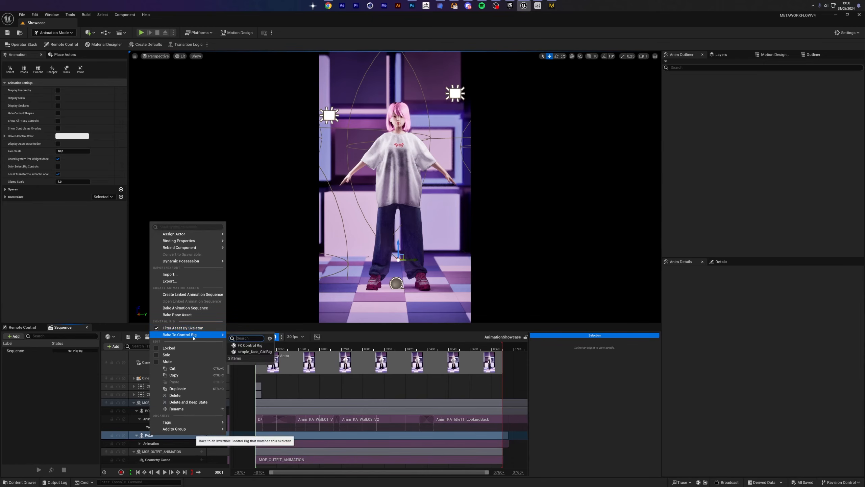
{"action": "left_click", "coordinate": [164, 328]}
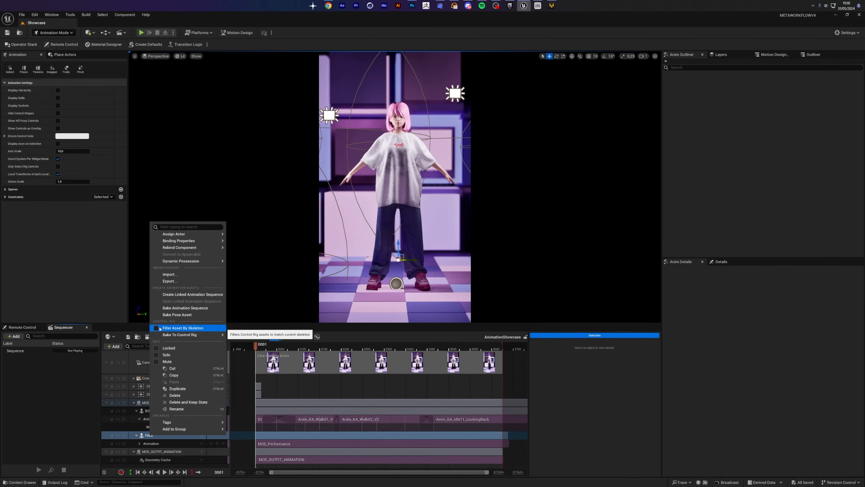
- Bake FACE's animation to the Face_ControlBoard_CtrlRig control rig, keeping the default baking options
{"action": "mouse_move", "coordinate": [178, 335]}
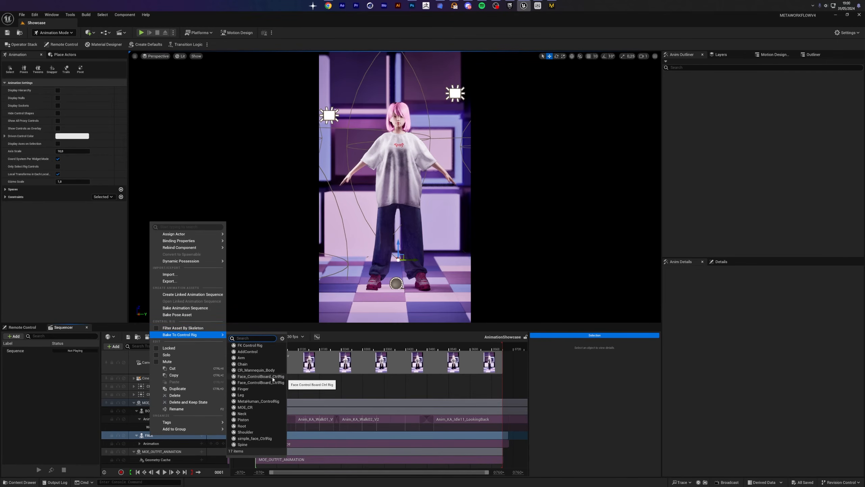
{"action": "left_click", "coordinate": [260, 376]}
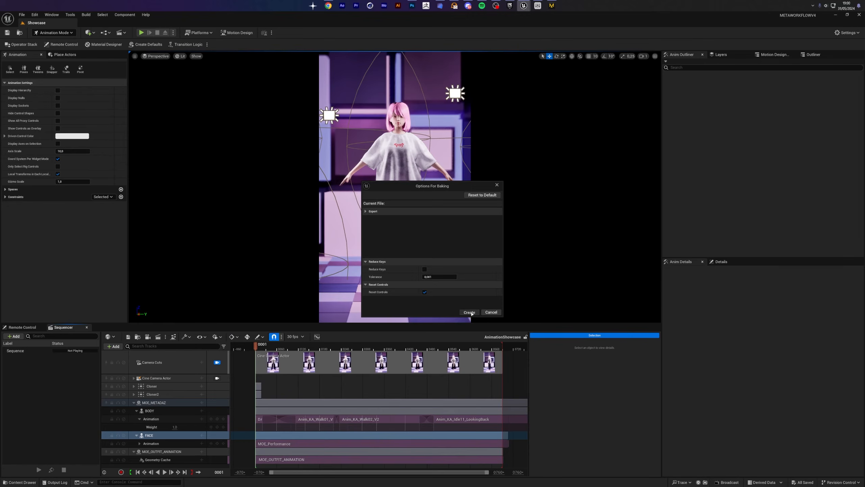
{"action": "left_click", "coordinate": [470, 312]}
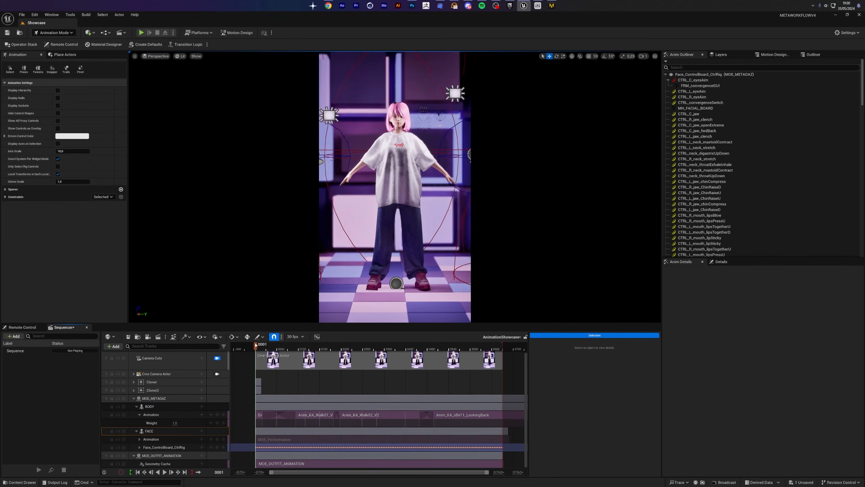
- Preview the baked facial animation, collapse the MOE_METADAZ track and release the viewport from the camera cuts
{"action": "key", "text": "space"}
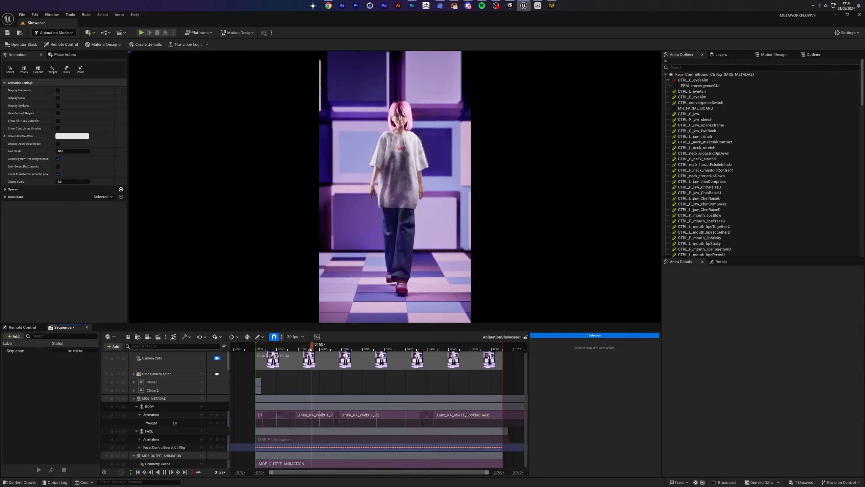
{"action": "key", "text": "space"}
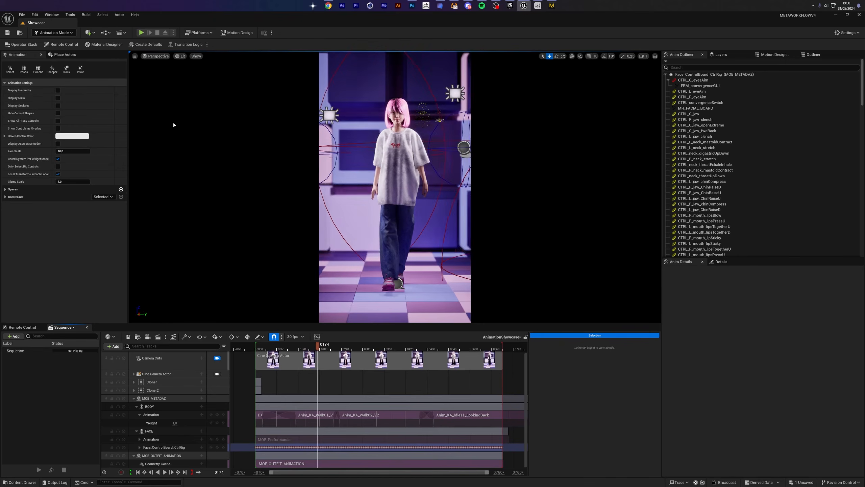
{"action": "left_click", "coordinate": [134, 402]}
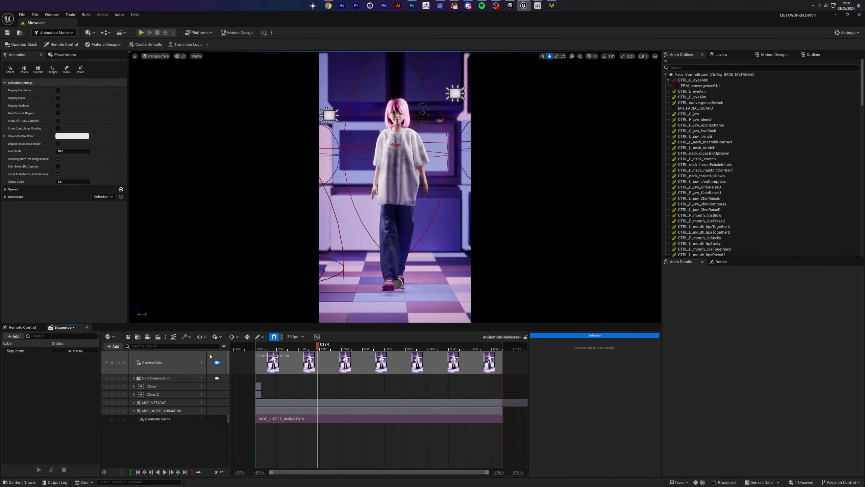
{"action": "left_click", "coordinate": [217, 362]}
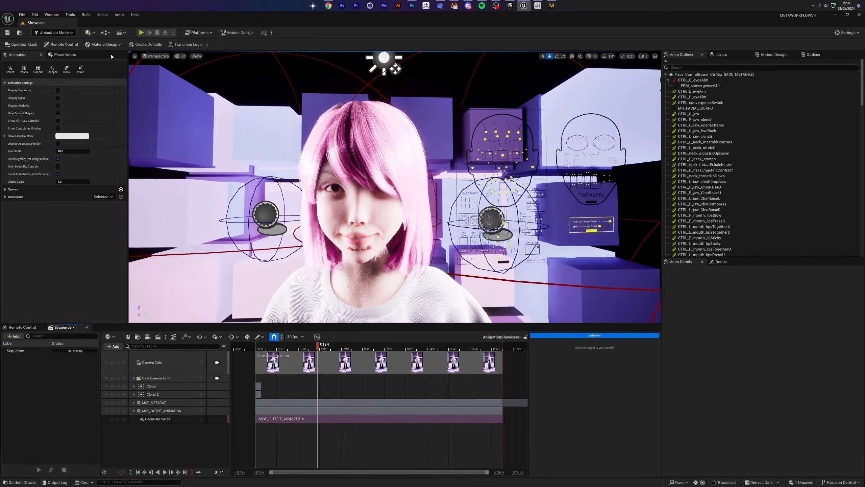
- Switch the editor from Animation Mode to Selection Mode and show the level's actors in the Outliner
{"action": "left_click", "coordinate": [53, 33]}
{"action": "left_click", "coordinate": [51, 41]}
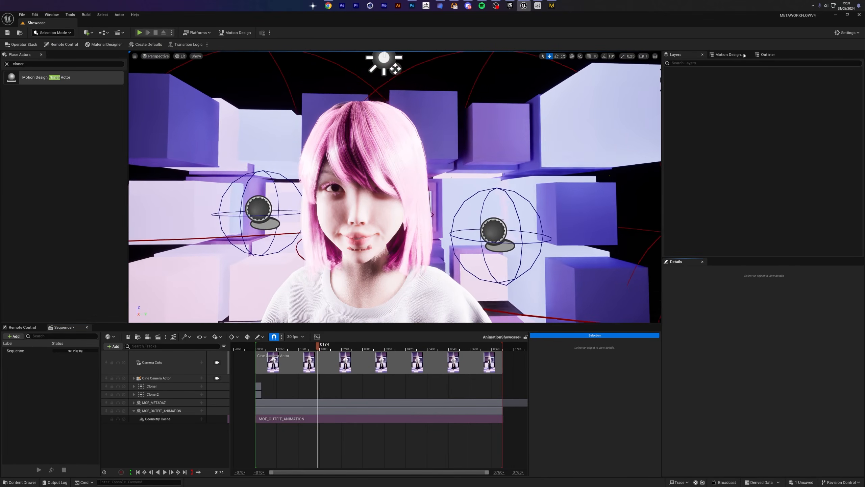
{"action": "left_click", "coordinate": [767, 54]}
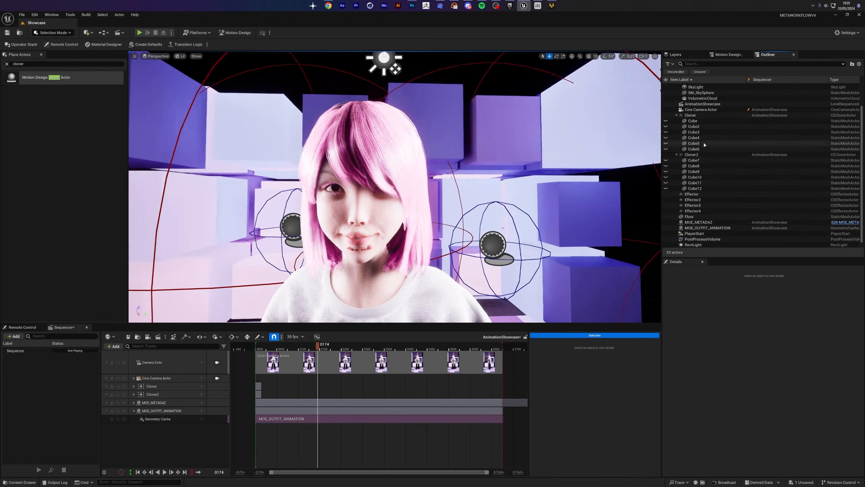
- Collapse the Cloner and Cloner2 hierarchies among the level's actors and hide both cloners in the scene
{"action": "left_click", "coordinate": [690, 114]}
{"action": "left_click", "coordinate": [676, 114]}
{"action": "left_click", "coordinate": [677, 149]}
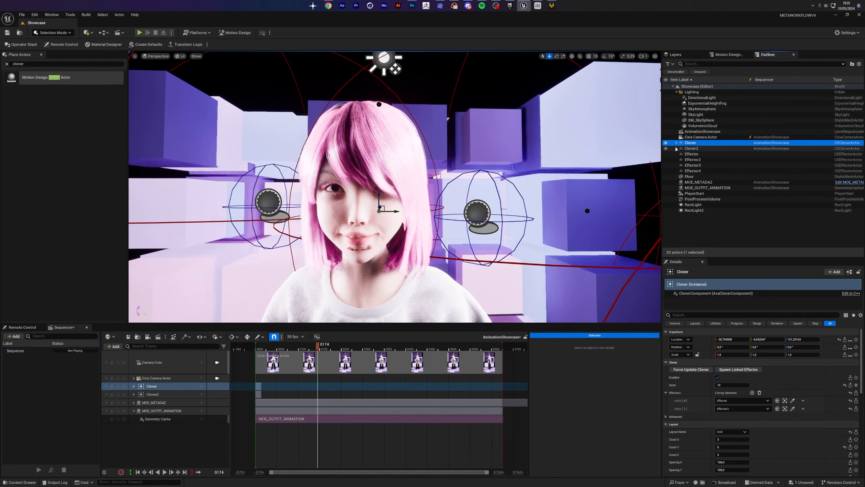
{"action": "left_click", "coordinate": [665, 143]}
{"action": "left_click", "coordinate": [665, 149]}
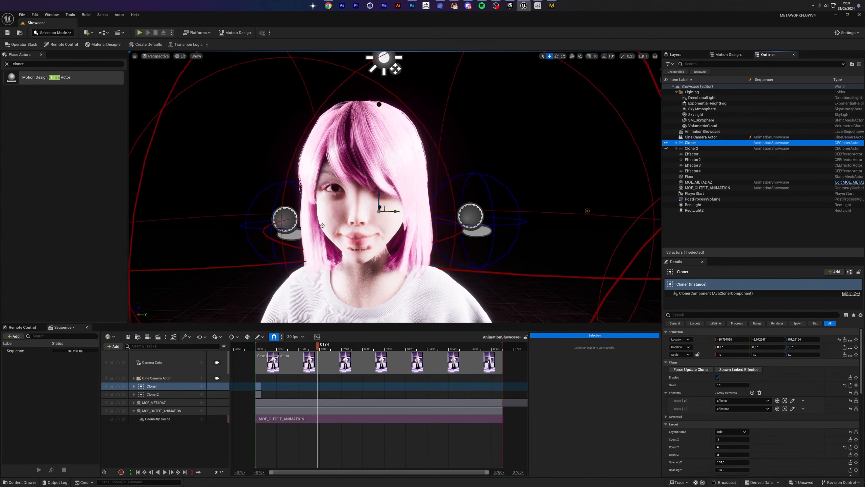
- Search the placeable actors for plane and add an upright Plane behind the character, scaled to about 7.3 as a backdrop
{"action": "left_click", "coordinate": [7, 64]}
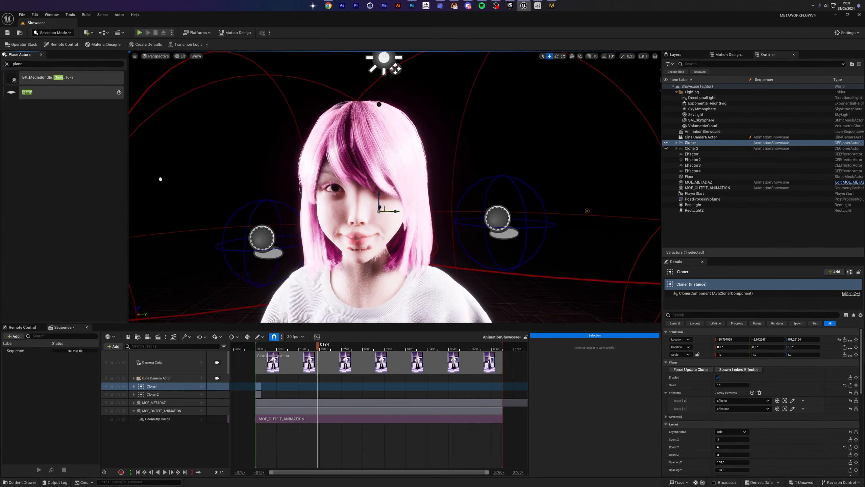
{"action": "left_click_drag", "start_coordinate": [161, 179], "coordinate": [388, 194]}
{"action": "key", "text": "e"}
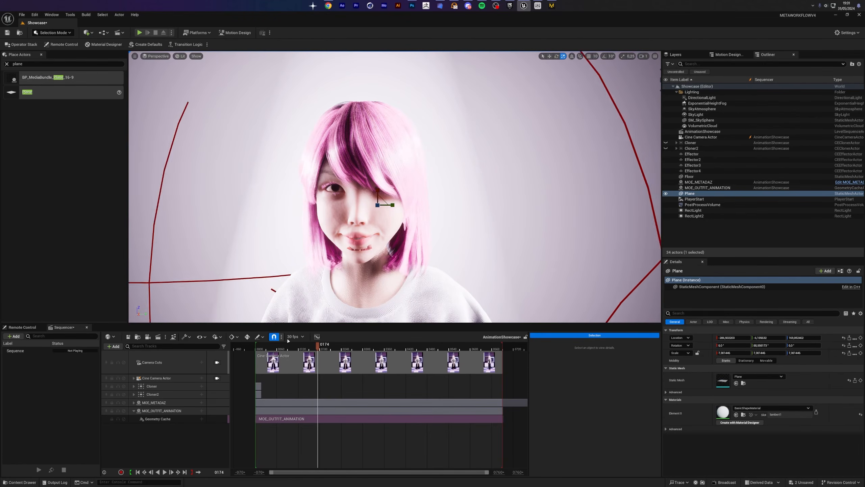
- Expand the MOE_METADAZ track, select FACE's Face_ControlBoard_CtrlRig and go to frame 218 of the sequence
{"action": "left_click", "coordinate": [134, 402]}
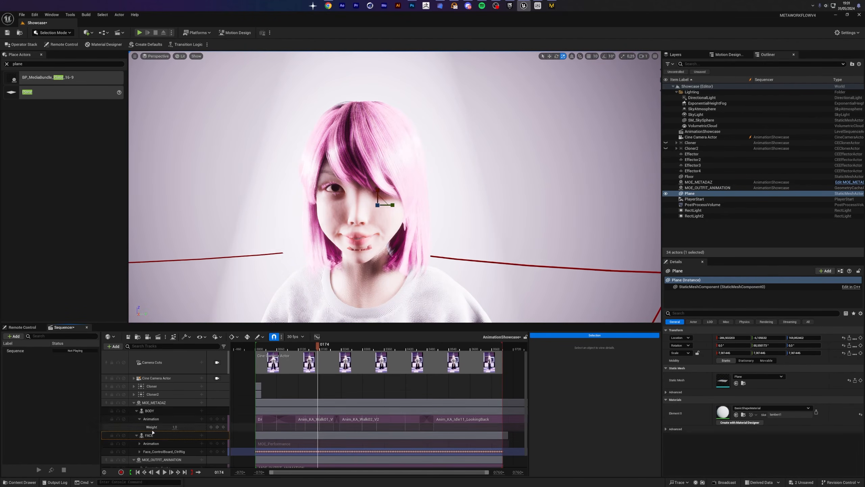
{"action": "left_click", "coordinate": [153, 434]}
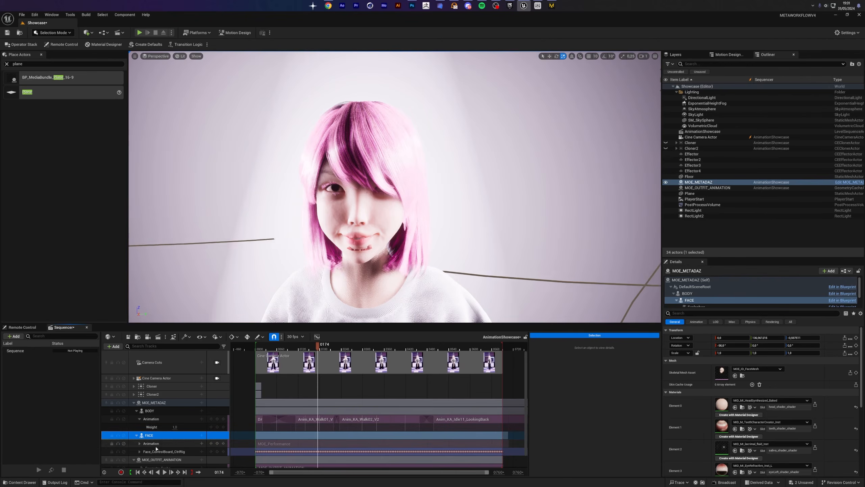
{"action": "left_click", "coordinate": [156, 450]}
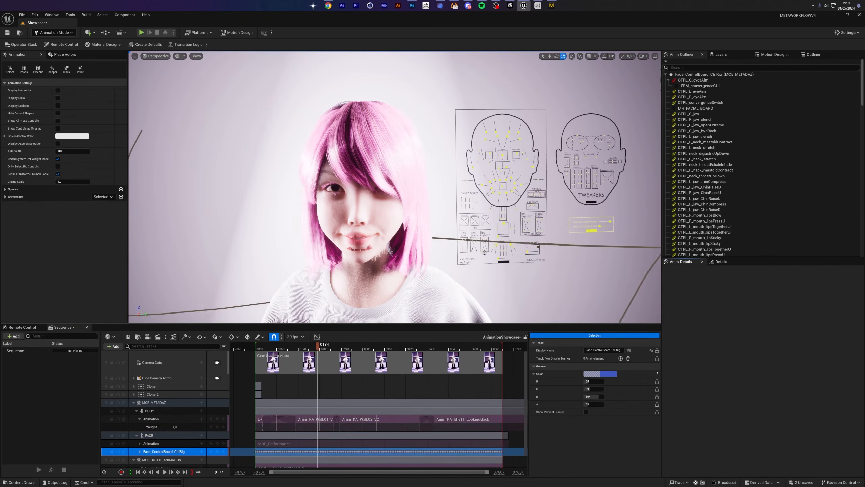
{"action": "left_click_drag", "start_coordinate": [322, 346], "coordinate": [337, 346]}
- Set the viewport camera speed to 0.033 and frame the smiling face closely beside its facial control board
{"action": "scroll", "coordinate": [394, 187], "scroll_direction": "down", "scroll_amount": 10}
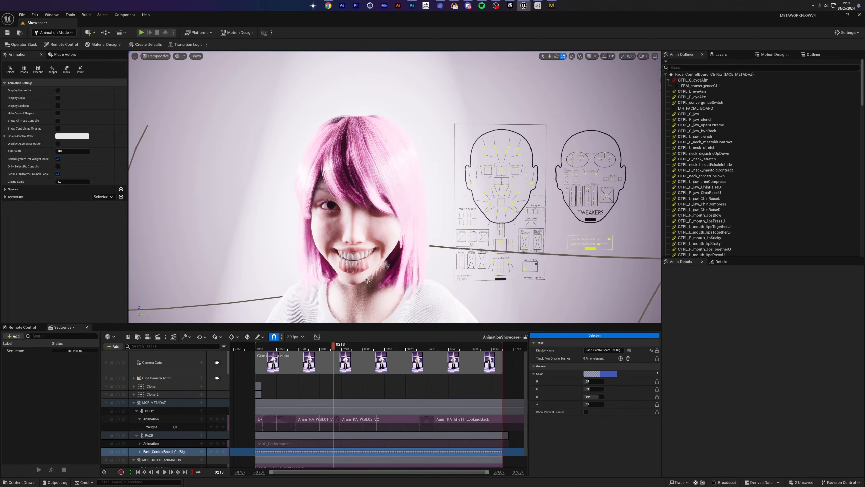
{"action": "scroll", "coordinate": [395, 187], "scroll_direction": "up", "scroll_amount": 10}
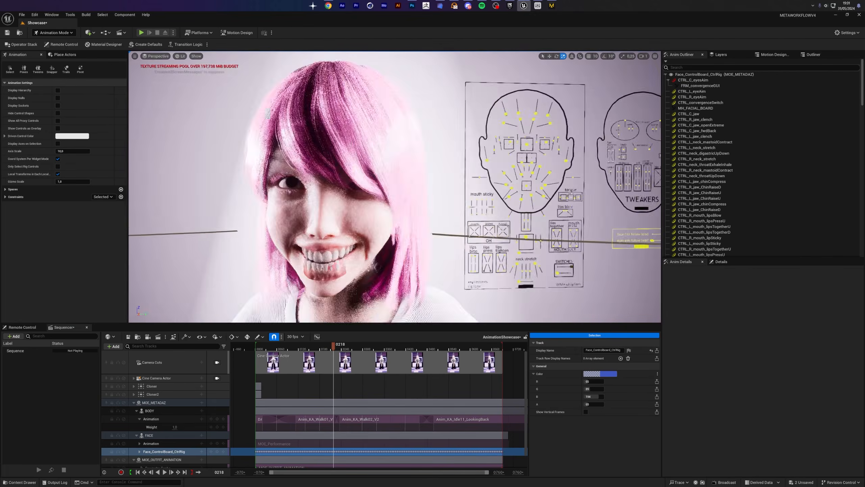
{"action": "scroll", "coordinate": [395, 187], "scroll_direction": "down", "scroll_amount": 10}
{"action": "scroll", "coordinate": [395, 187], "scroll_direction": "up", "scroll_amount": 12}
{"action": "scroll", "coordinate": [395, 186], "scroll_direction": "down", "scroll_amount": 5}
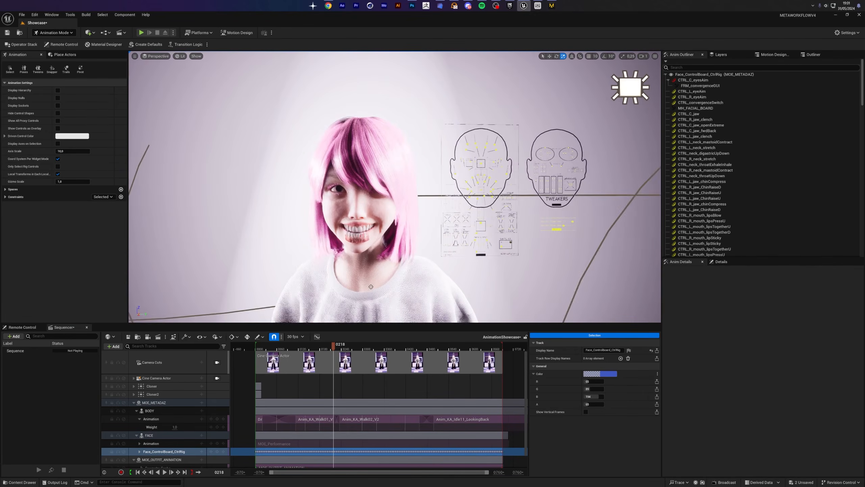
{"action": "left_click", "coordinate": [643, 56]}
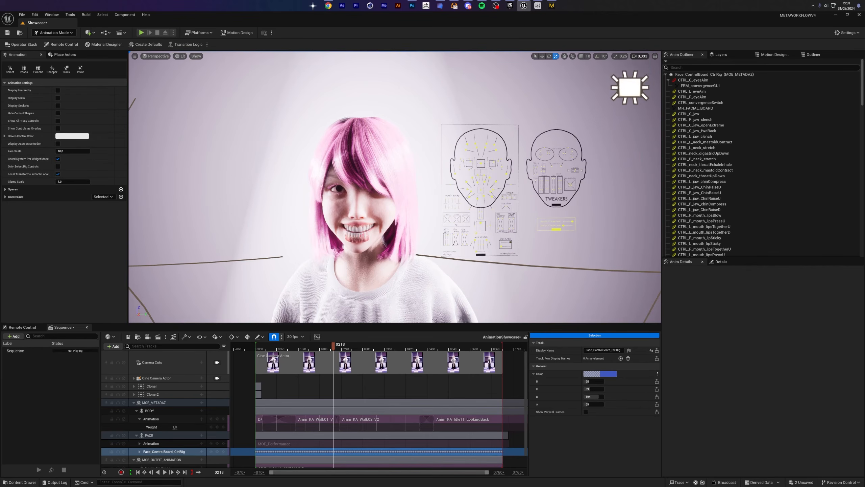
{"action": "scroll", "coordinate": [394, 187], "scroll_direction": "up", "scroll_amount": 8}
{"action": "scroll", "coordinate": [395, 187], "scroll_direction": "up", "scroll_amount": 2}
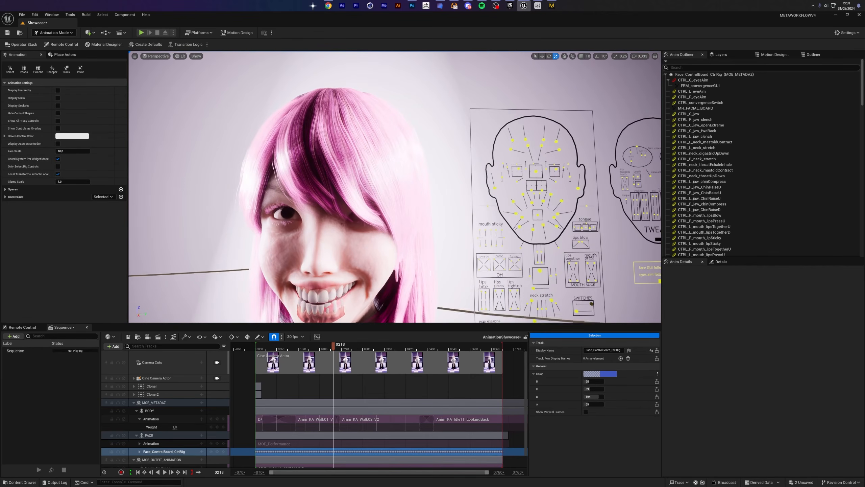
{"action": "left_click", "coordinate": [431, 283]}
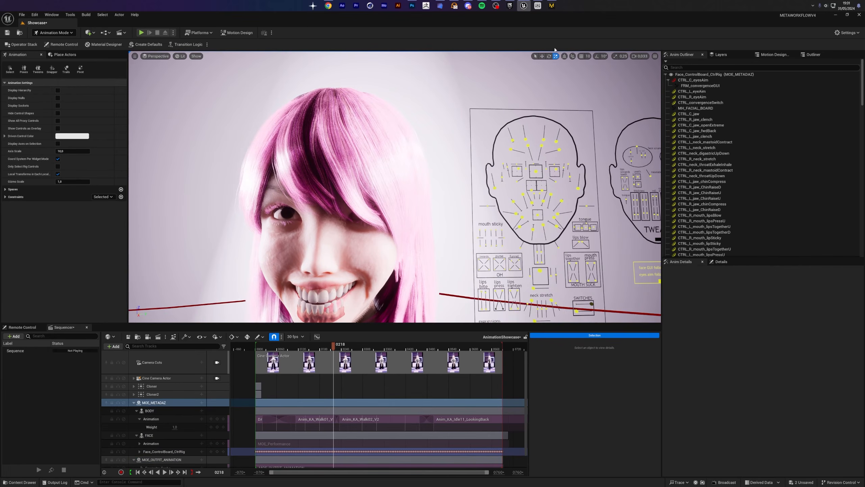
{"action": "right_click_drag", "start_coordinate": [412, 178], "coordinate": [412, 178]}
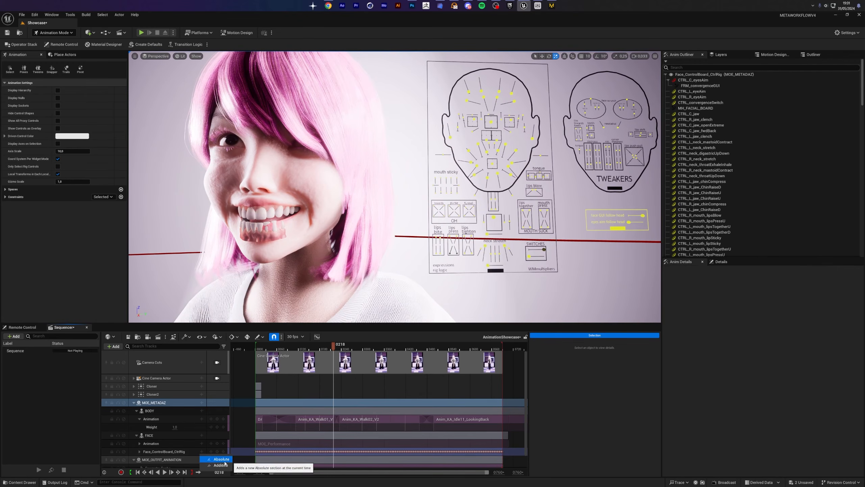
- Add an Additive section to Face_ControlBoard_CtrlRig, extend it back to the sequence start and expand its list of controls
{"action": "left_click", "coordinate": [221, 465]}
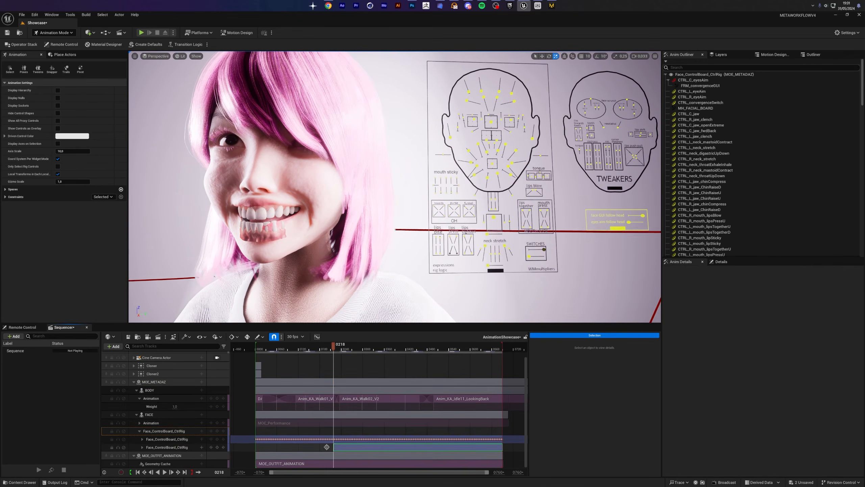
{"action": "left_click_drag", "start_coordinate": [334, 448], "coordinate": [256, 447]}
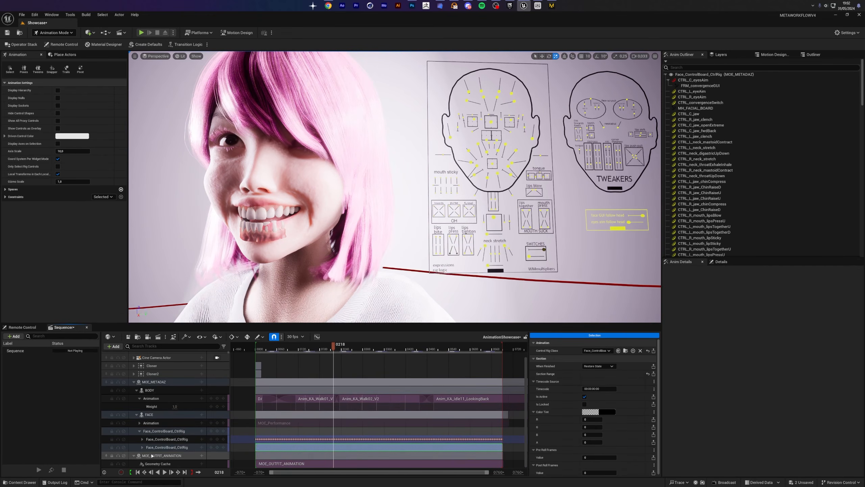
{"action": "left_click", "coordinate": [143, 448]}
{"action": "scroll", "coordinate": [162, 442], "scroll_direction": "down", "scroll_amount": 3}
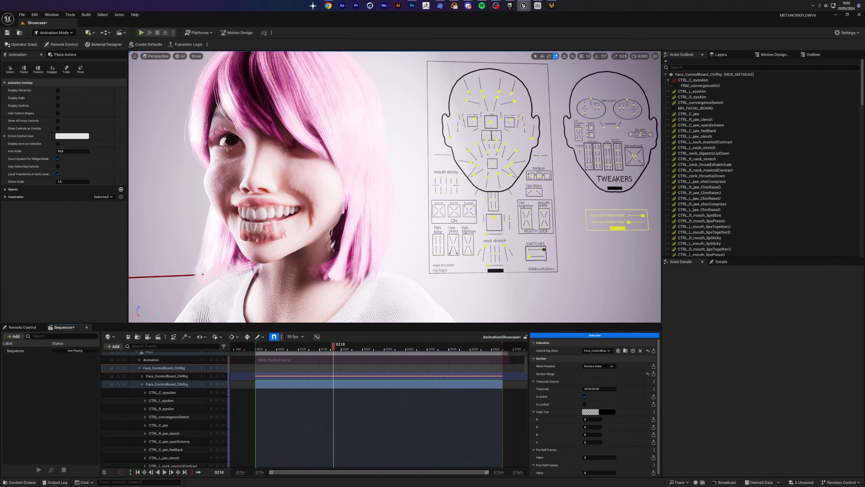
- Set CTRL_R_mouth_pushPullU and CTRL_L_mouth_pushPullU to 1.0 on the tweakers board
{"action": "left_click", "coordinate": [635, 159]}
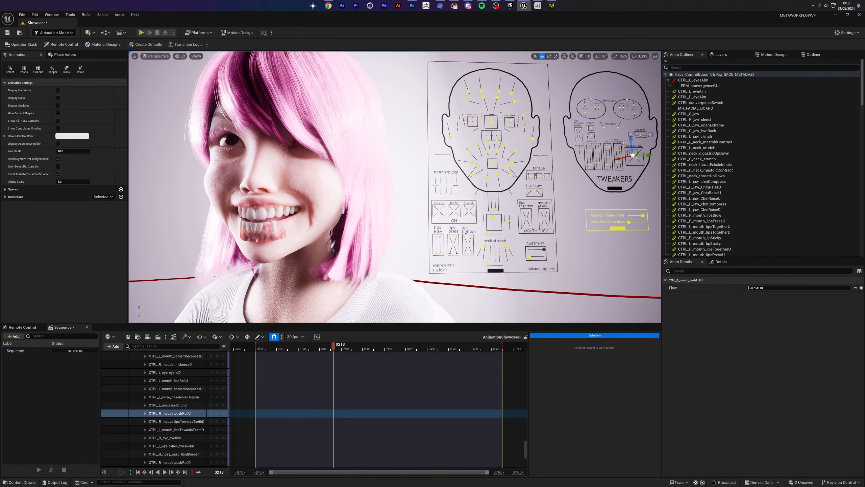
{"action": "left_click_drag", "start_coordinate": [631, 146], "coordinate": [633, 128]}
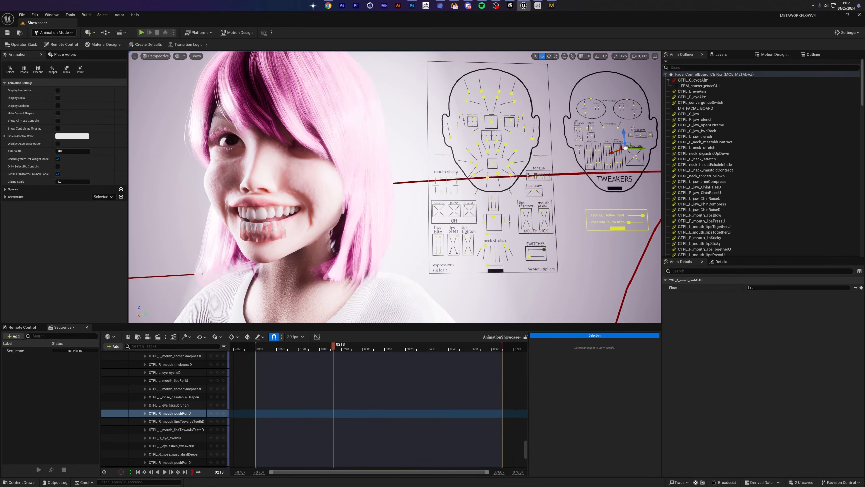
{"action": "key", "text": "ctrl+z"}
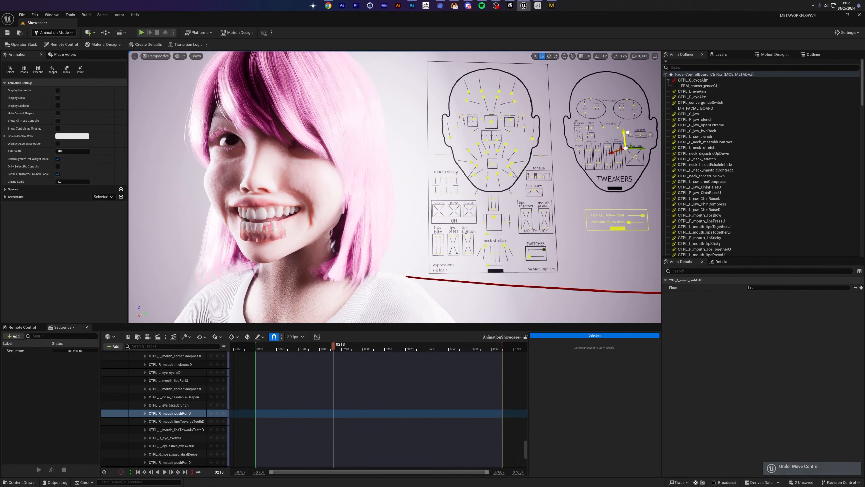
{"action": "mouse_move", "coordinate": [628, 150]}
{"action": "left_mouse_down"}
{"action": "mouse_move", "coordinate": [627, 140]}
{"action": "mouse_move", "coordinate": [629, 148]}
{"action": "left_mouse_up"}
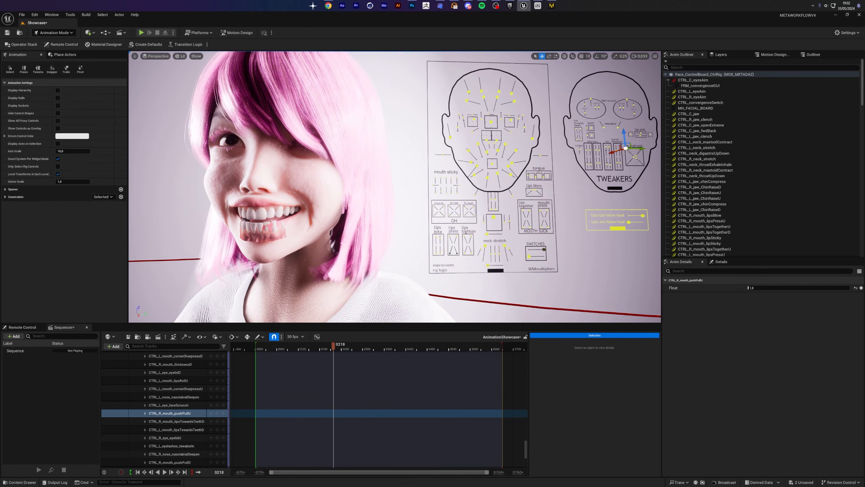
{"action": "left_click", "coordinate": [636, 132]}
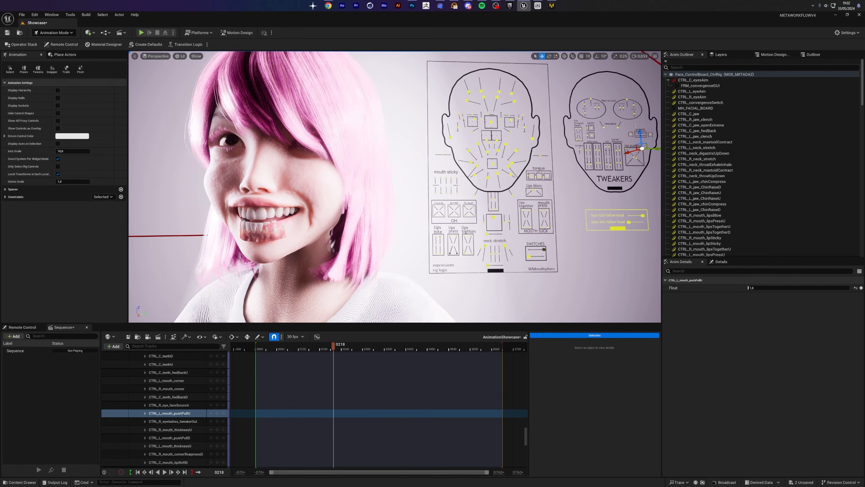
- Adjust CTRL_L_mouth_pushPullD to about -0.12 and CTRL_R_mouth_pushPullD to about -0.46 on the tweakers board
{"action": "left_click", "coordinate": [633, 157]}
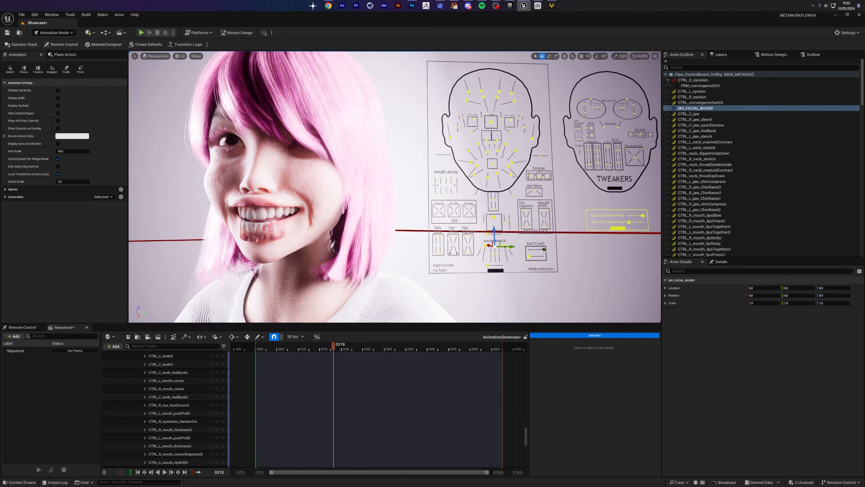
{"action": "left_click", "coordinate": [629, 165]}
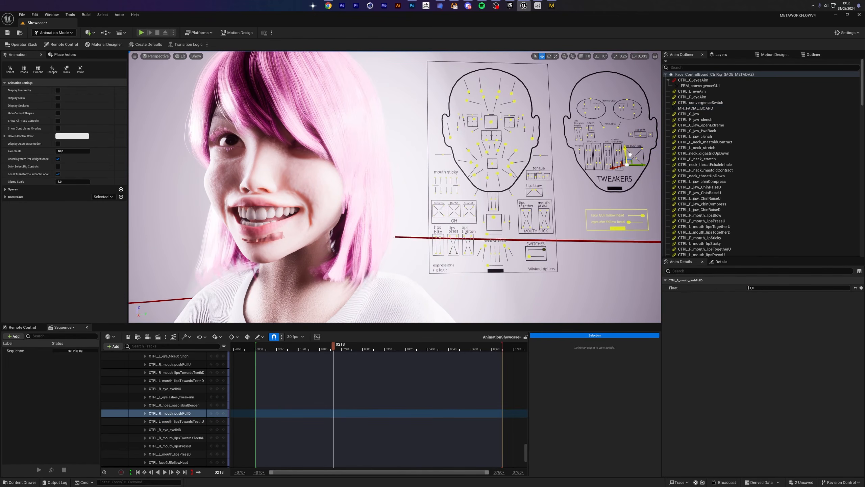
{"action": "left_click", "coordinate": [643, 165]}
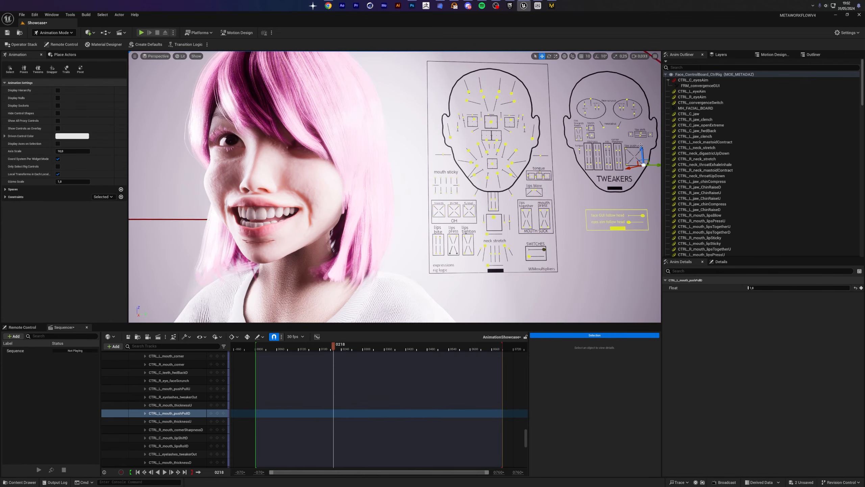
{"action": "mouse_move", "coordinate": [639, 146]}
{"action": "left_mouse_down"}
{"action": "mouse_move", "coordinate": [629, 136]}
{"action": "mouse_move", "coordinate": [632, 144]}
{"action": "left_mouse_up"}
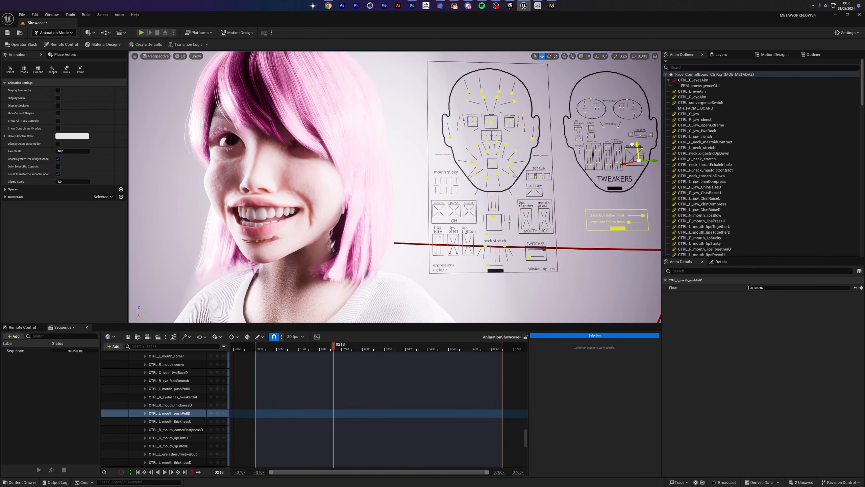
{"action": "left_click", "coordinate": [626, 164]}
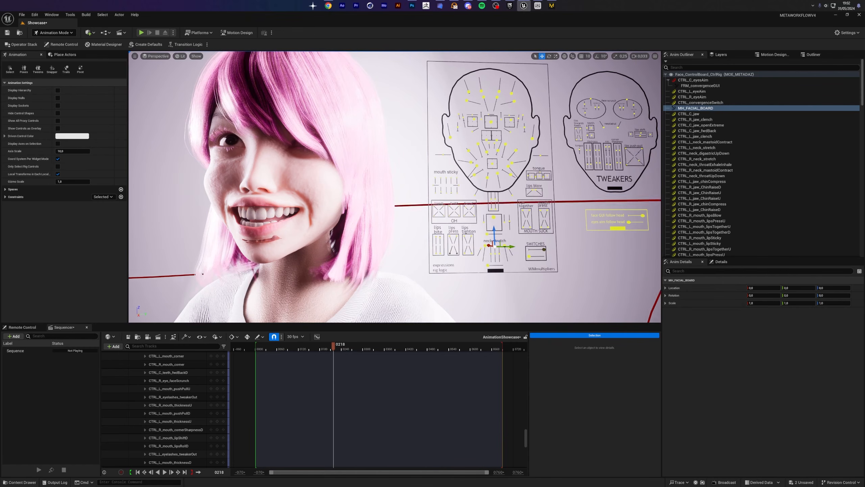
{"action": "left_click", "coordinate": [626, 164]}
{"action": "left_click_drag", "start_coordinate": [626, 164], "coordinate": [632, 159]}
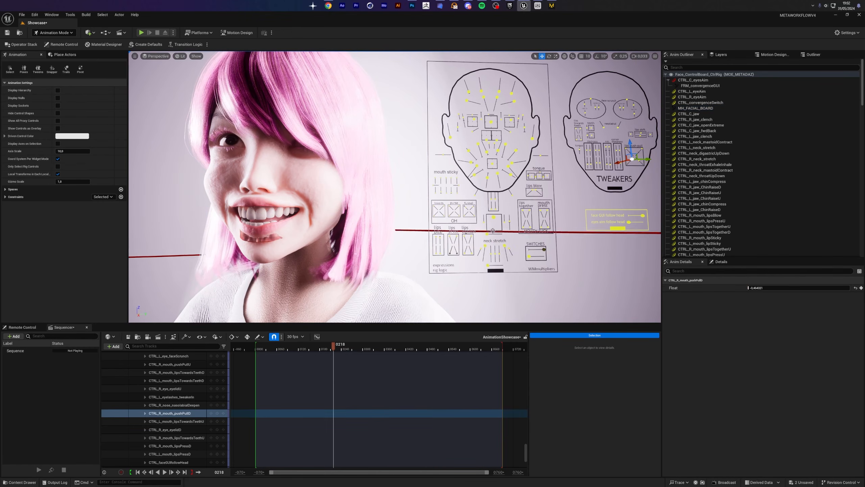
{"action": "left_click", "coordinate": [488, 177]}
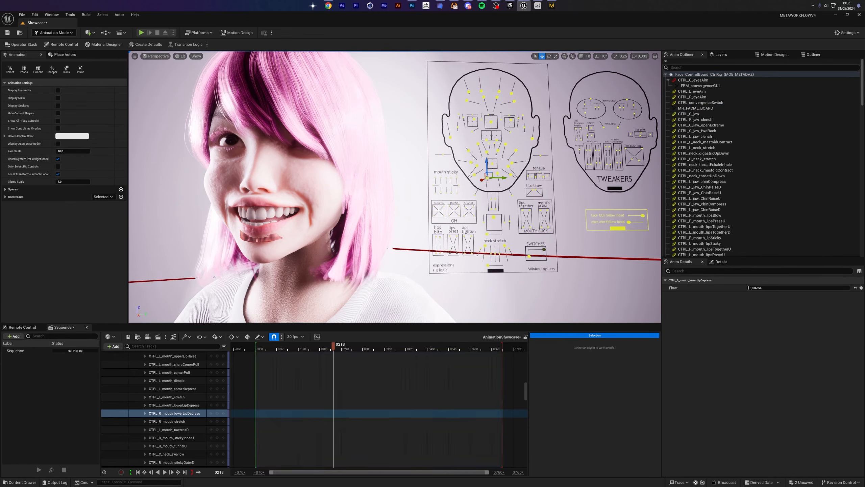
{"action": "left_click_drag", "start_coordinate": [487, 176], "coordinate": [488, 153]}
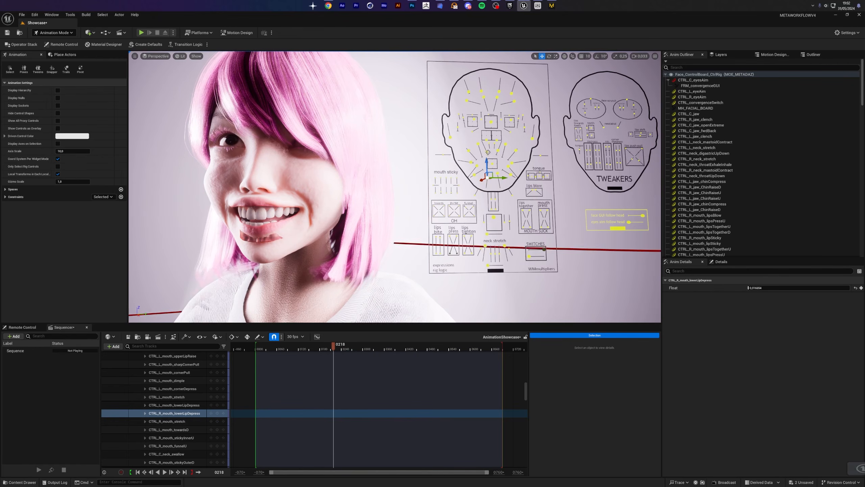
{"action": "key", "text": "ctrl+z"}
- Set CTRL_L_mouth_lowerLipDepress to about 0.46 and key it and CTRL_R_mouth_lowerLipDepress at frame 218
{"action": "left_click", "coordinate": [497, 176]}
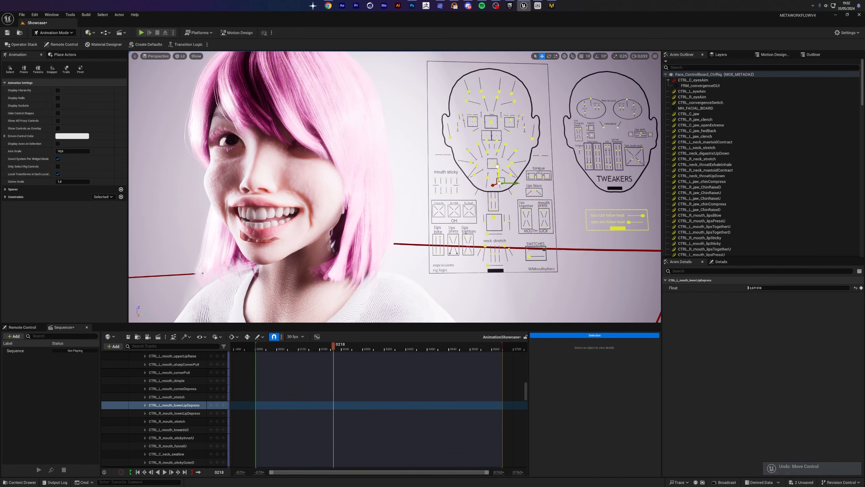
{"action": "left_click_drag", "start_coordinate": [496, 163], "coordinate": [494, 151]}
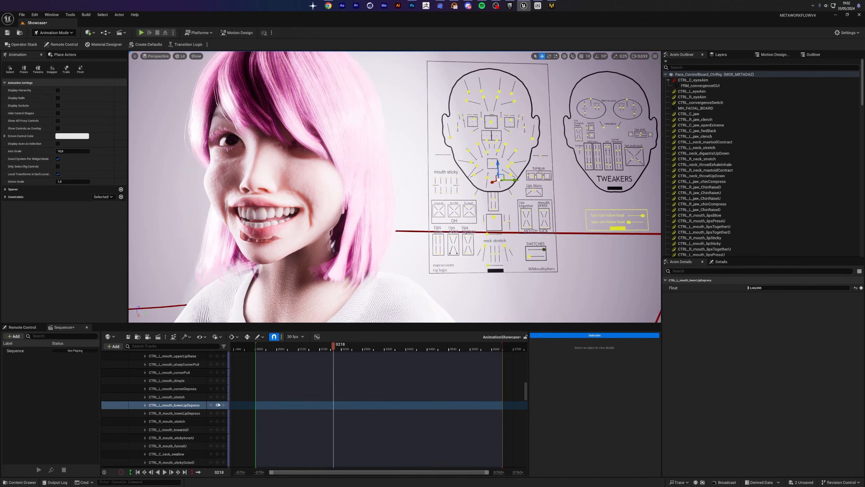
{"action": "left_click", "coordinate": [217, 405]}
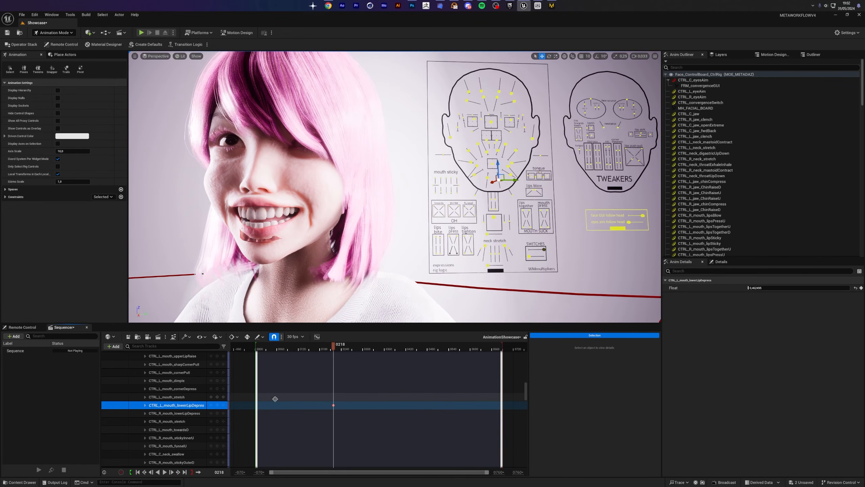
{"action": "left_click", "coordinate": [216, 413]}
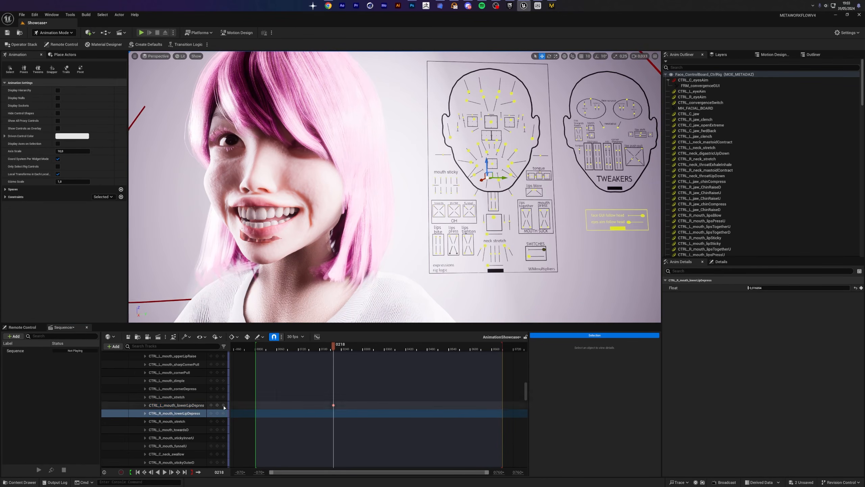
{"action": "left_click", "coordinate": [217, 413]}
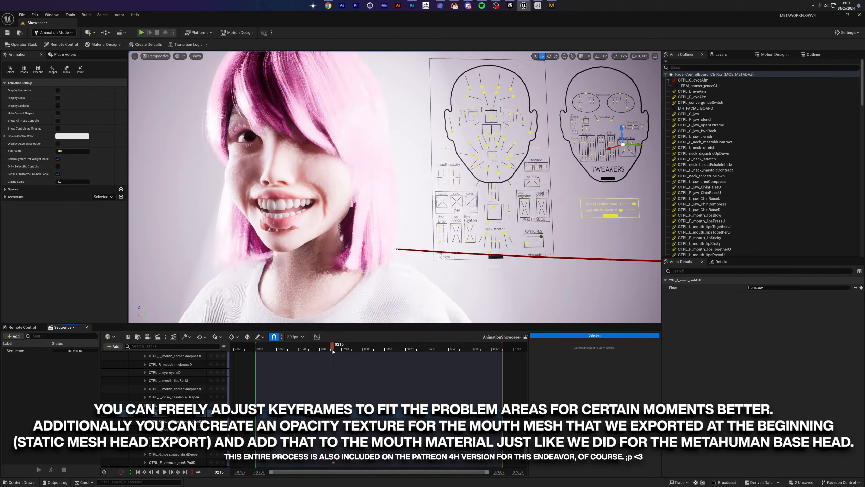
- Switch to Cinema 4D and open META_HUMAN_HEAD_OBJ.obj from the METAHUMAN folder
{"action": "left_click", "coordinate": [228, 405]}
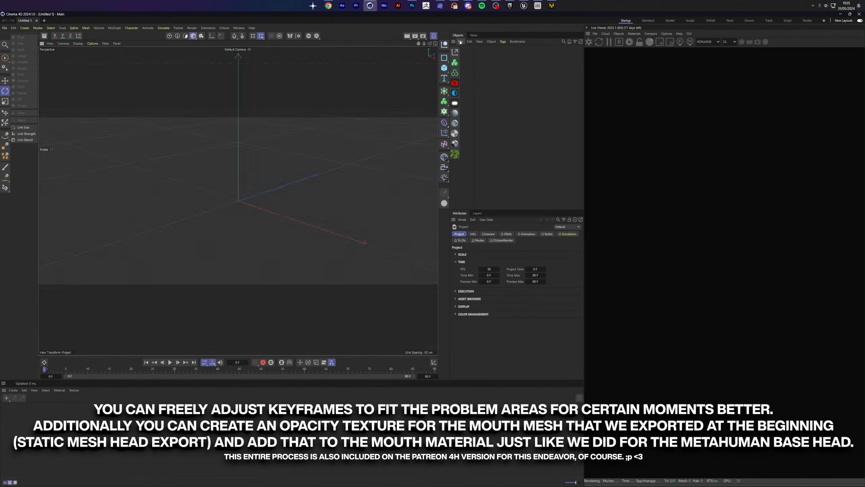
{"action": "key", "text": "ctrl+o"}
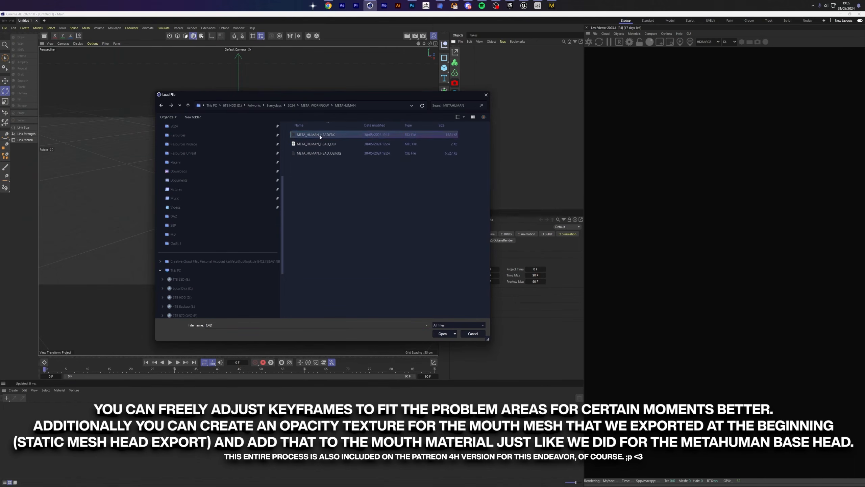
{"action": "double_click", "coordinate": [302, 135]}
{"action": "key", "text": "Return"}
- Delete every imported head mesh except the TeethCharacterCreator one, take it out of its parent group and save it as a new file
{"action": "left_click", "coordinate": [237, 140]}
{"action": "key", "text": "Delete"}
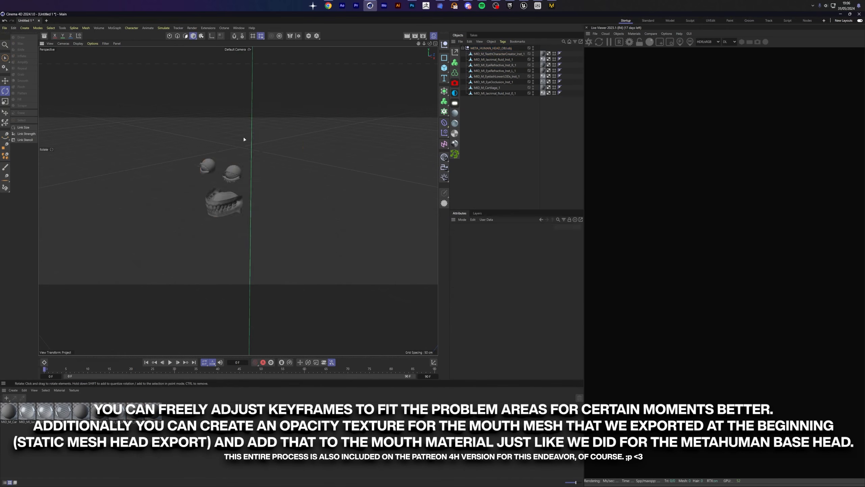
{"action": "key", "text": "ctrl+a"}
{"action": "key", "text": "s"}
{"action": "key", "text": "Delete"}
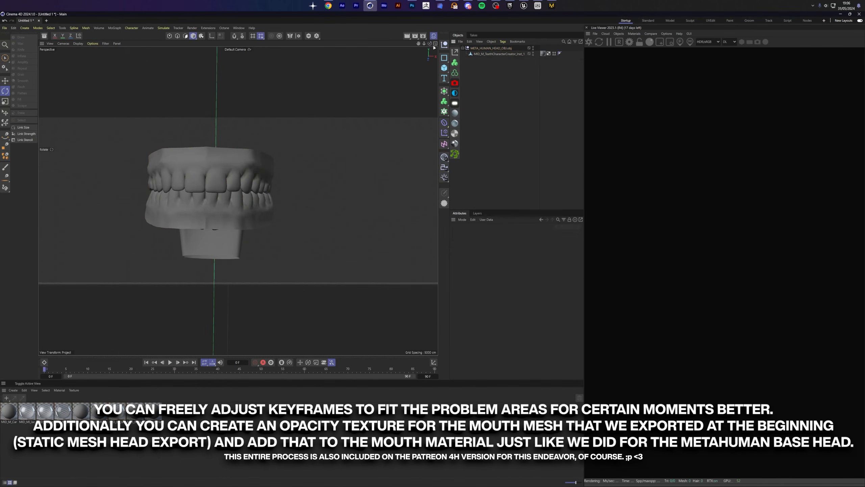
{"action": "key", "text": "h"}
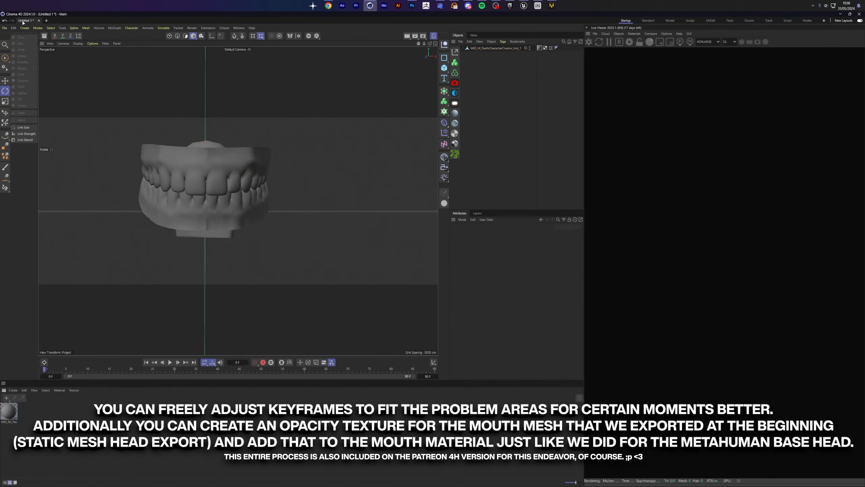
{"action": "key", "text": "ctrl+shift+s"}
{"action": "key", "text": "Return"}
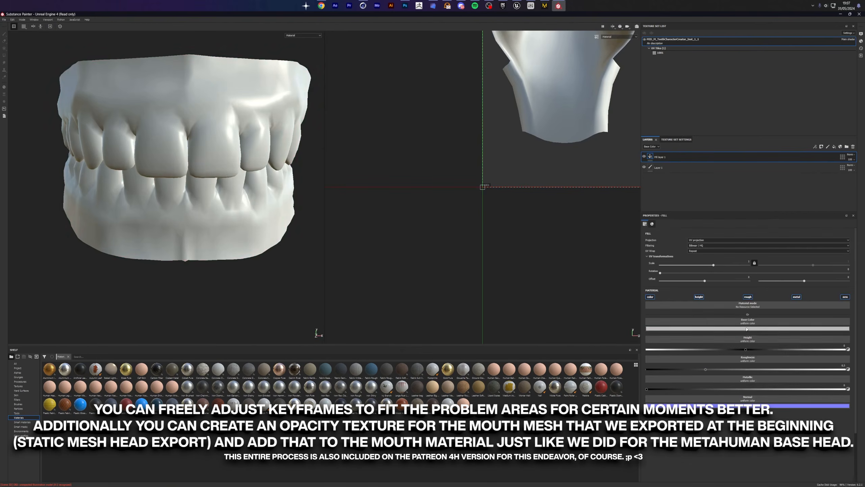
- In Substance Painter, add a paint layer above the fill layer and paint black base color over the teeth mesh's gums
{"action": "left_click", "coordinate": [828, 146]}
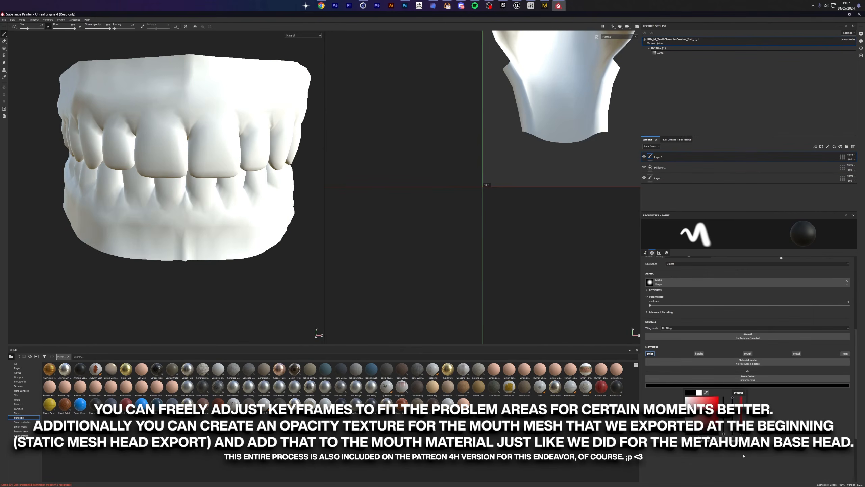
{"action": "mouse_move", "coordinate": [102, 238]}
{"action": "left_mouse_down"}
{"action": "mouse_move", "coordinate": [273, 245]}
{"action": "mouse_move", "coordinate": [187, 116]}
{"action": "left_mouse_up"}
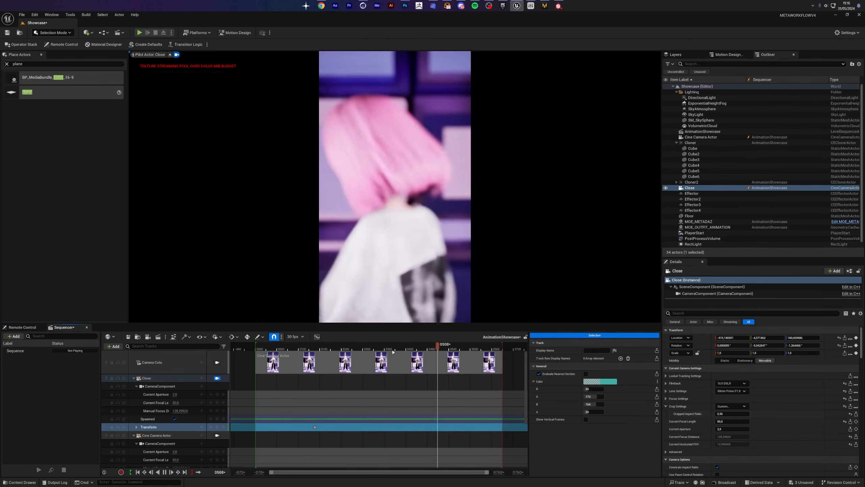
- In Unreal Editor, pause the sequence at frame 550 and reposition the piloted Close camera to frame the character's face
{"action": "key", "text": "space"}
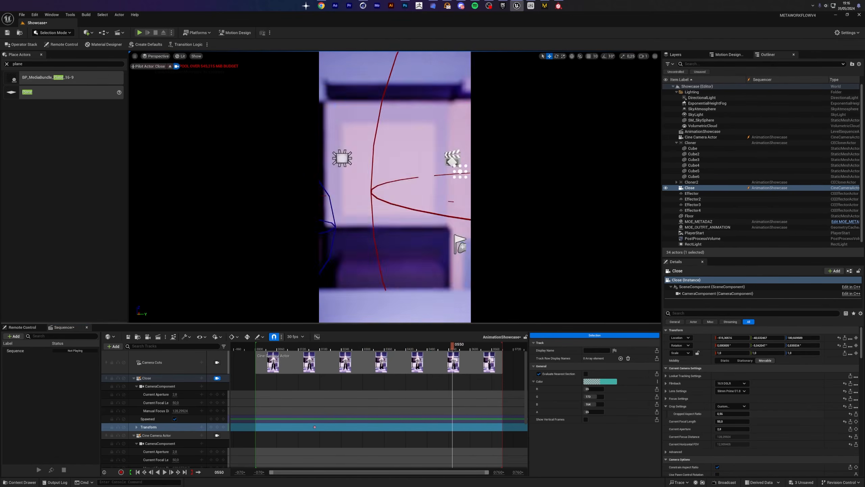
{"action": "right_click_drag", "start_coordinate": [395, 188], "coordinate": [421, 179]}
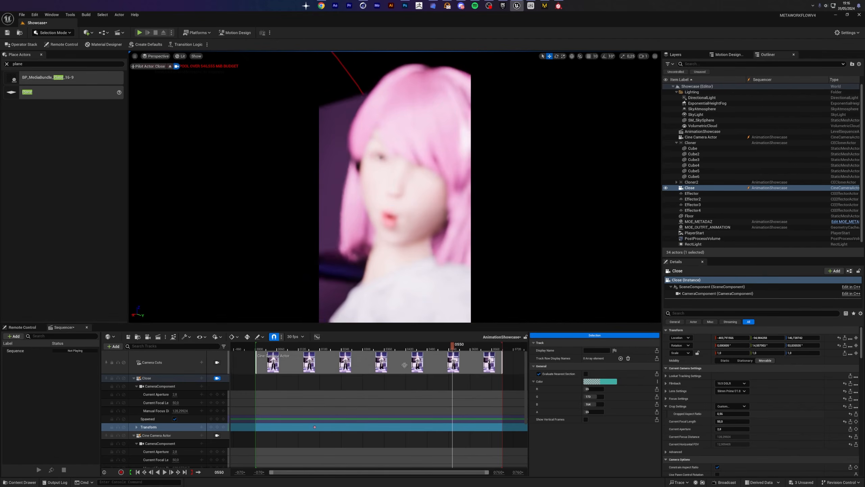
{"action": "left_click", "coordinate": [411, 344]}
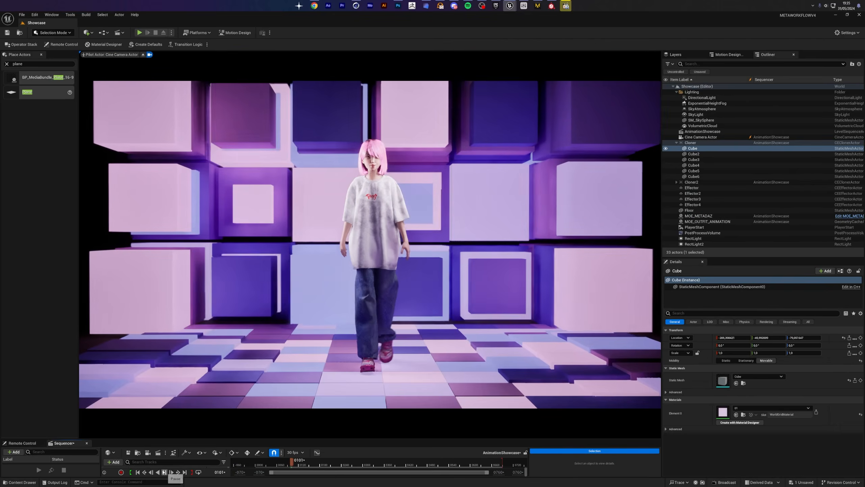